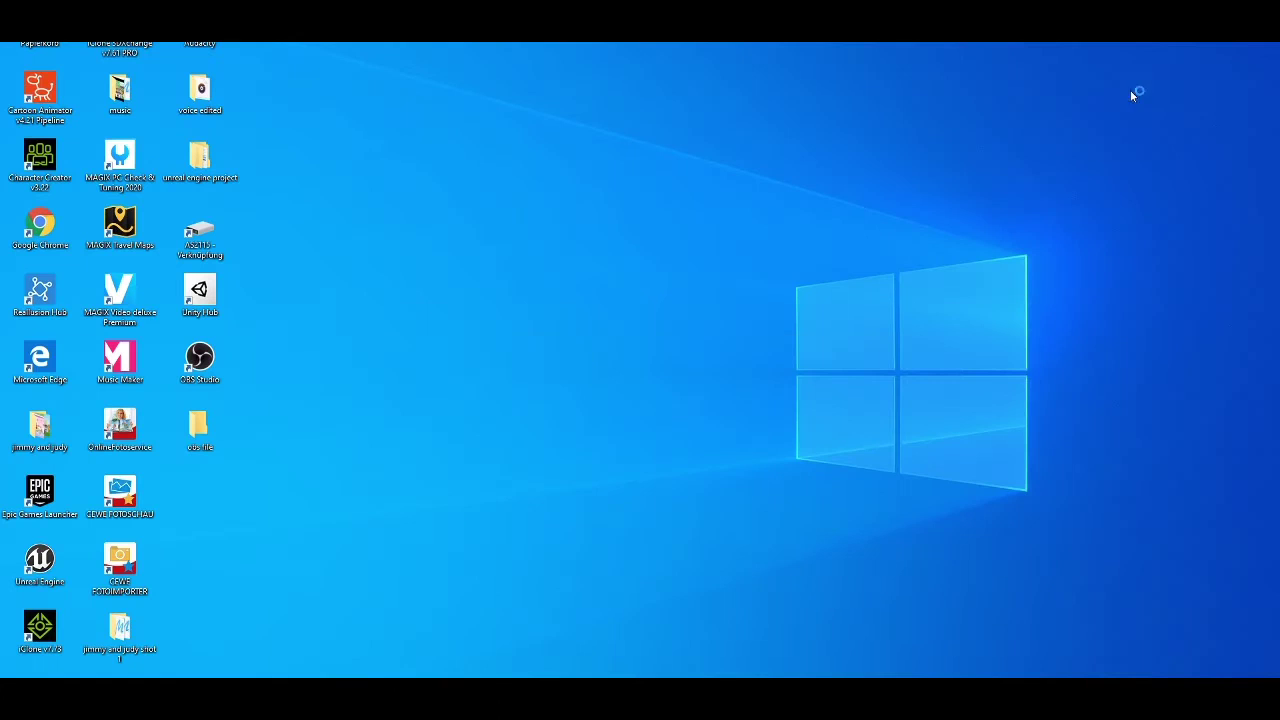
Switch to iClone and examine its import, export, editing, animation and workspace layout commands.
mouse_move(637, 699)
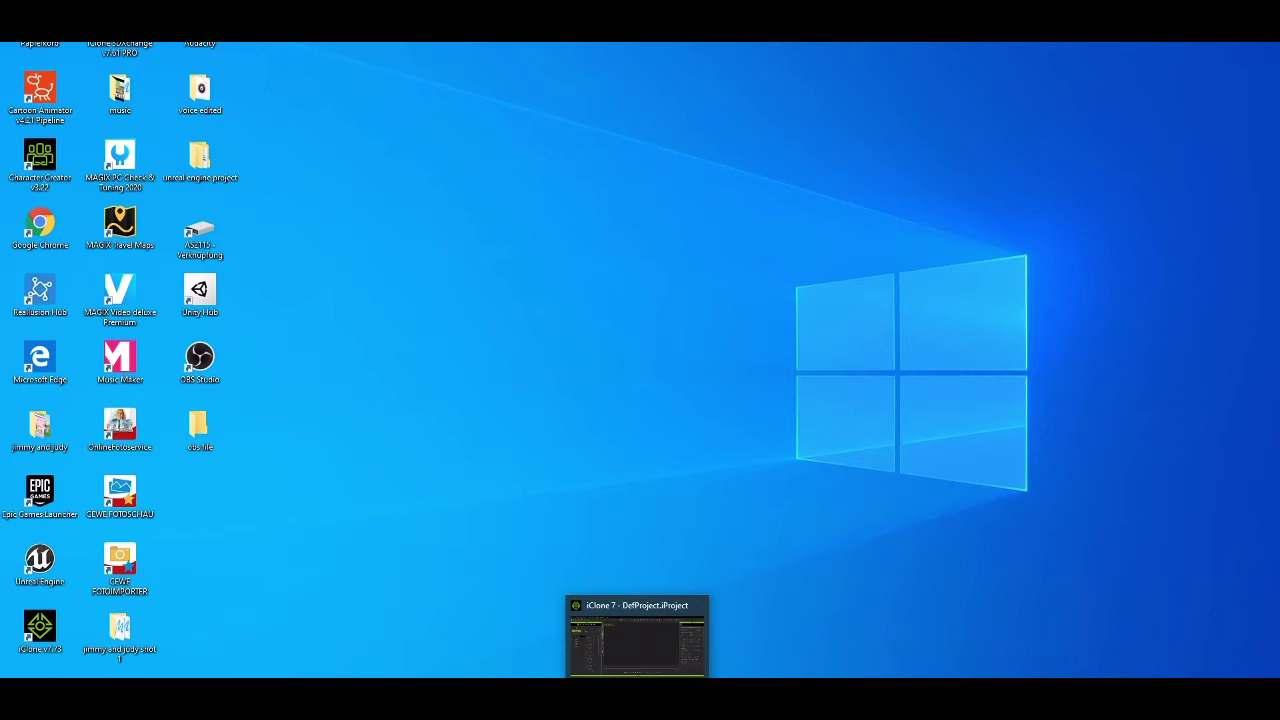
left_click(628, 655)
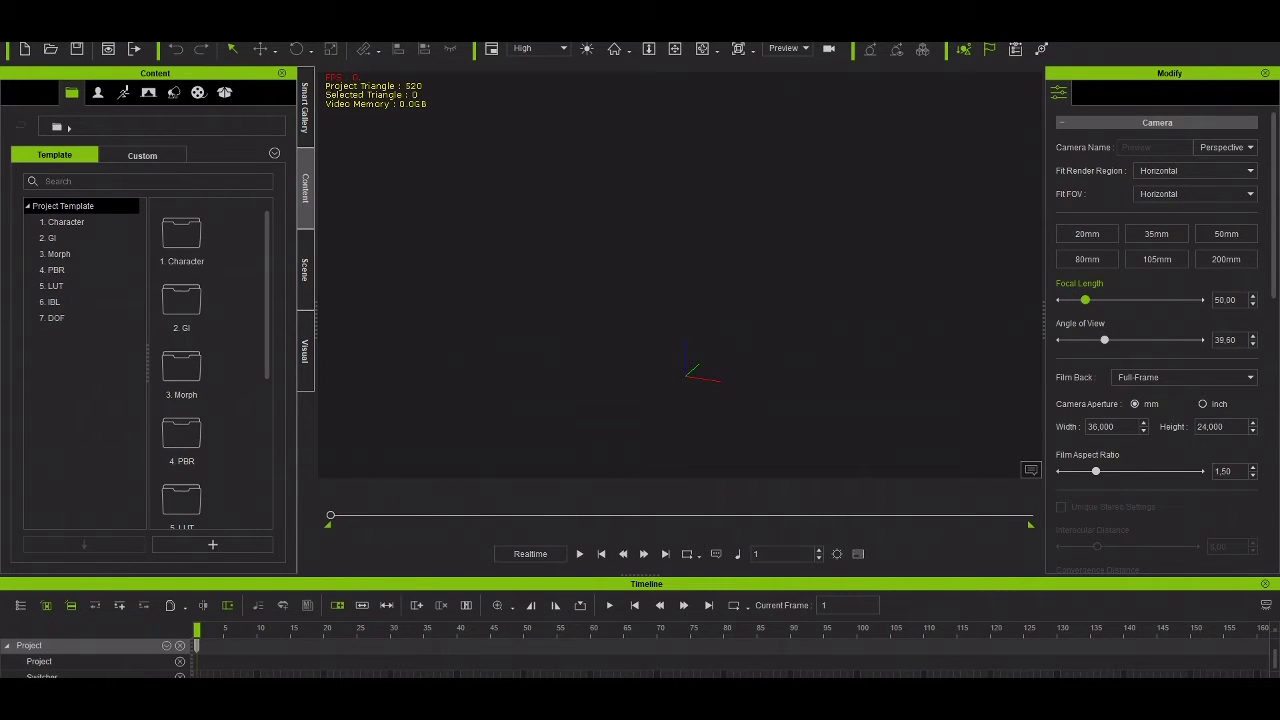
key("alt+f")
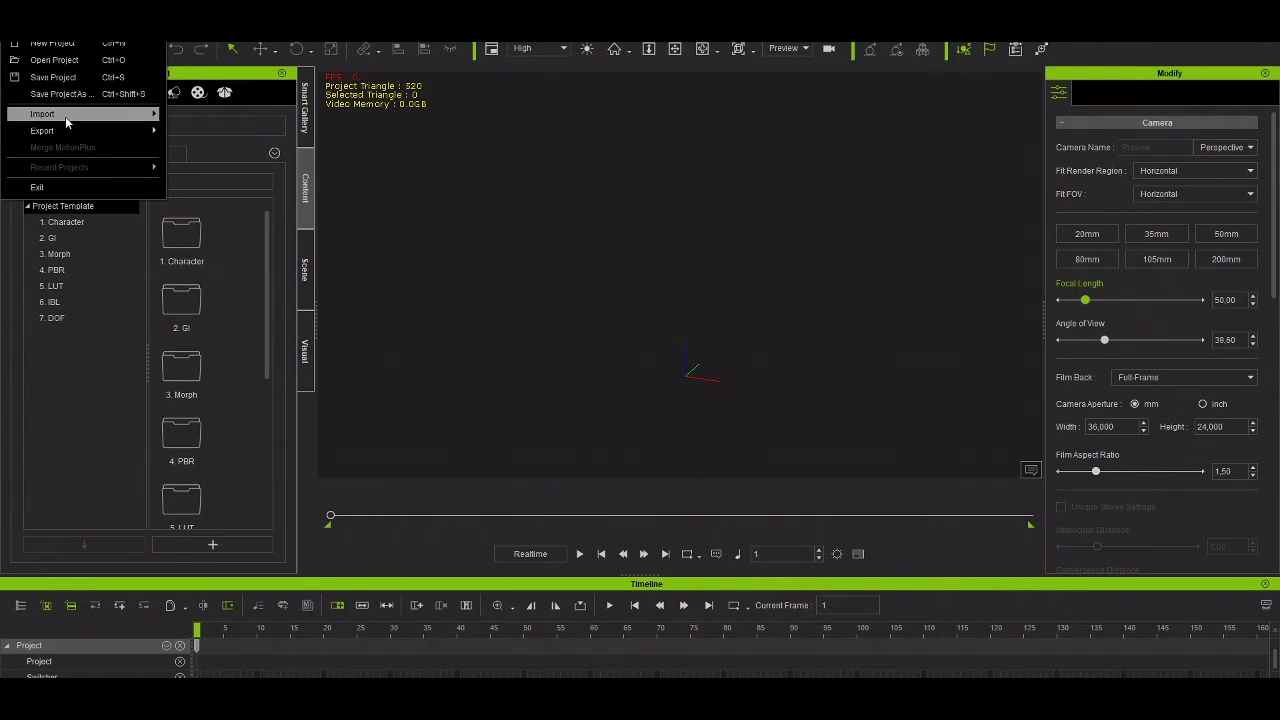
mouse_move(68, 123)
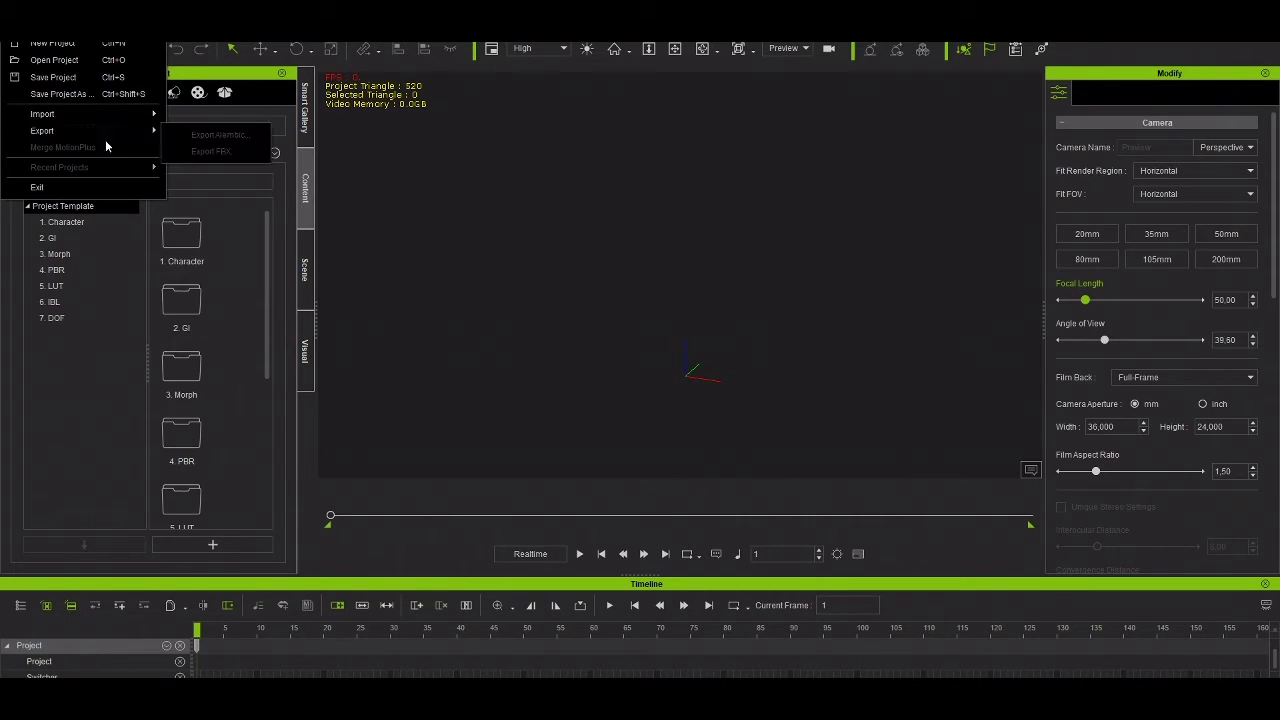
mouse_move(115, 139)
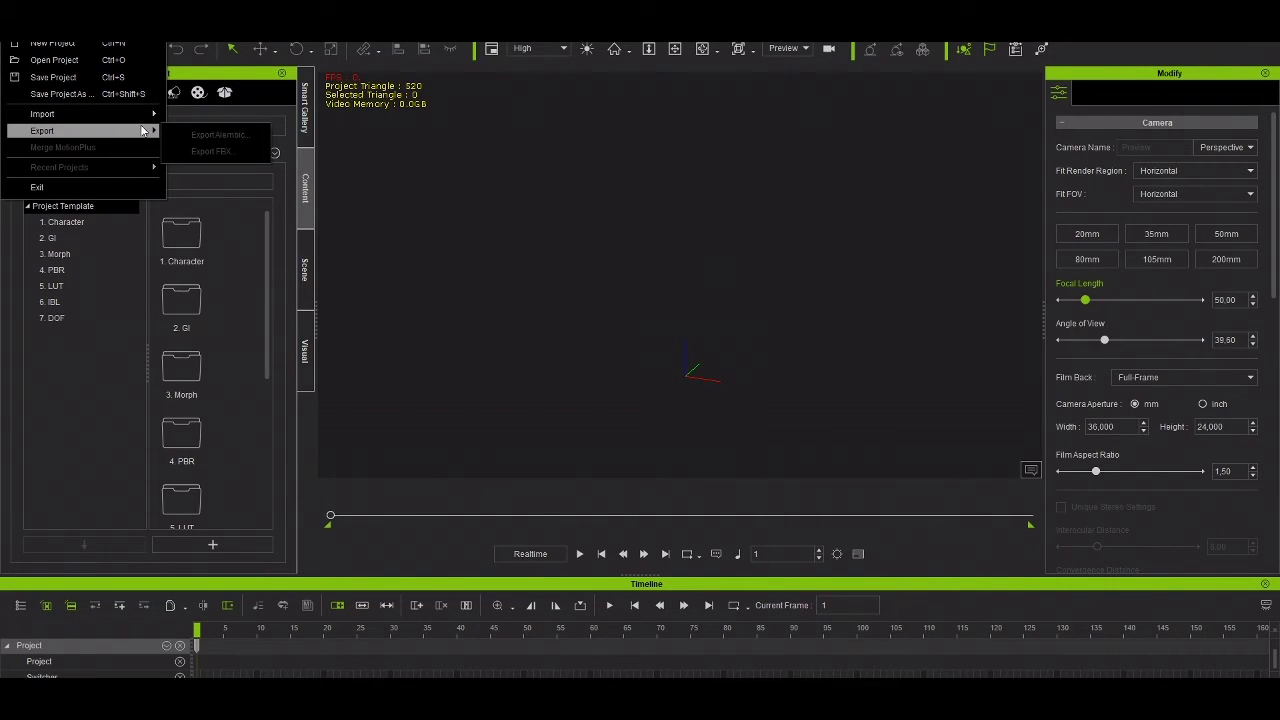
mouse_move(45, 30)
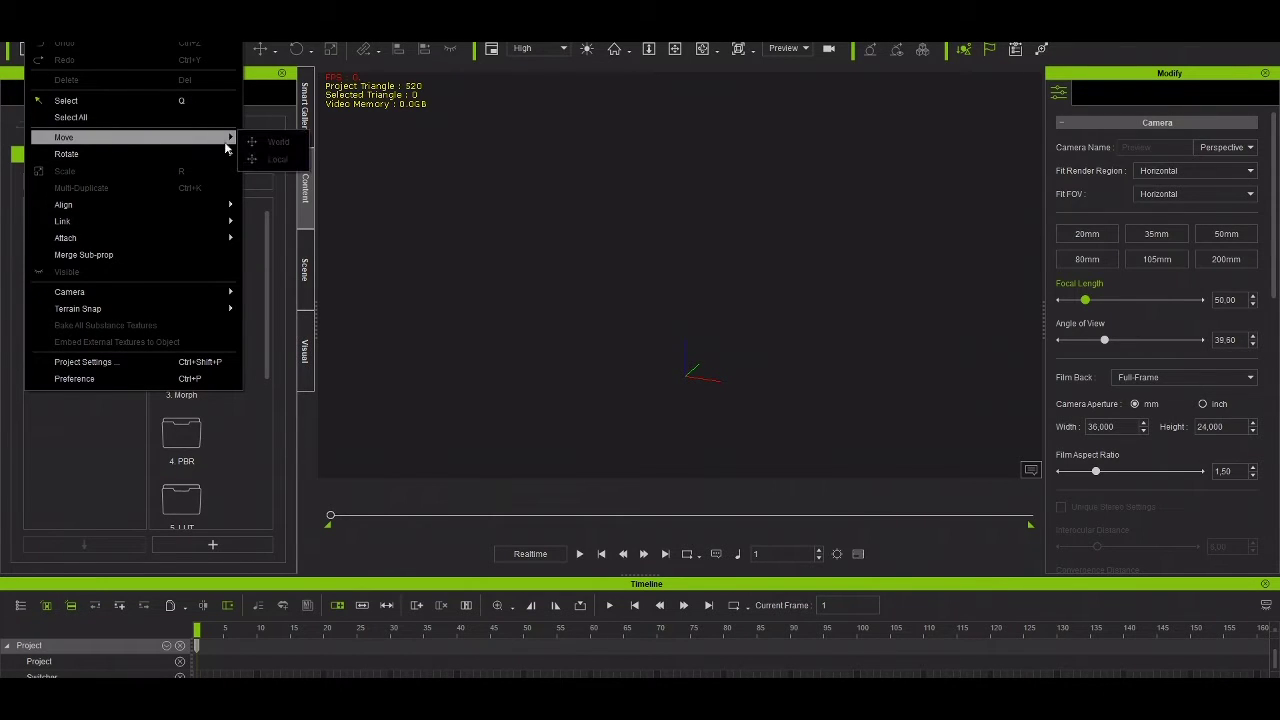
mouse_move(194, 156)
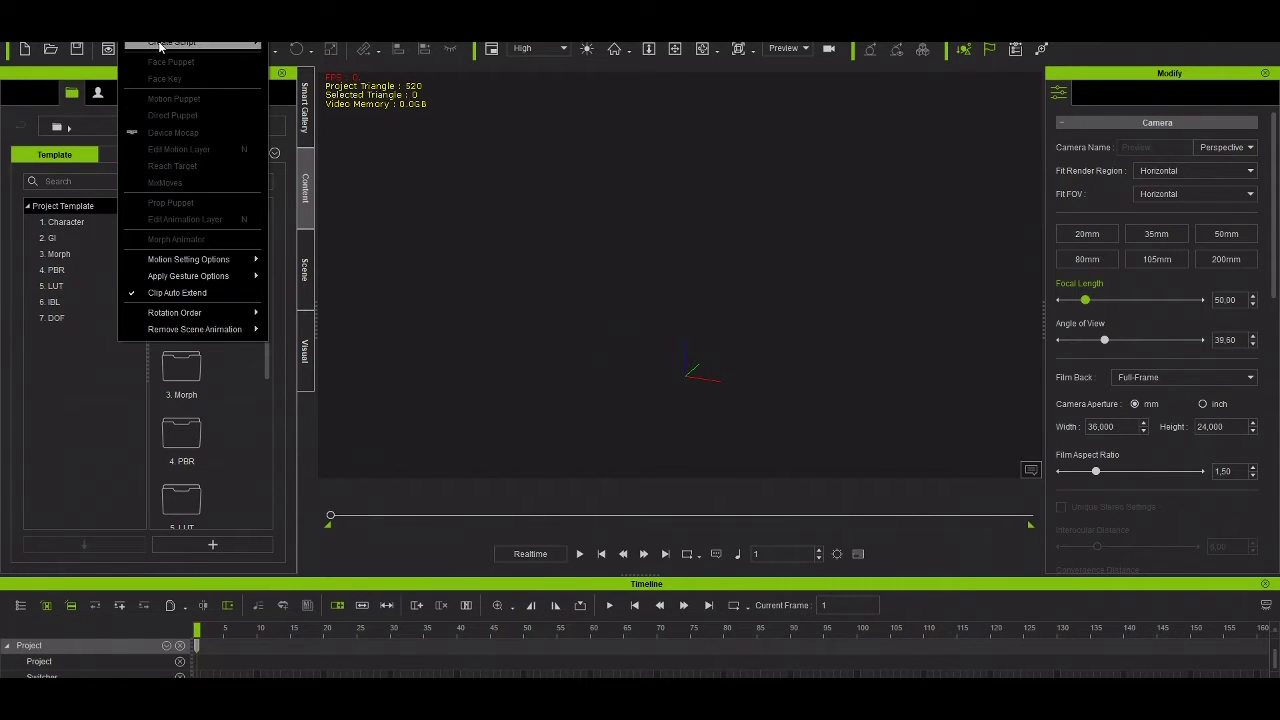
mouse_move(190, 44)
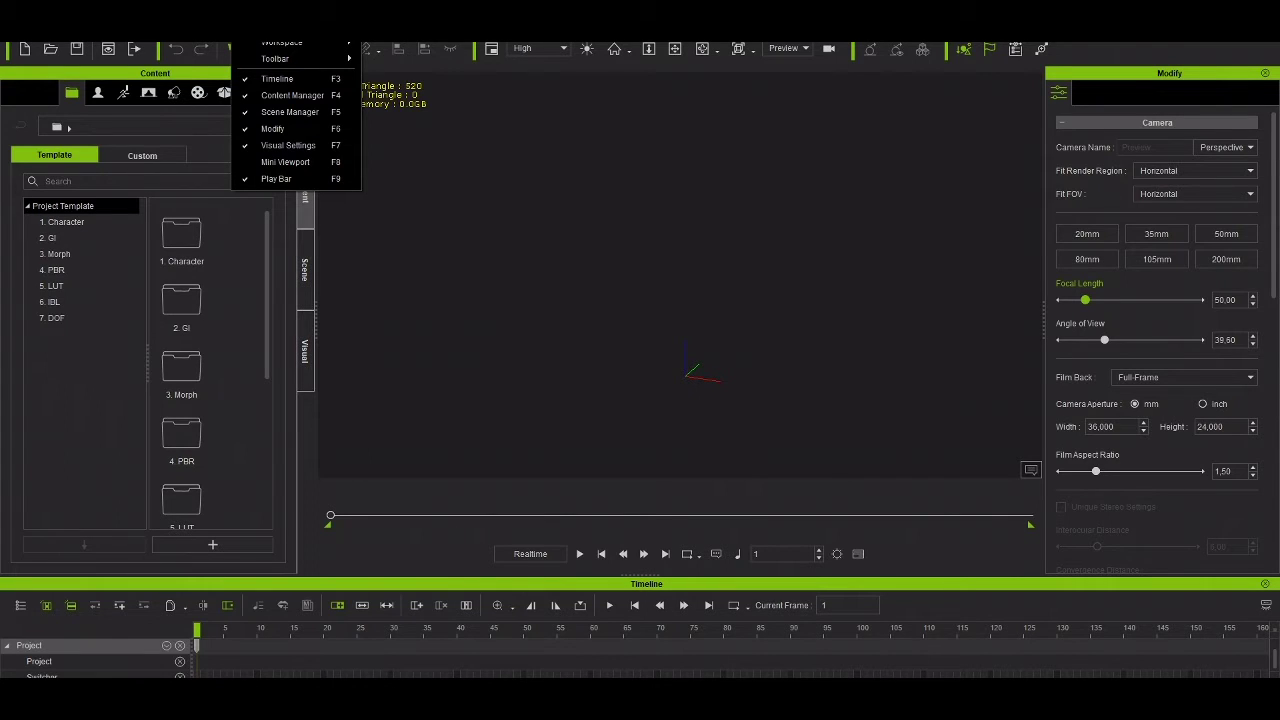
mouse_move(295, 43)
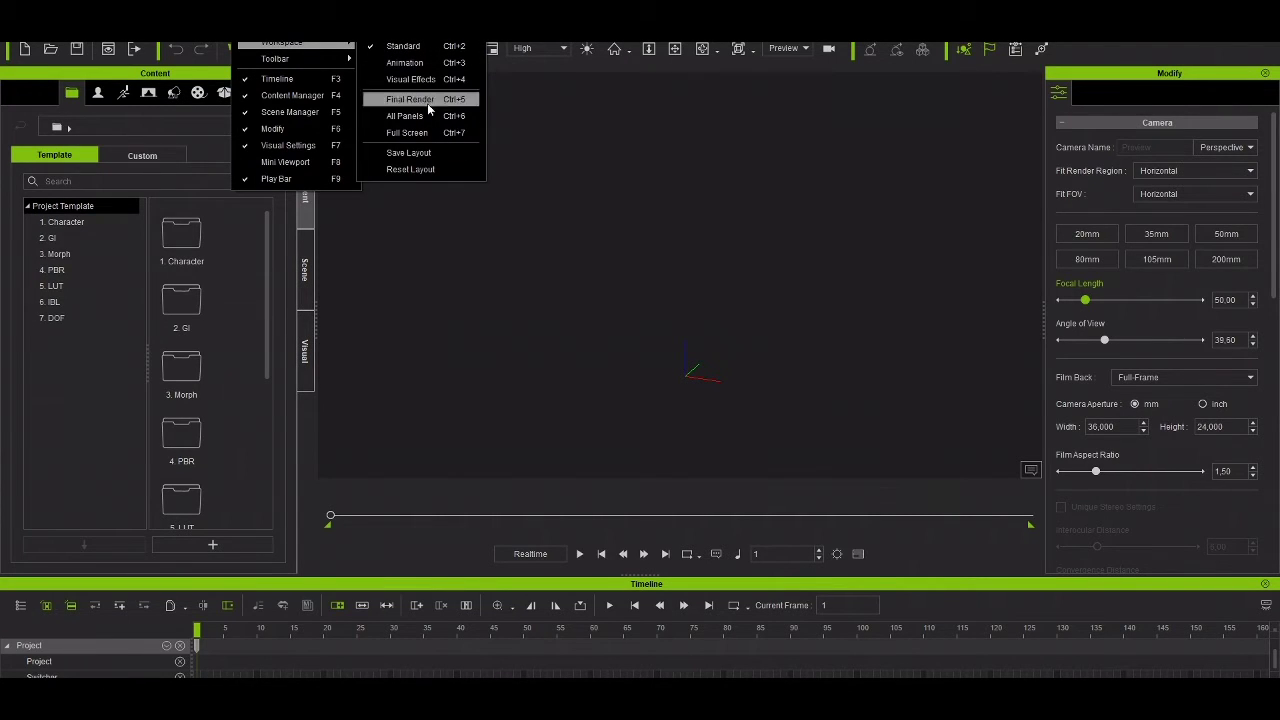
key("Escape")
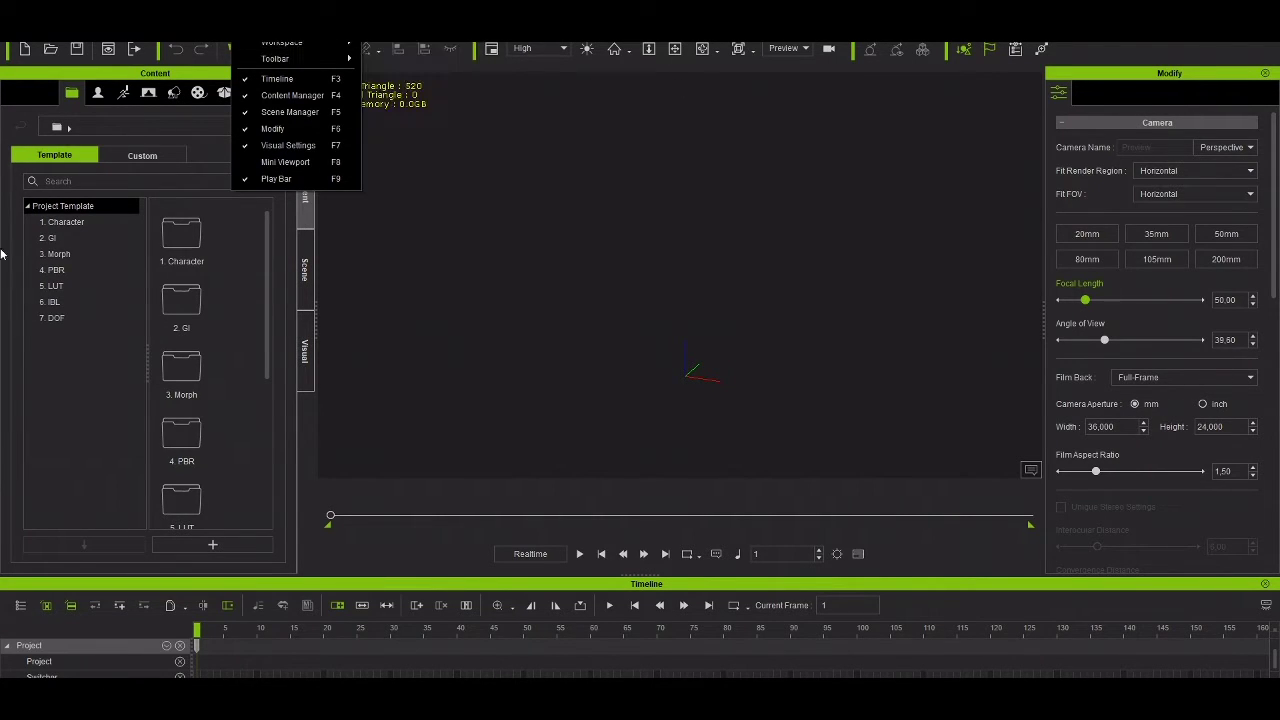
key("Left")
Undock the Modify panel and move it back beside the viewport.
left_click(1202, 79)
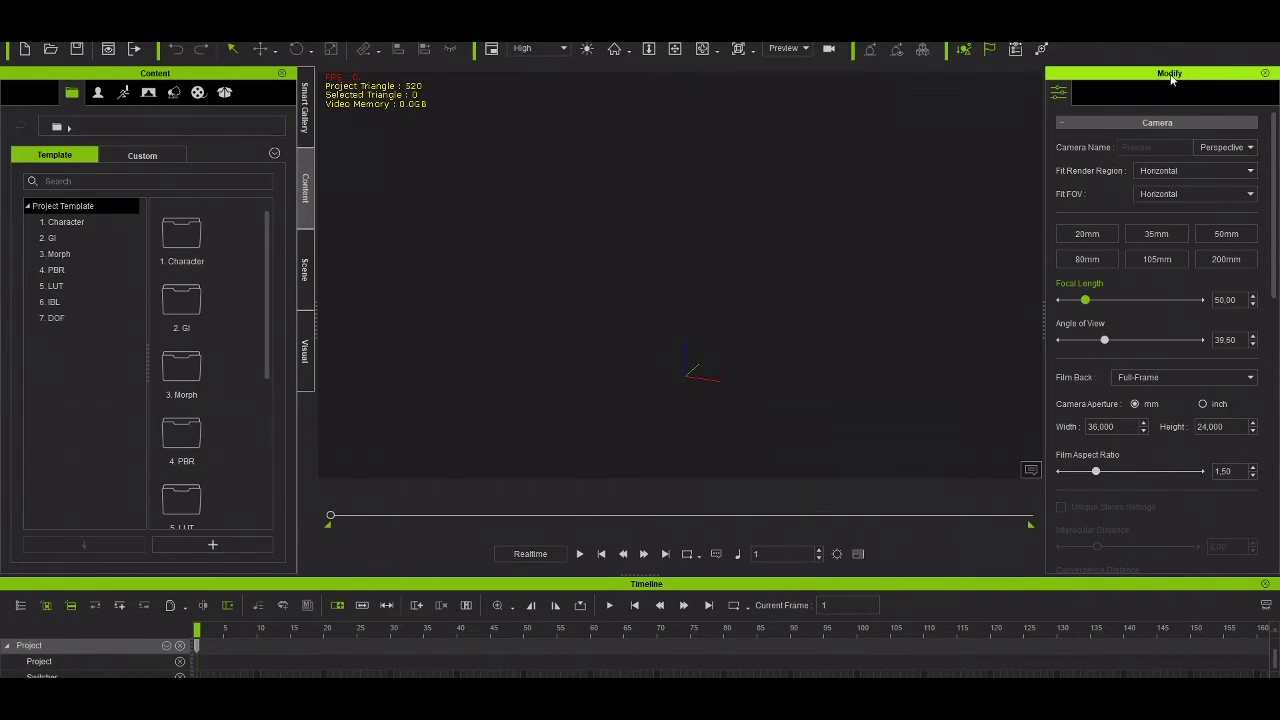
left_click_drag(1202, 79, 1074, 91)
left_click_drag(912, 117, 1218, 65)
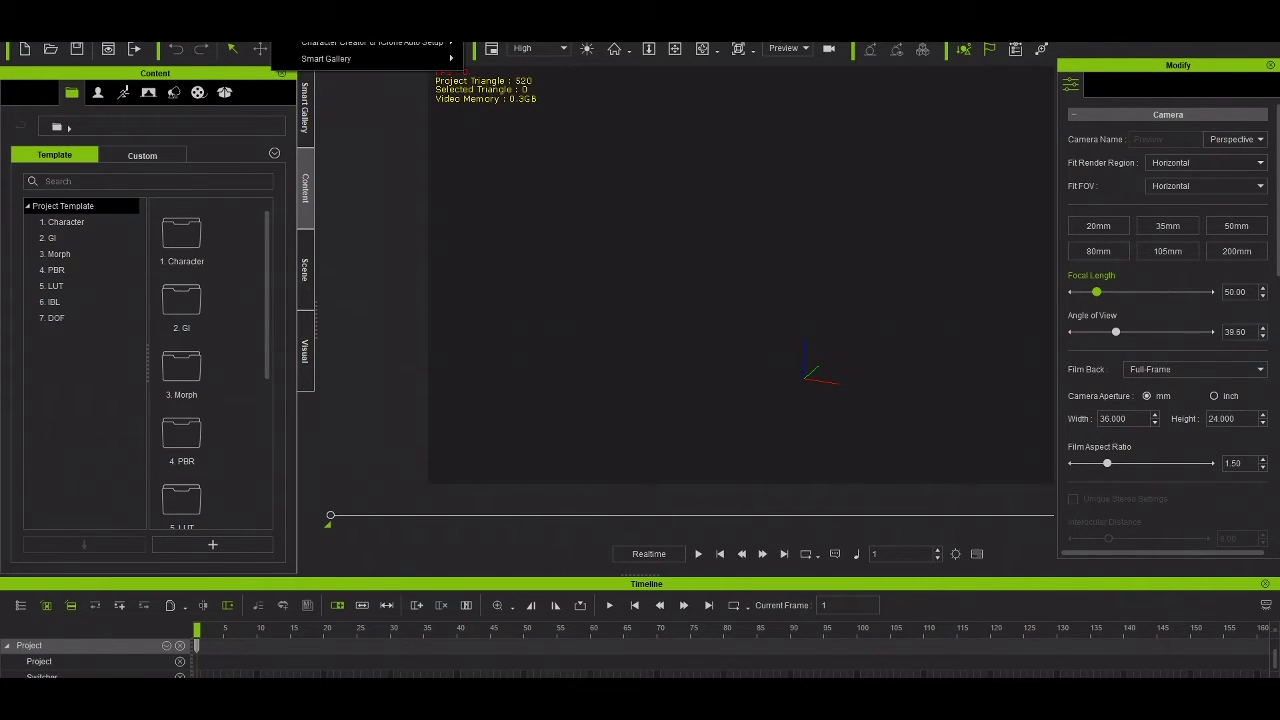
Examine the plug-in commands for Character Creator & iClone Auto Setup and Smart Gallery, plus the Python script commands.
mouse_move(450, 58)
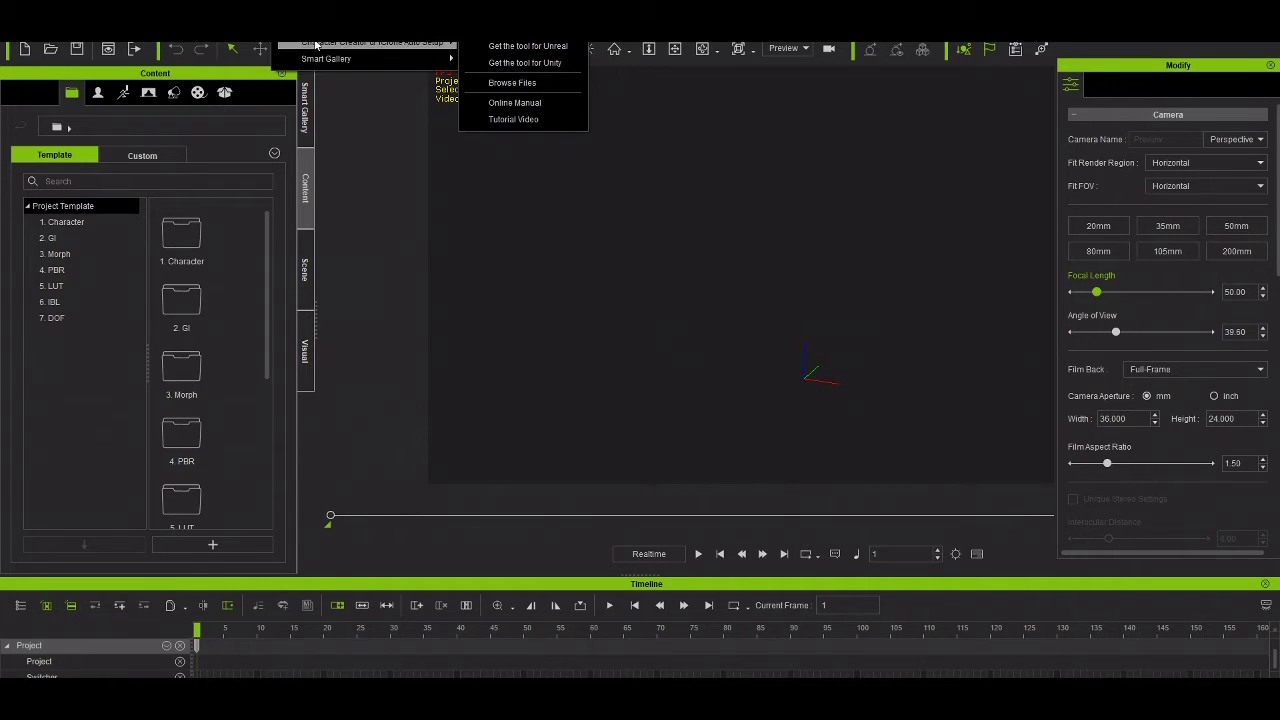
mouse_move(335, 36)
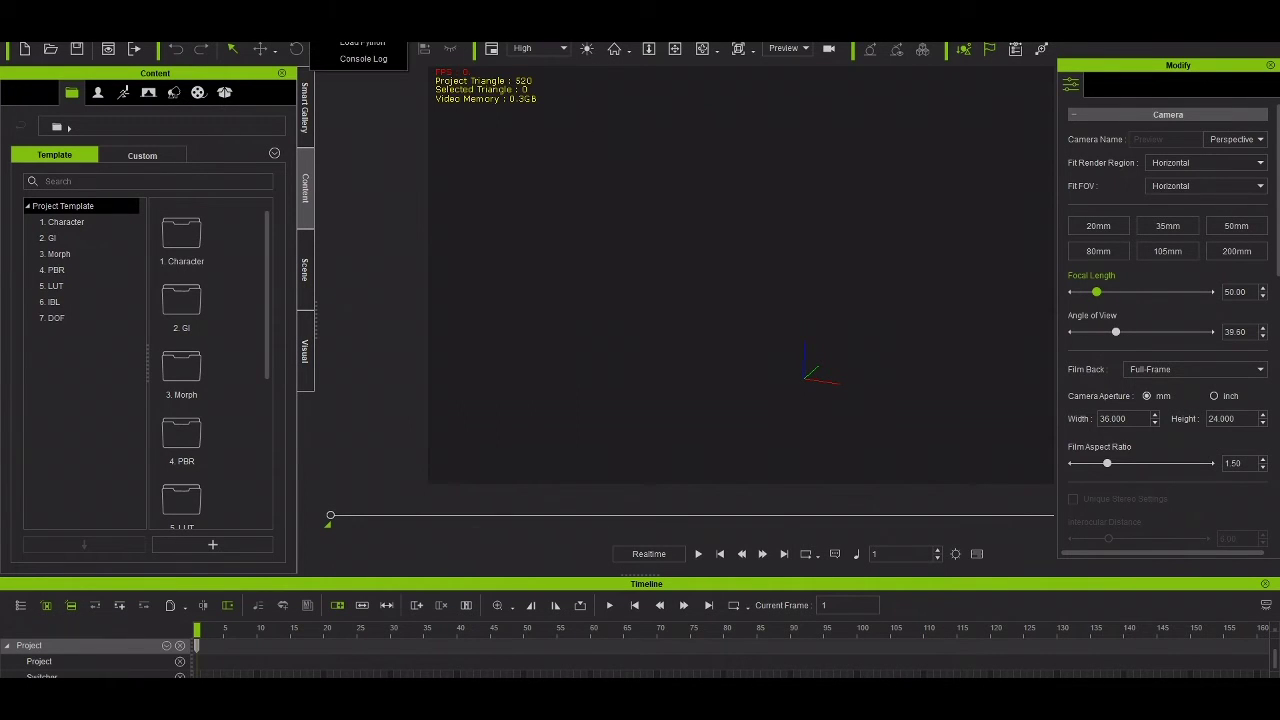
left_click(379, 60)
left_click(365, 50)
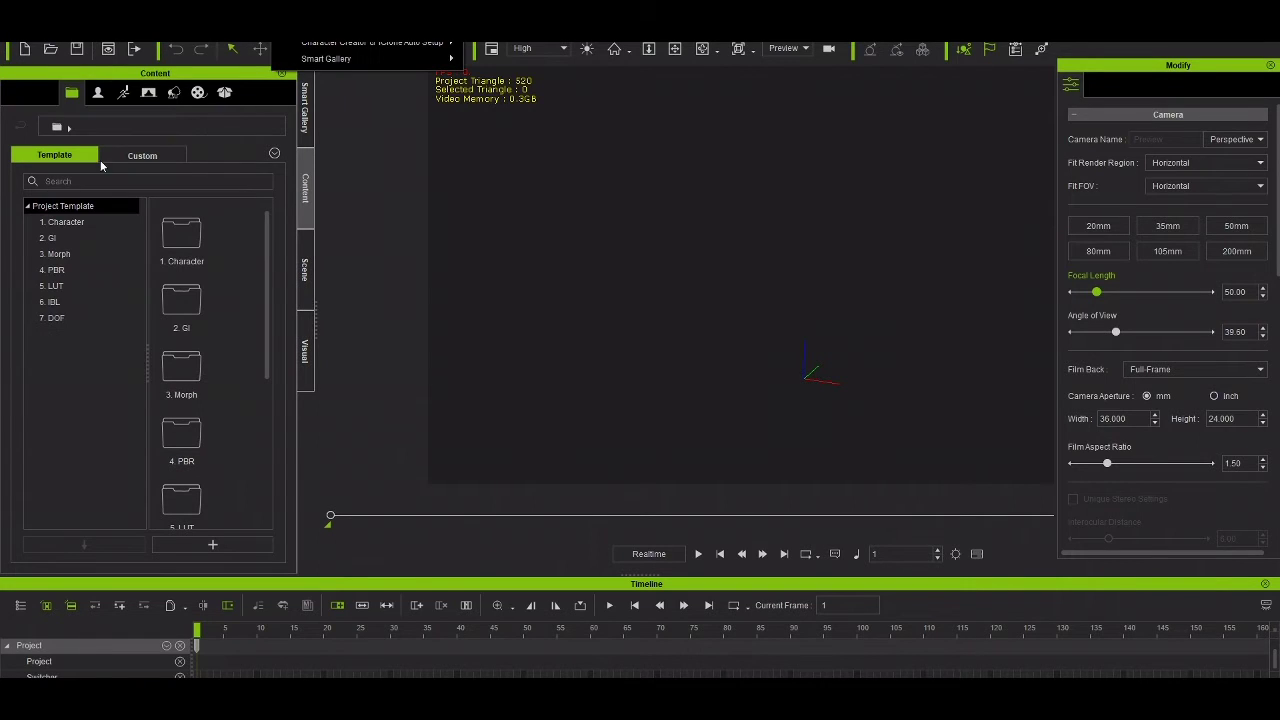
left_click(20, 30)
left_click(20, 30)
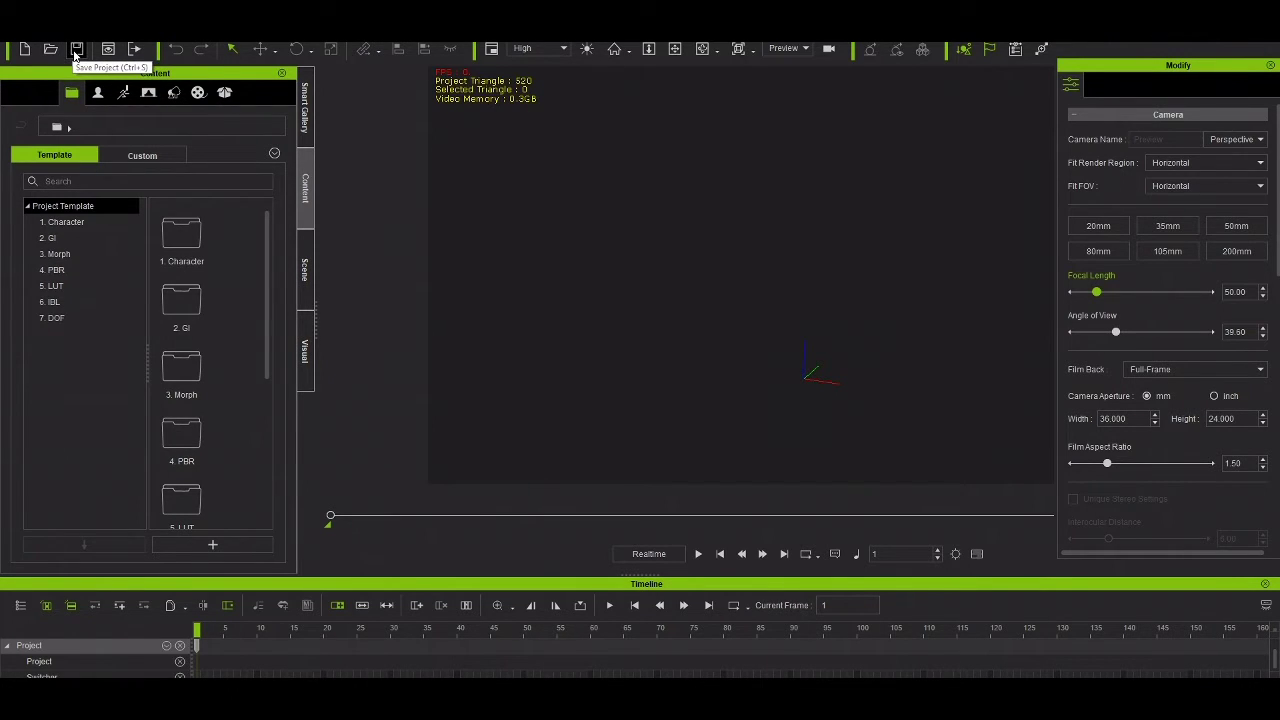
Review the video render settings and the available output frame sizes, and close them without exporting.
left_click(144, 50)
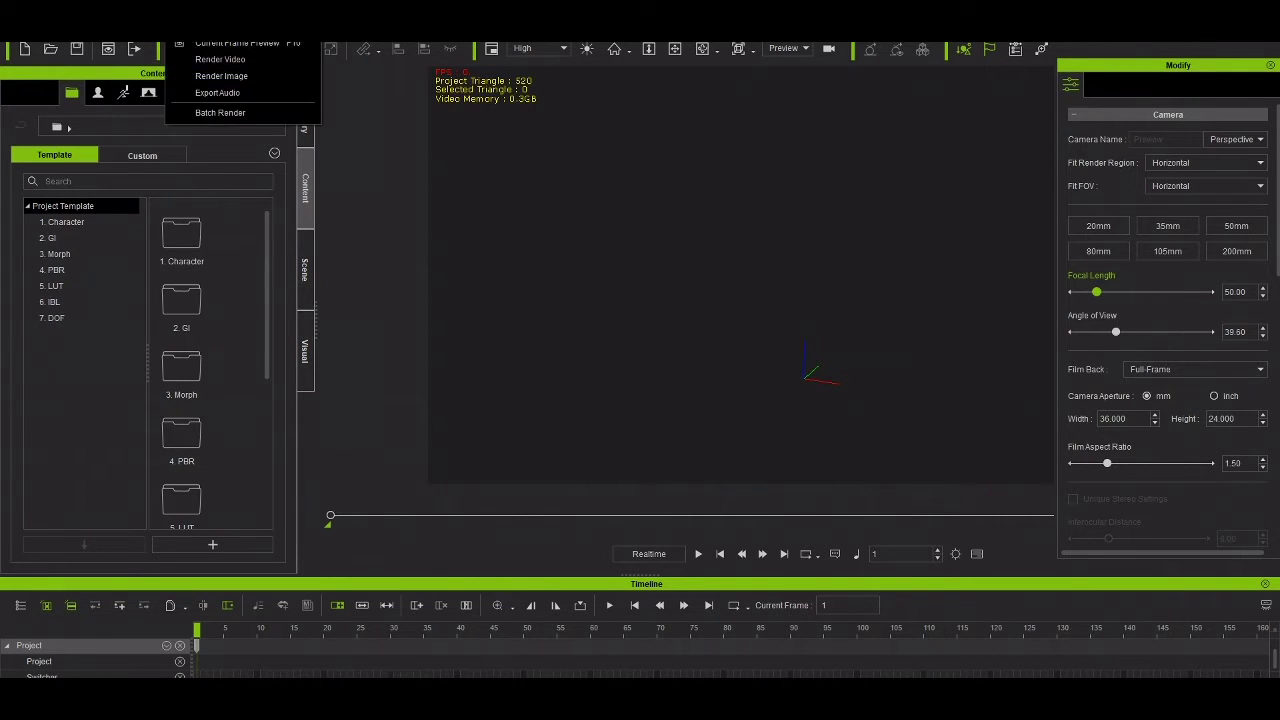
left_click(136, 50)
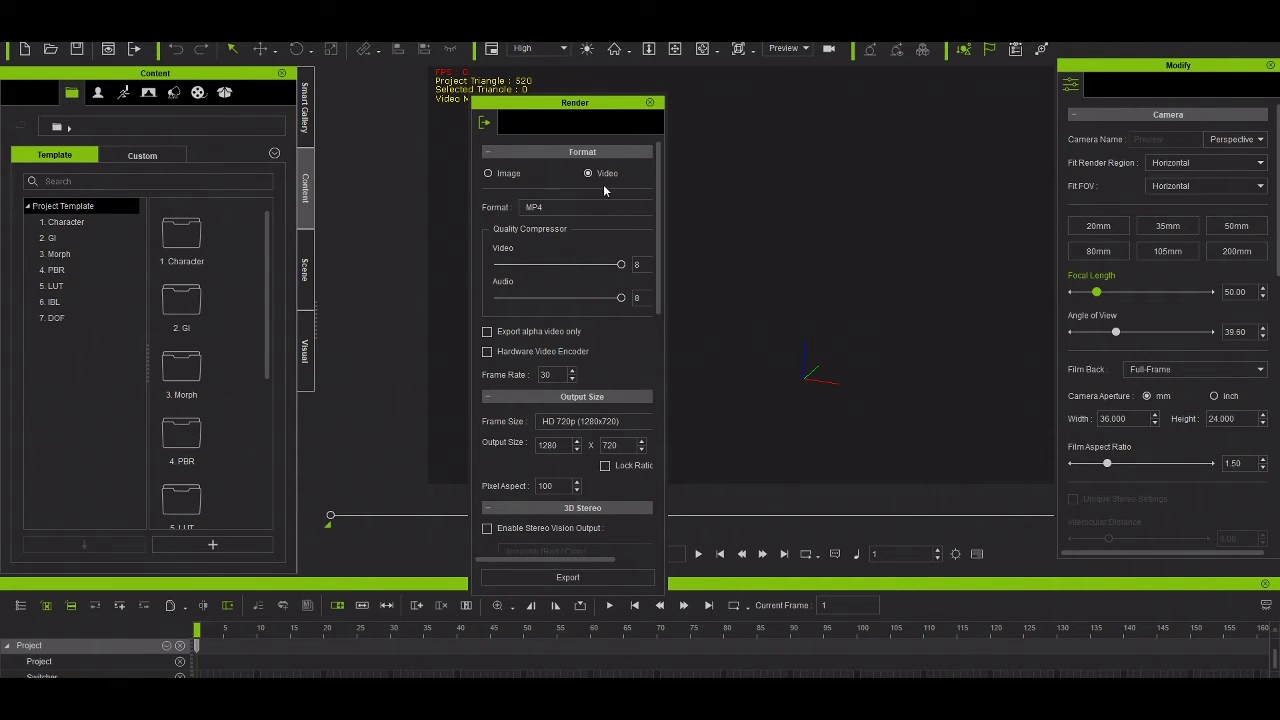
scroll(588, 180, "down", 3)
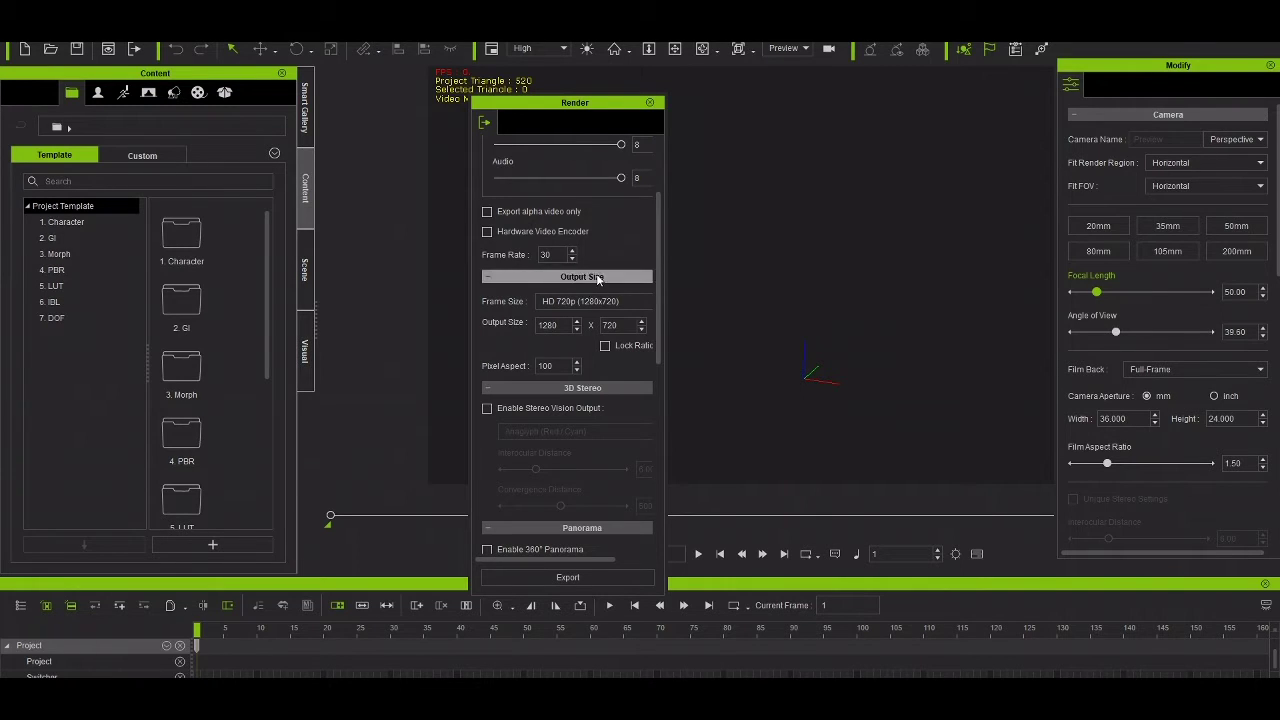
left_click(572, 303)
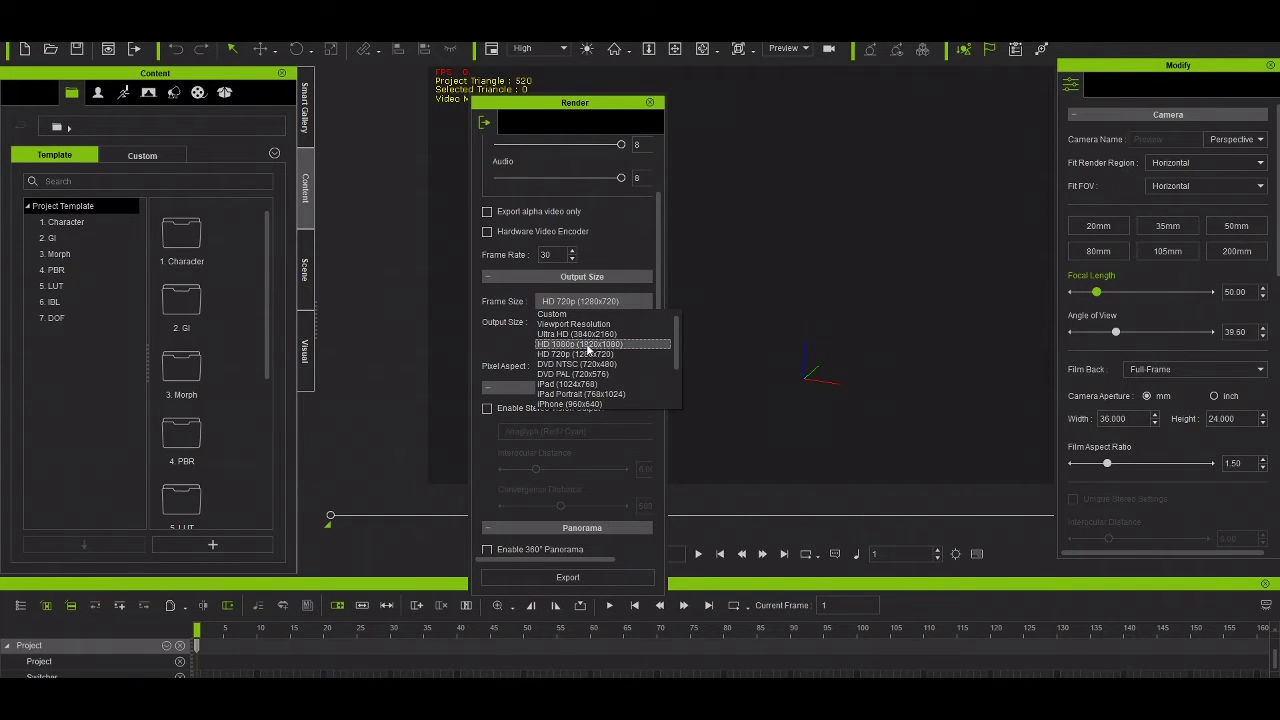
left_click(648, 103)
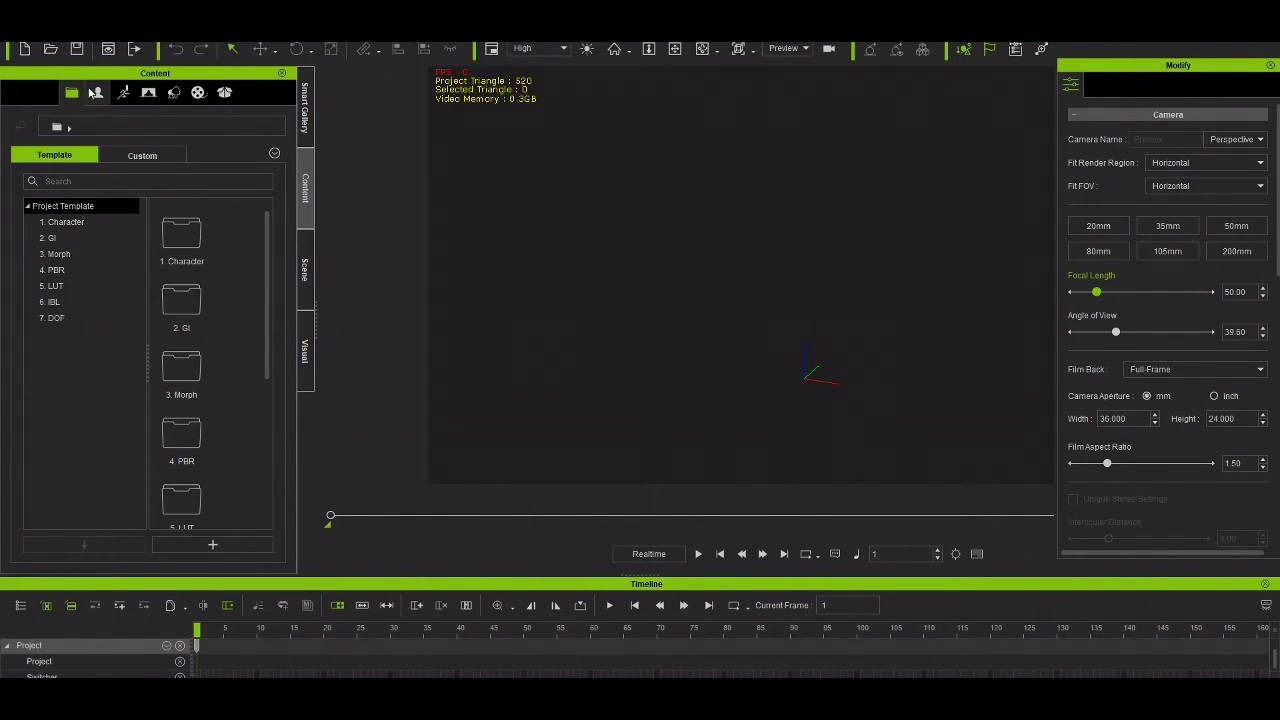
Look into the Character project templates, and accept the content license agreement to start the Smart Gallery.
double_click(183, 240)
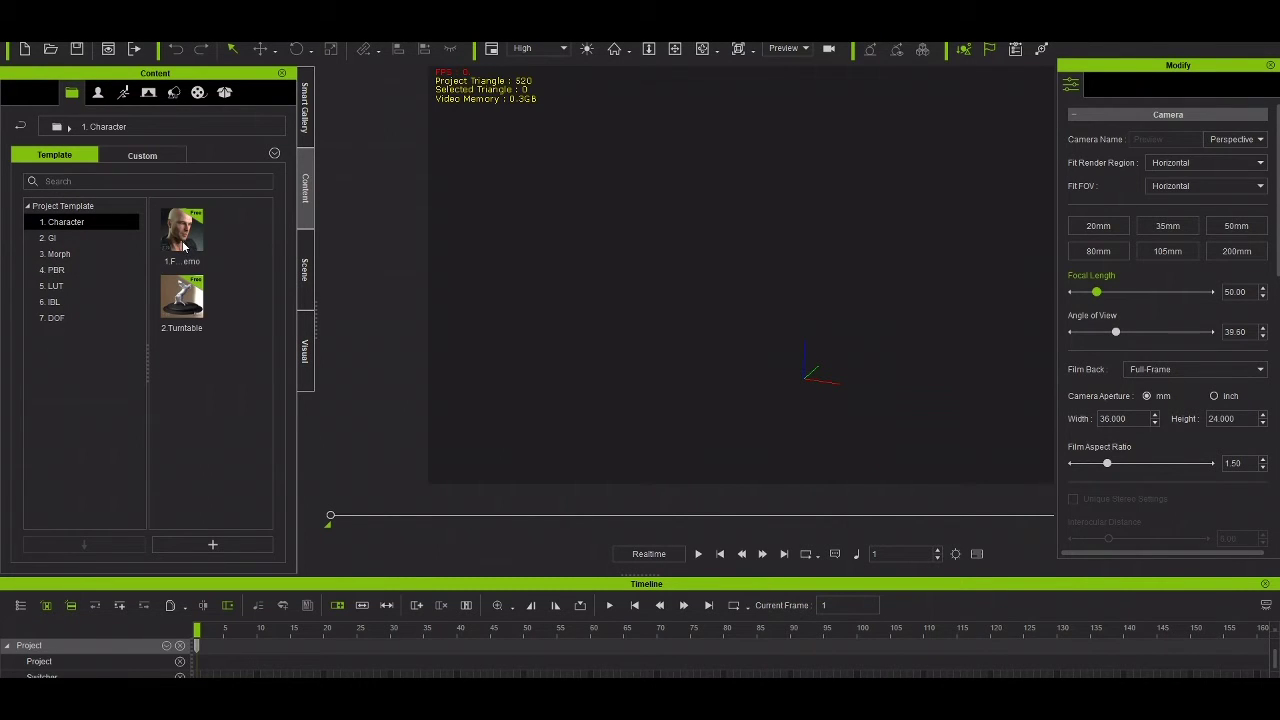
double_click(183, 238)
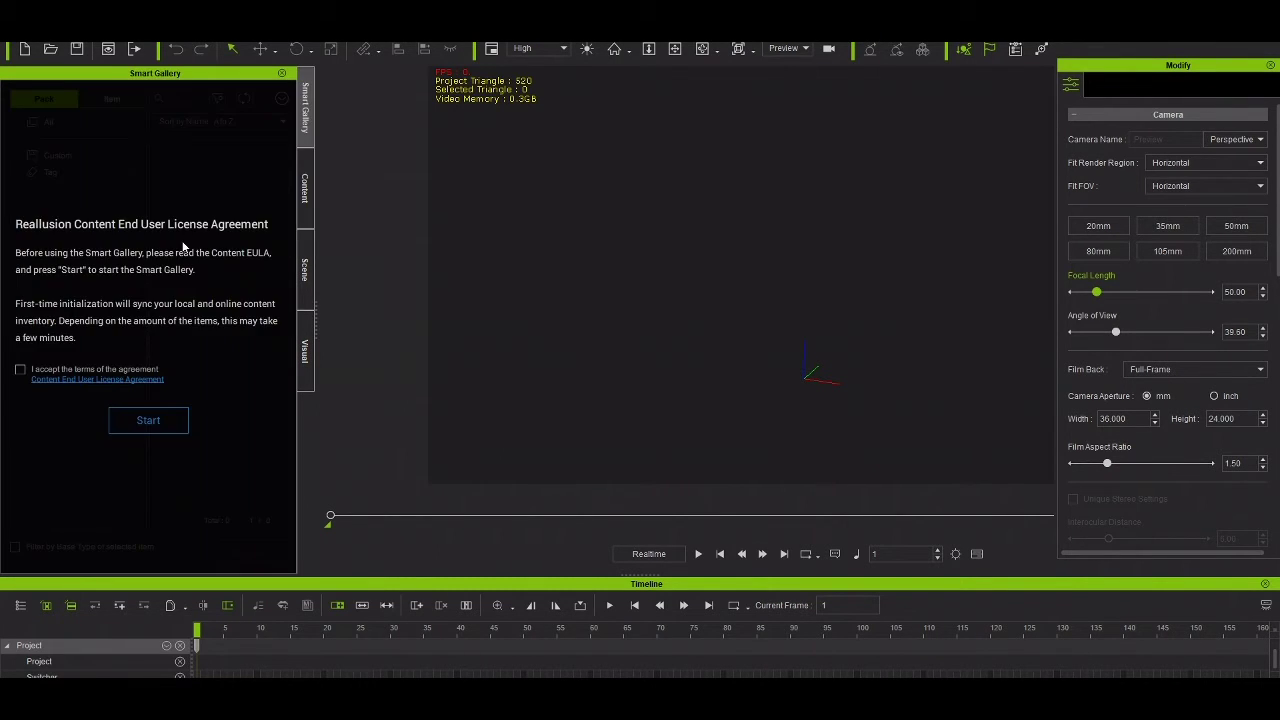
left_click(21, 369)
left_click(119, 424)
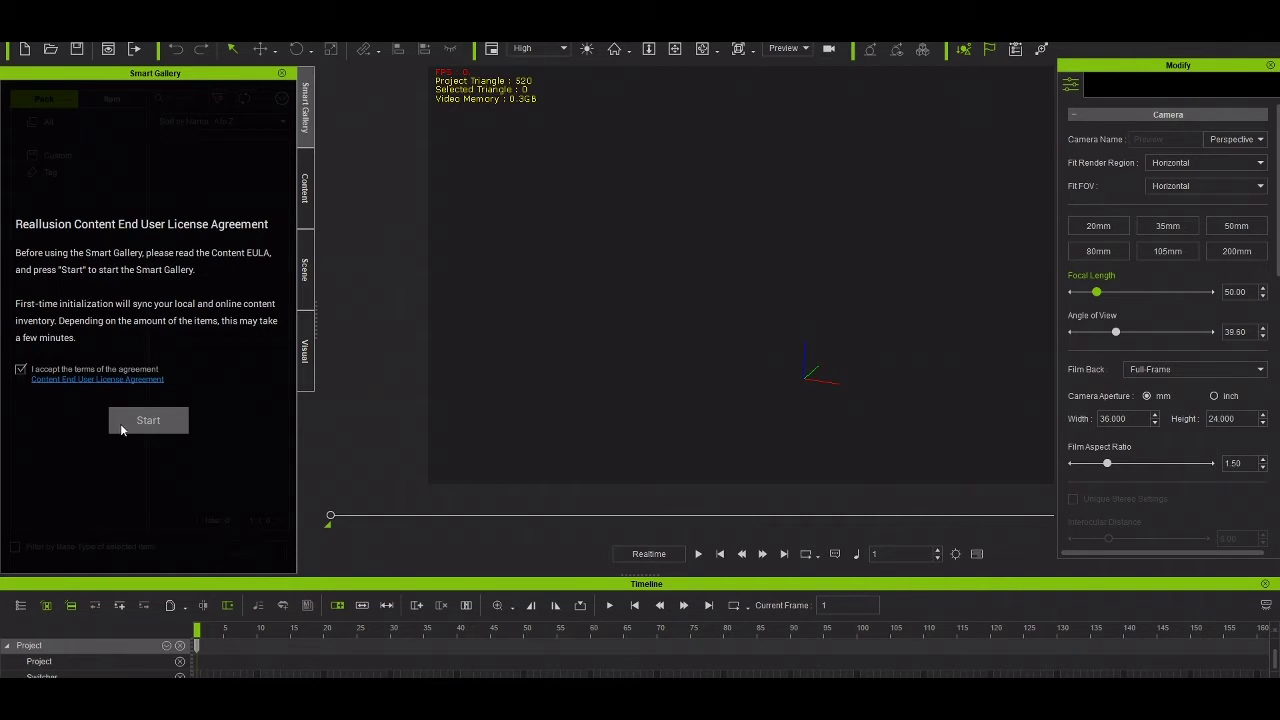
left_click(122, 425)
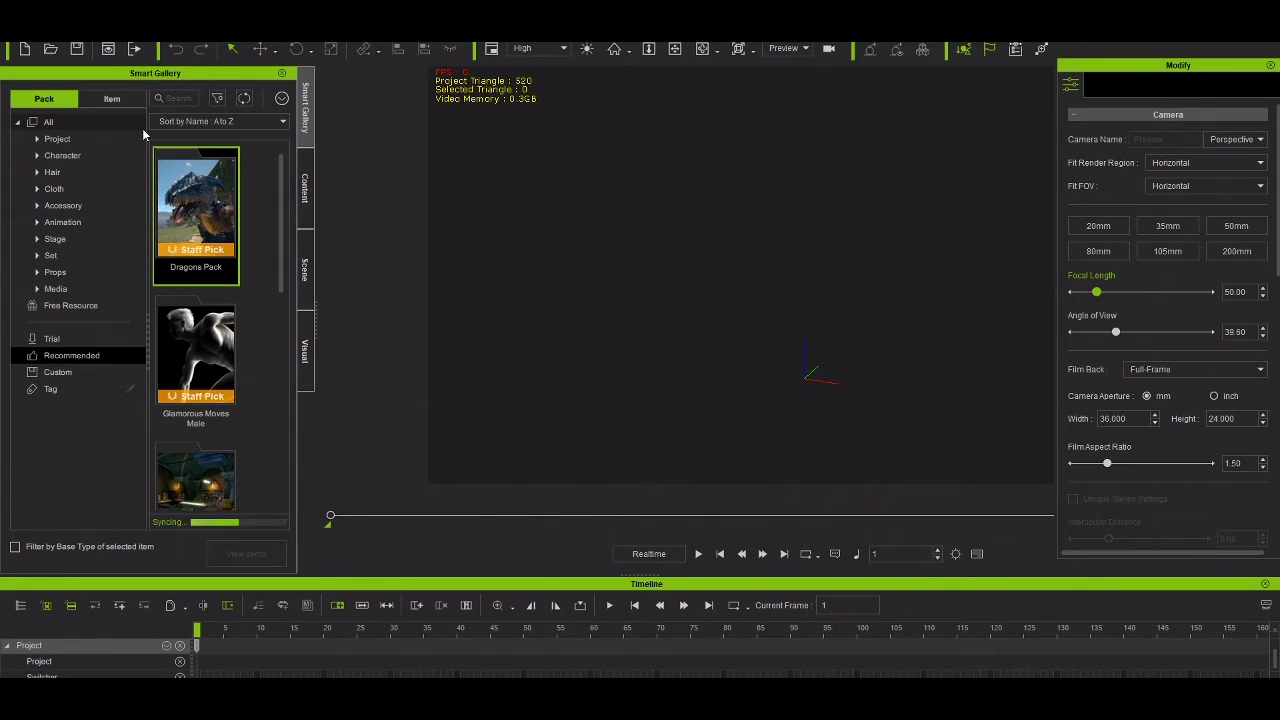
Browse the Smart Gallery's recommended packs, character packs, hair category and individual items, and select the IC7 Base Characters Pack.
scroll(203, 292, "down", 1)
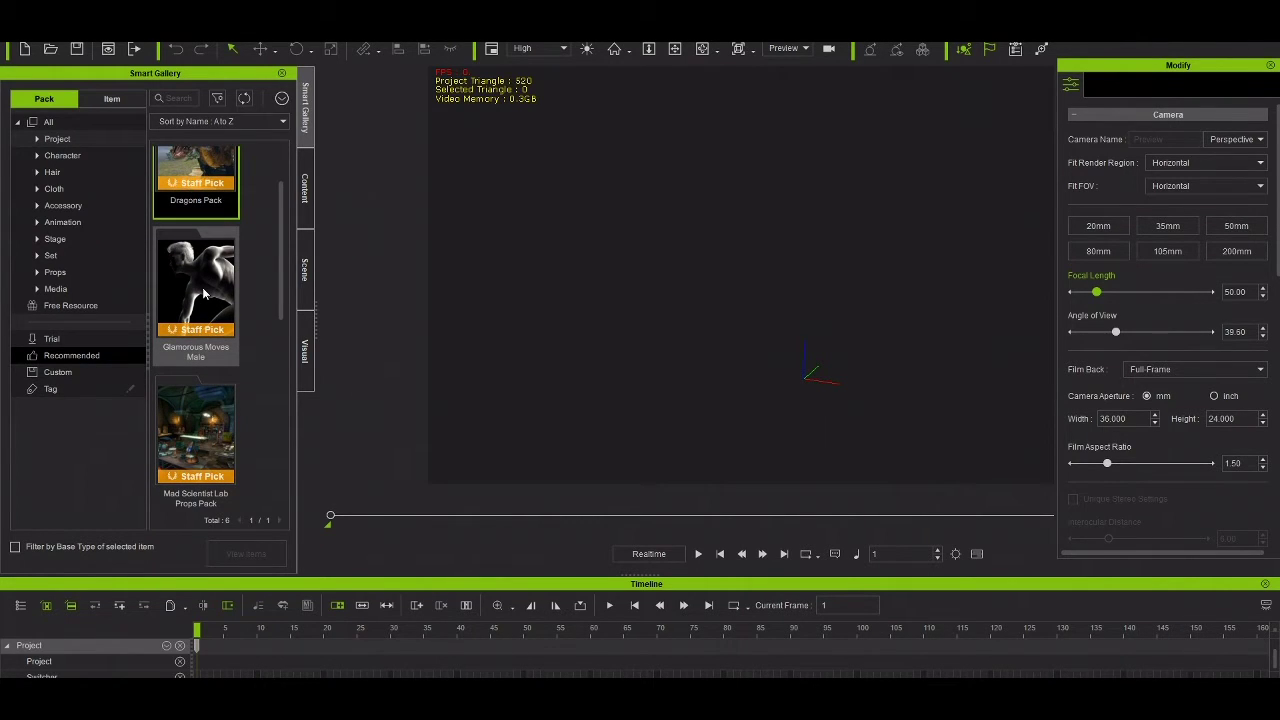
left_click(62, 156)
left_click(73, 172)
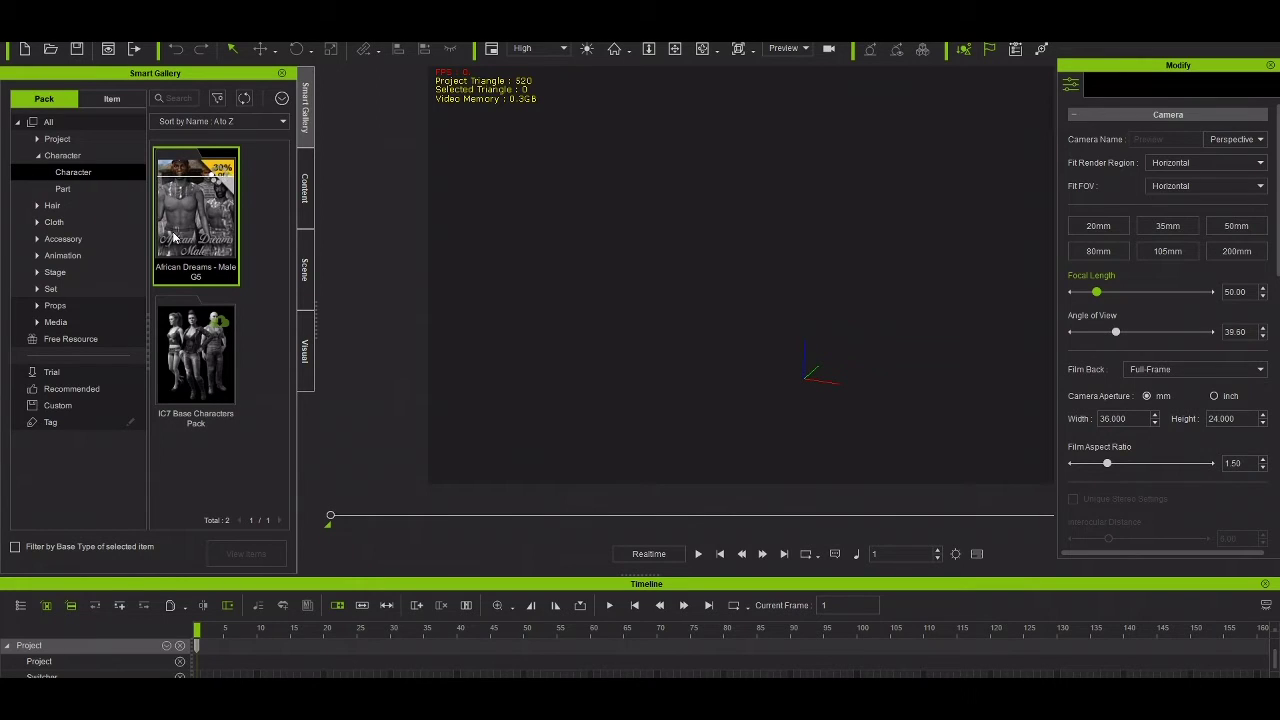
left_click(133, 97)
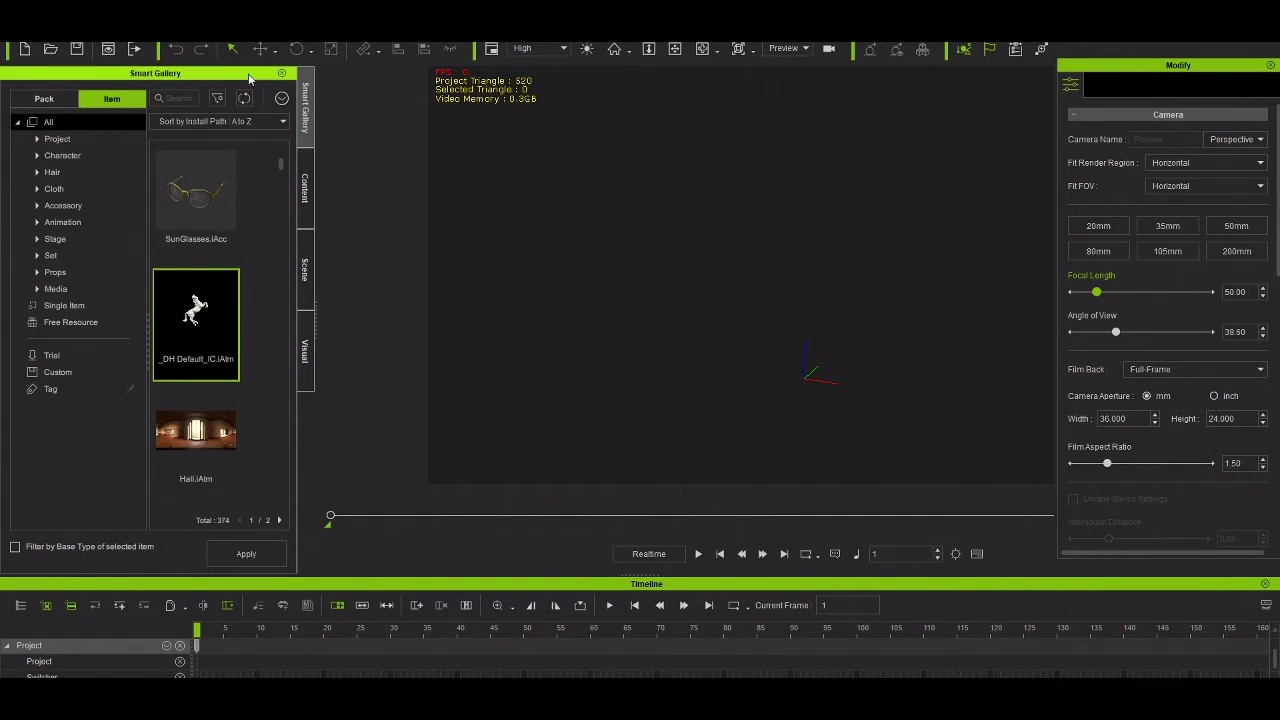
left_click(52, 100)
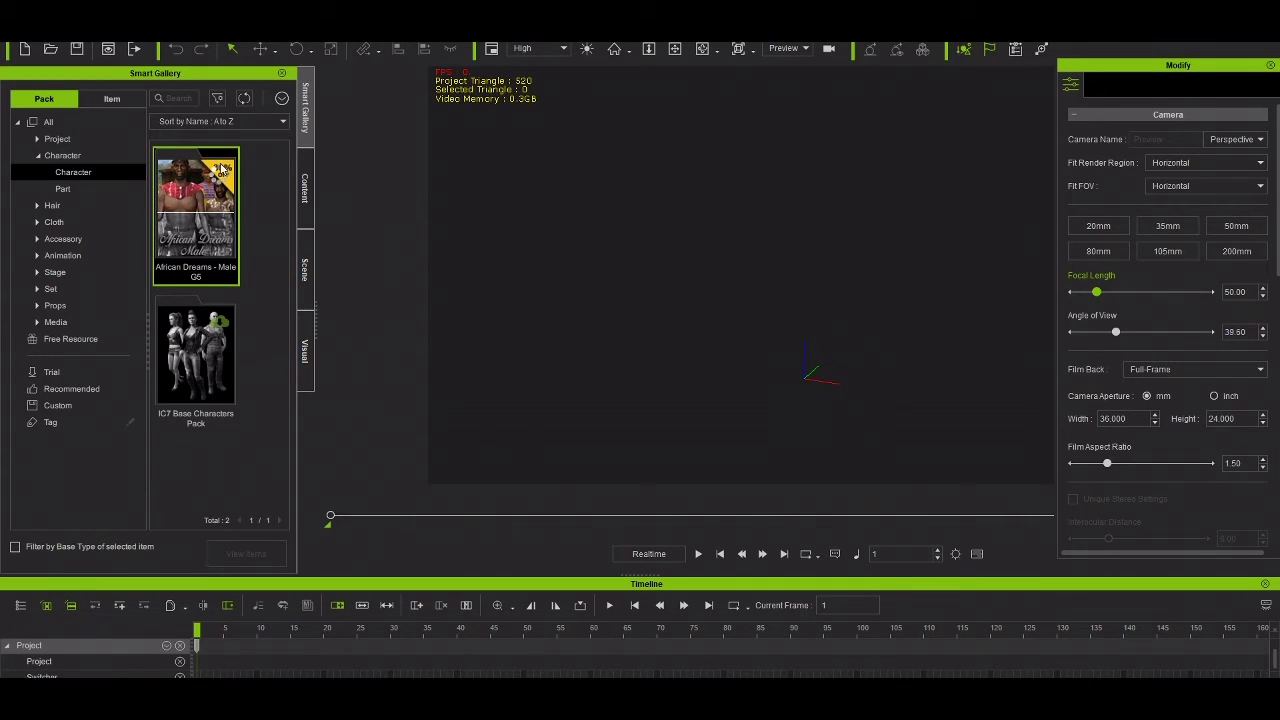
left_click(38, 205)
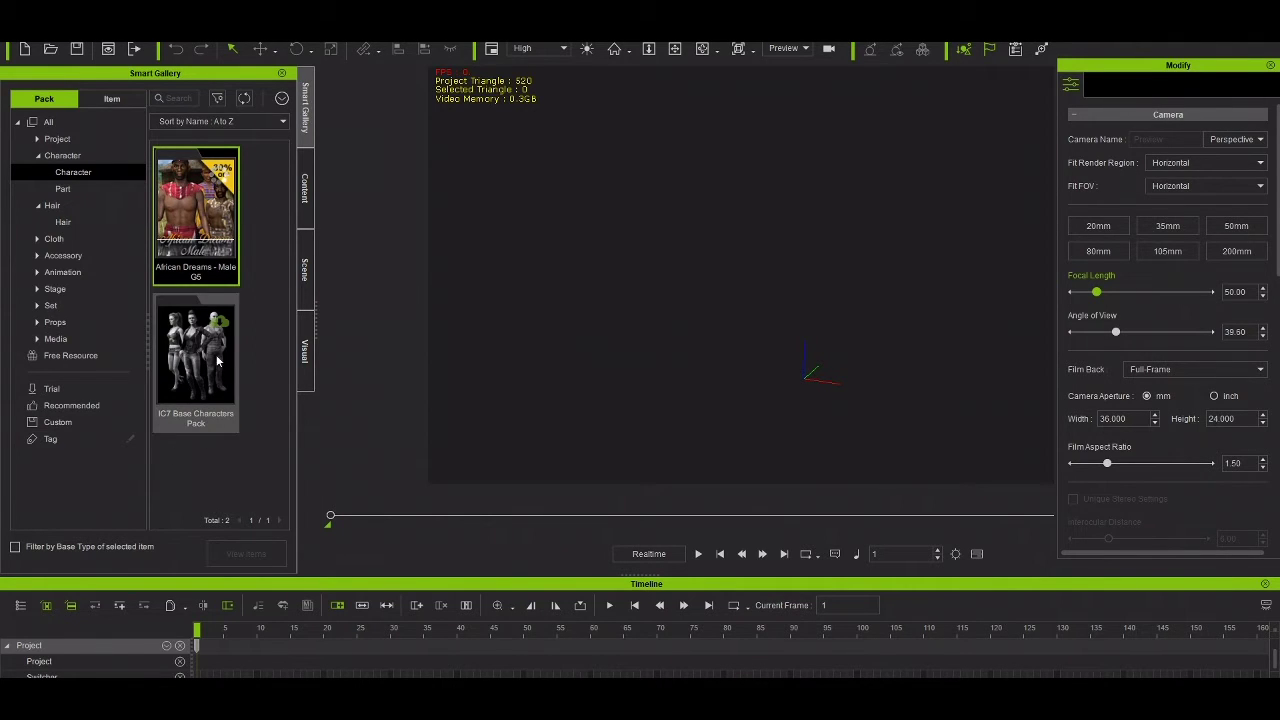
left_click(218, 323)
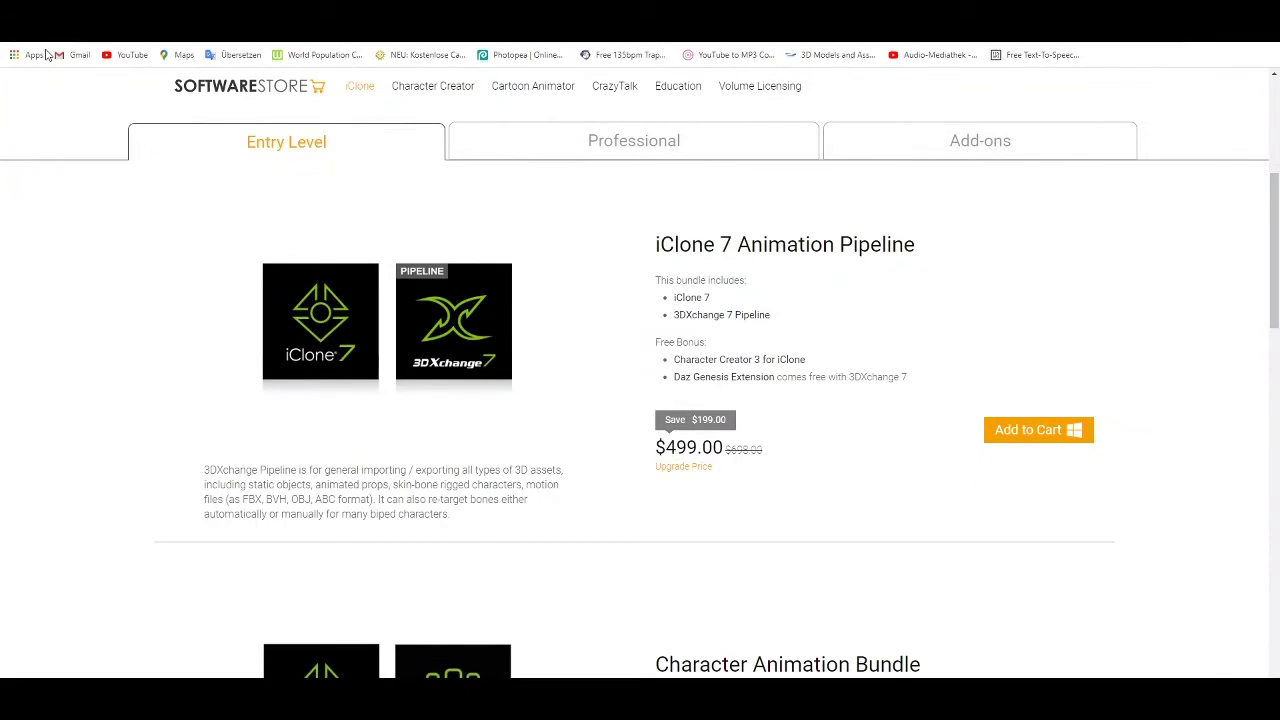
Switch to the Reallusion software store in the browser, review the iClone and Character Creator offerings, and open the store's home page.
mouse_move(533, 86)
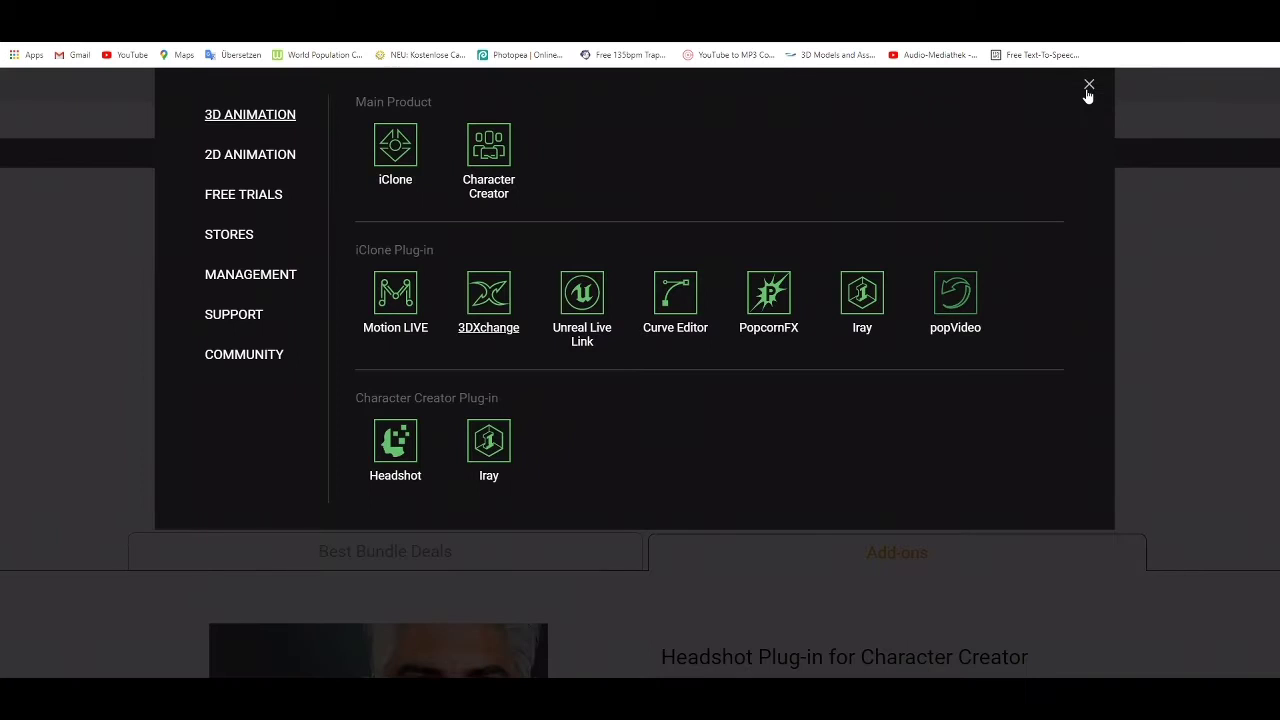
left_click(1086, 88)
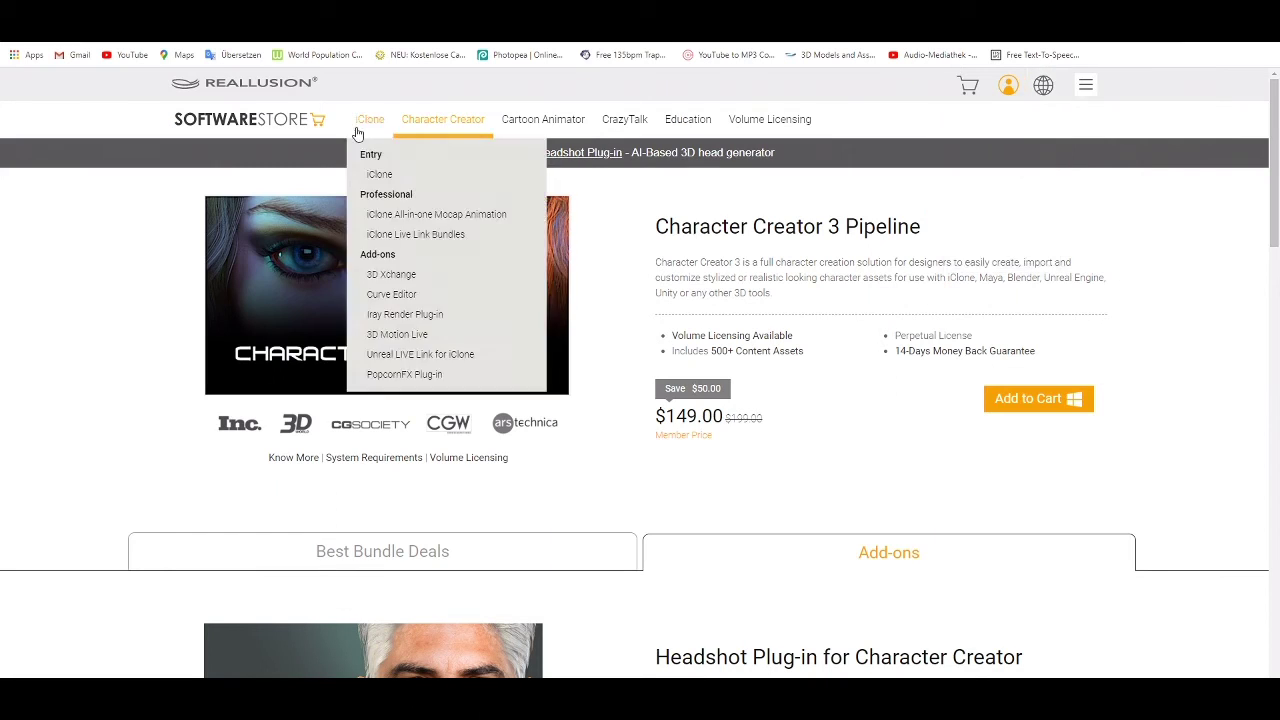
mouse_move(440, 130)
mouse_move(372, 133)
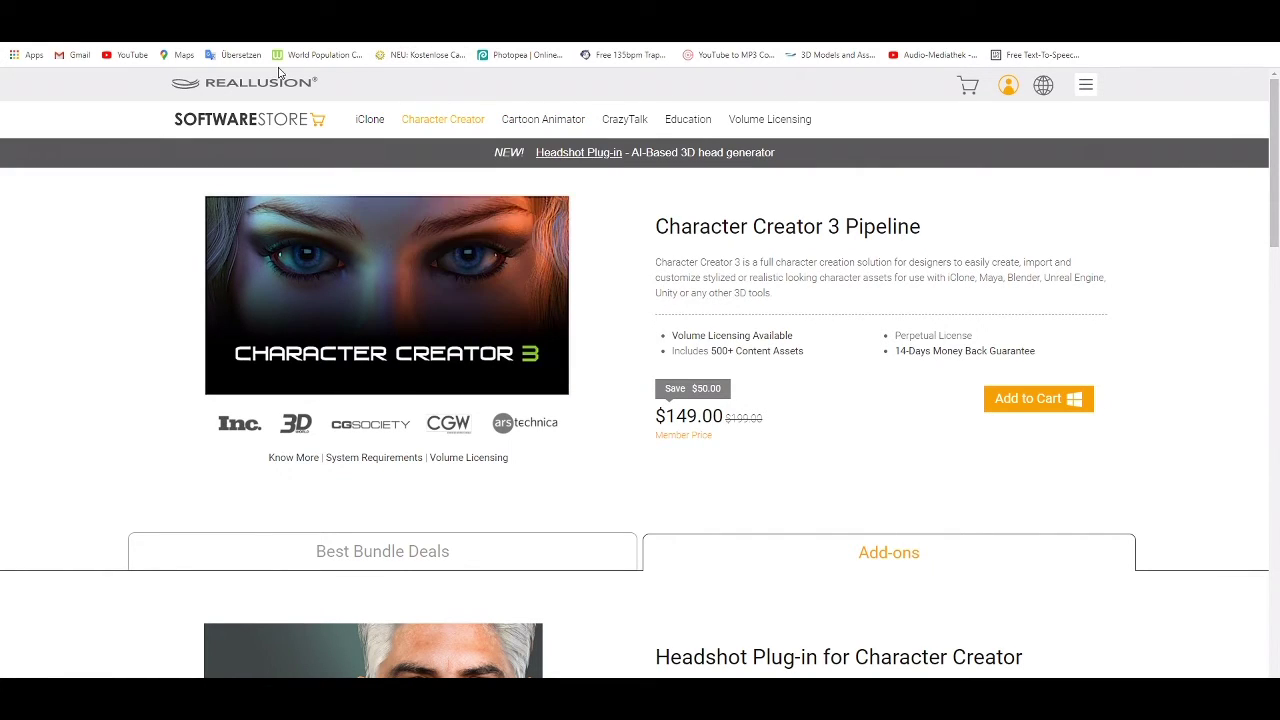
left_click(265, 121)
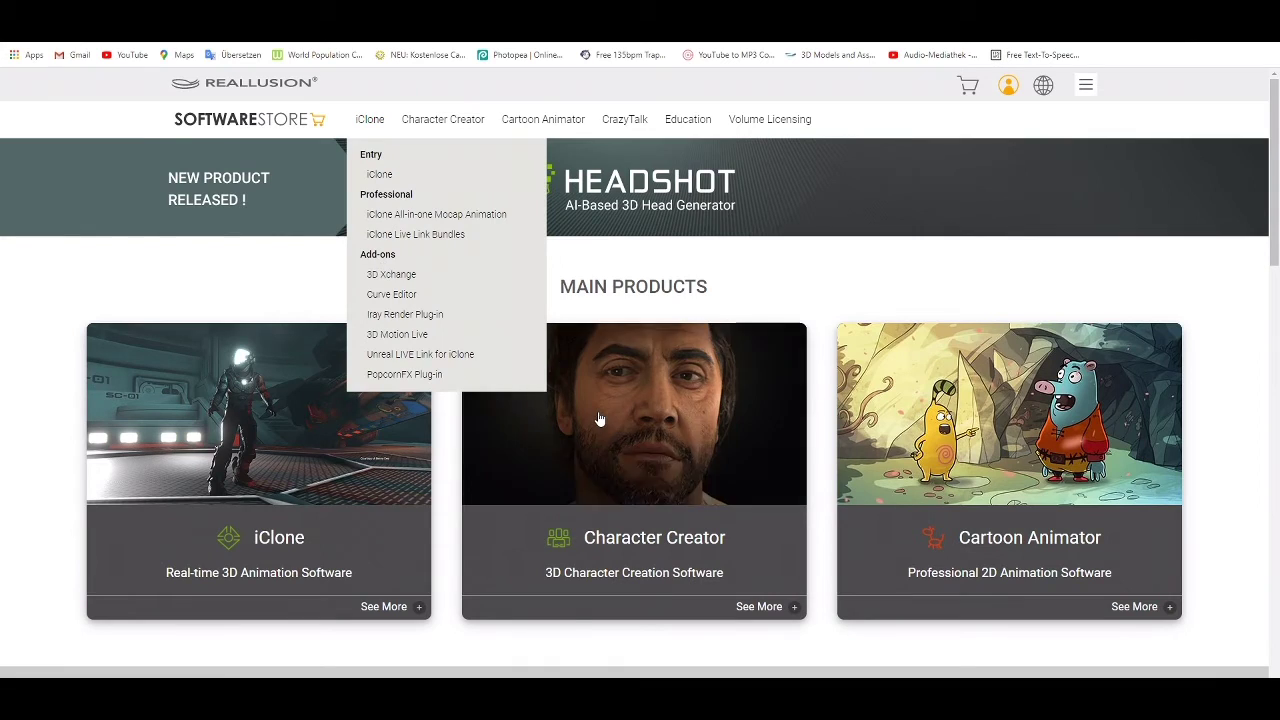
Look over the software store's main products, mocap solutions and product categories, and open the shopping cart.
scroll(599, 418, "down", 5)
scroll(597, 410, "up", 3)
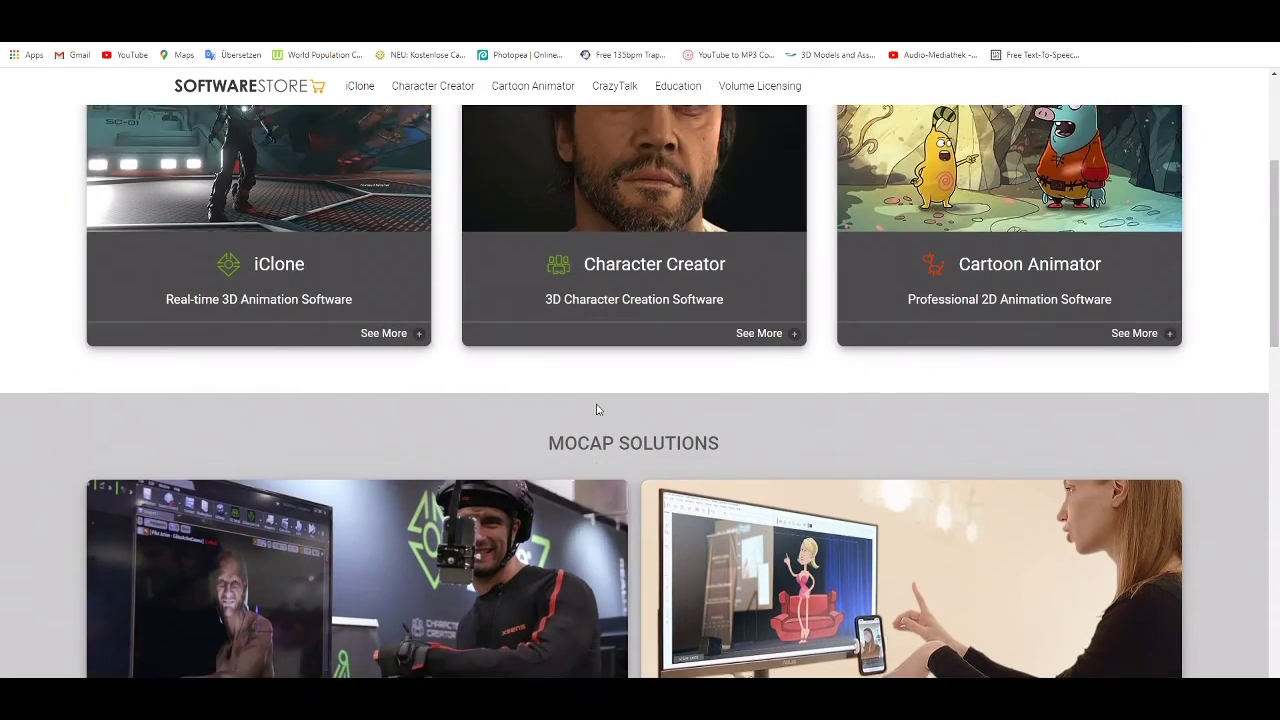
scroll(597, 410, "up", 3)
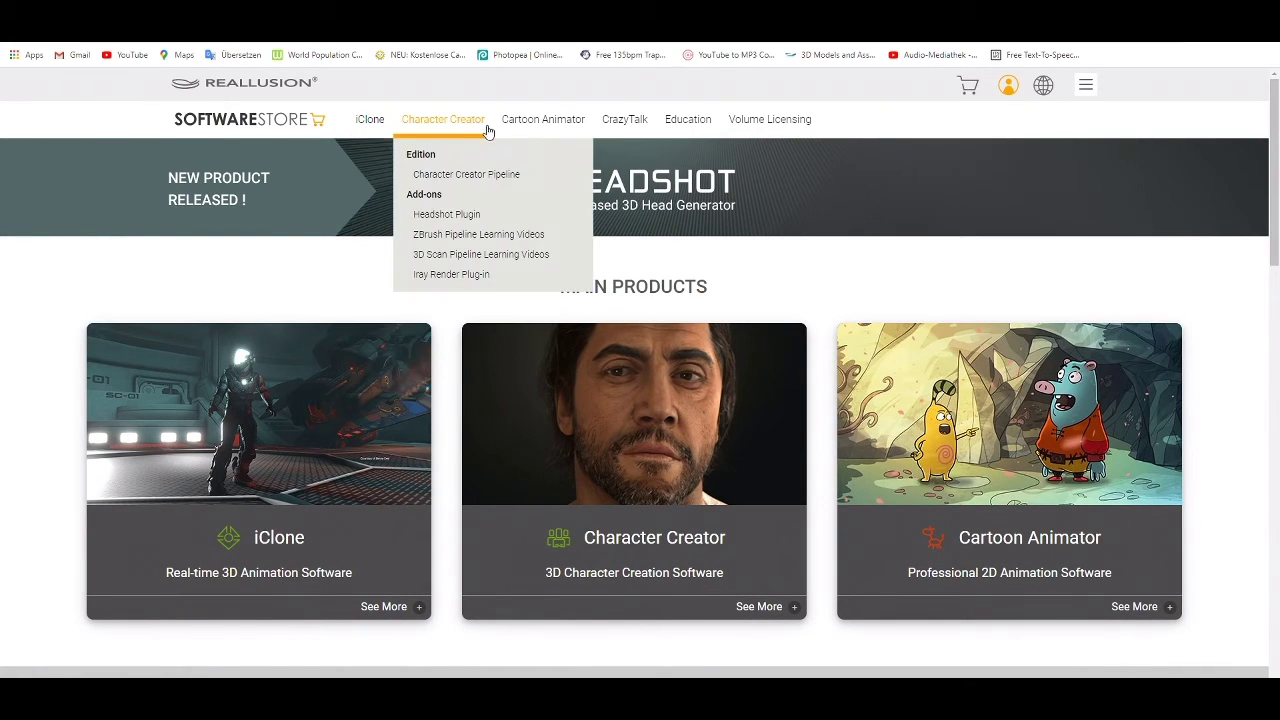
mouse_move(647, 134)
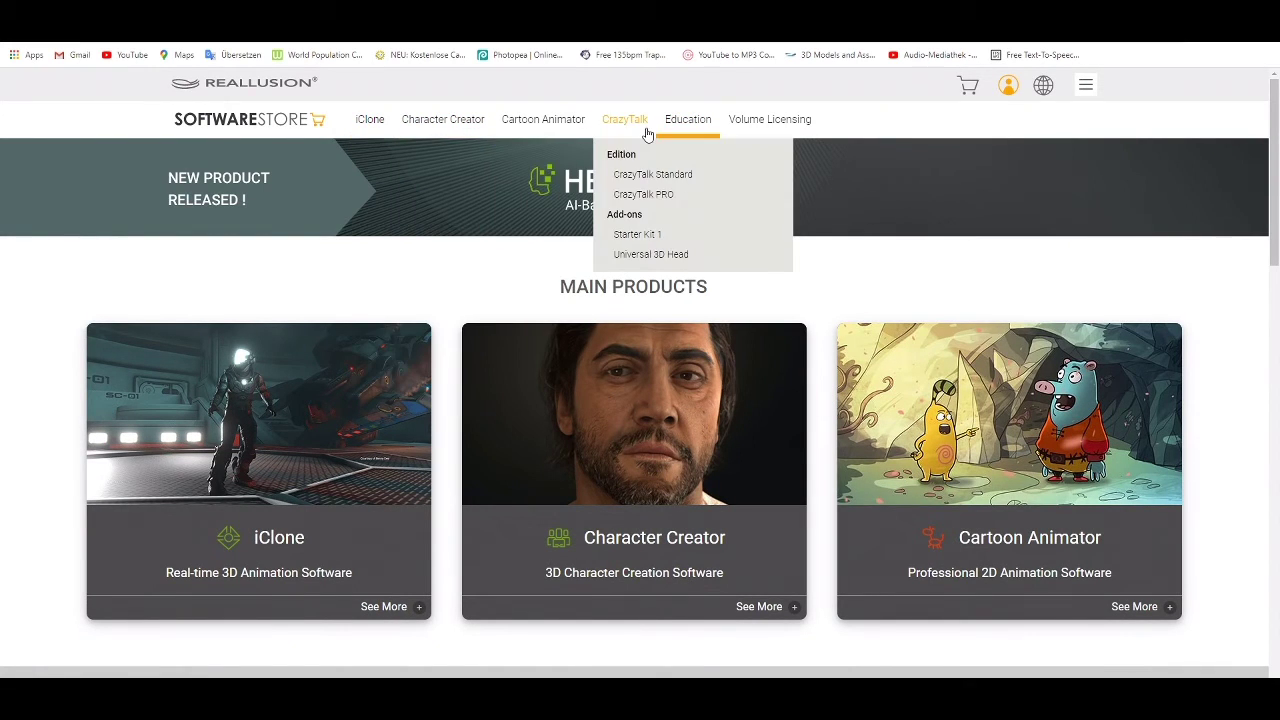
left_click(970, 86)
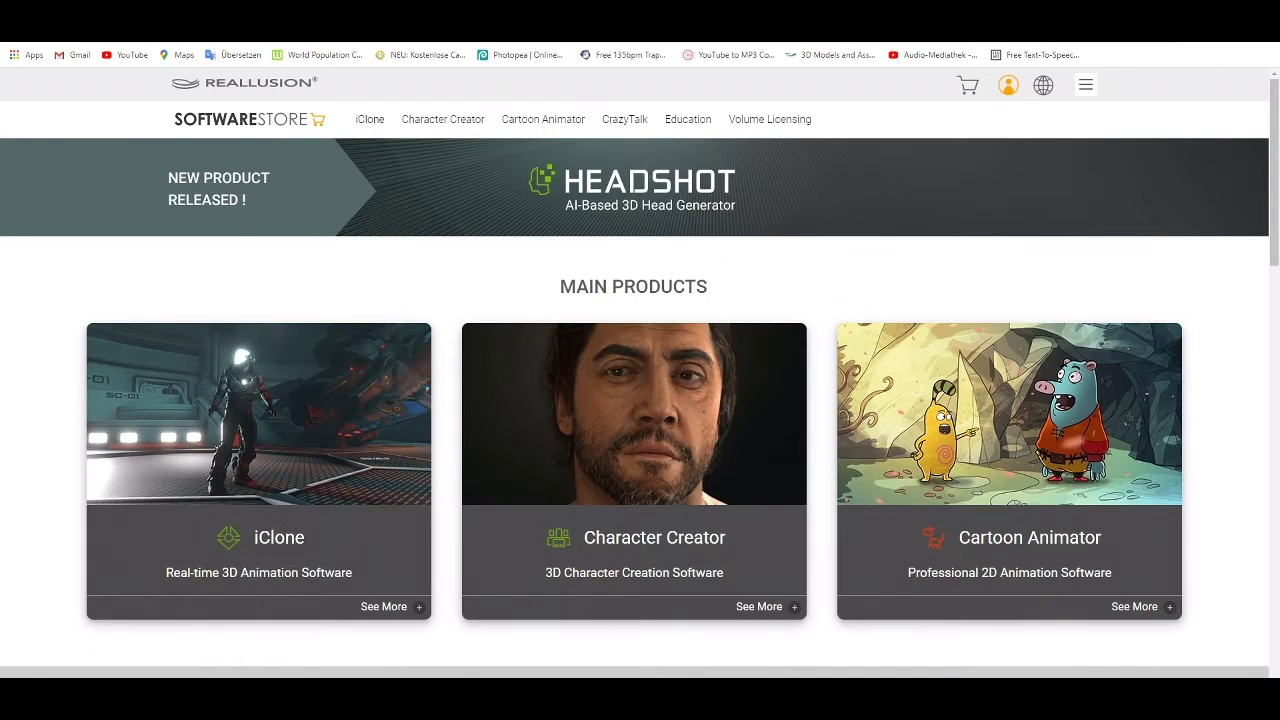
left_click(967, 85)
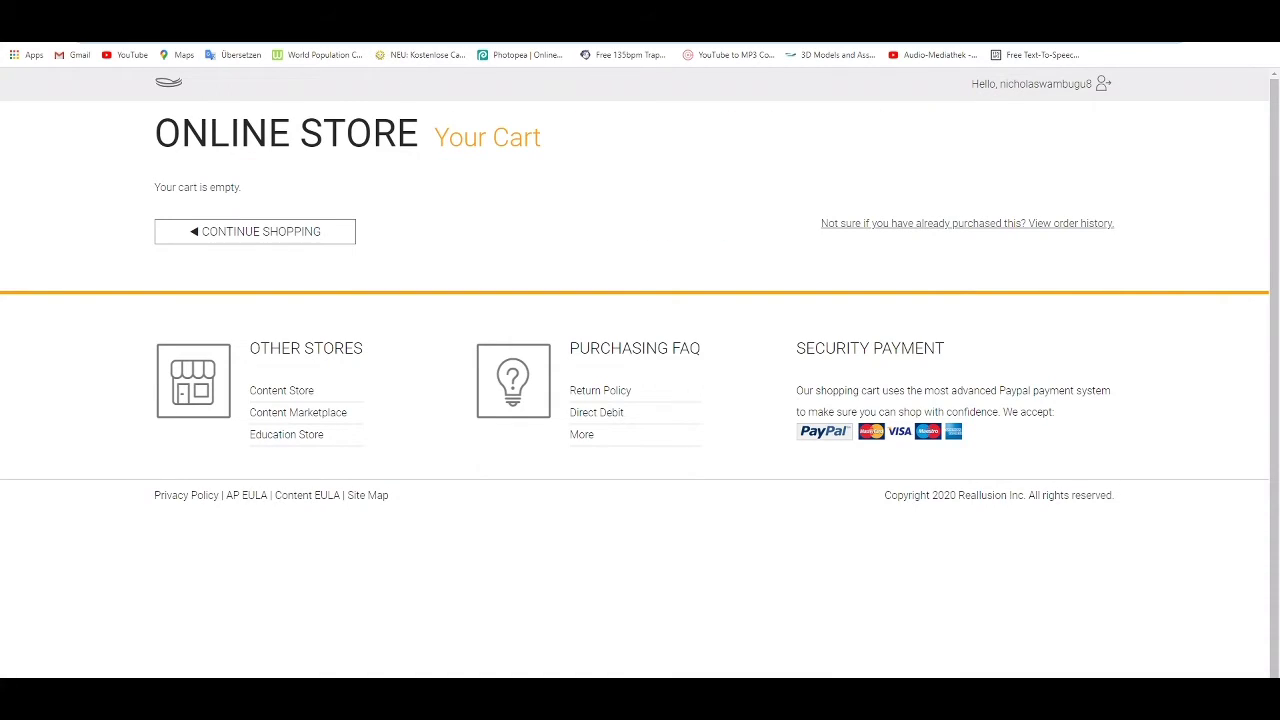
Search the web for "reallusion character market" and open the Reallusion Marketplace.
type("re")
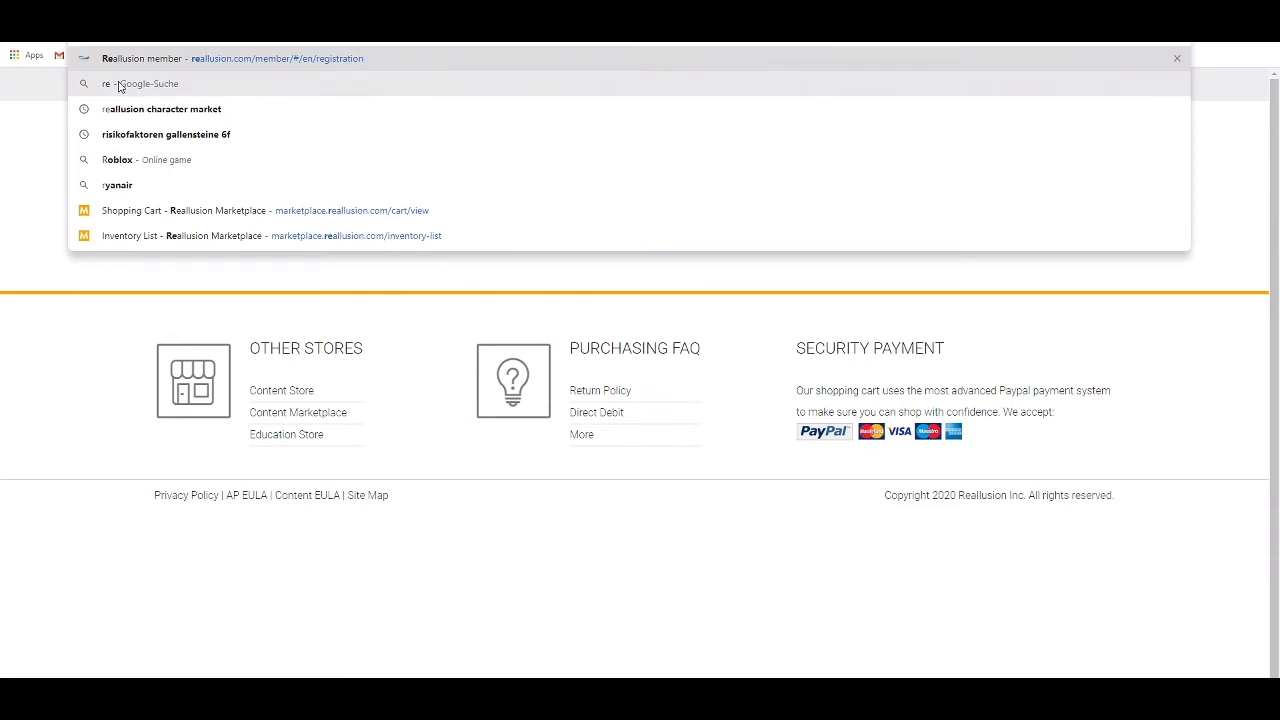
left_click(246, 60)
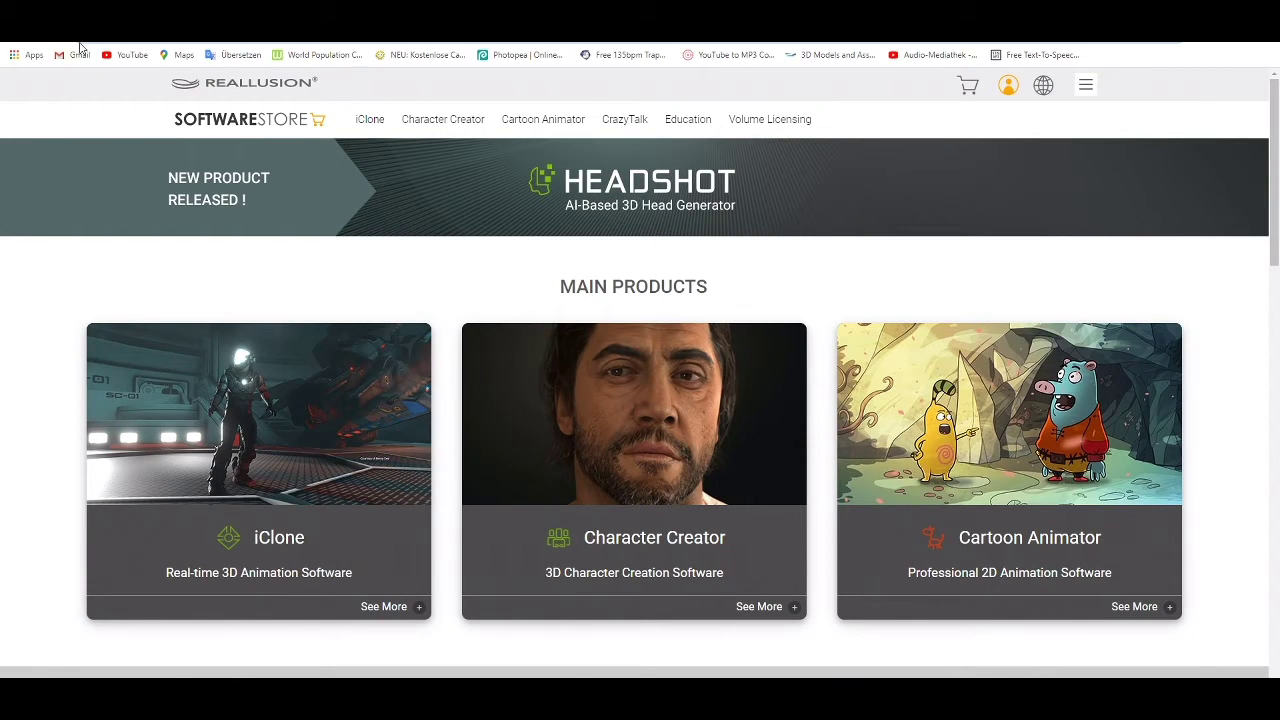
left_click(86, 45)
type("re")
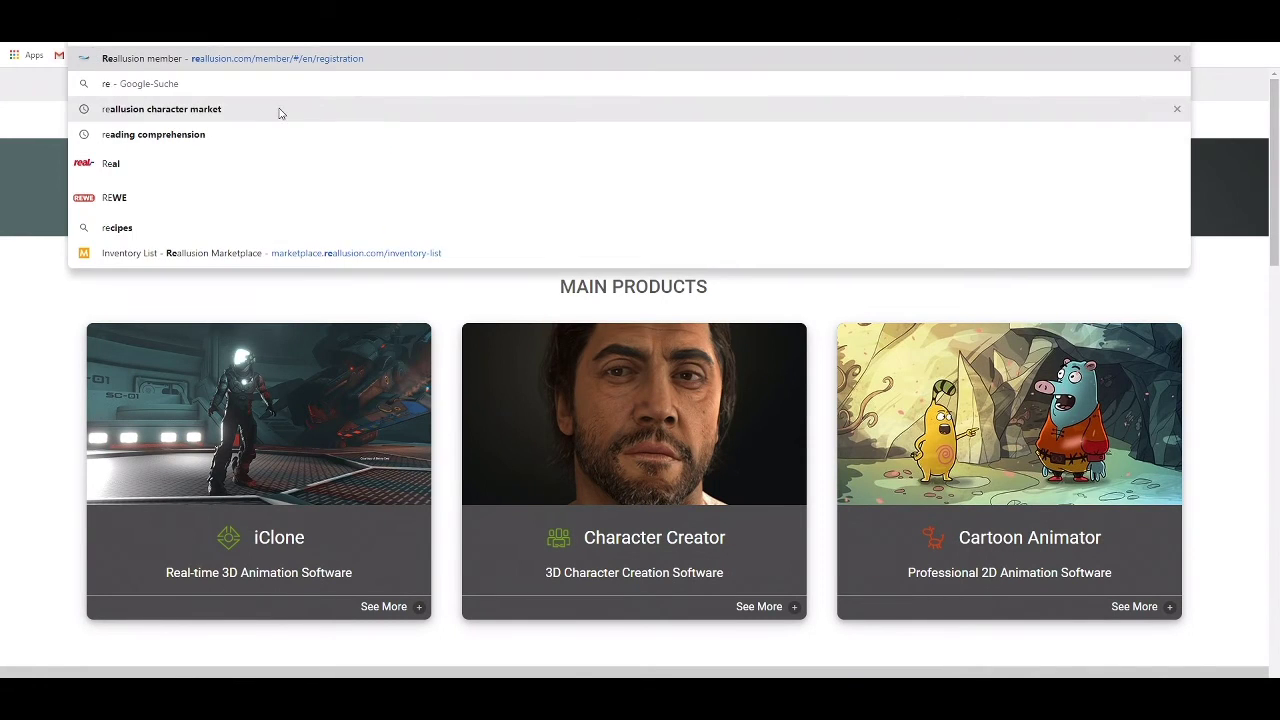
key("Escape")
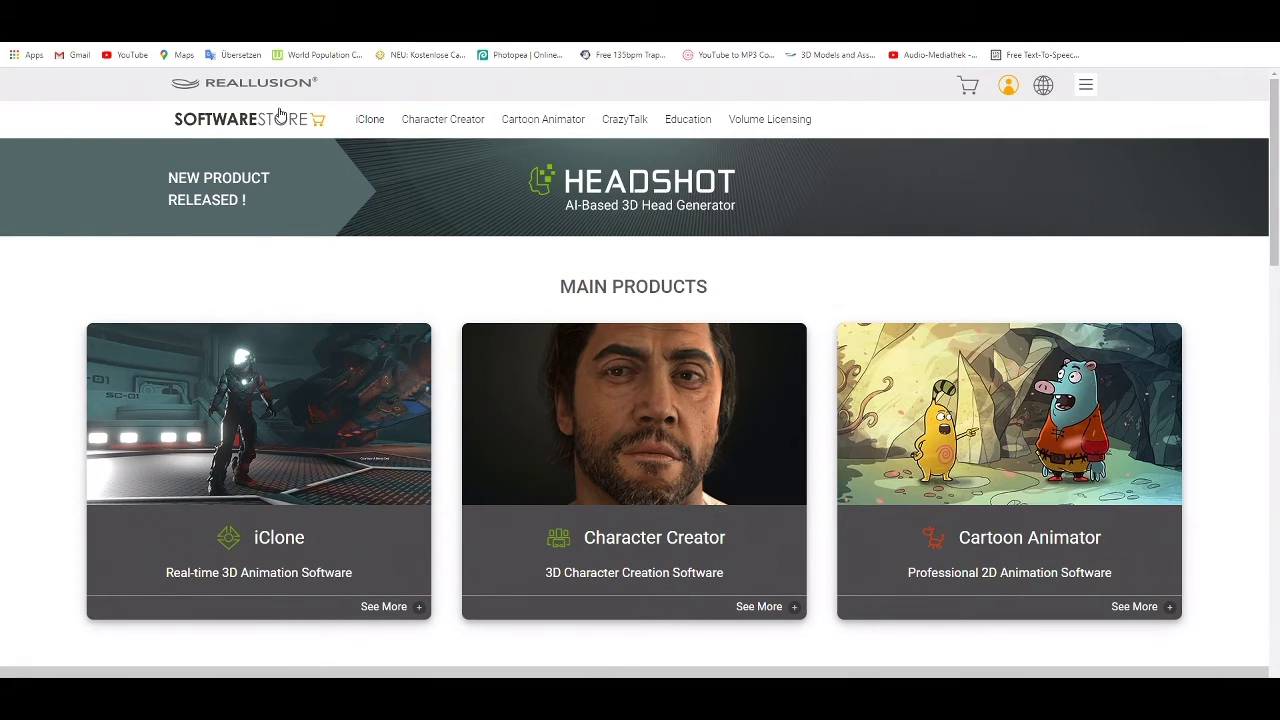
key("alt+Left")
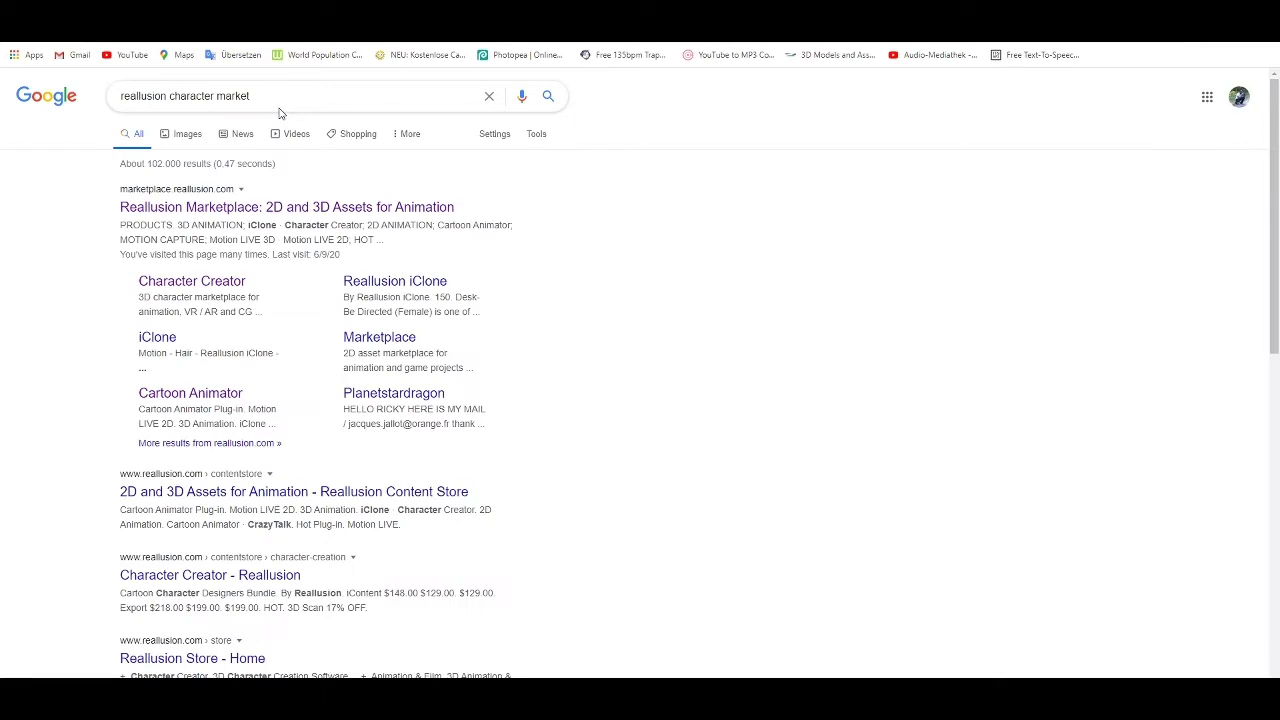
left_click(296, 219)
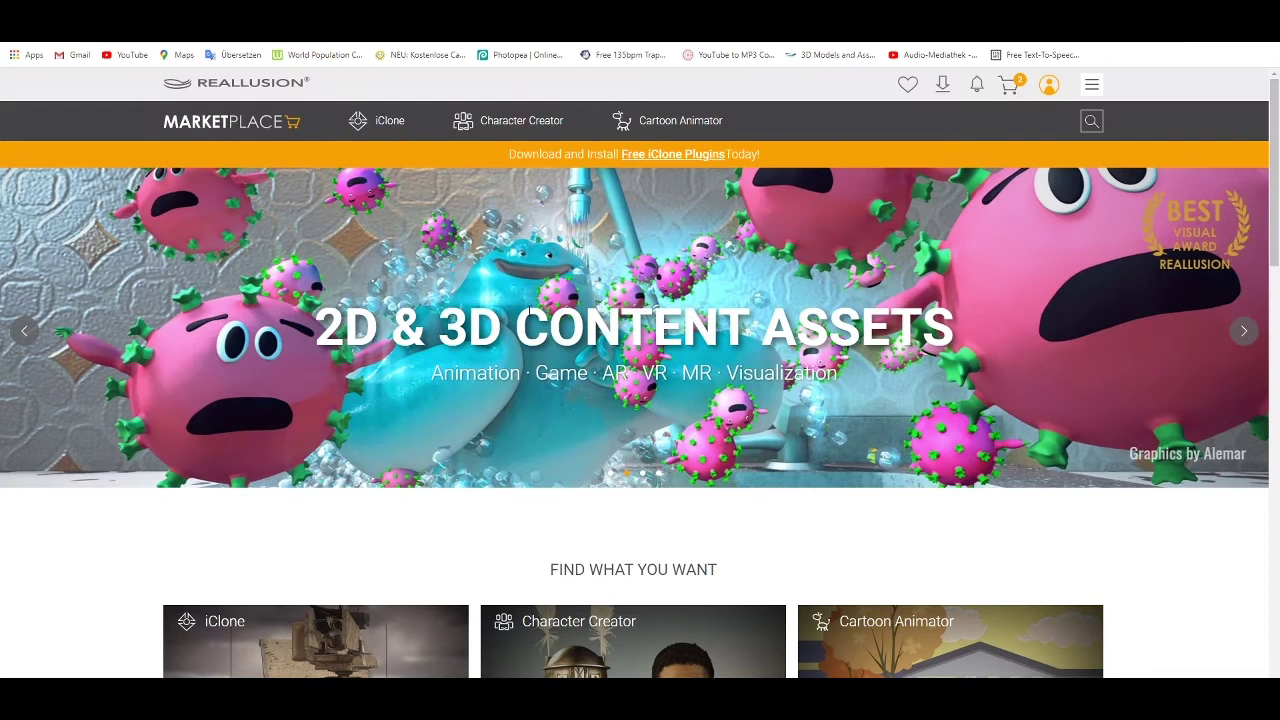
Check the Marketplace categories for Cartoon Animator and iClone, and open the iClone Actor category Character.
mouse_move(668, 120)
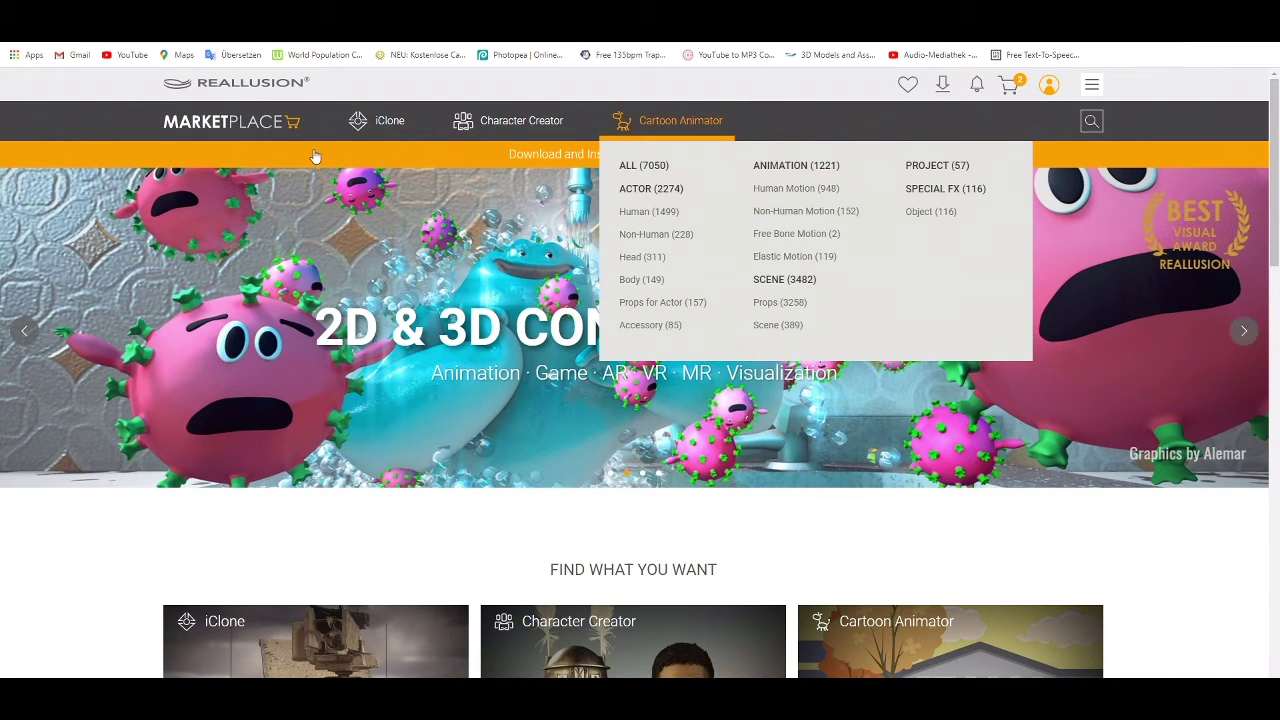
mouse_move(400, 135)
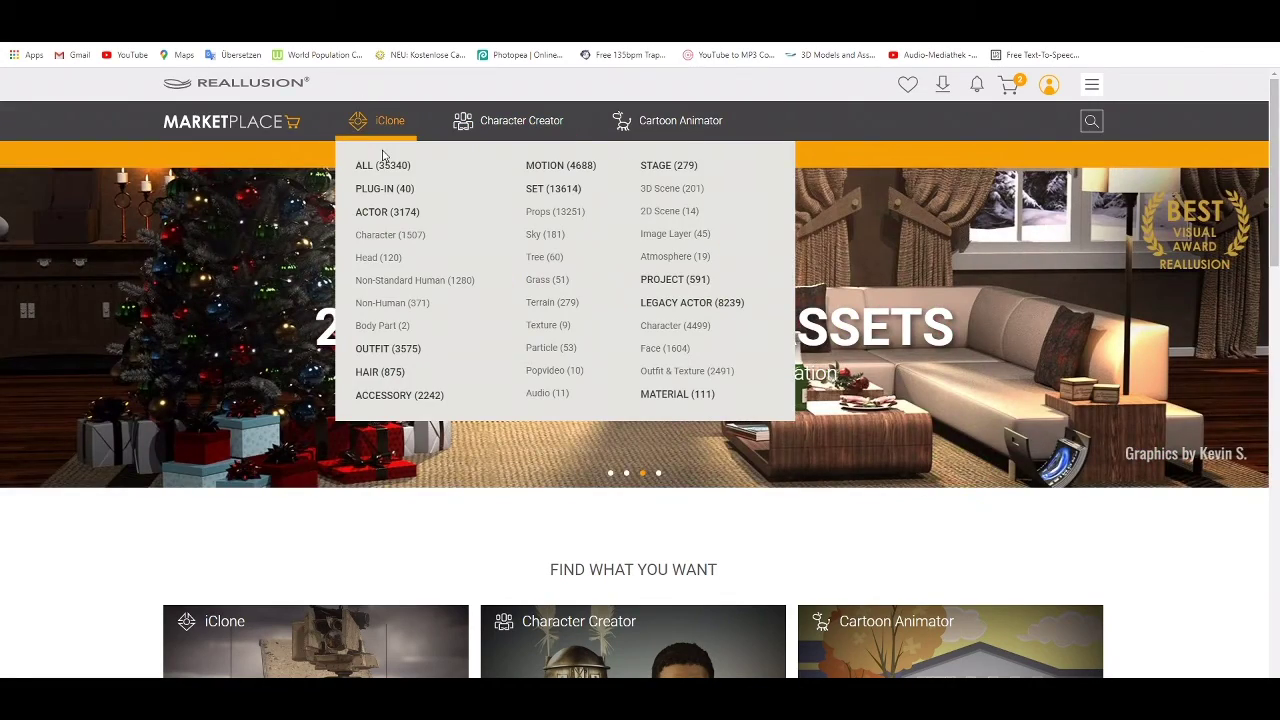
left_click(408, 240)
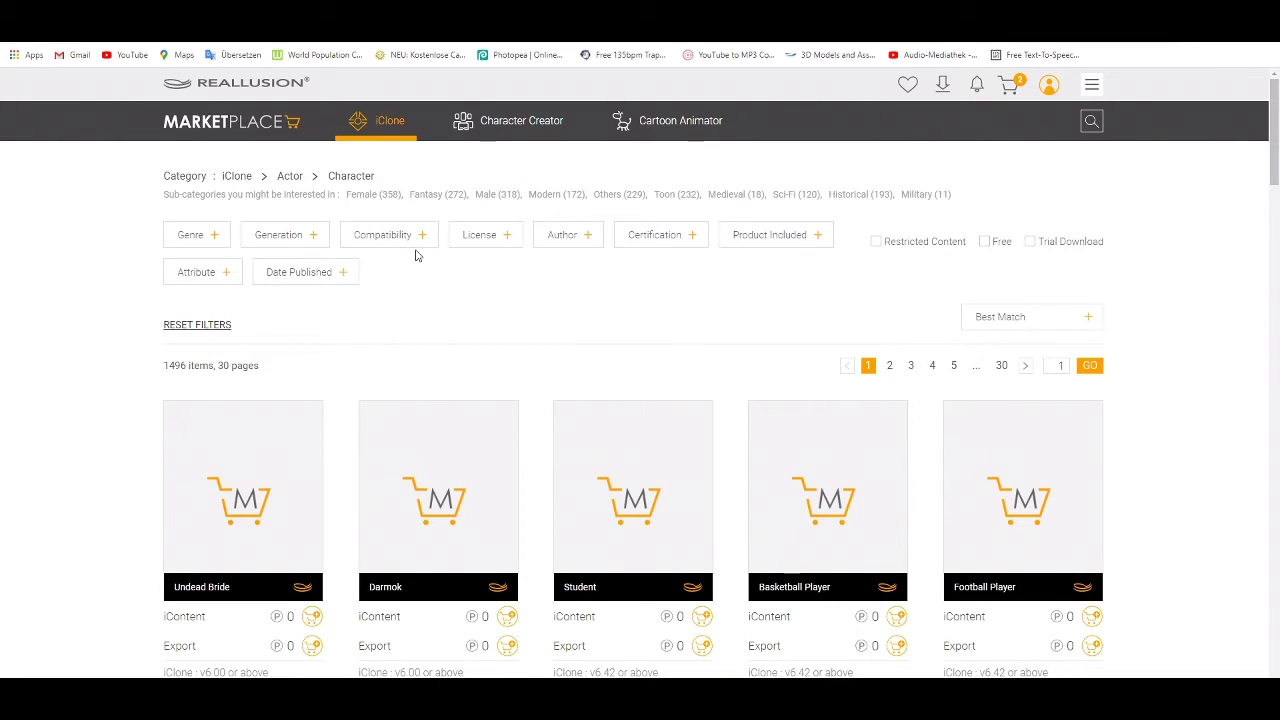
Examine the characters in the iClone listing, from Undead Bride and the occupation figures down to the toon animals.
mouse_move(440, 484)
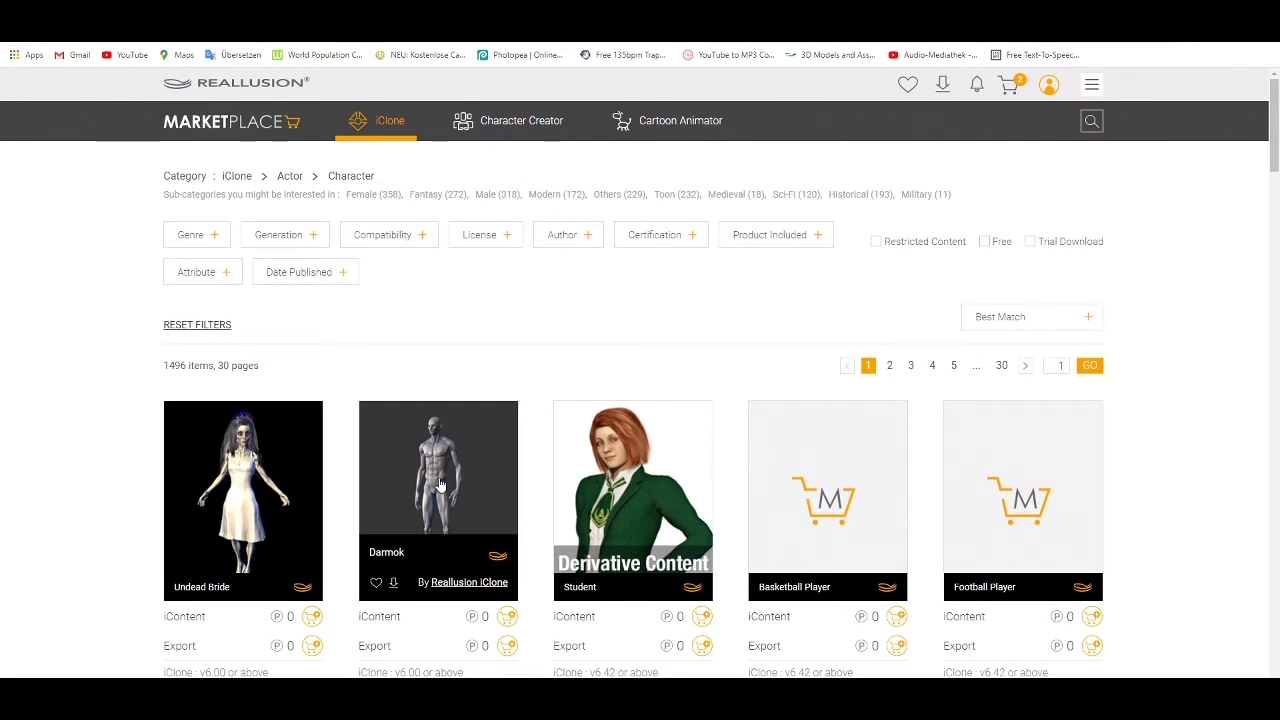
scroll(440, 484, "down", 1)
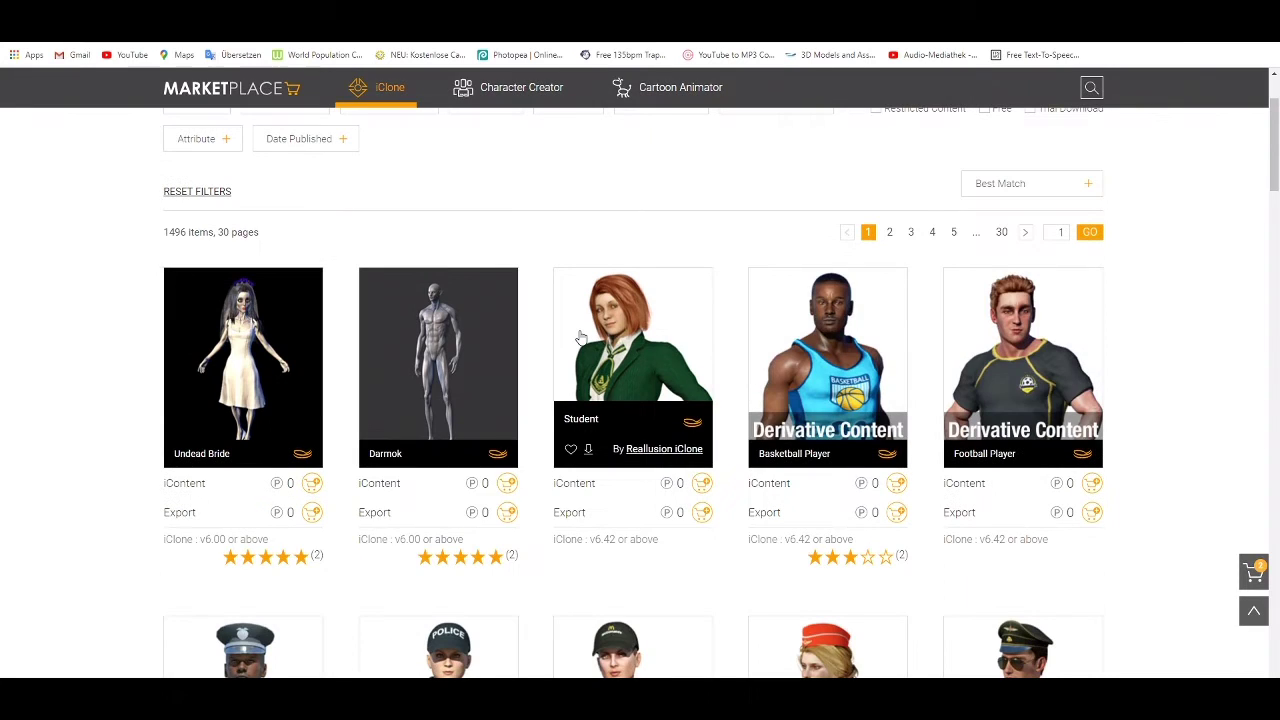
mouse_move(831, 347)
scroll(831, 347, "down", 1)
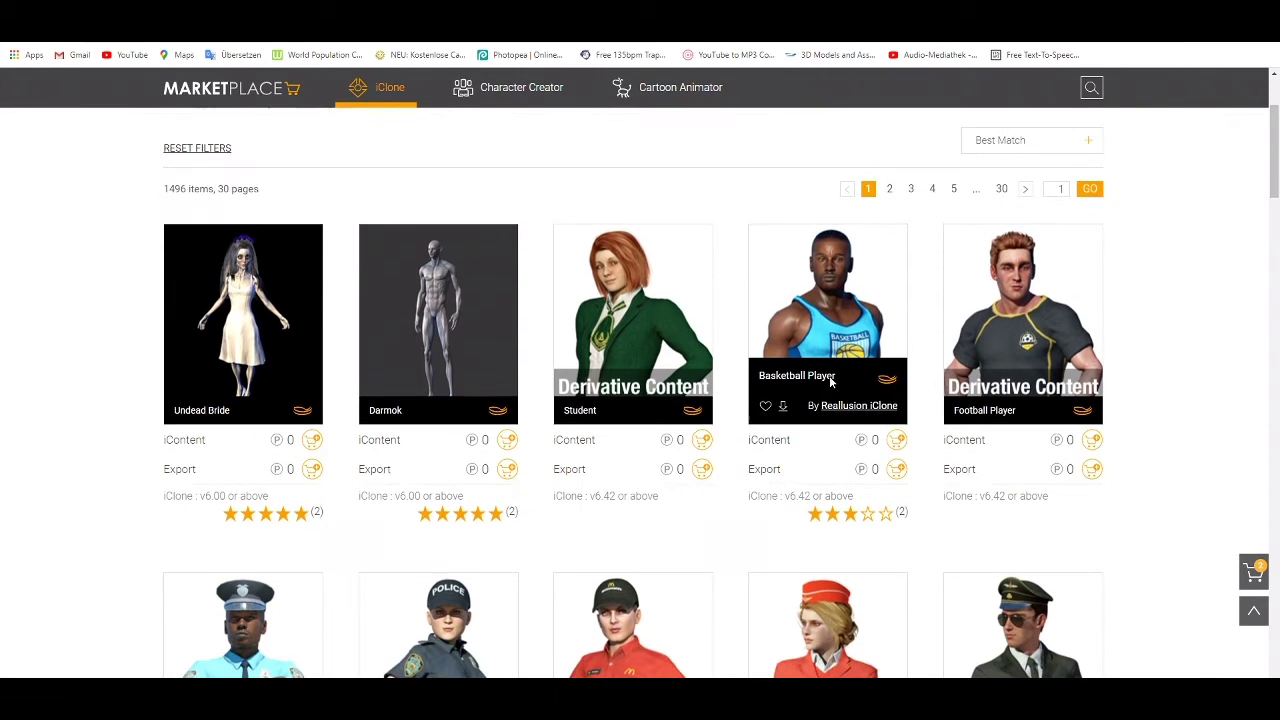
mouse_move(1060, 313)
scroll(1060, 313, "down", 2)
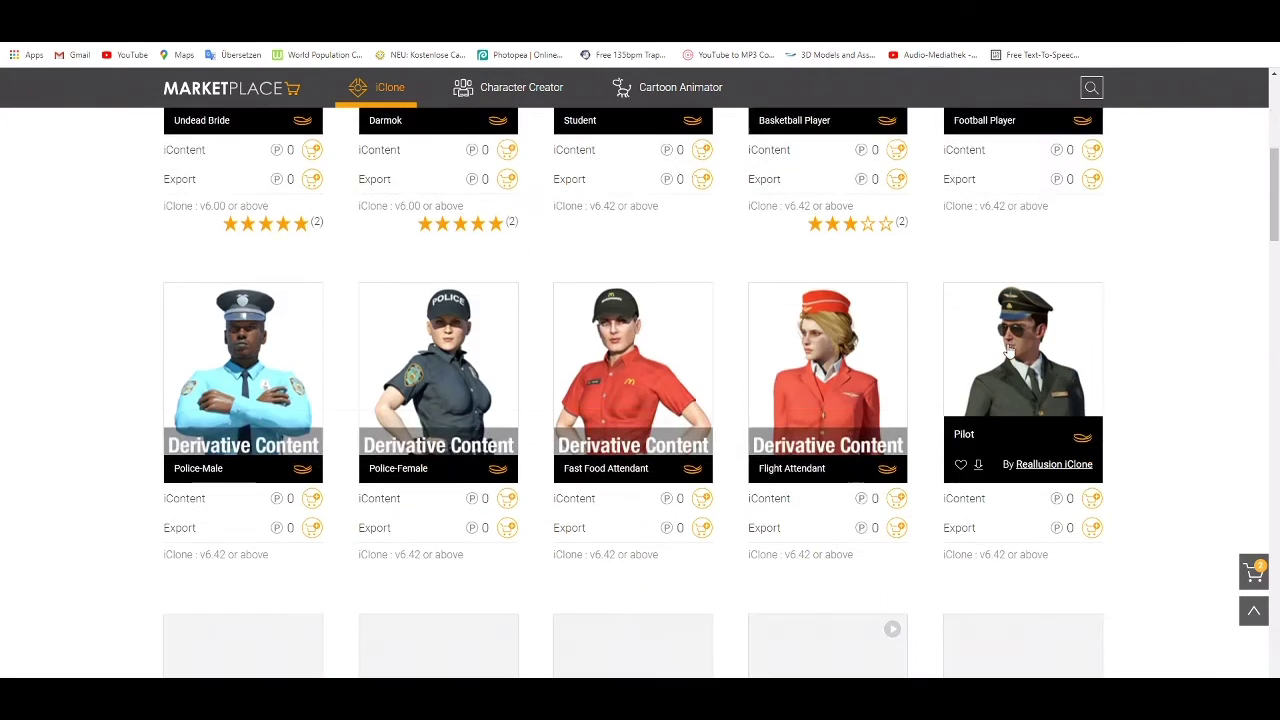
mouse_move(877, 402)
mouse_move(1002, 388)
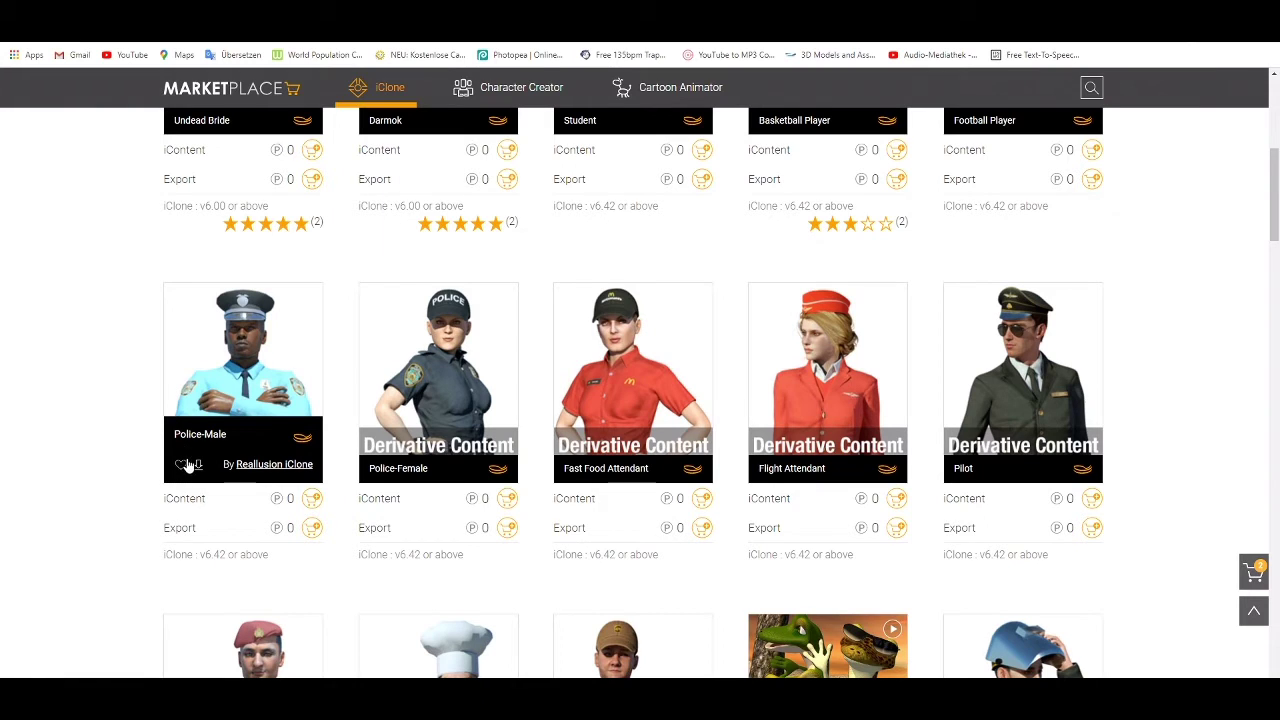
scroll(342, 417, "down", 1)
scroll(342, 417, "down", 3)
scroll(342, 417, "up", 4)
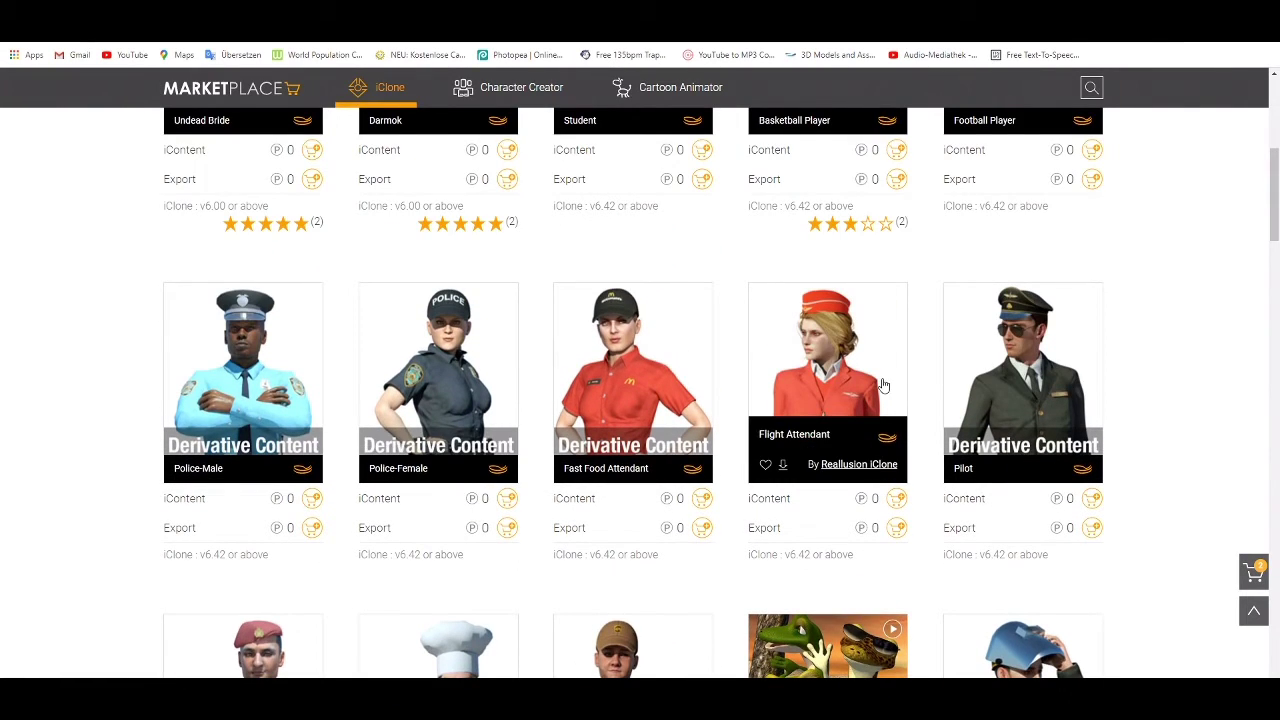
scroll(1085, 355, "down", 5)
scroll(1056, 365, "down", 2)
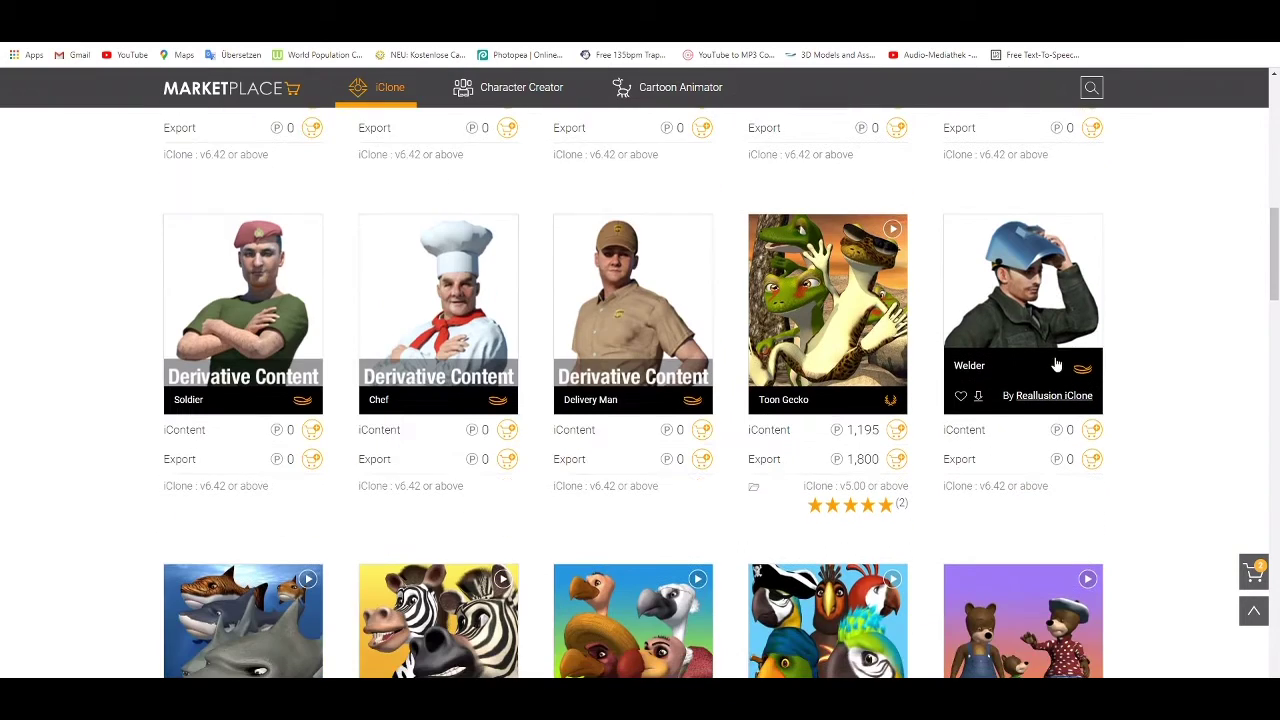
Return to the occupation characters in the listing and open the Police-Male product page.
scroll(991, 365, "up", 10)
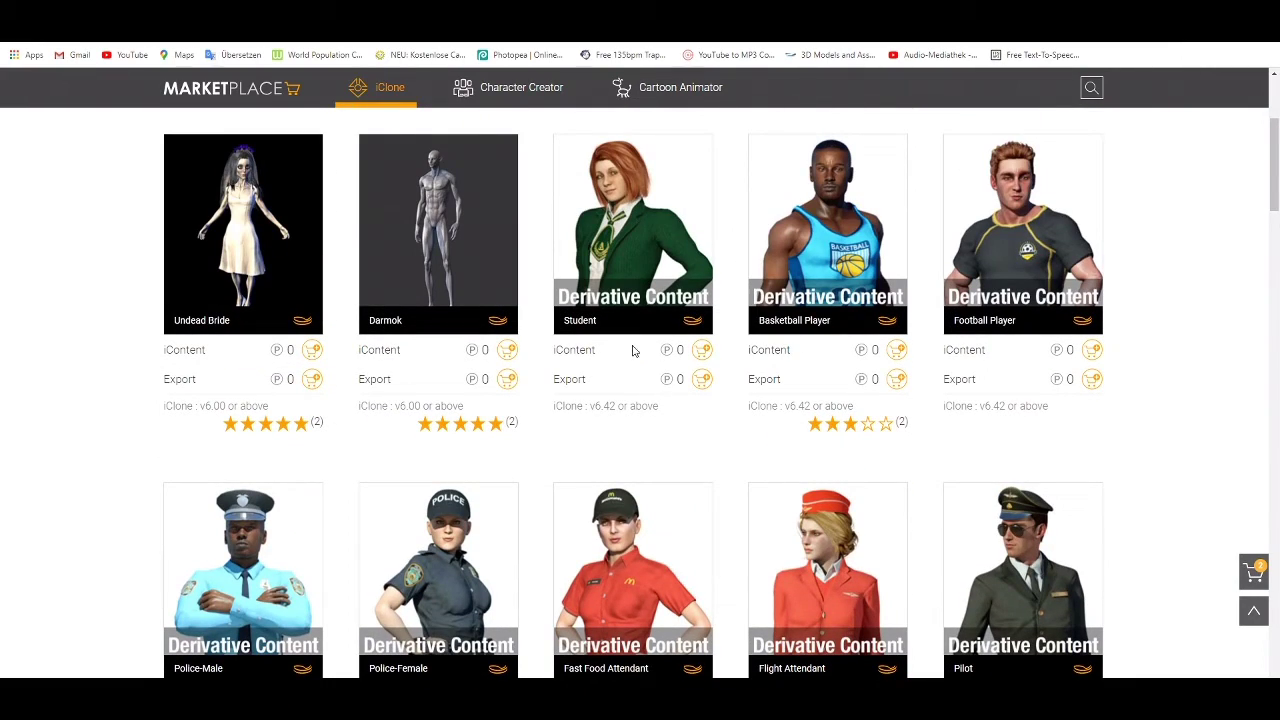
scroll(244, 478, "down", 1)
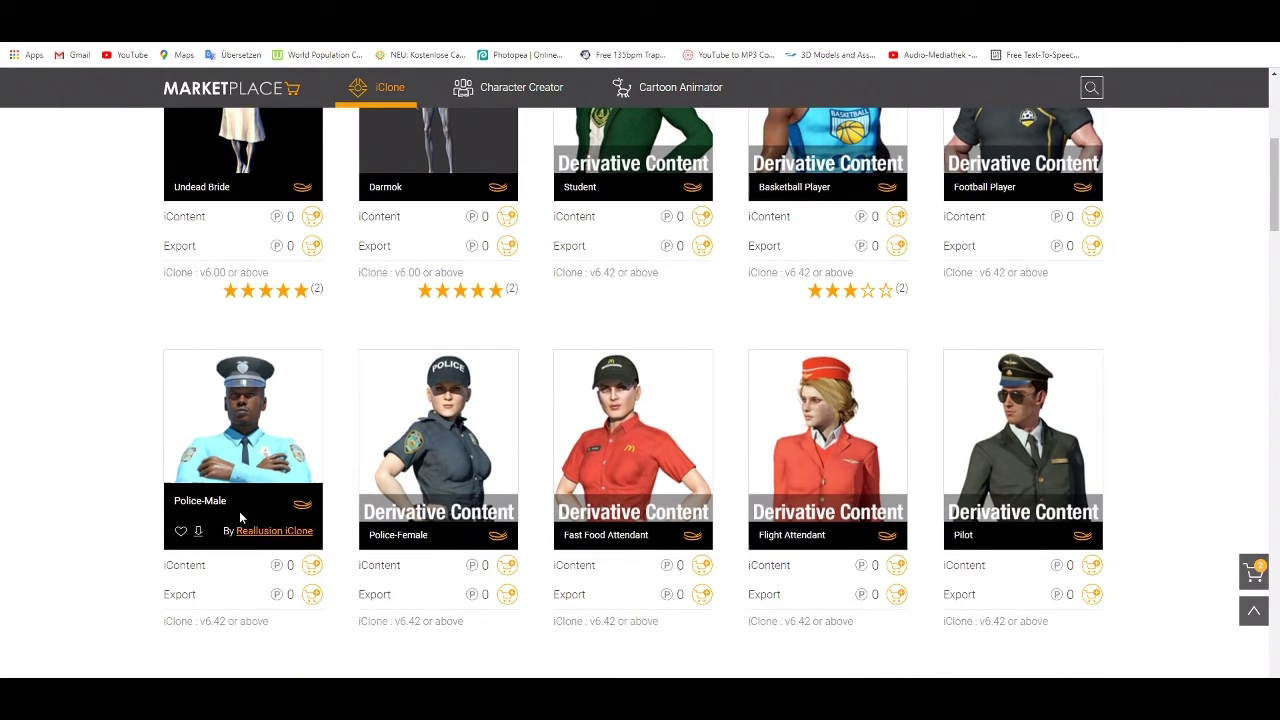
left_click(256, 444)
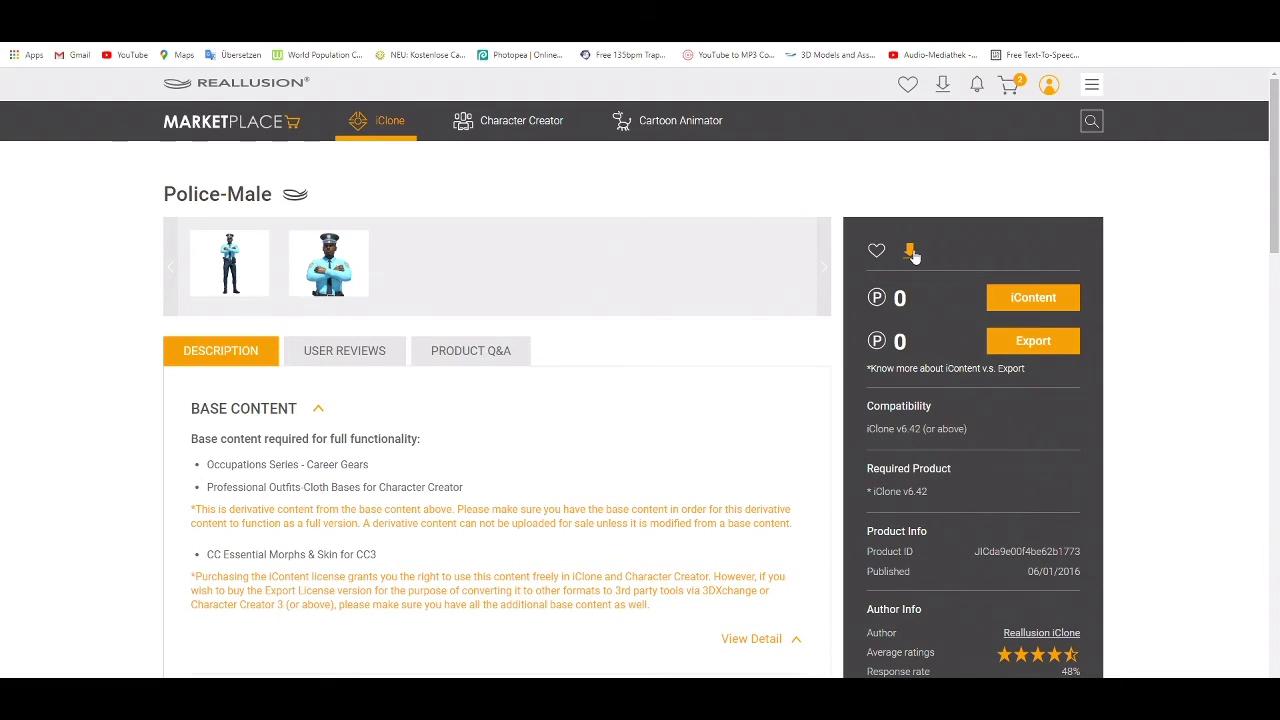
Open the Marketplace shopping cart and review its items, their prices and the points needed for checkout.
mouse_move(1048, 86)
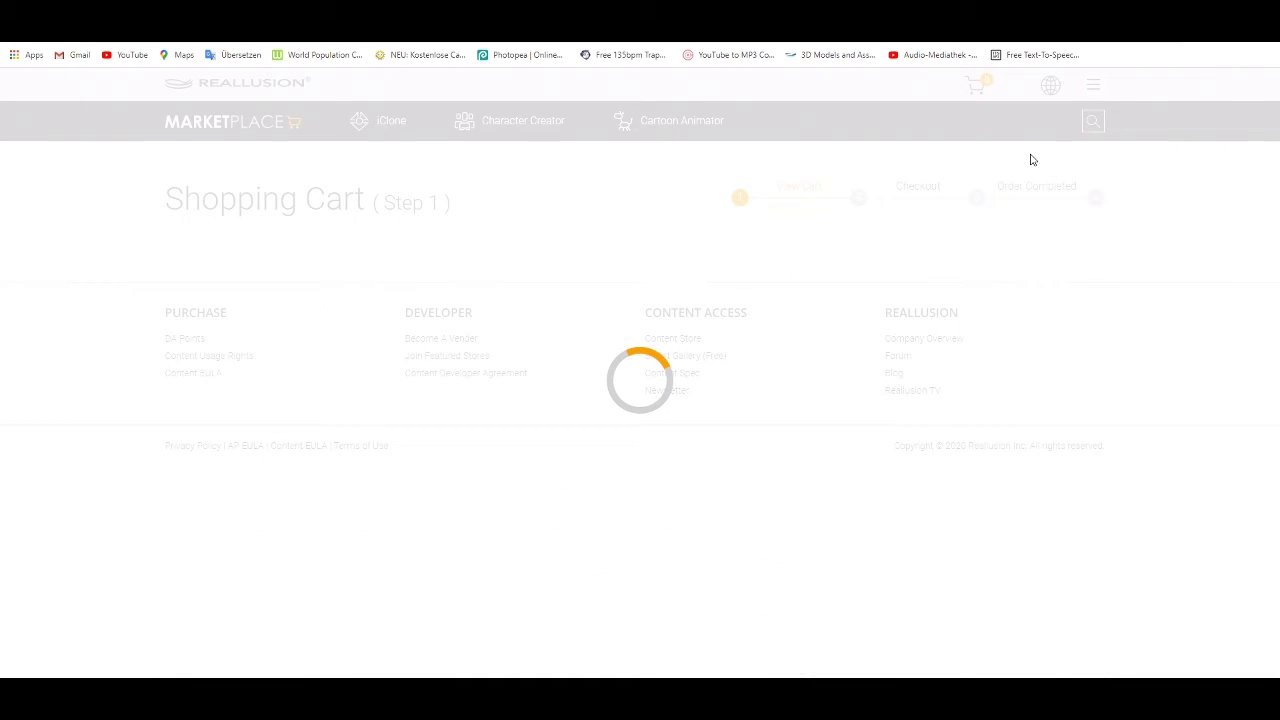
scroll(502, 342, "down", 1)
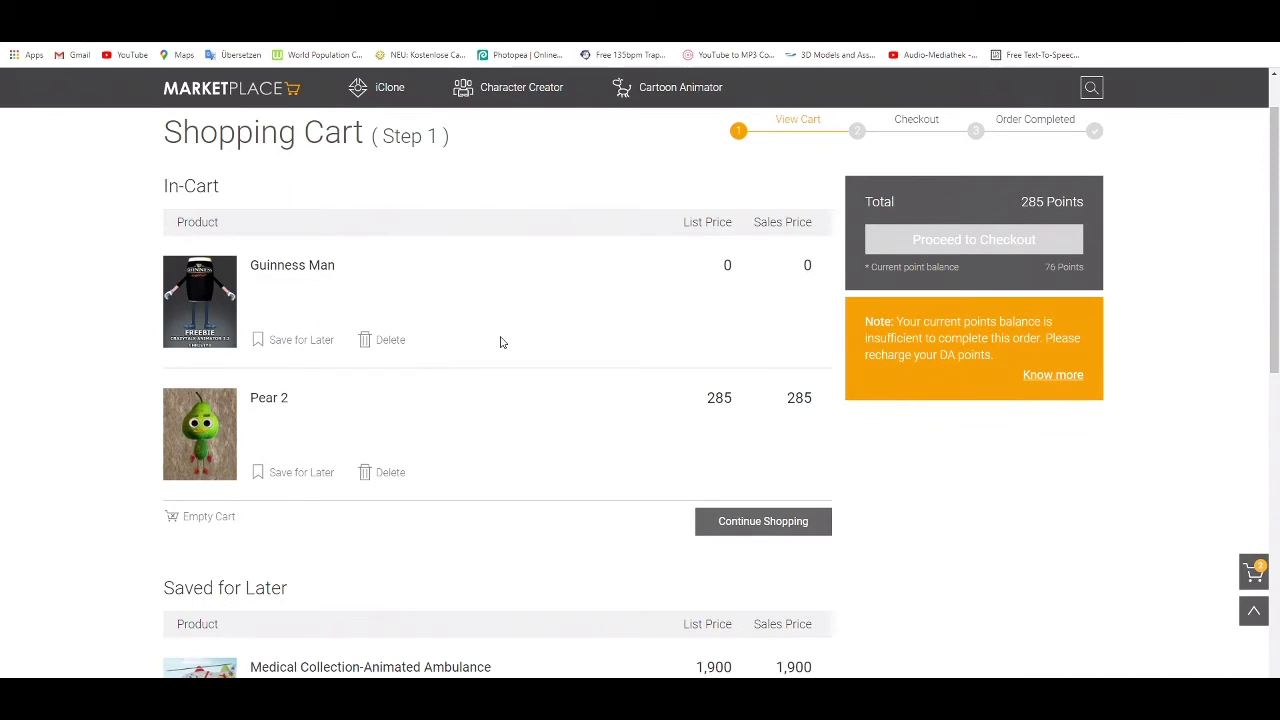
scroll(337, 277, "down", 3)
scroll(337, 277, "up", 1)
scroll(340, 280, "up", 4)
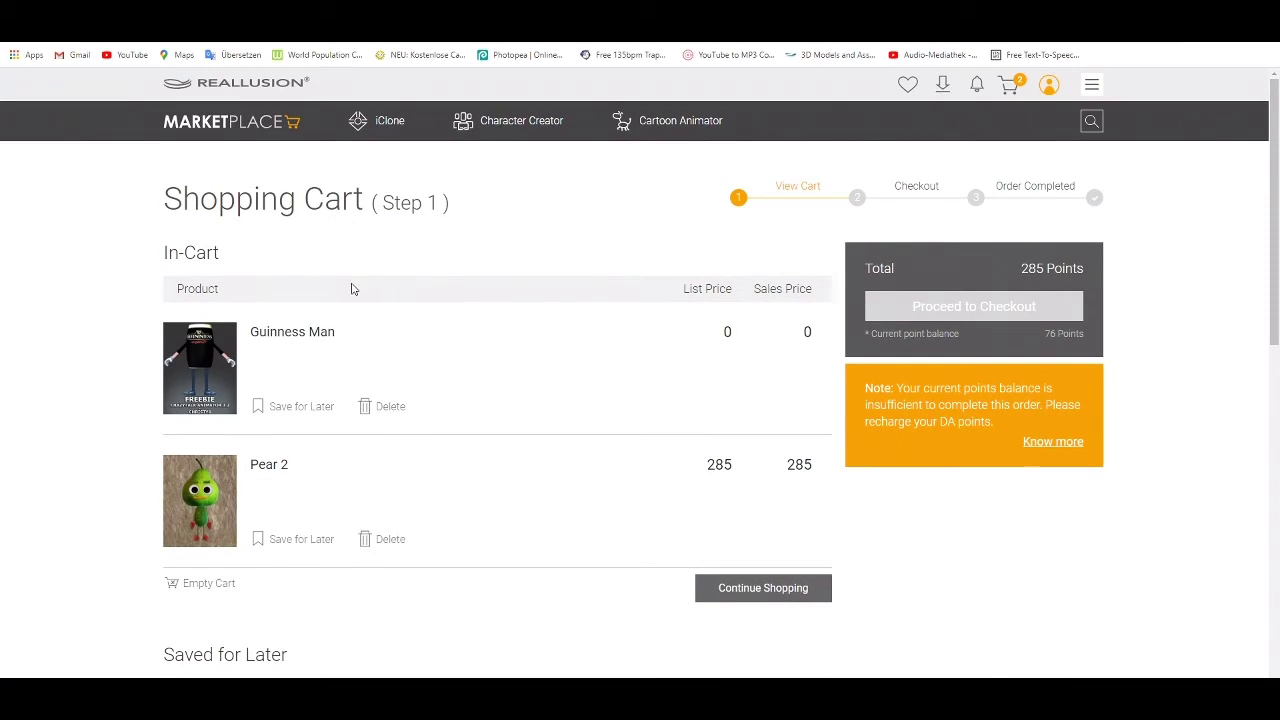
scroll(351, 286, "down", 1)
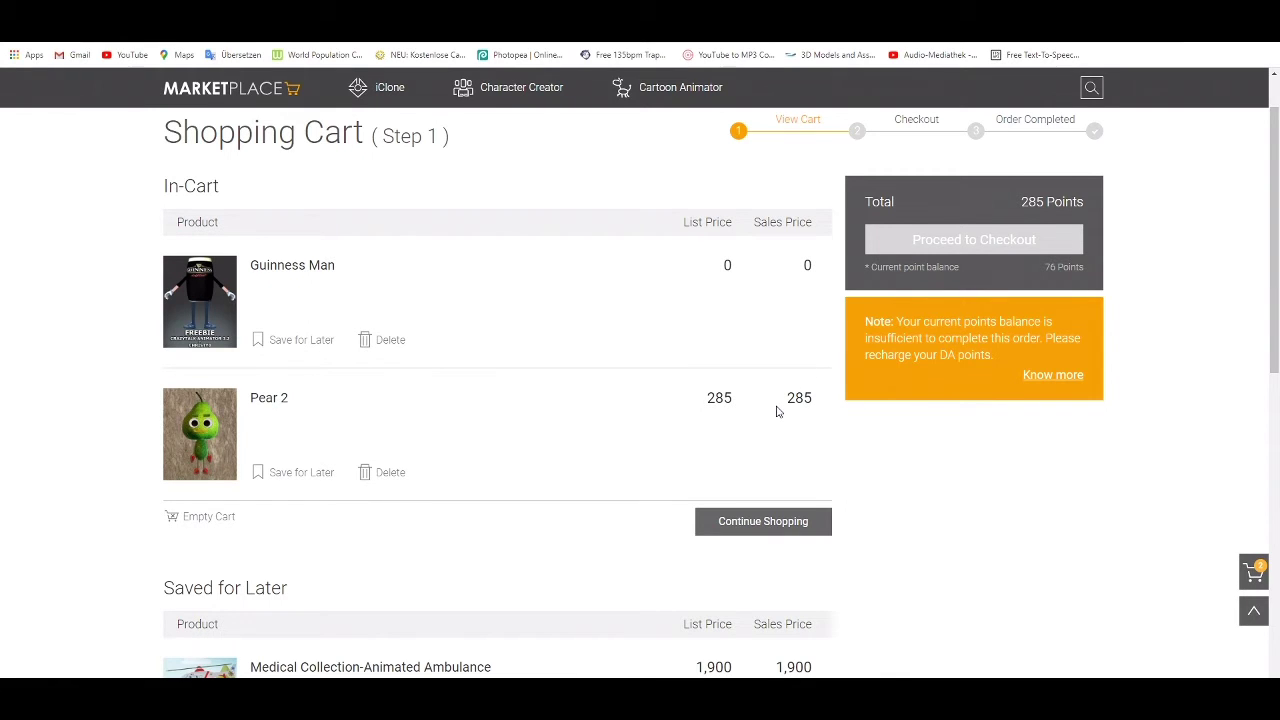
scroll(840, 380, "down", 2)
scroll(832, 404, "up", 2)
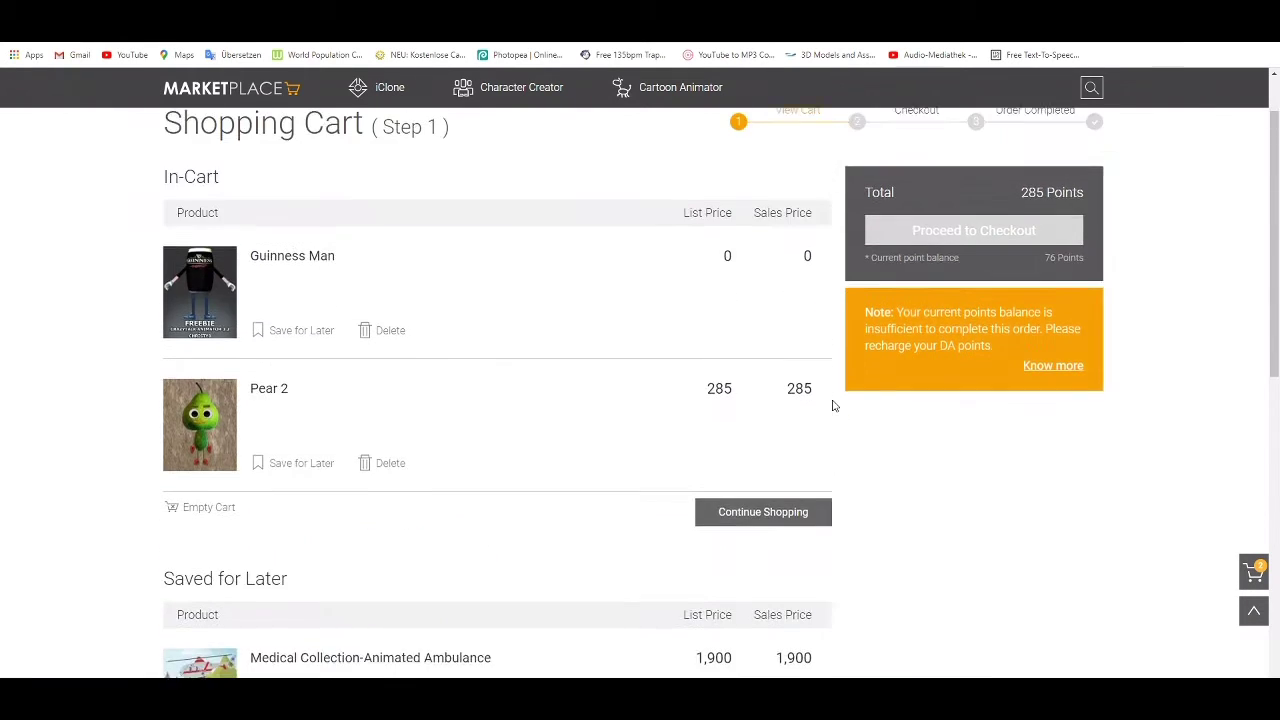
scroll(833, 405, "up", 1)
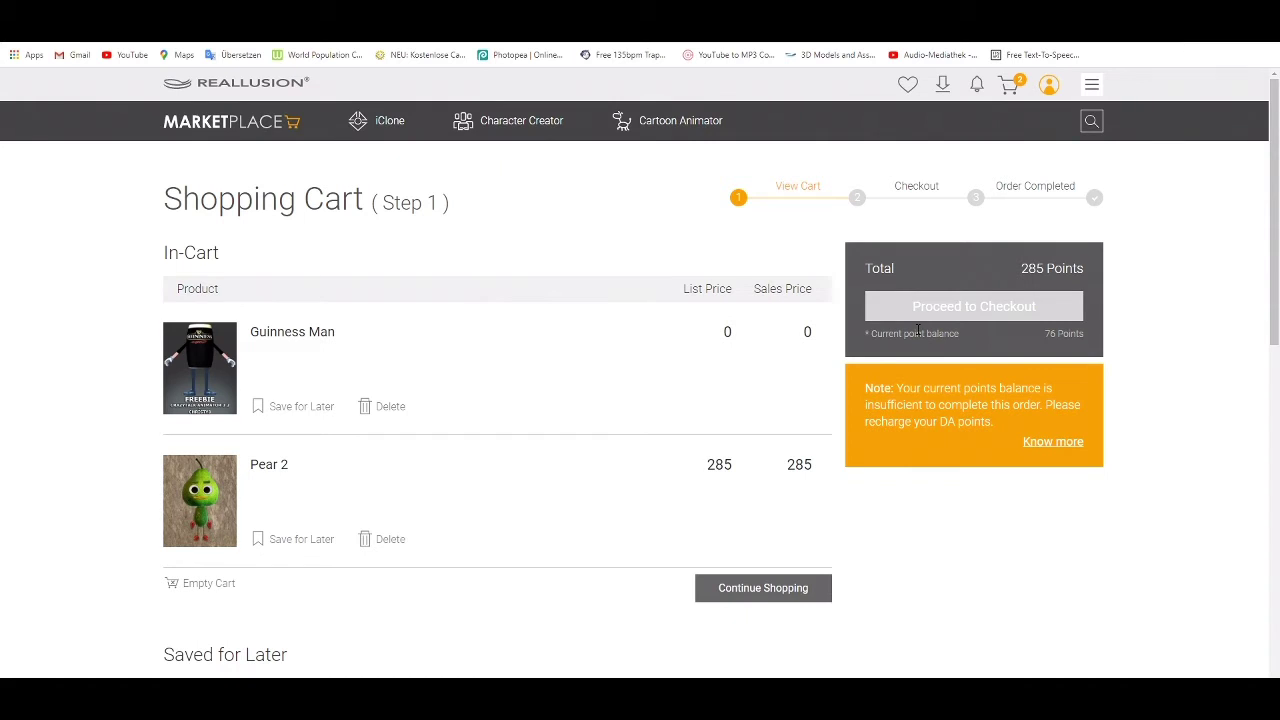
Review the saved-for-later item and the wish list on the cart page, and open the account options.
scroll(901, 313, "down", 4)
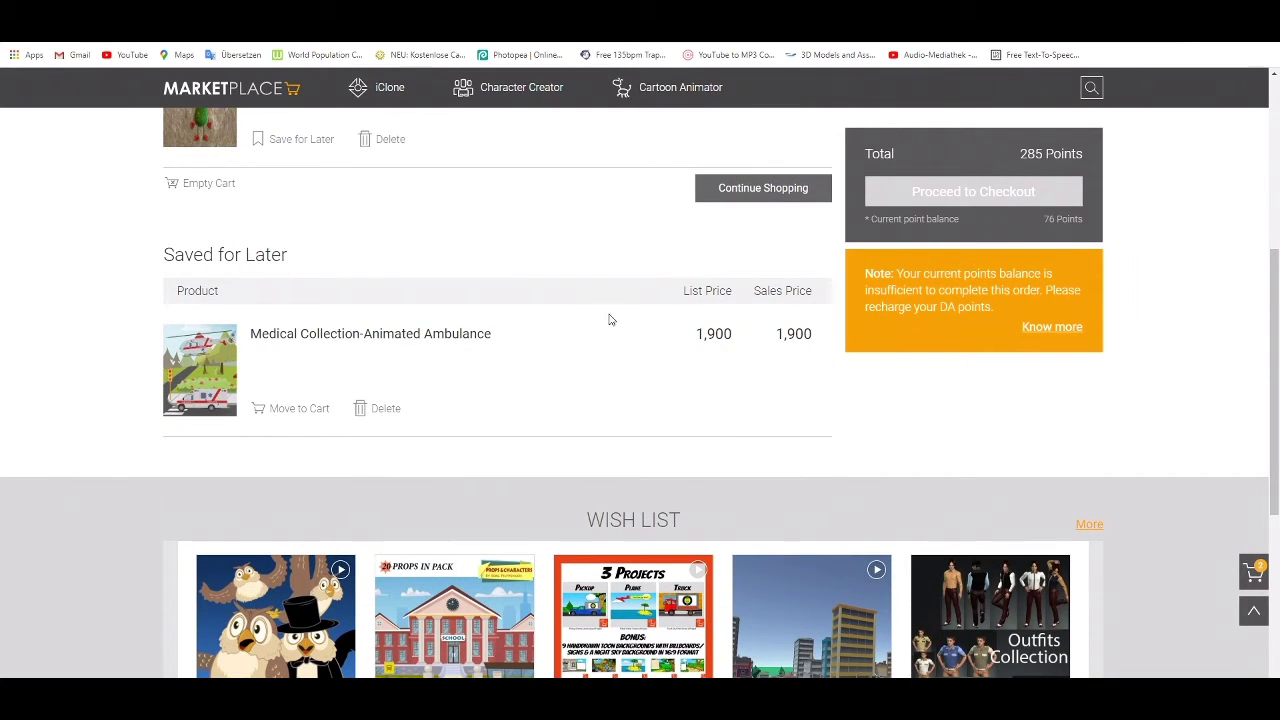
scroll(549, 349, "down", 1)
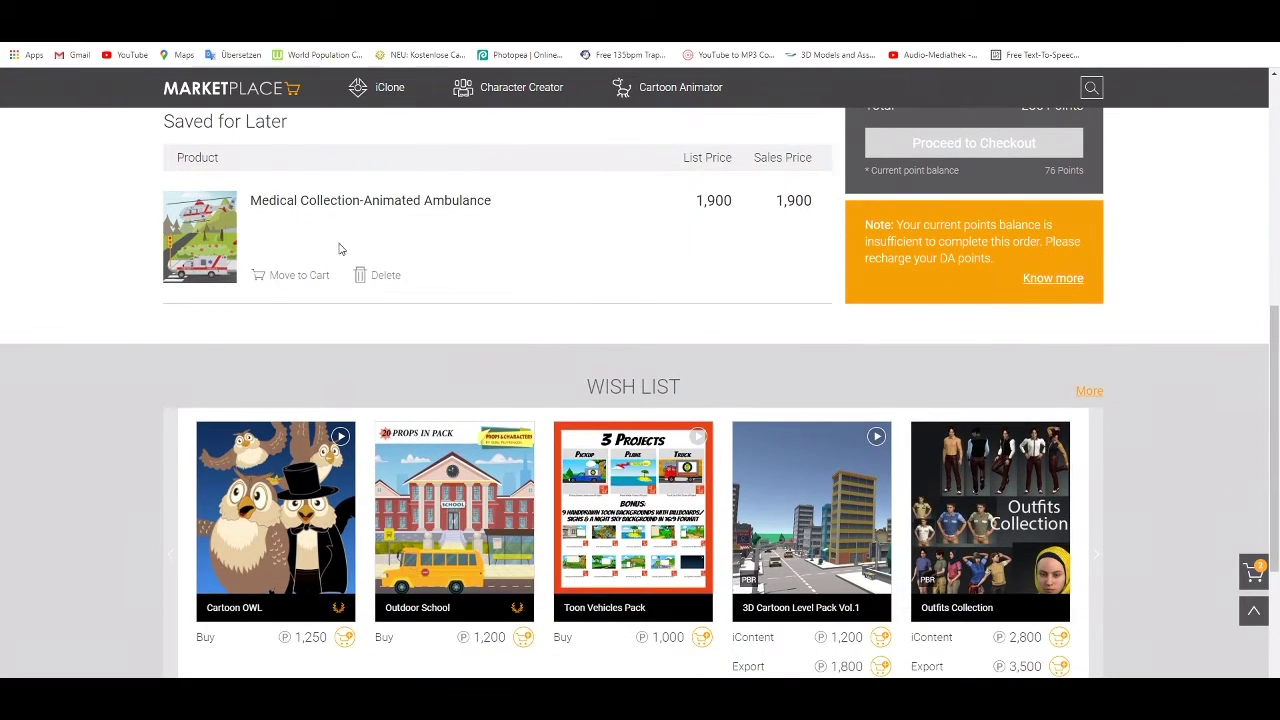
scroll(340, 249, "up", 2)
scroll(345, 251, "down", 2)
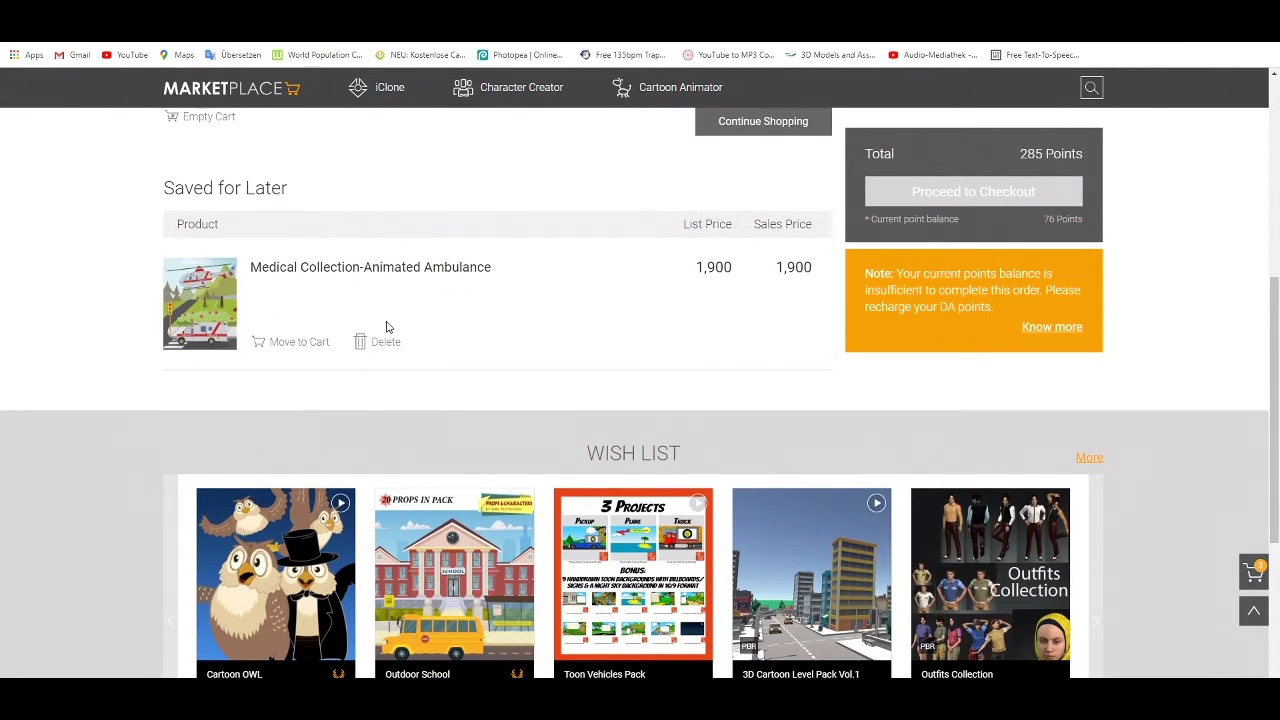
scroll(390, 327, "down", 3)
scroll(391, 328, "up", 6)
scroll(390, 328, "up", 2)
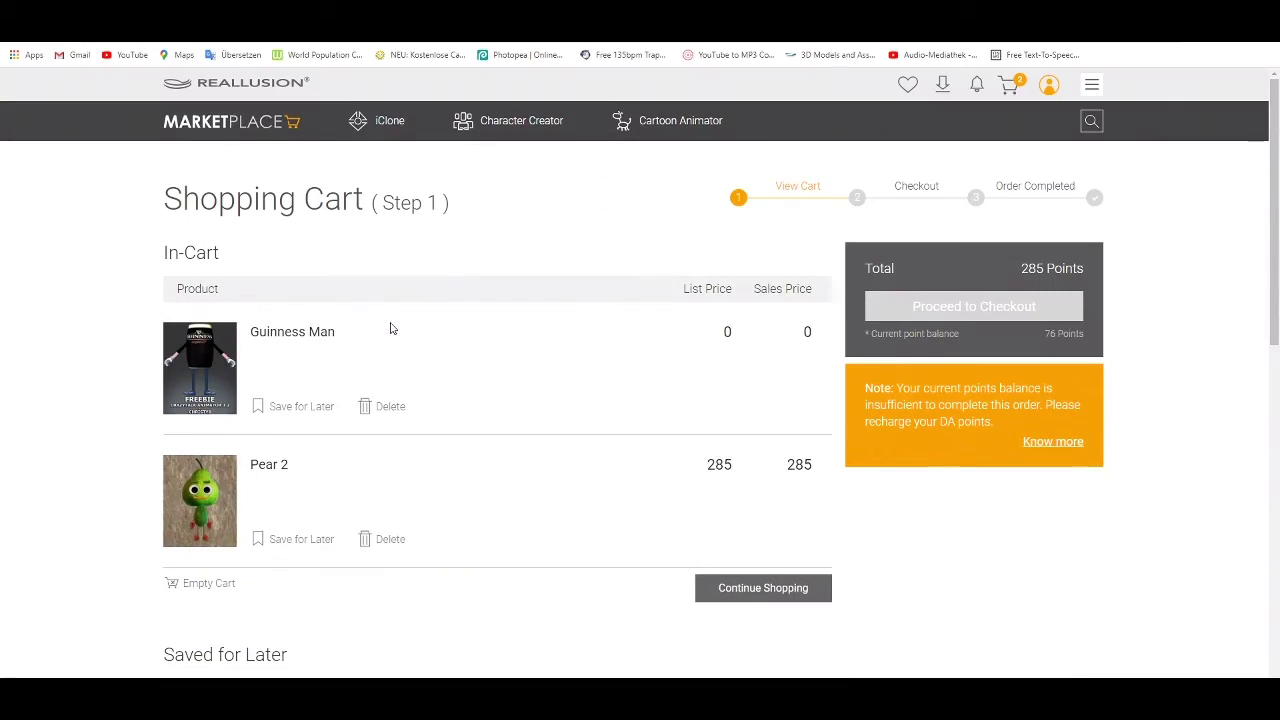
left_click(1048, 85)
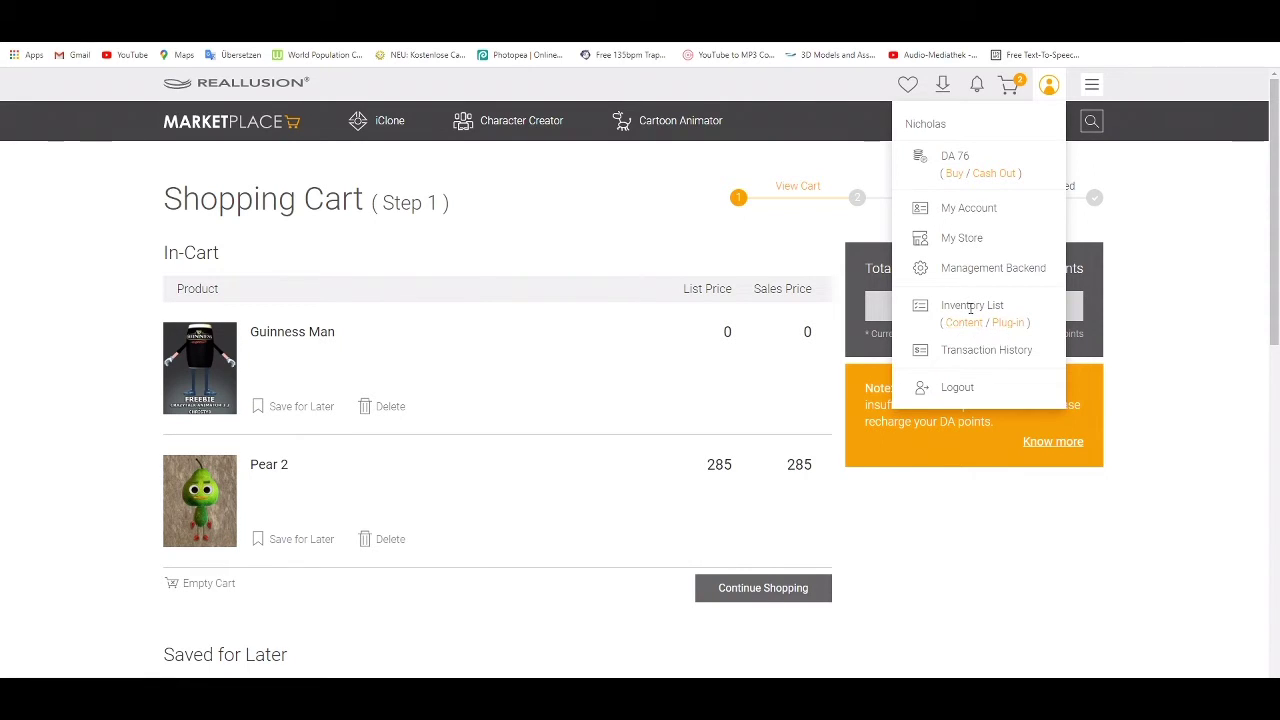
Open the content inventory list and review the purchased items from Interior room down through the G3 packs to the medical collection.
left_click(967, 323)
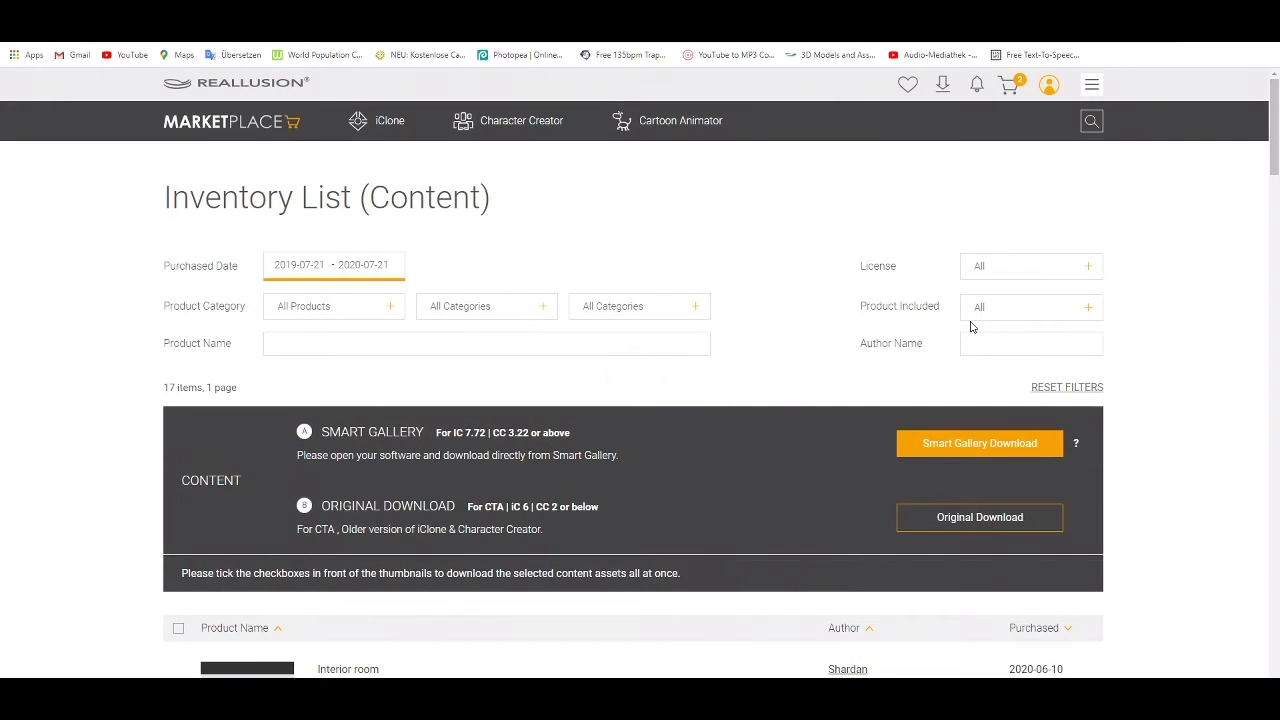
scroll(853, 322, "down", 10)
scroll(850, 320, "down", 1)
scroll(254, 284, "up", 5)
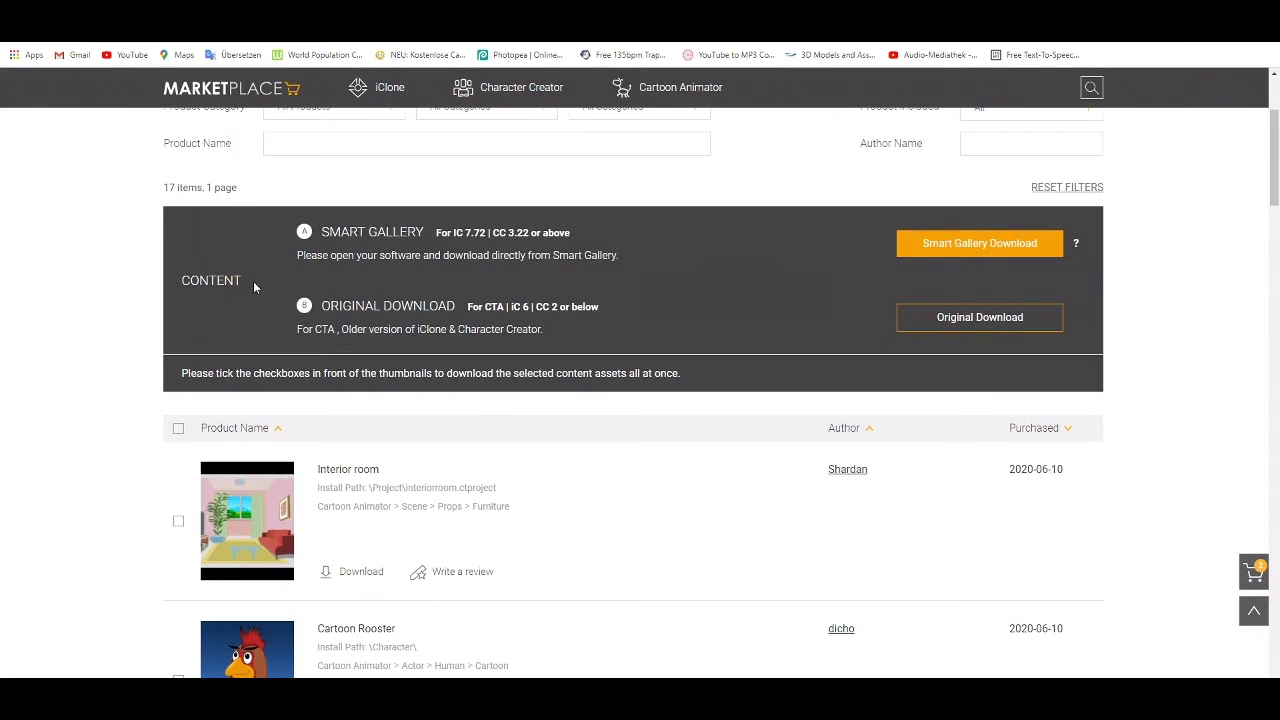
scroll(185, 341, "down", 10)
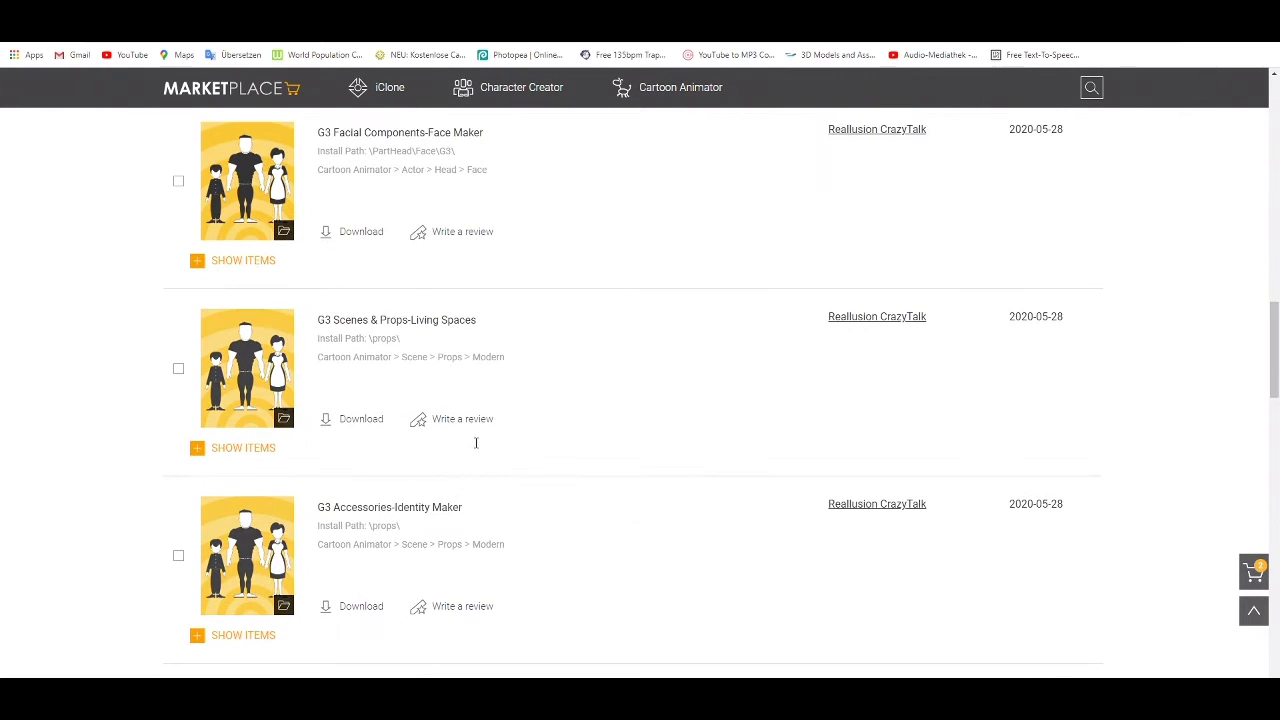
scroll(568, 438, "down", 1)
scroll(527, 446, "down", 3)
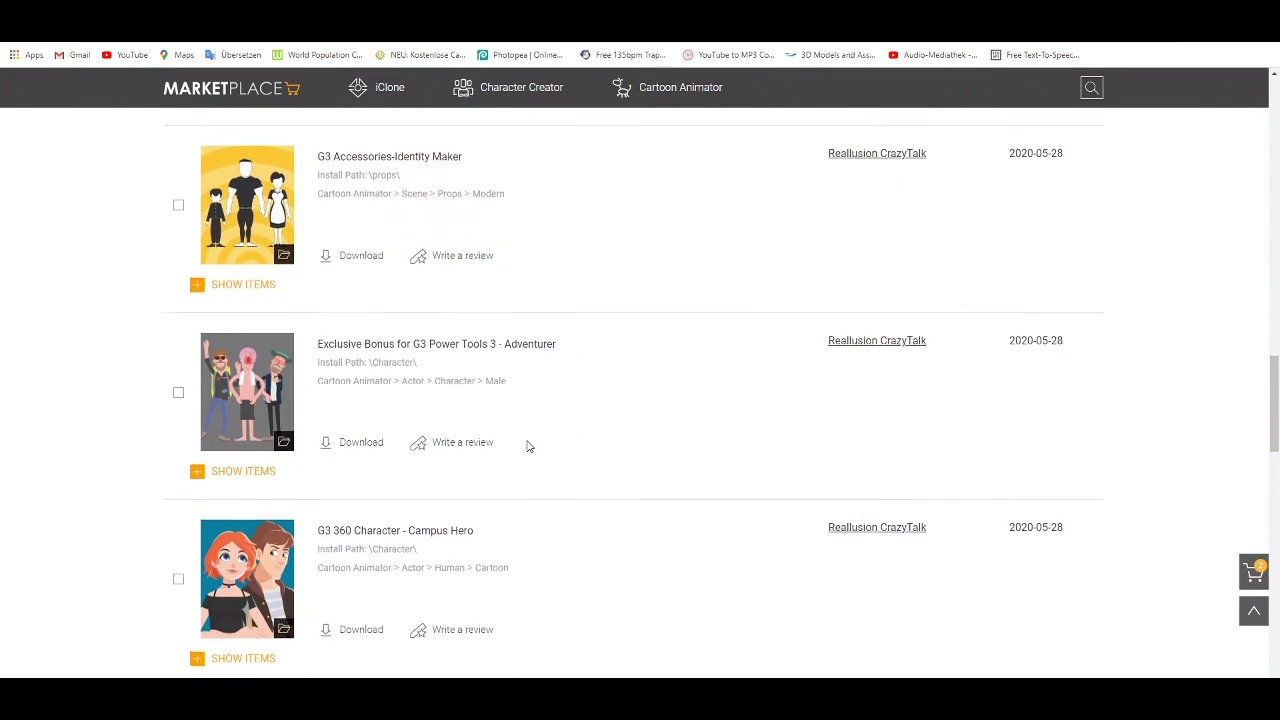
scroll(382, 408, "down", 4)
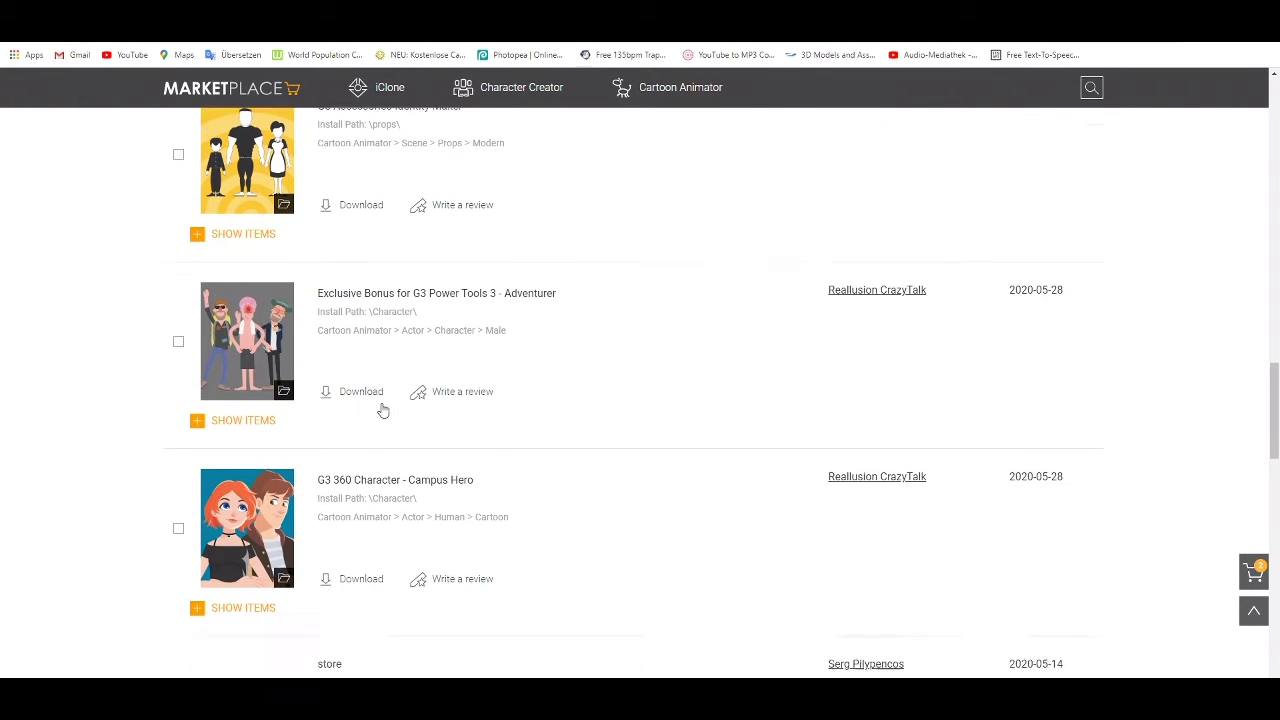
scroll(392, 419, "down", 3)
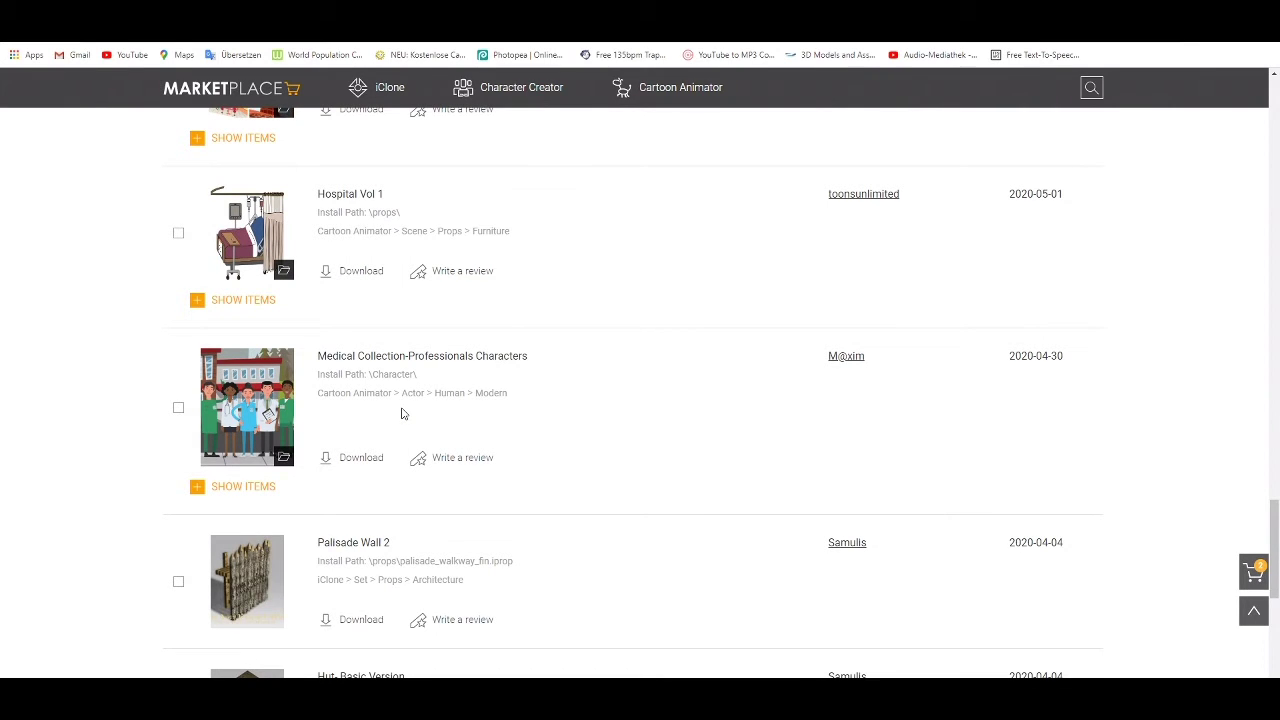
Review the oldest purchases in the inventory list and open the African Dreams - Male G5 product page.
scroll(402, 414, "up", 4)
scroll(403, 414, "down", 6)
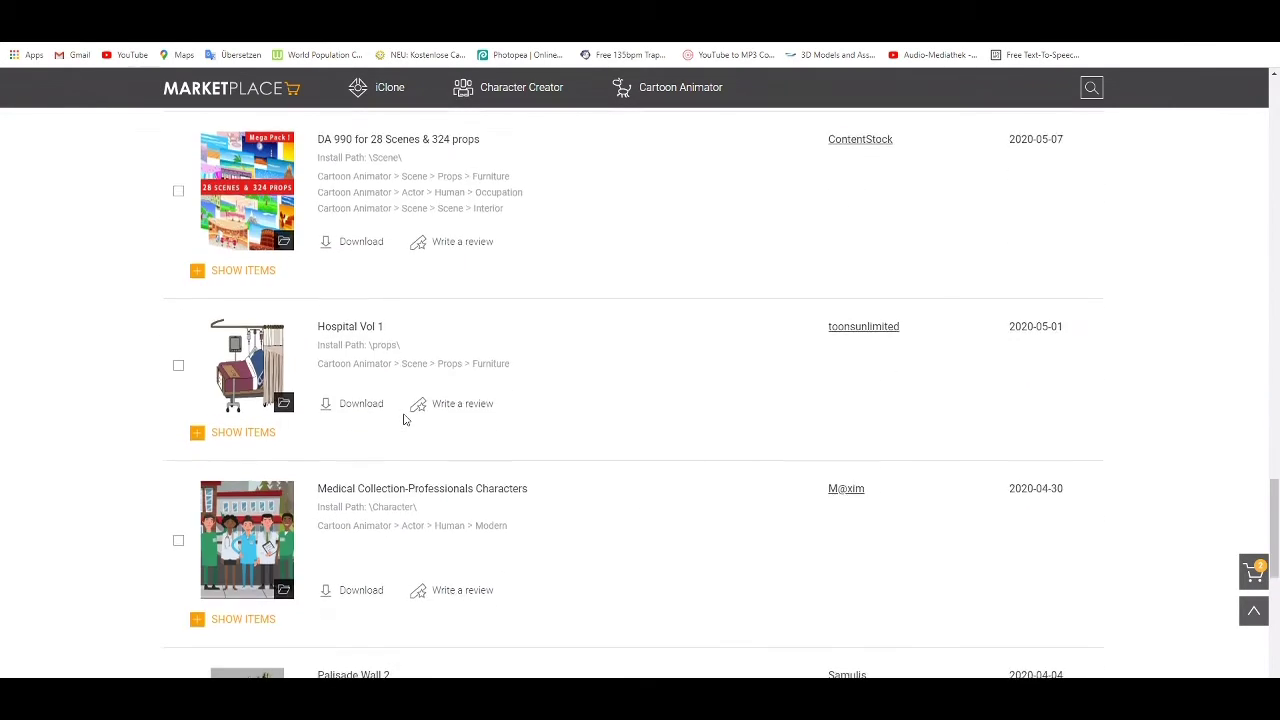
scroll(403, 419, "down", 2)
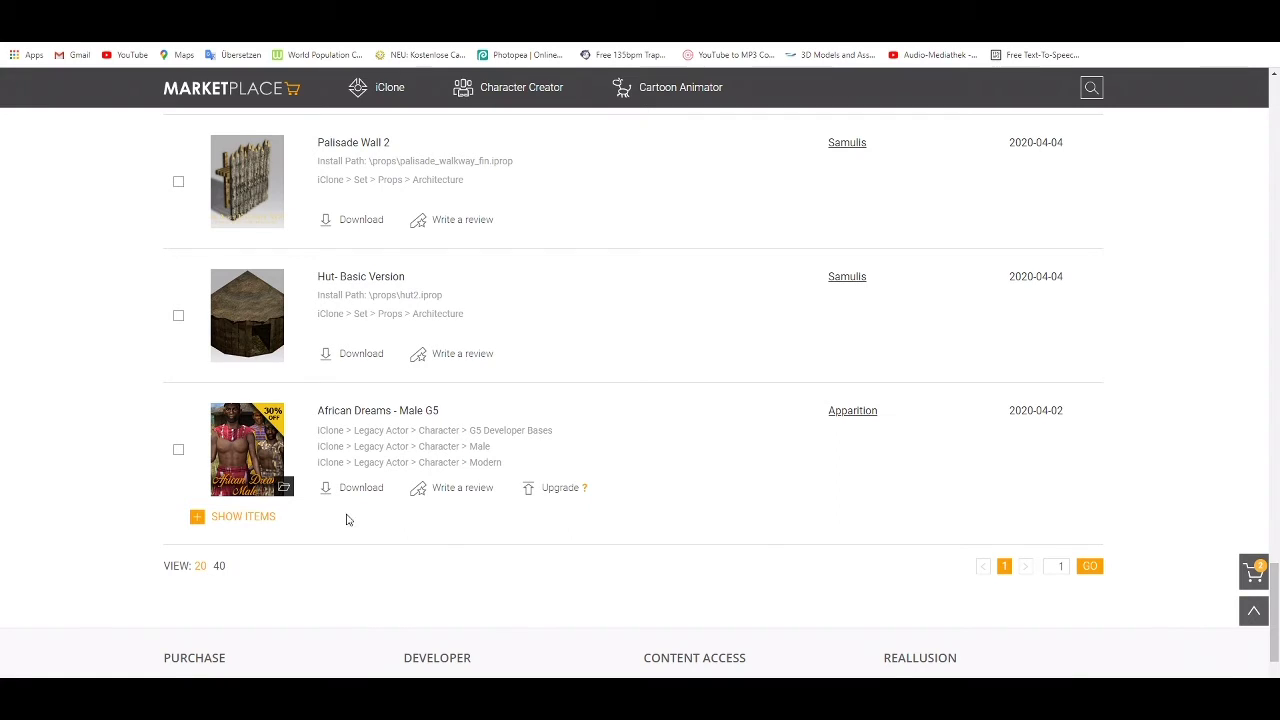
left_click(256, 447)
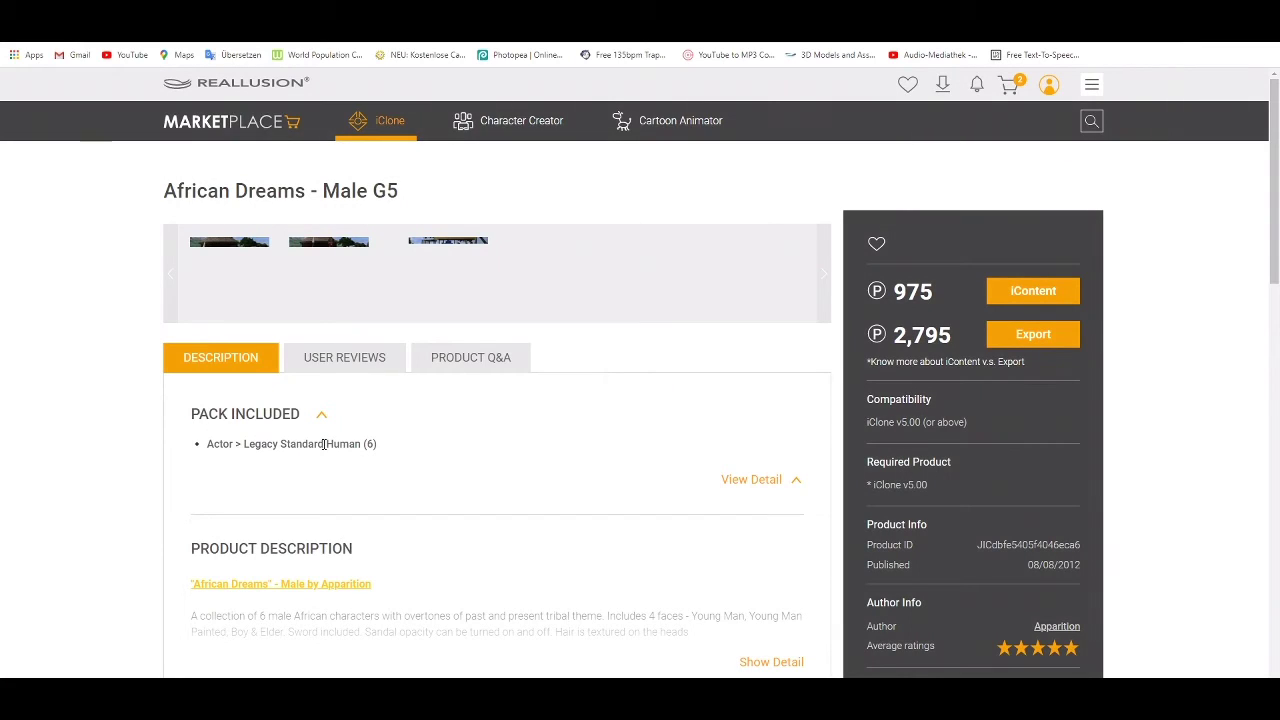
scroll(683, 377, "down", 1)
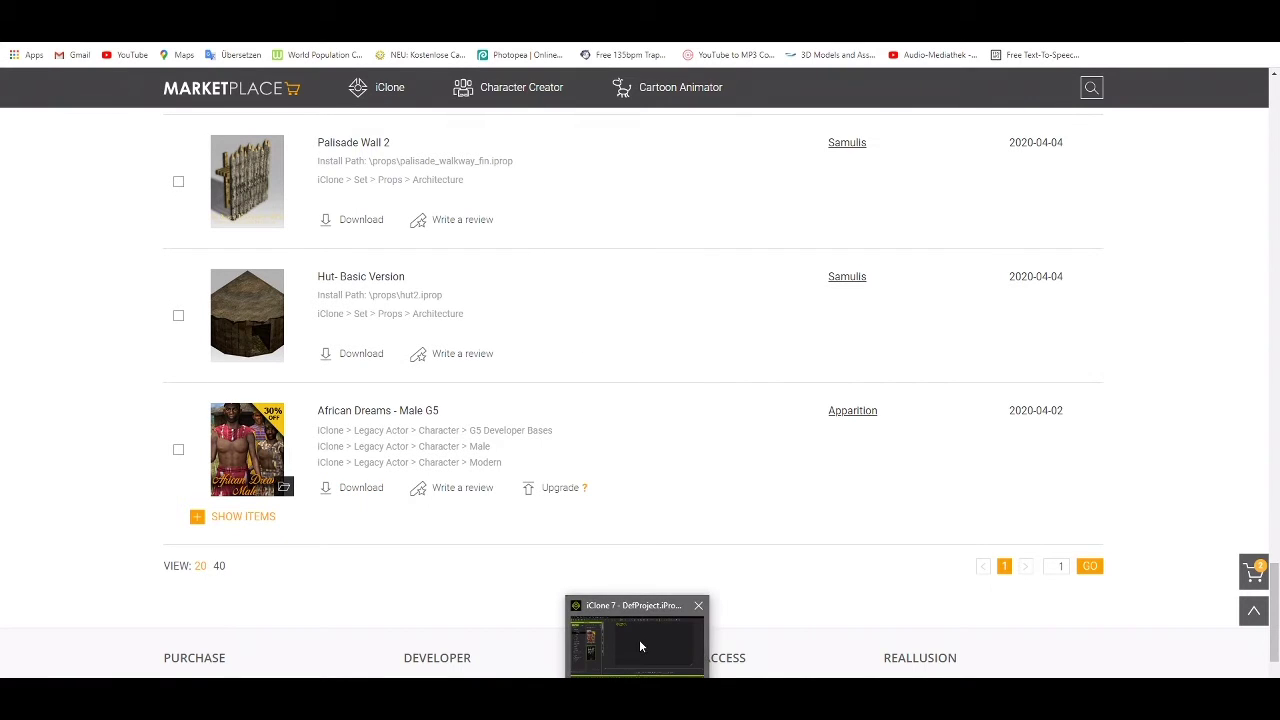
Switch to iClone 7, open the African Dreams - Male G5 pack in the Smart Gallery and browse its avatars.
left_click(640, 640)
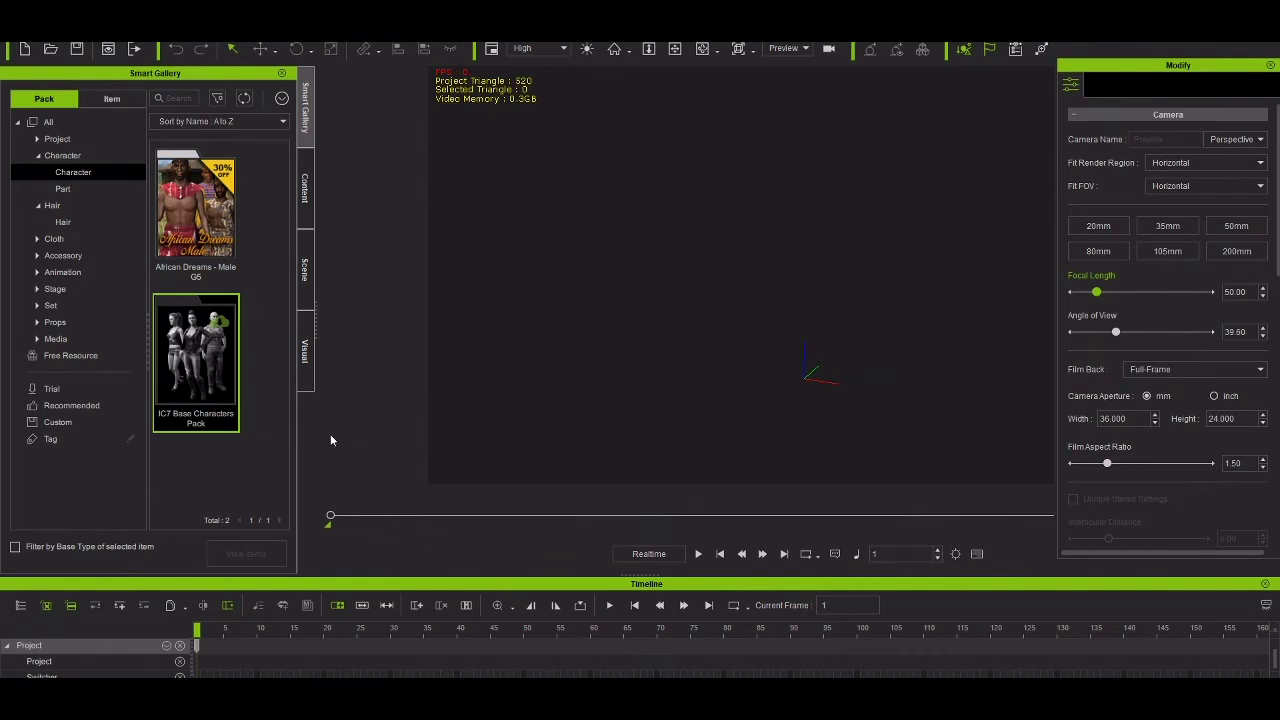
double_click(190, 197)
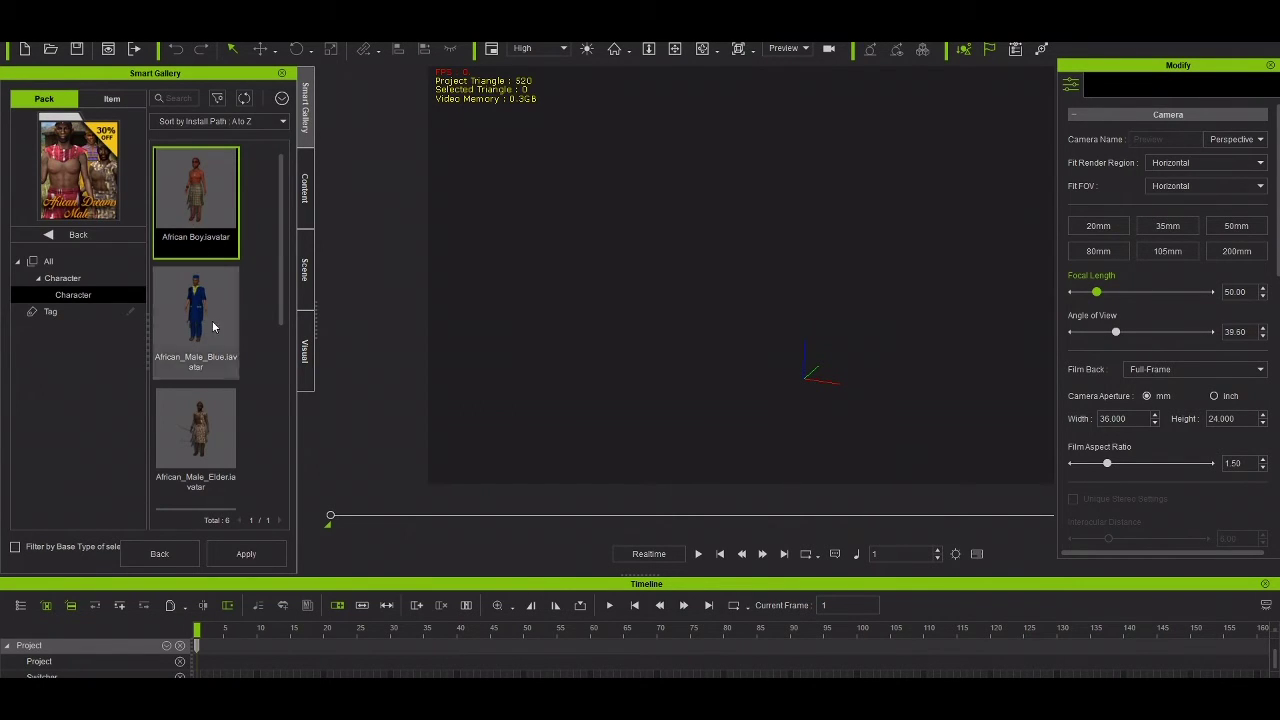
scroll(212, 329, "down", 2)
scroll(211, 329, "down", 5)
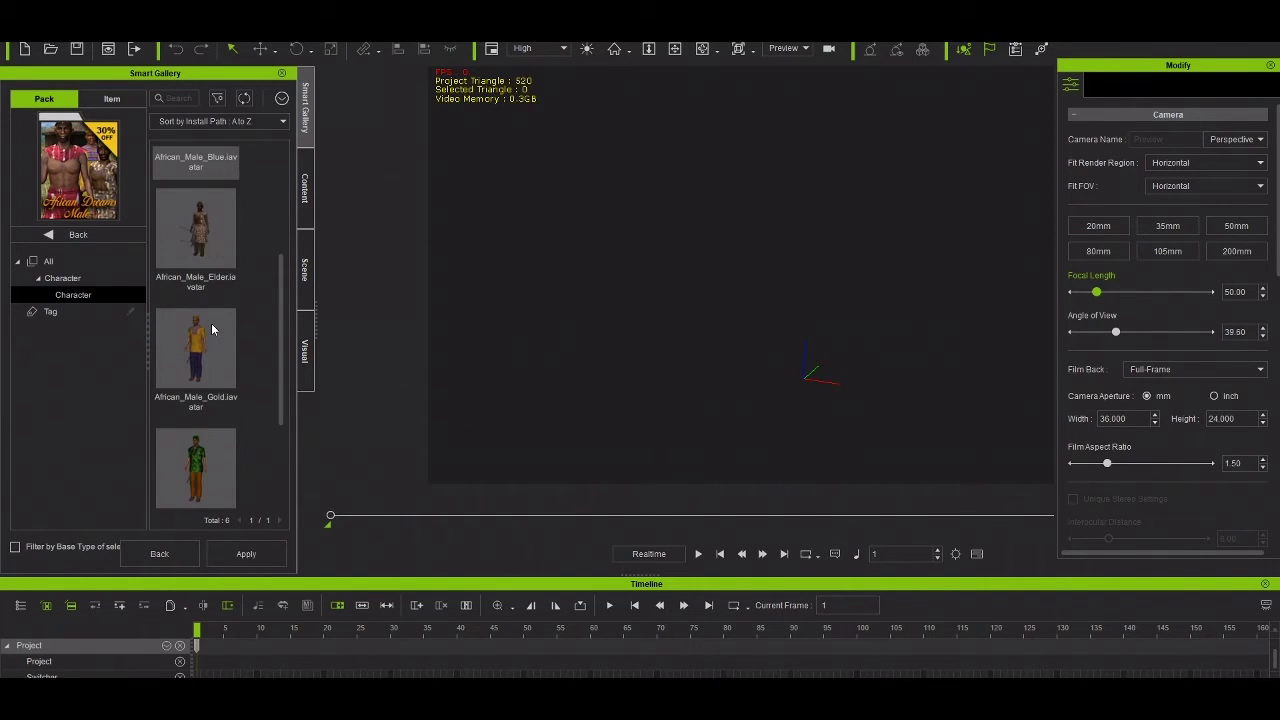
scroll(211, 323, "up", 7)
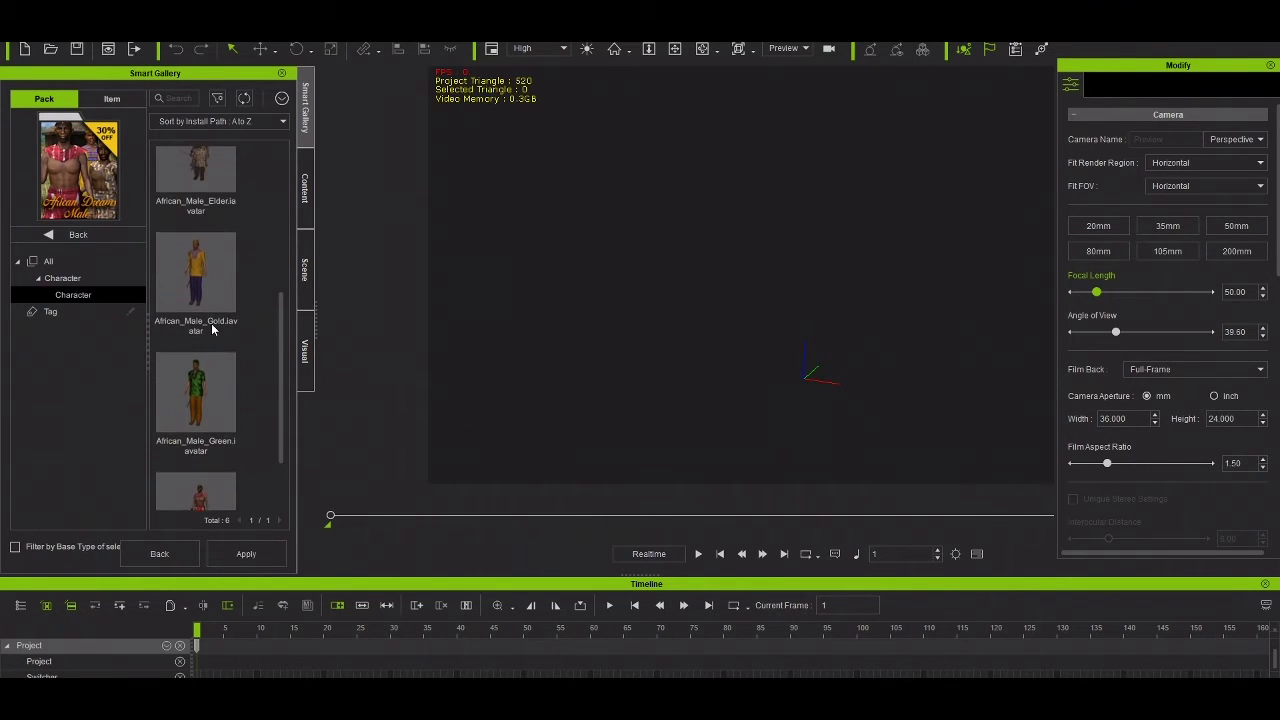
scroll(211, 327, "down", 2)
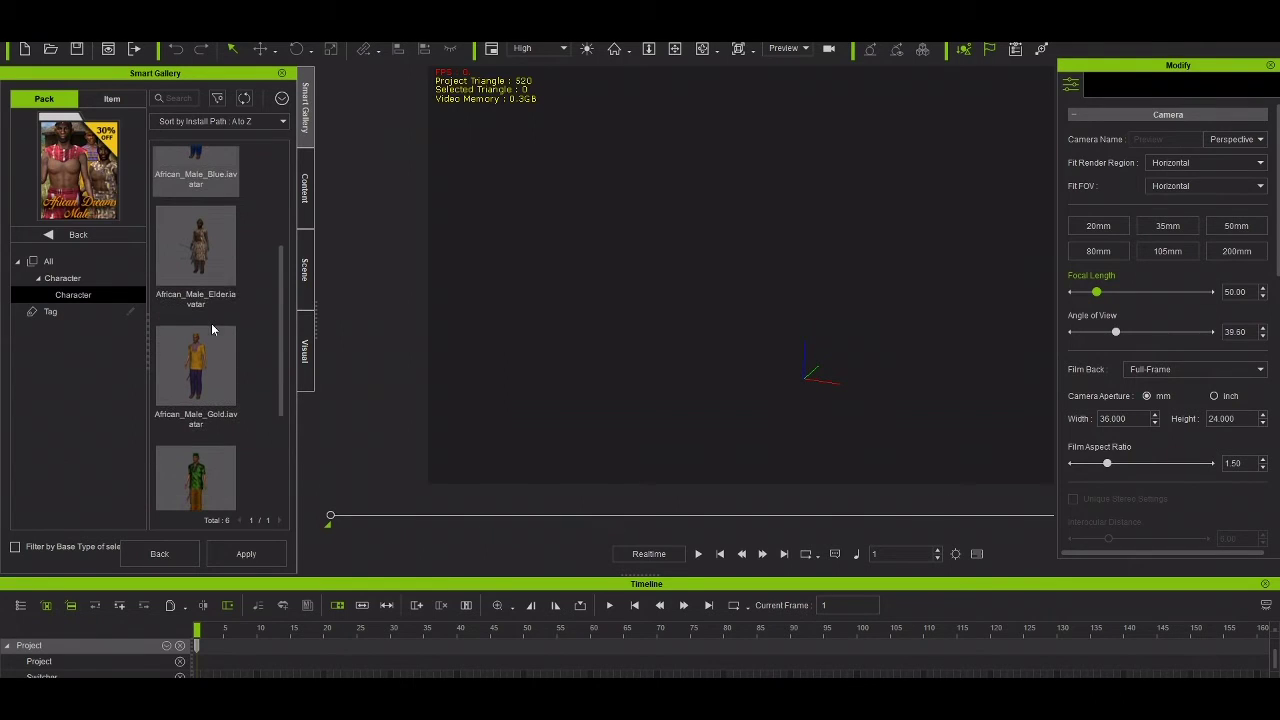
scroll(211, 323, "down", 1)
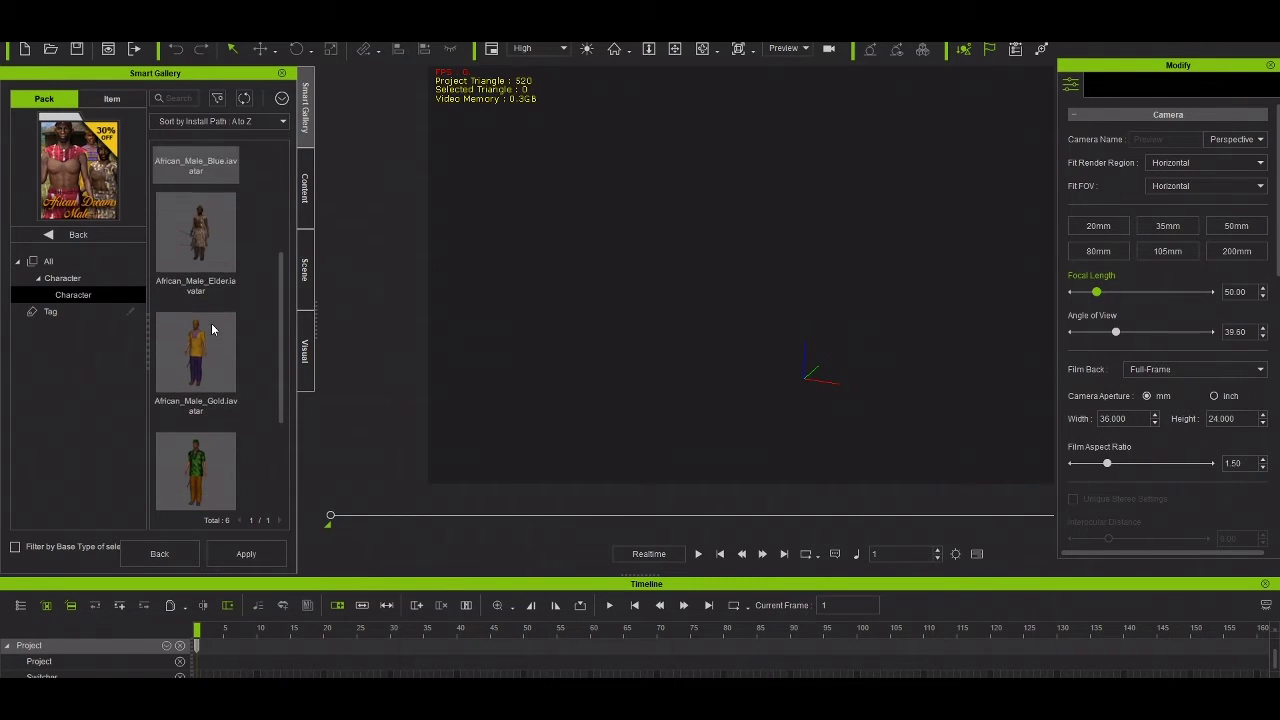
Load the African_Male_Gold avatar into the empty scene and dismiss the Global Illumination reminder.
left_click(184, 357)
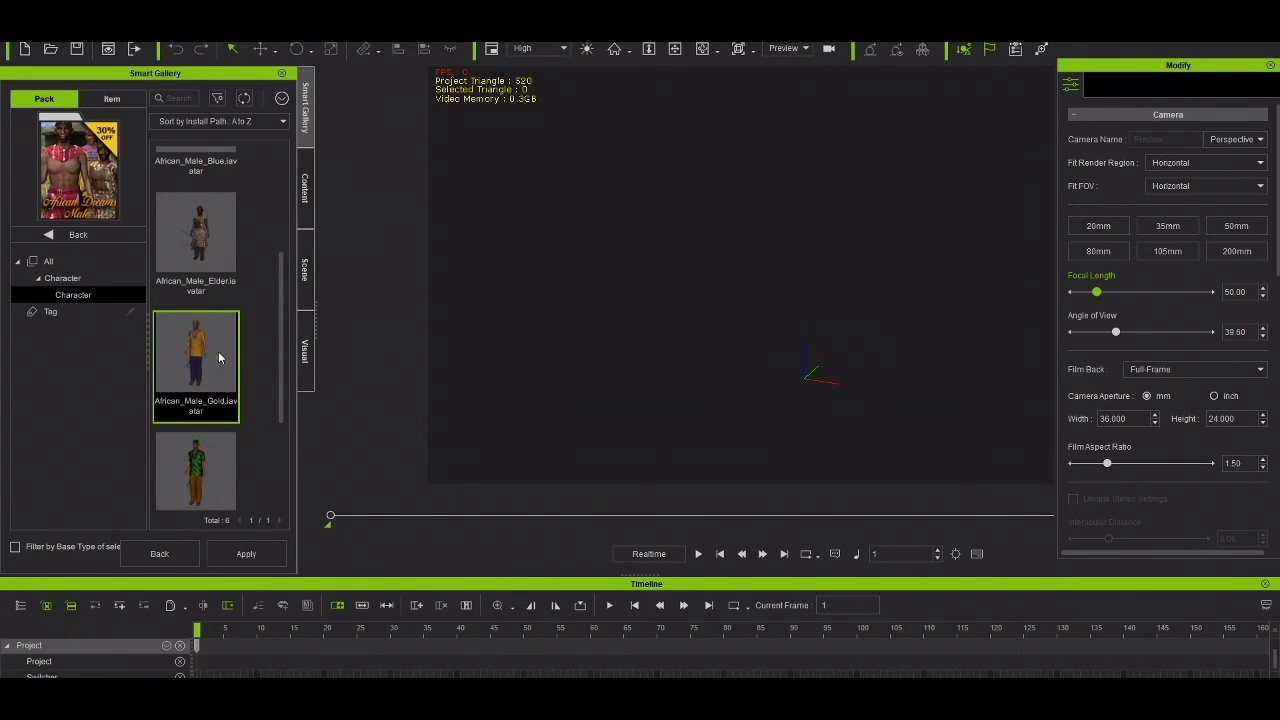
left_click(245, 558)
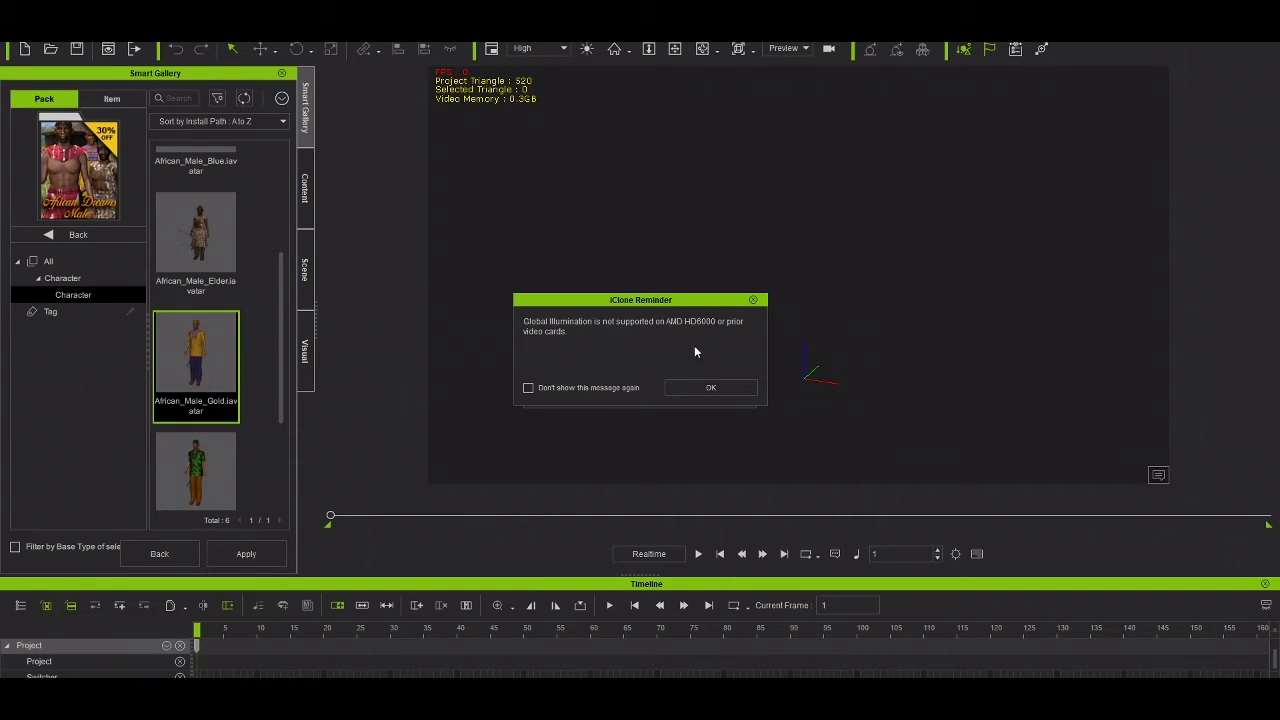
left_click(688, 390)
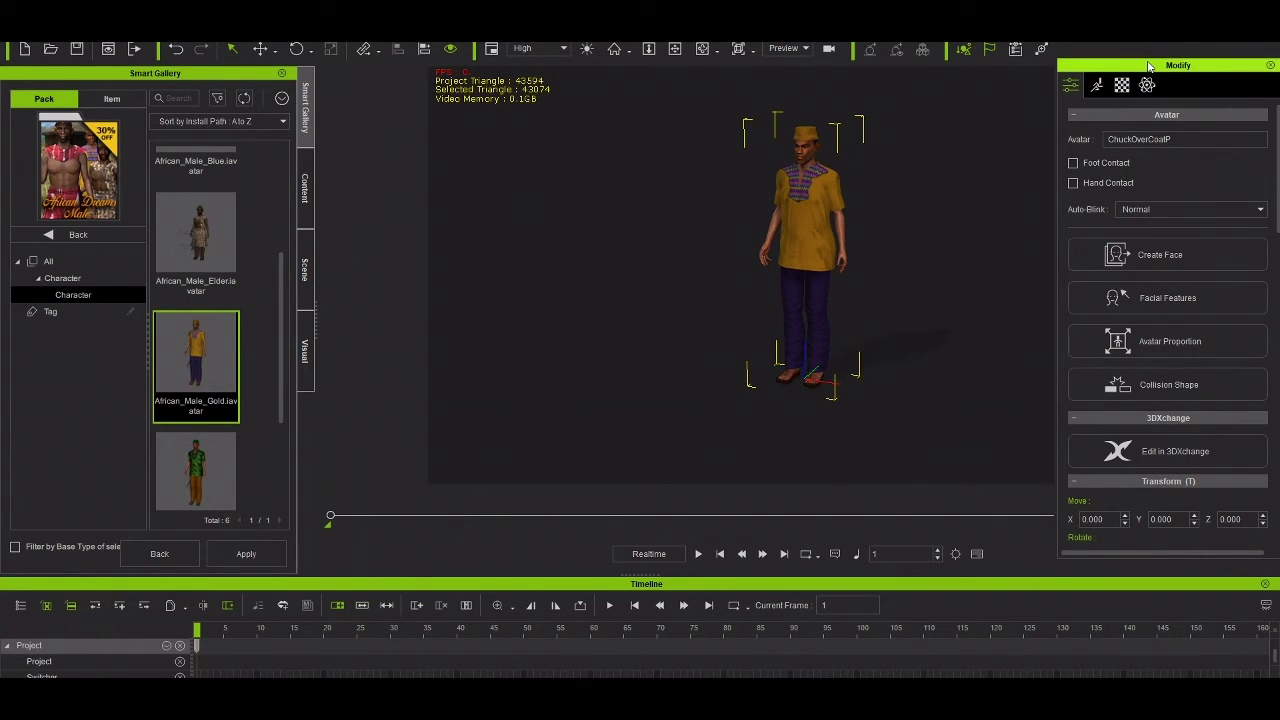
Delete the avatar from the scene and load African_Male_Gold again, dismissing the Global Illumination reminder.
right_click(794, 232)
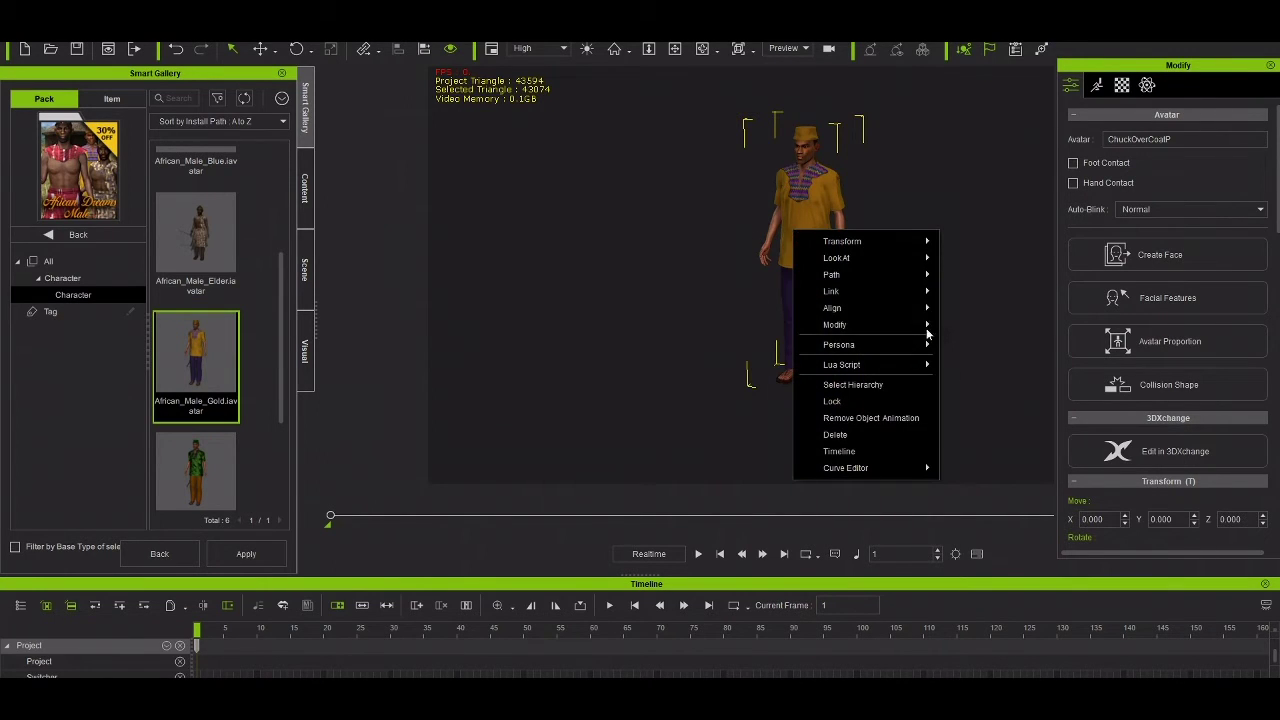
left_click(864, 437)
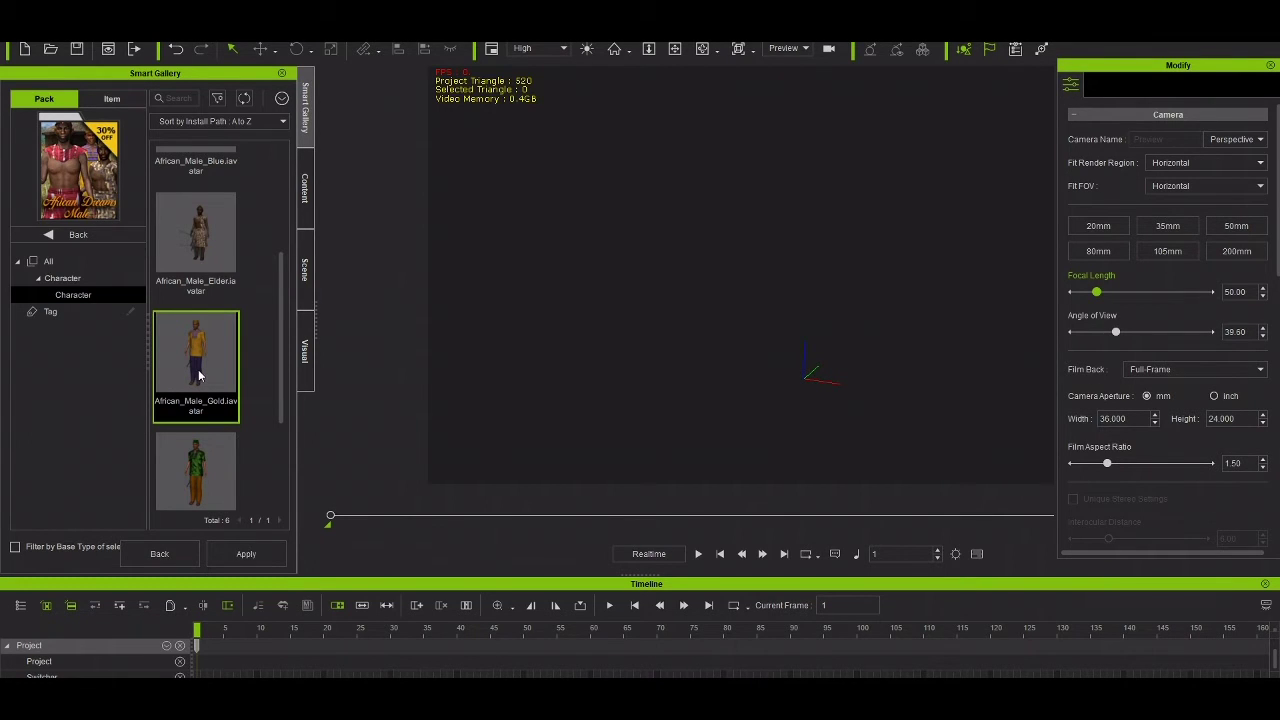
left_click(270, 560)
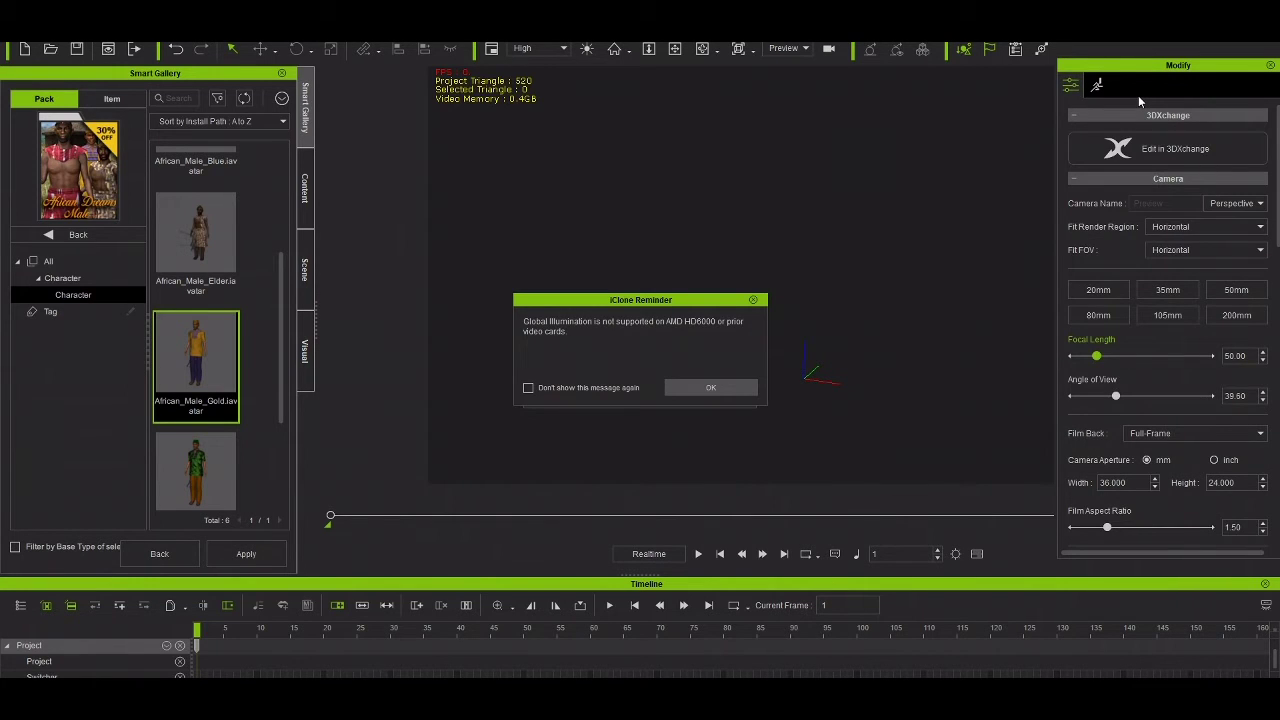
left_click(710, 387)
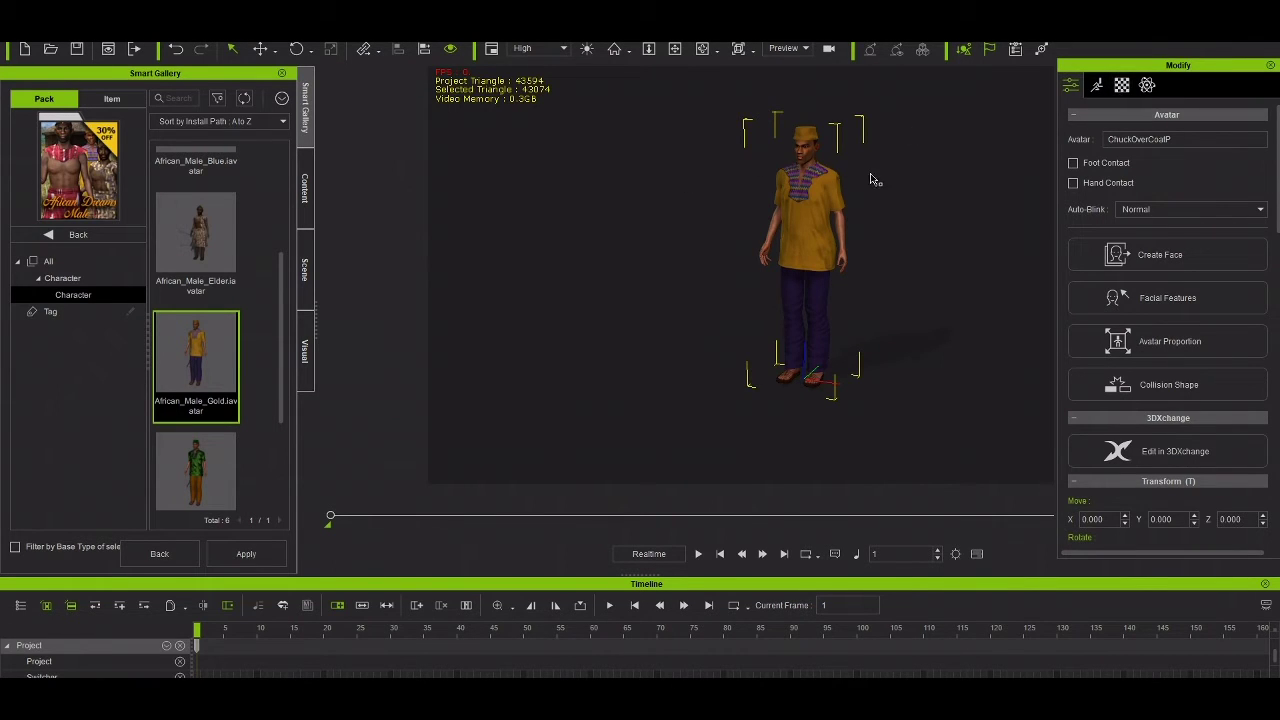
Examine the avatar's motion options, from body and facial animation down to morph tools and plugins.
left_click(1097, 86)
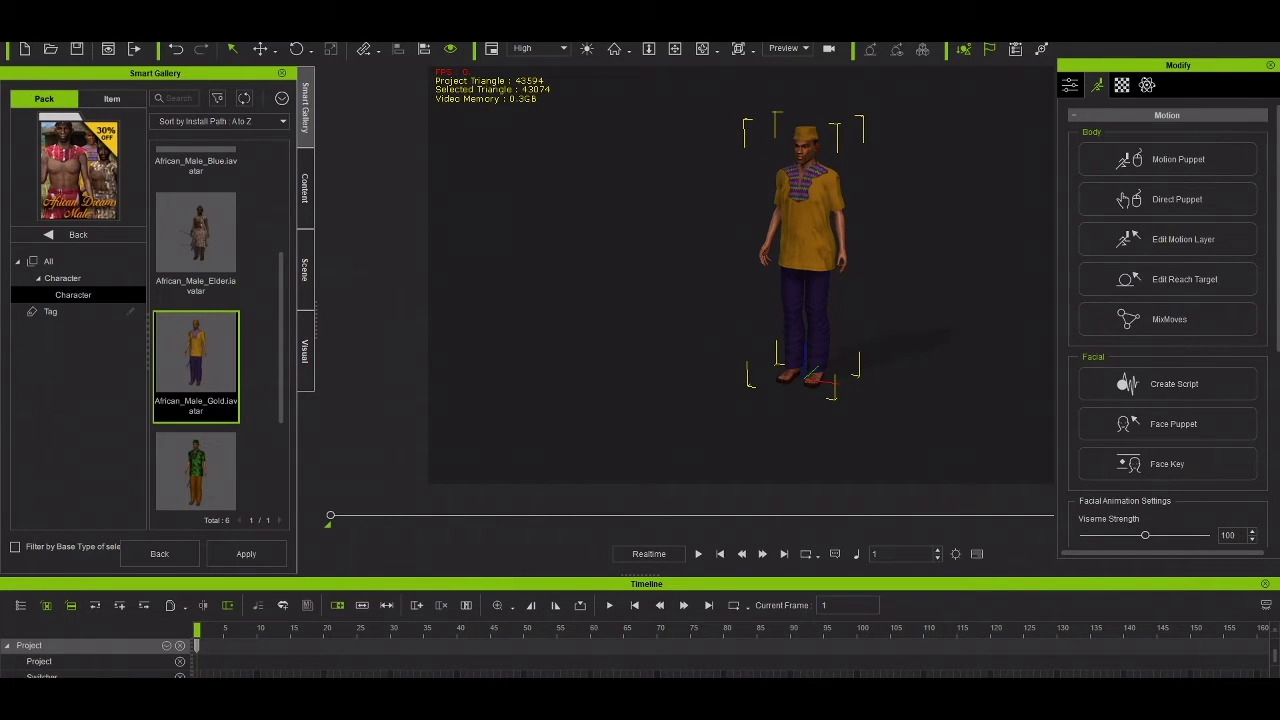
scroll(1168, 378, "down", 2)
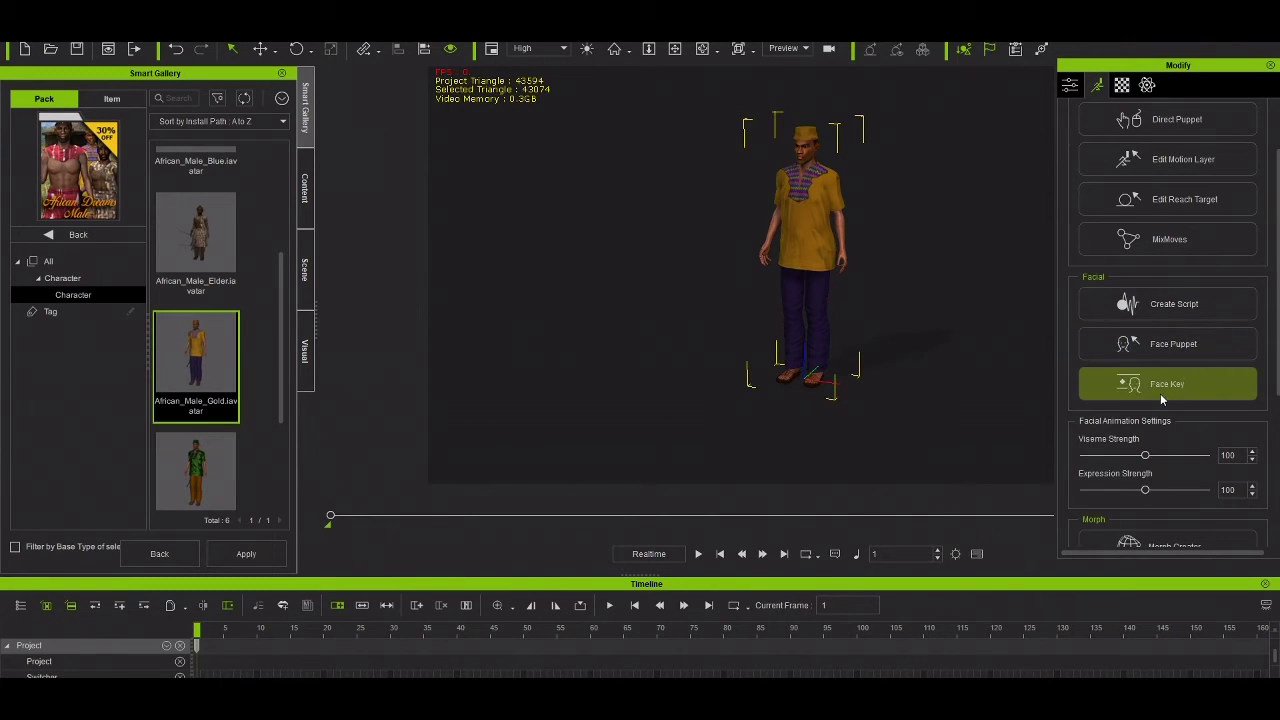
scroll(1160, 393, "down", 4)
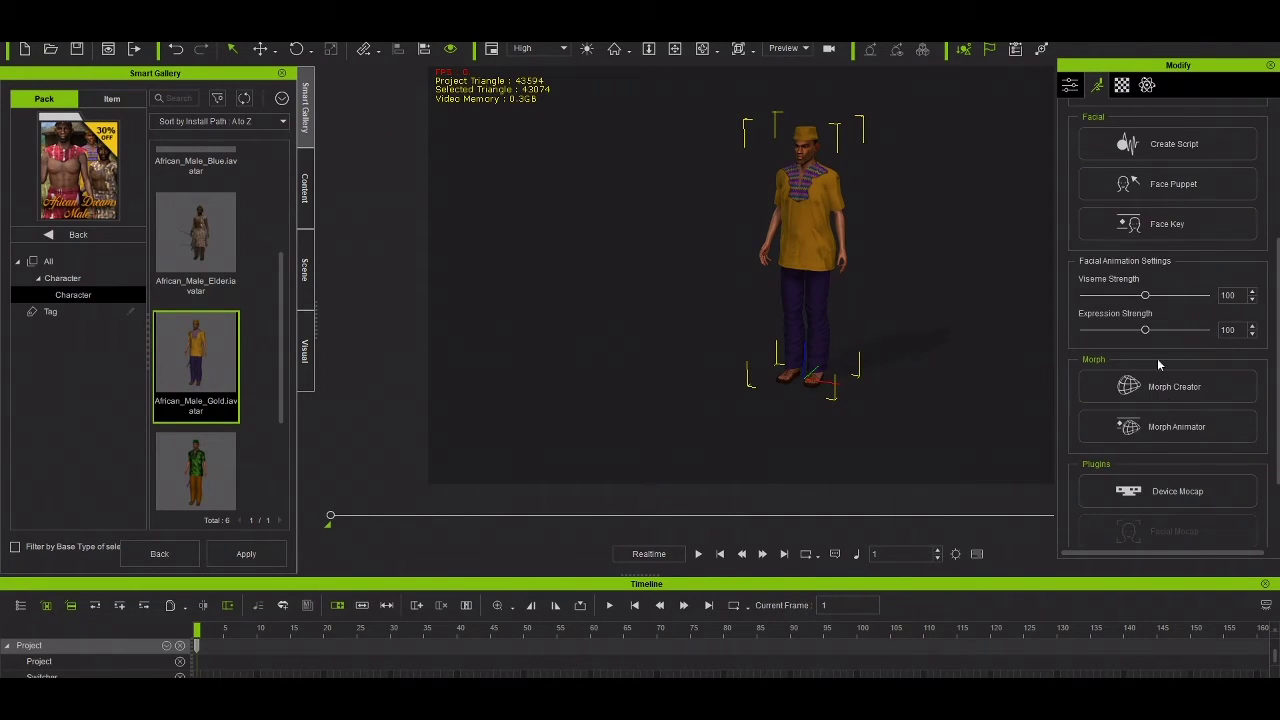
scroll(1146, 492, "down", 1)
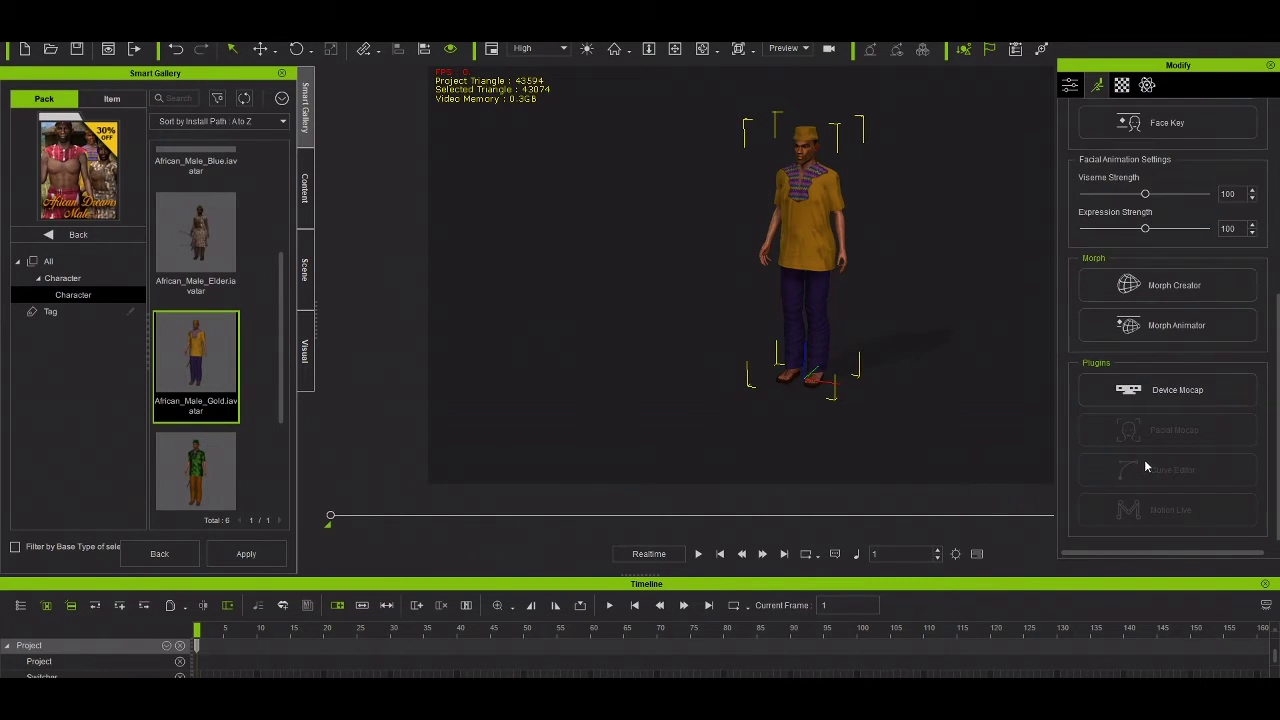
scroll(1144, 459, "up", 3)
scroll(1140, 460, "up", 3)
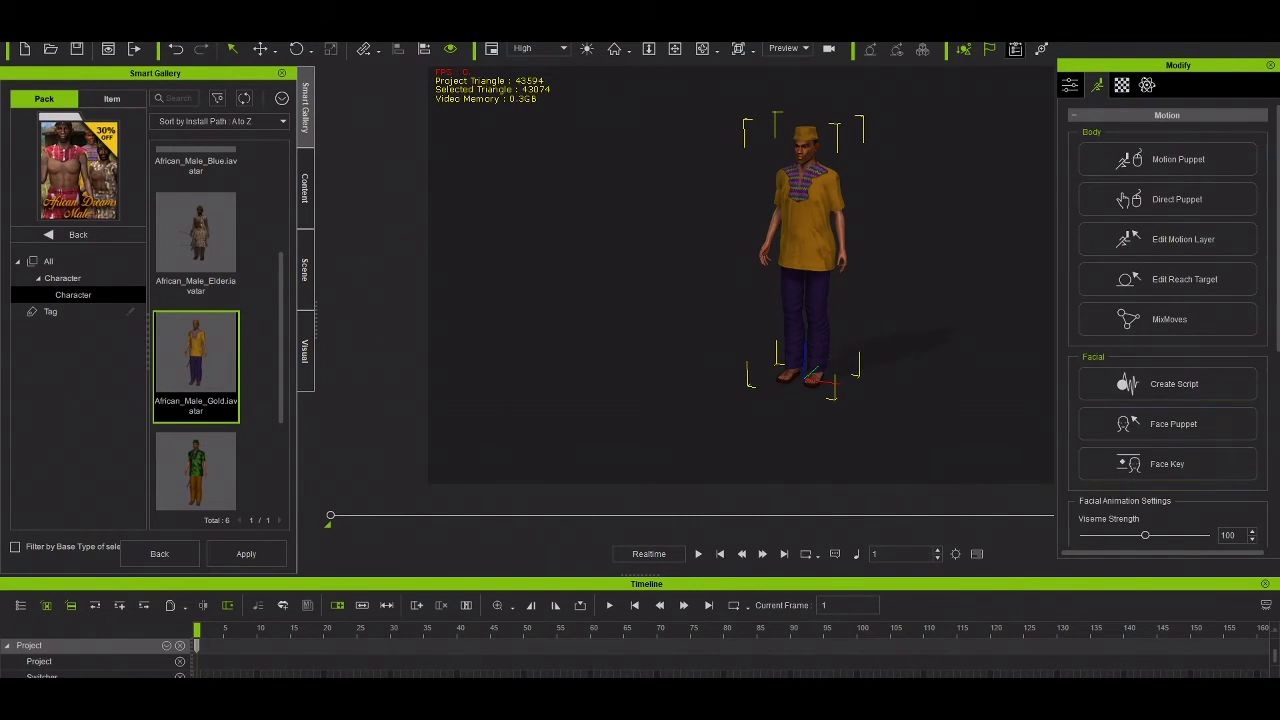
Examine the avatar's material and texture settings, followed by its PhysX options.
left_click(1123, 86)
scroll(1155, 305, "down", 8)
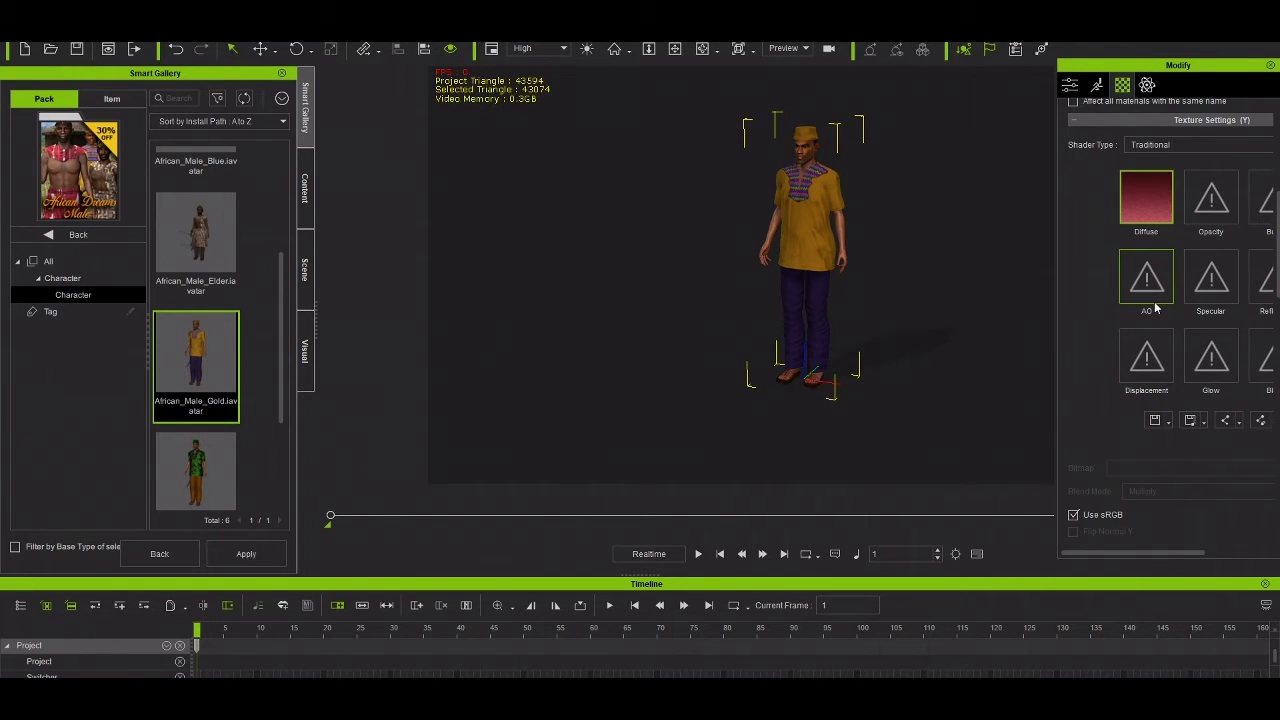
scroll(1155, 305, "up", 5)
left_click(1147, 86)
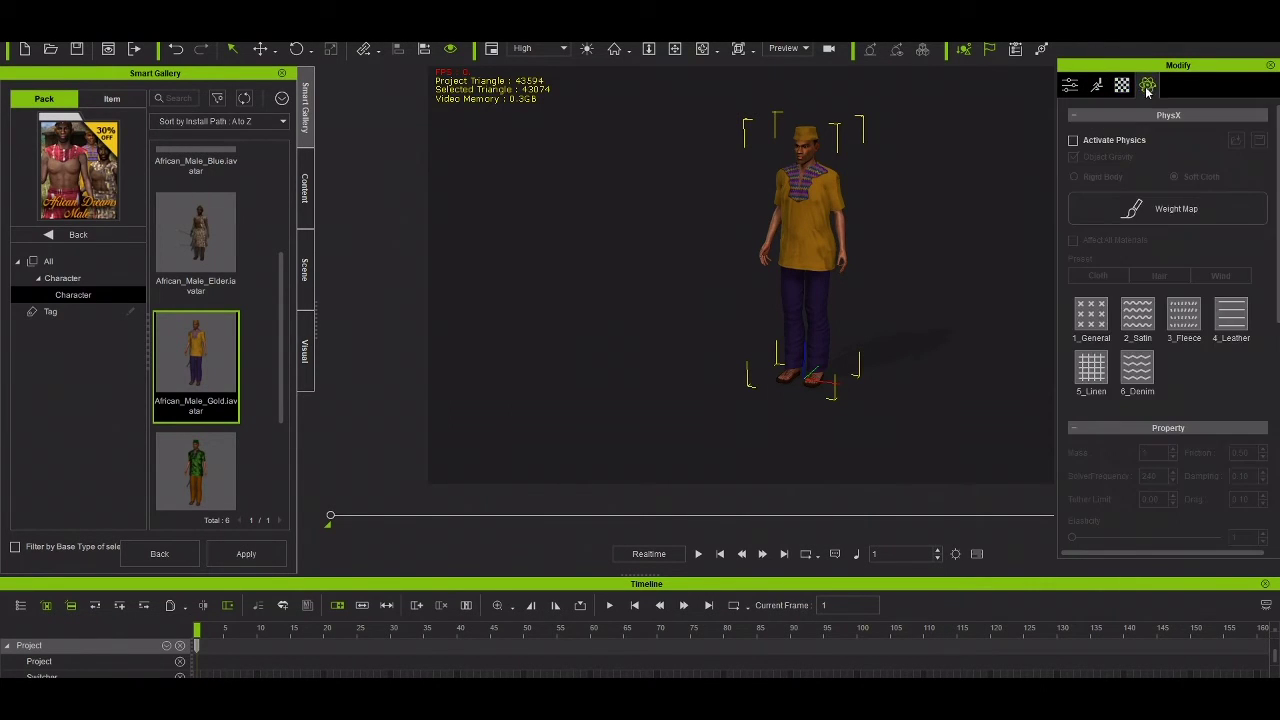
Examine the avatar's general attributes, including face creation, 3DXchange editing, Transform, Linkage, Look at and Smooth Mesh.
left_click(1070, 85)
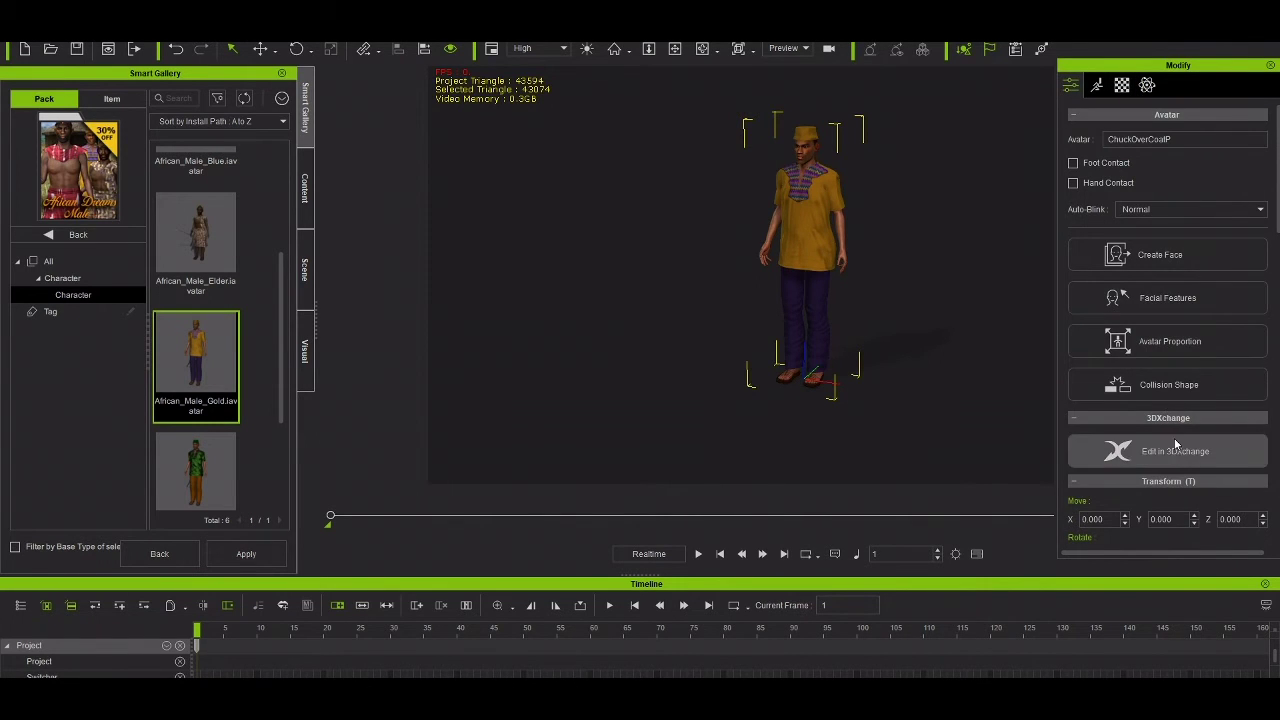
scroll(1175, 445, "down", 3)
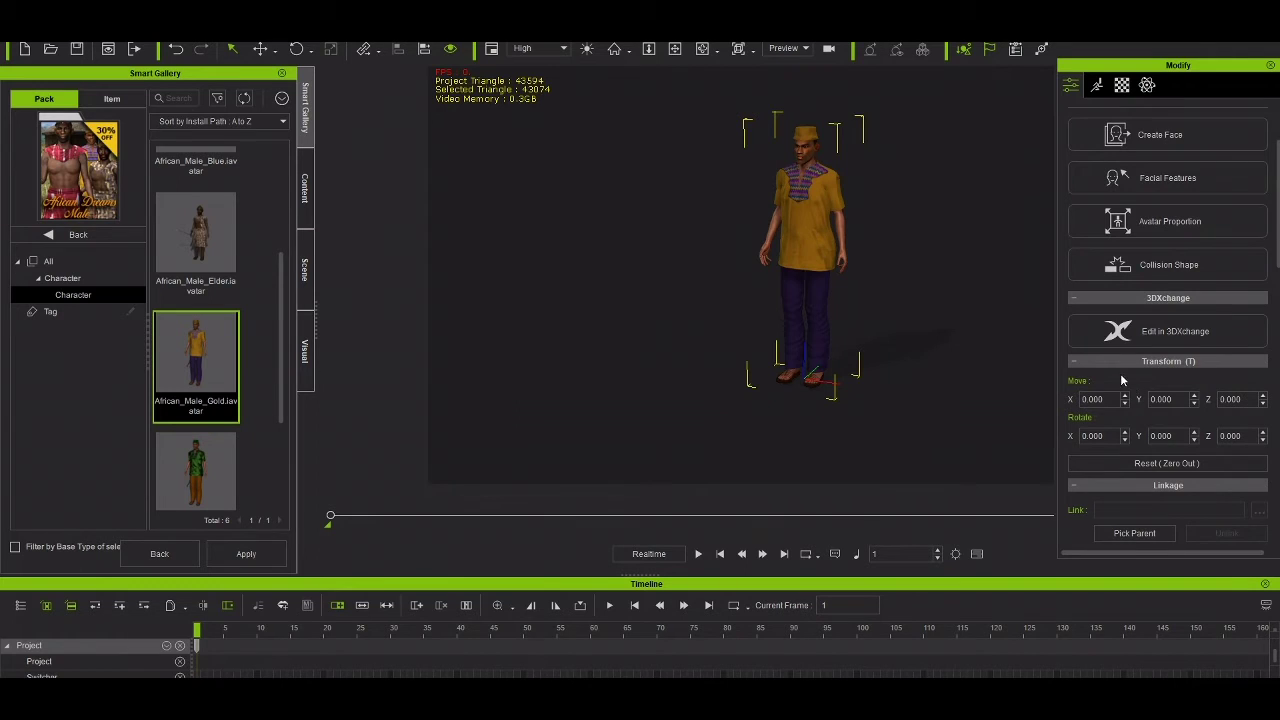
scroll(1122, 380, "up", 1)
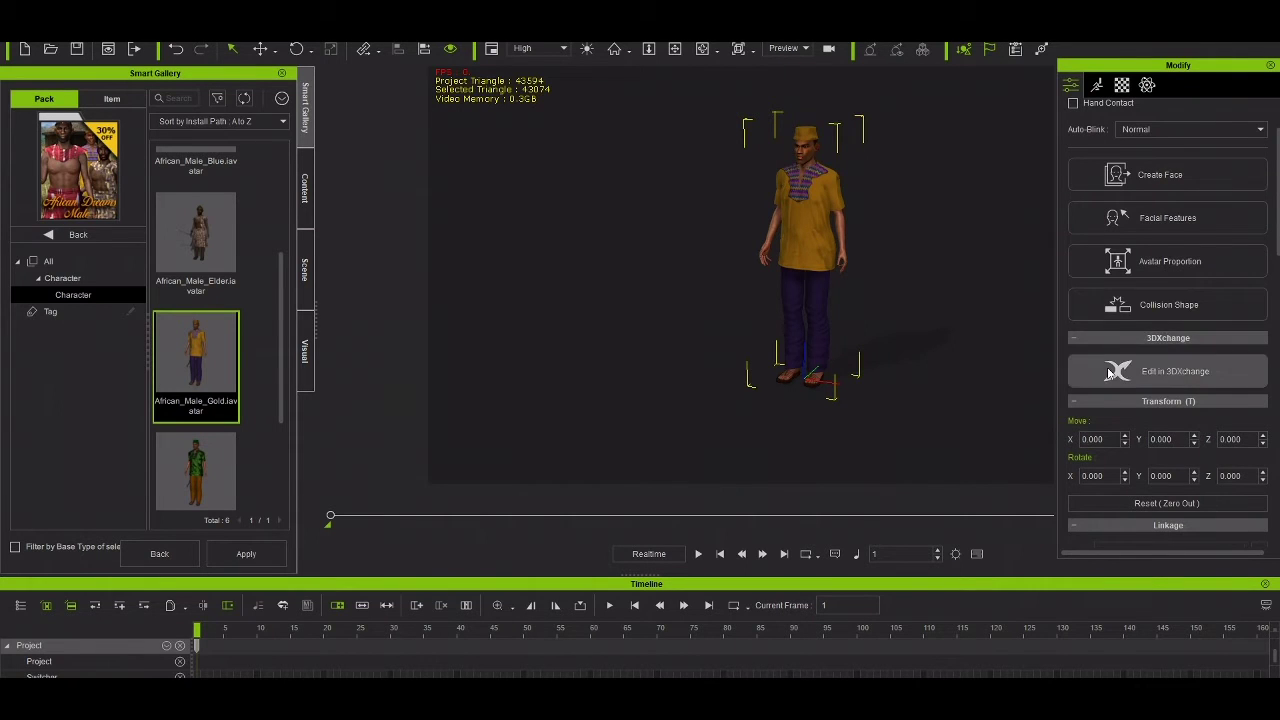
scroll(1262, 380, "down", 4)
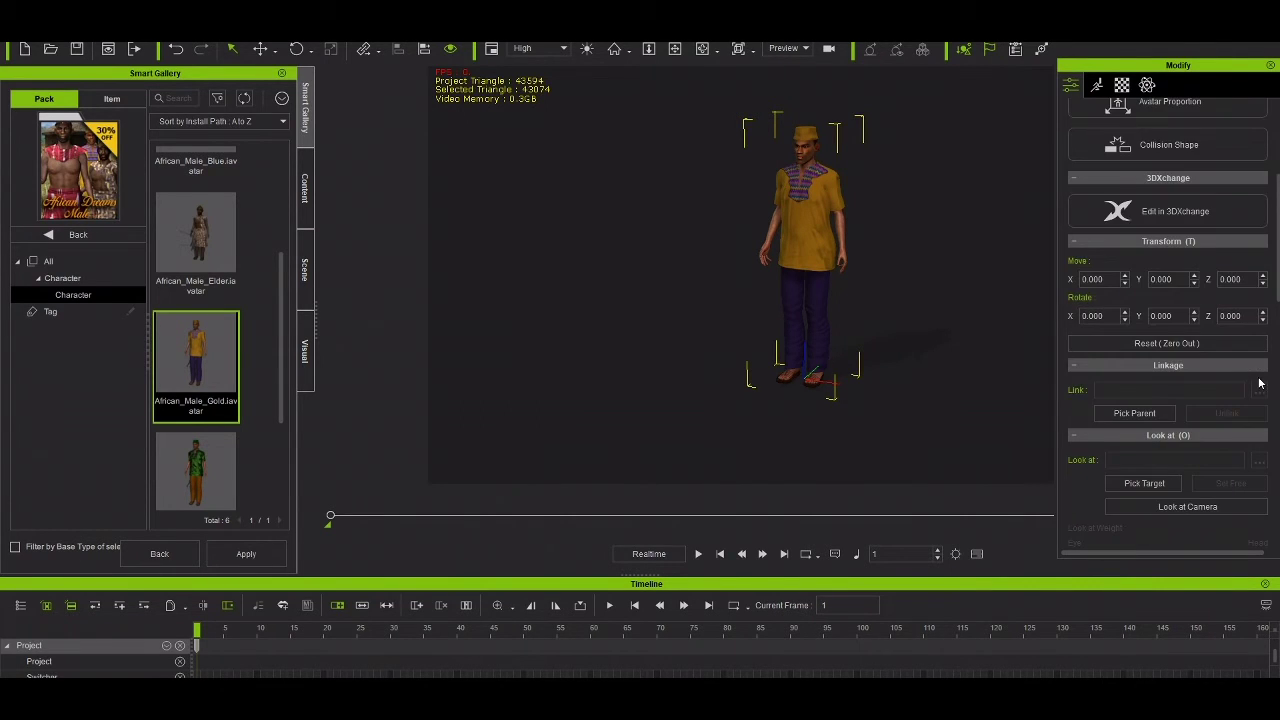
scroll(1259, 383, "down", 12)
scroll(1254, 383, "down", 5)
scroll(1251, 380, "up", 11)
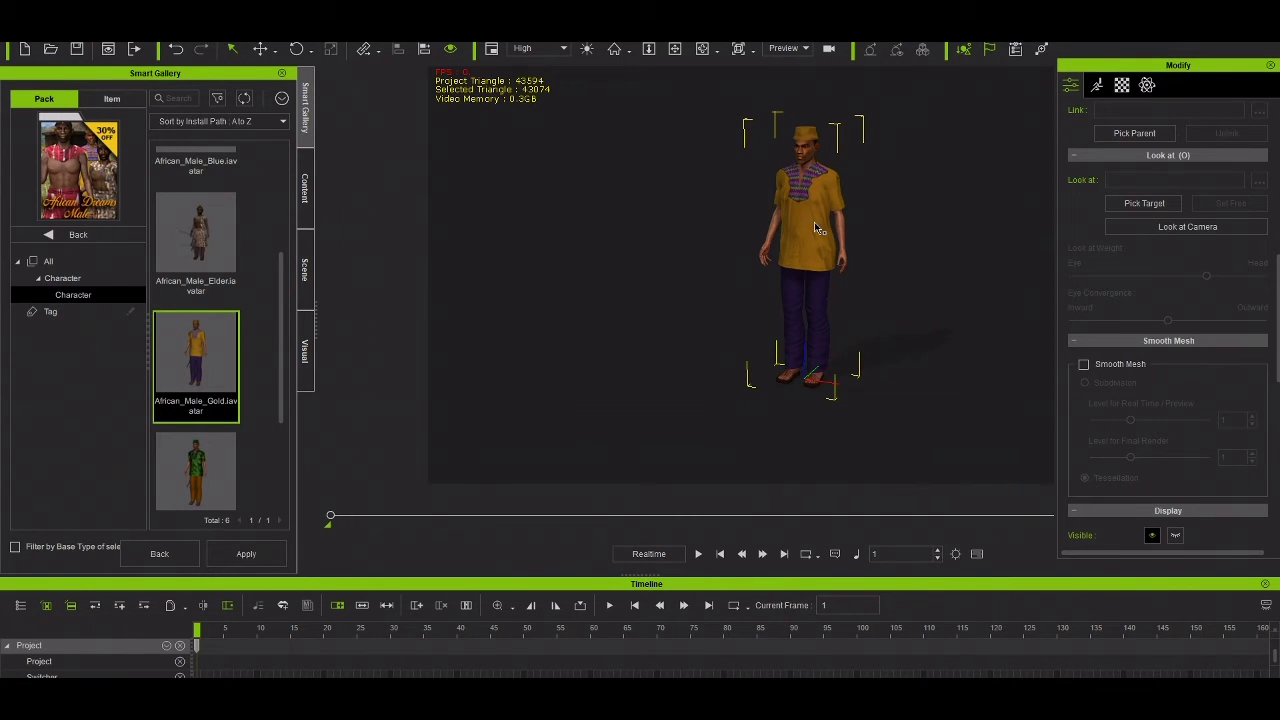
Open the avatar in 3DXchange, examine its T-posed model and modification options, and return to iClone.
scroll(1078, 268, "up", 13)
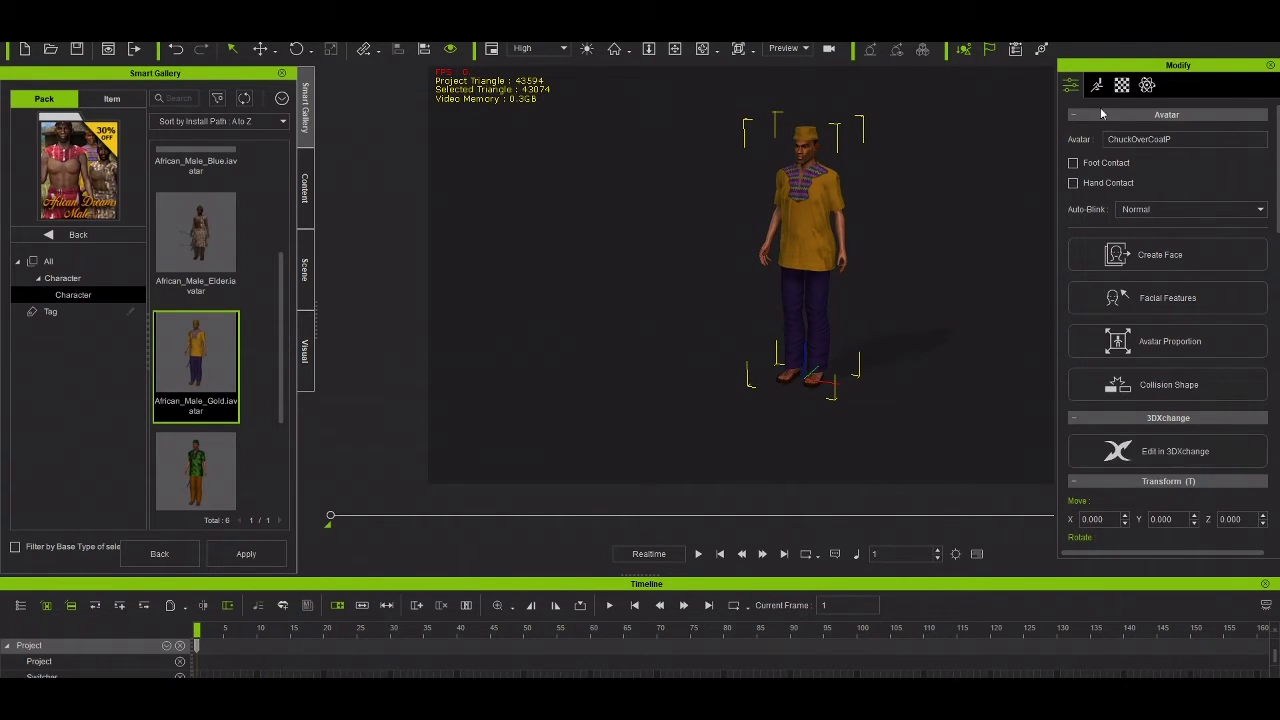
scroll(1140, 220, "down", 2)
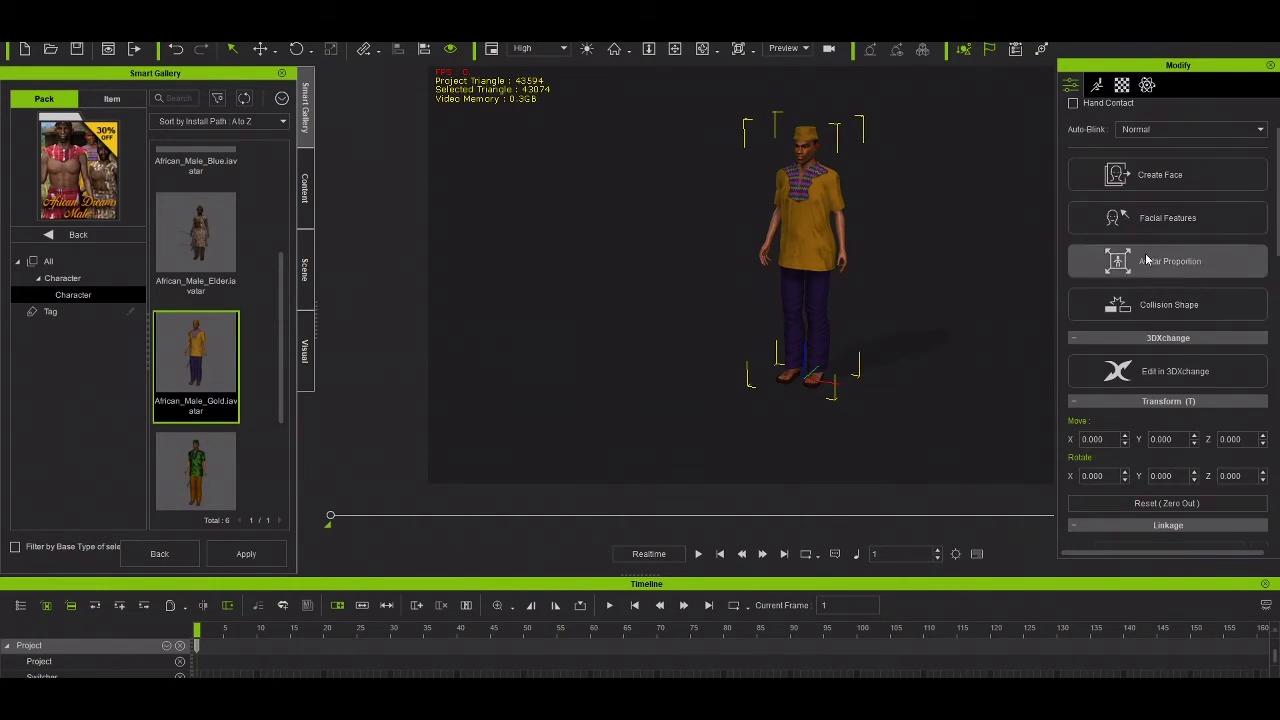
left_click(1164, 376)
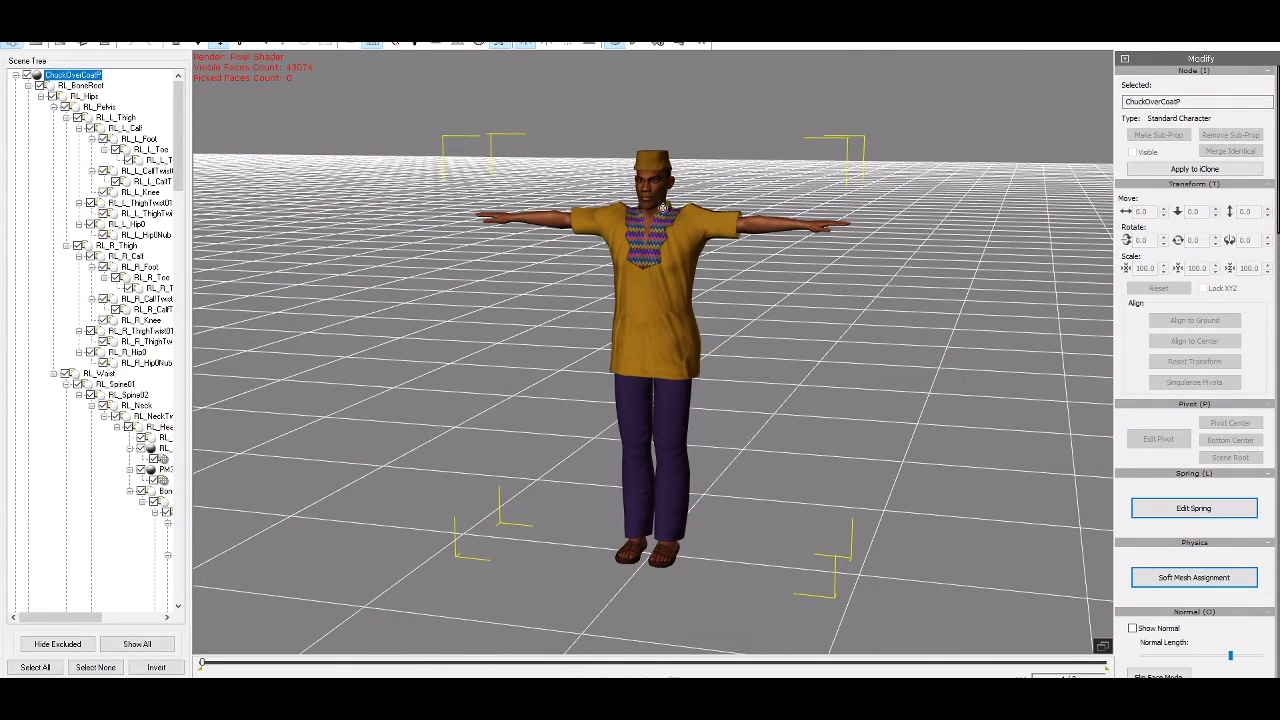
right_click_drag(663, 207, 615, 290)
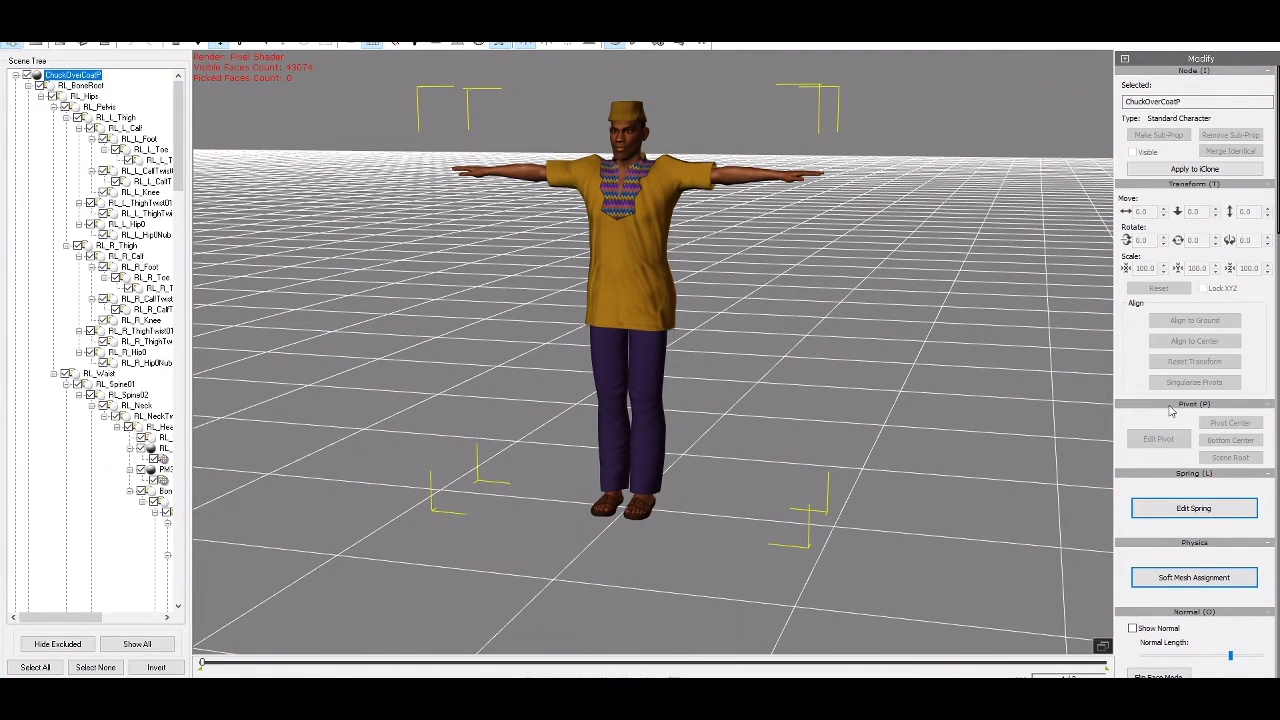
scroll(1014, 458, "down", 3)
scroll(1014, 458, "up", 2)
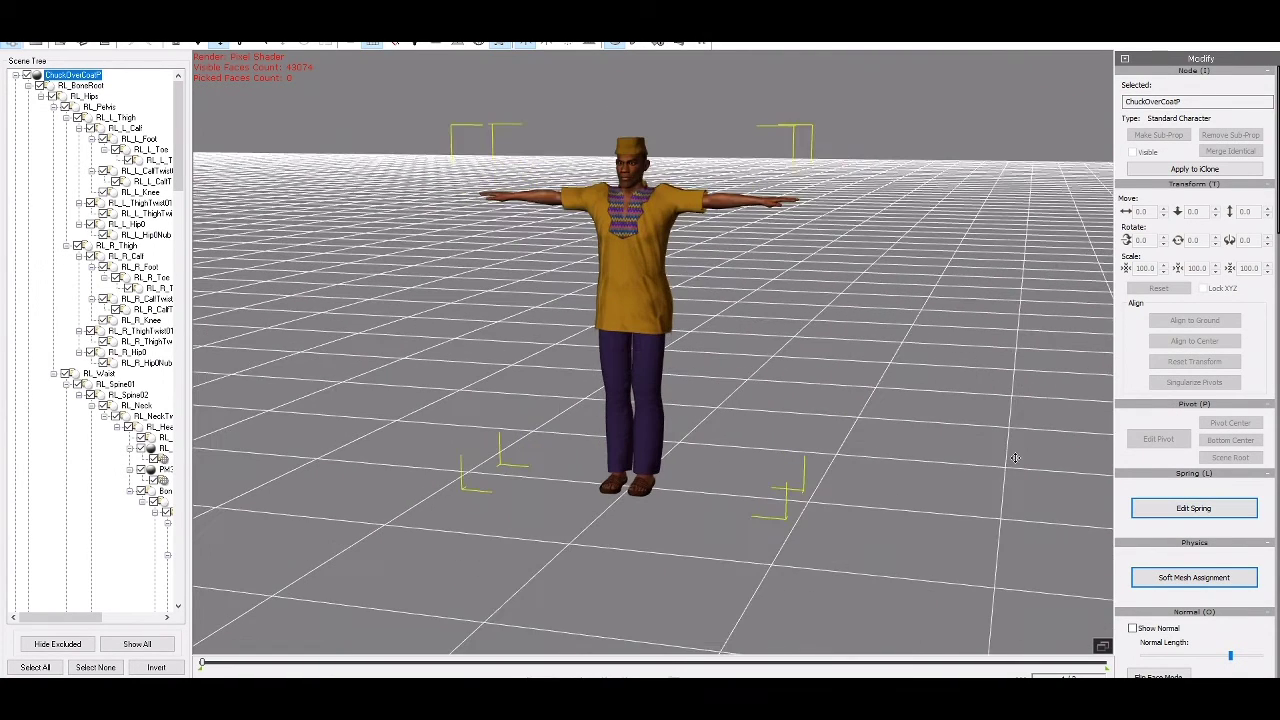
scroll(1014, 458, "up", 1)
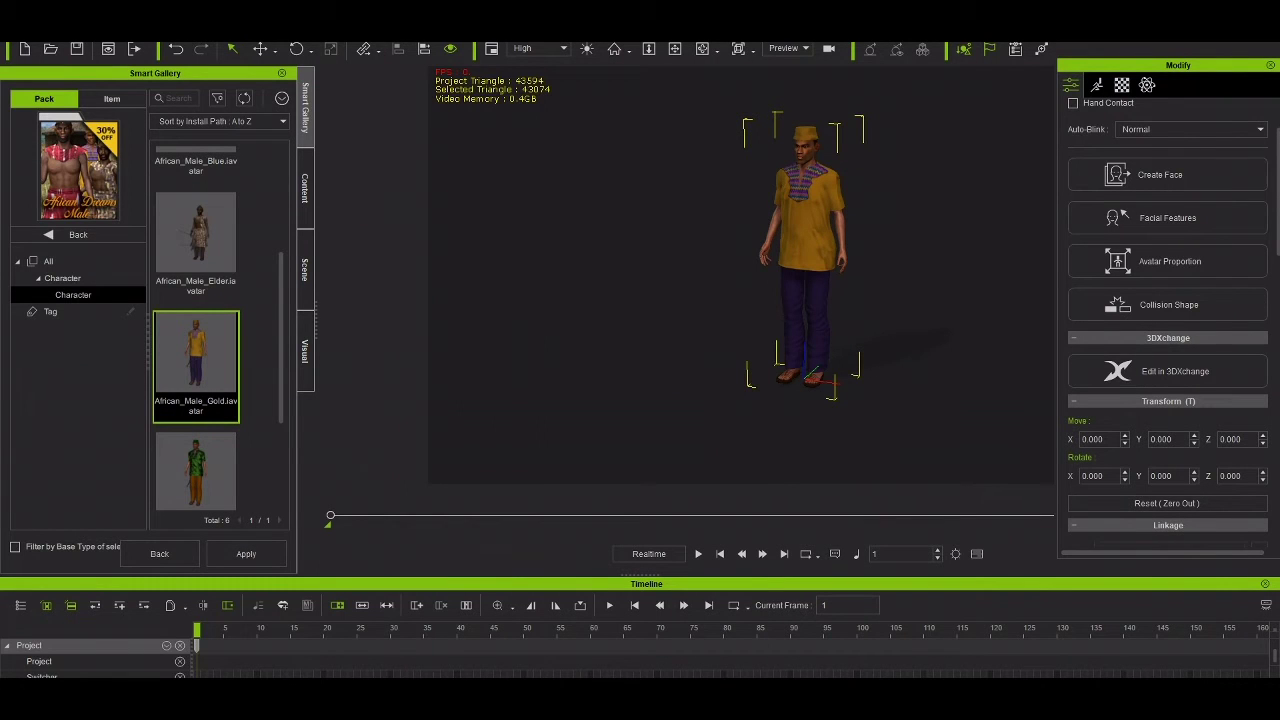
mouse_move(702, 705)
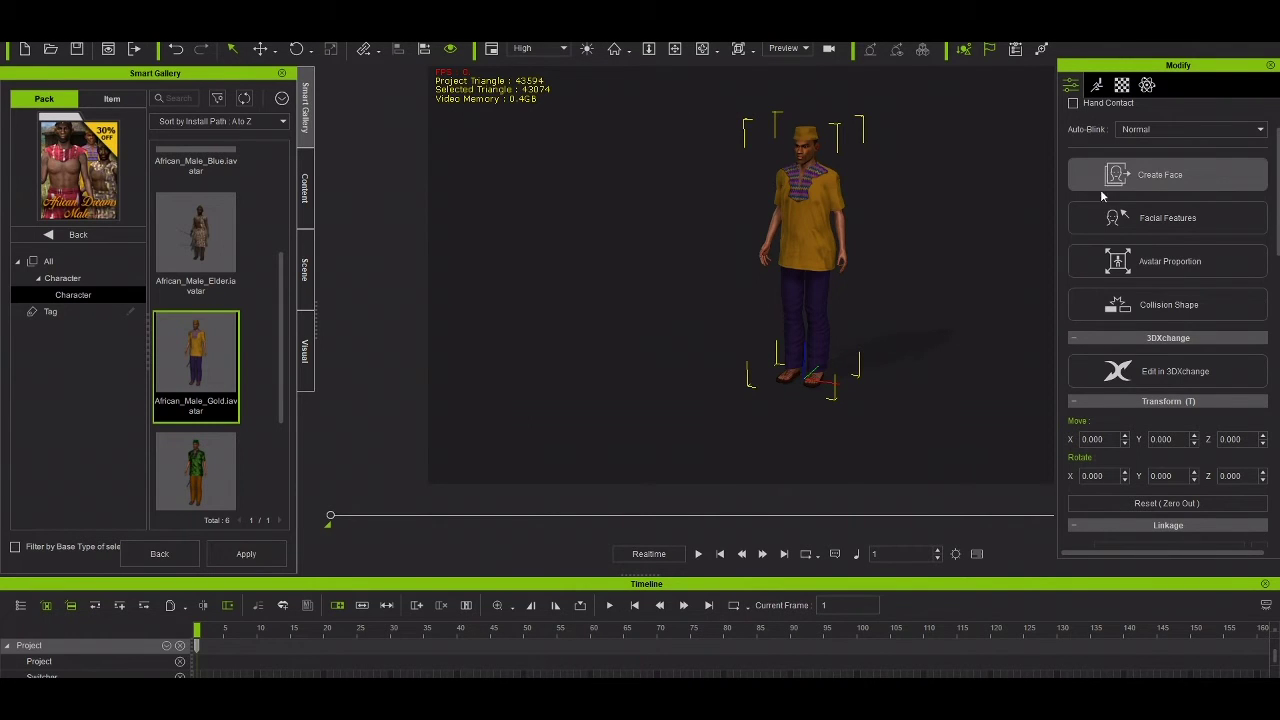
Examine the avatar's Linkage, Look at, Smooth Mesh, Display and Path attributes.
scroll(1171, 380, "down", 2)
scroll(1173, 387, "down", 3)
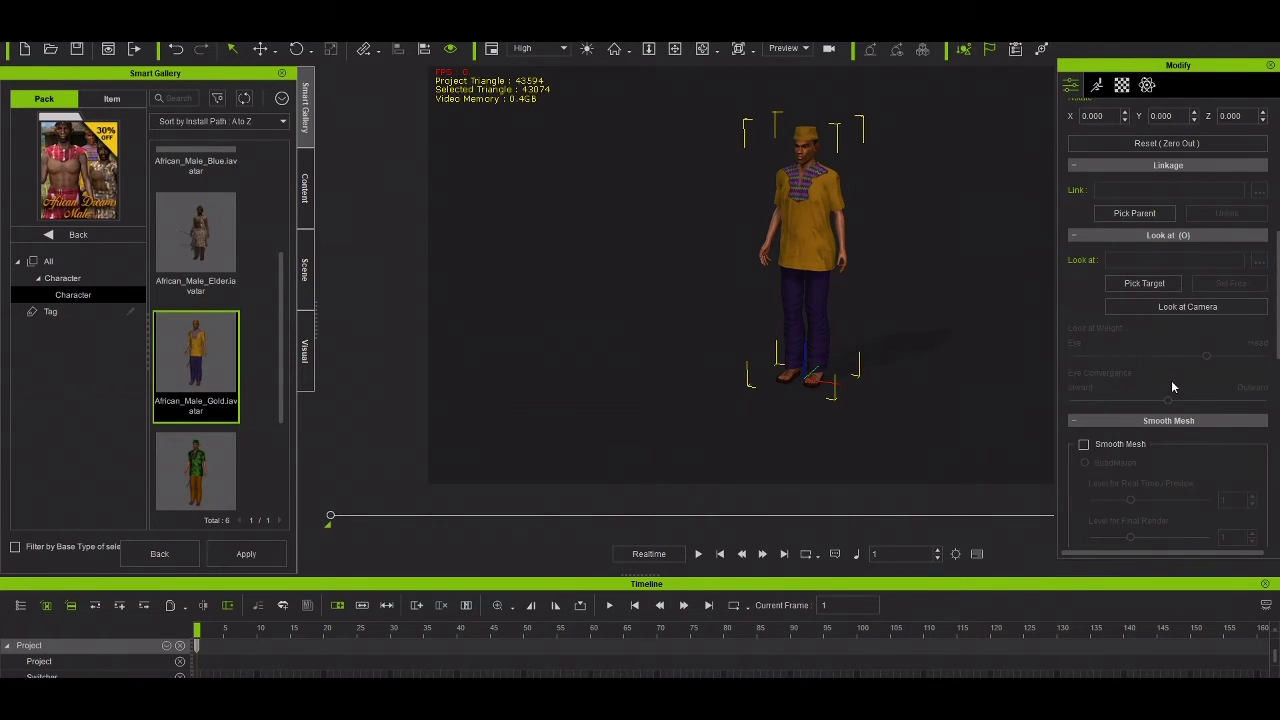
scroll(1146, 305, "down", 6)
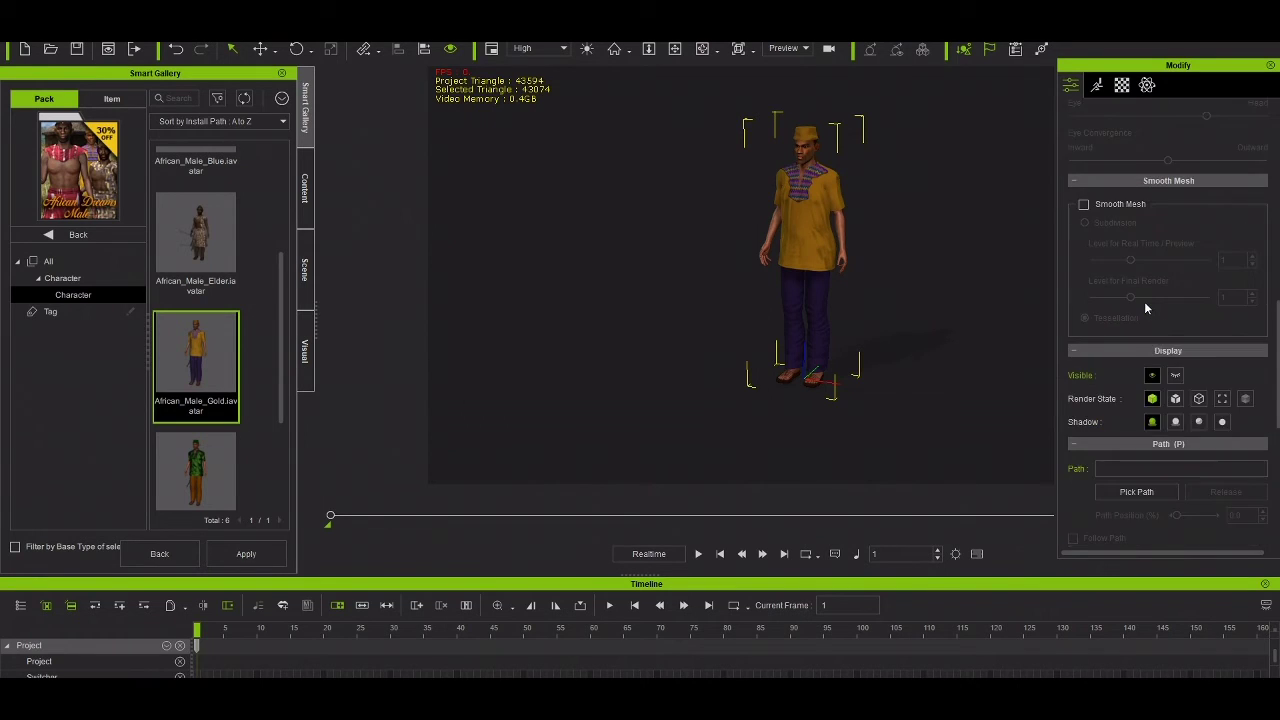
scroll(1146, 308, "down", 2)
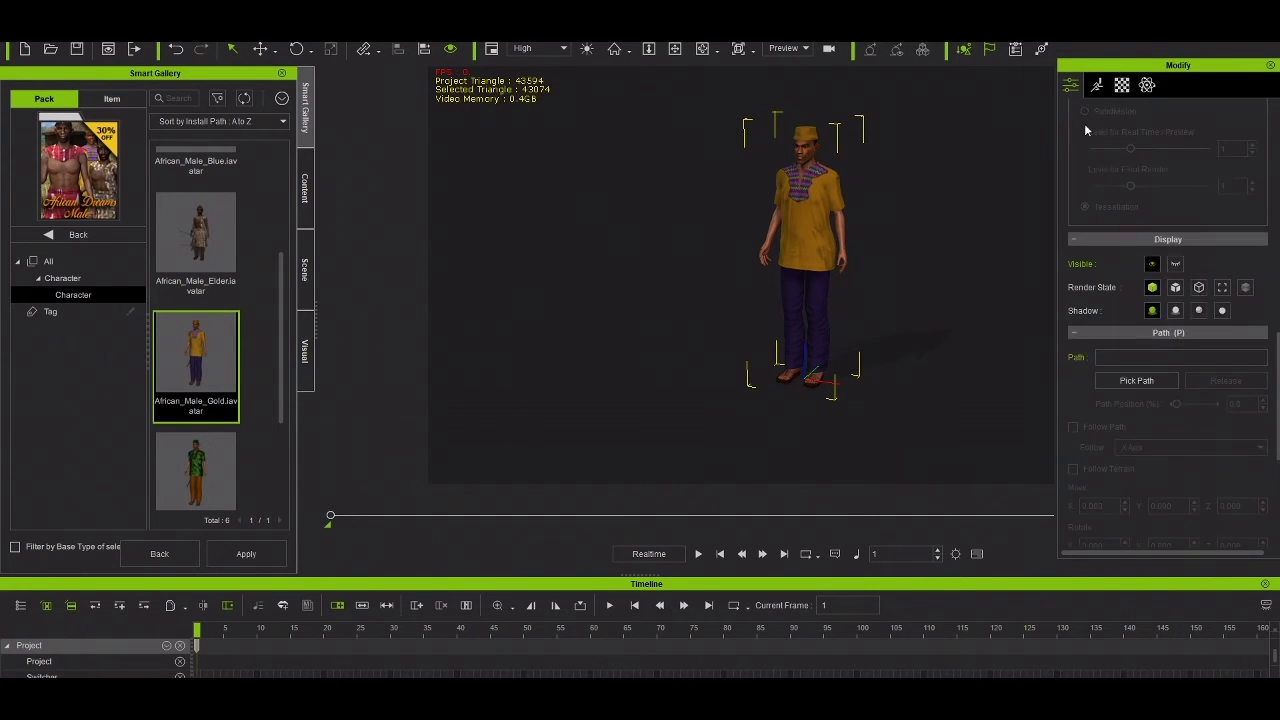
Examine the avatar's body, facial, morph and plugin motion options again, along with its material list.
left_click(1097, 87)
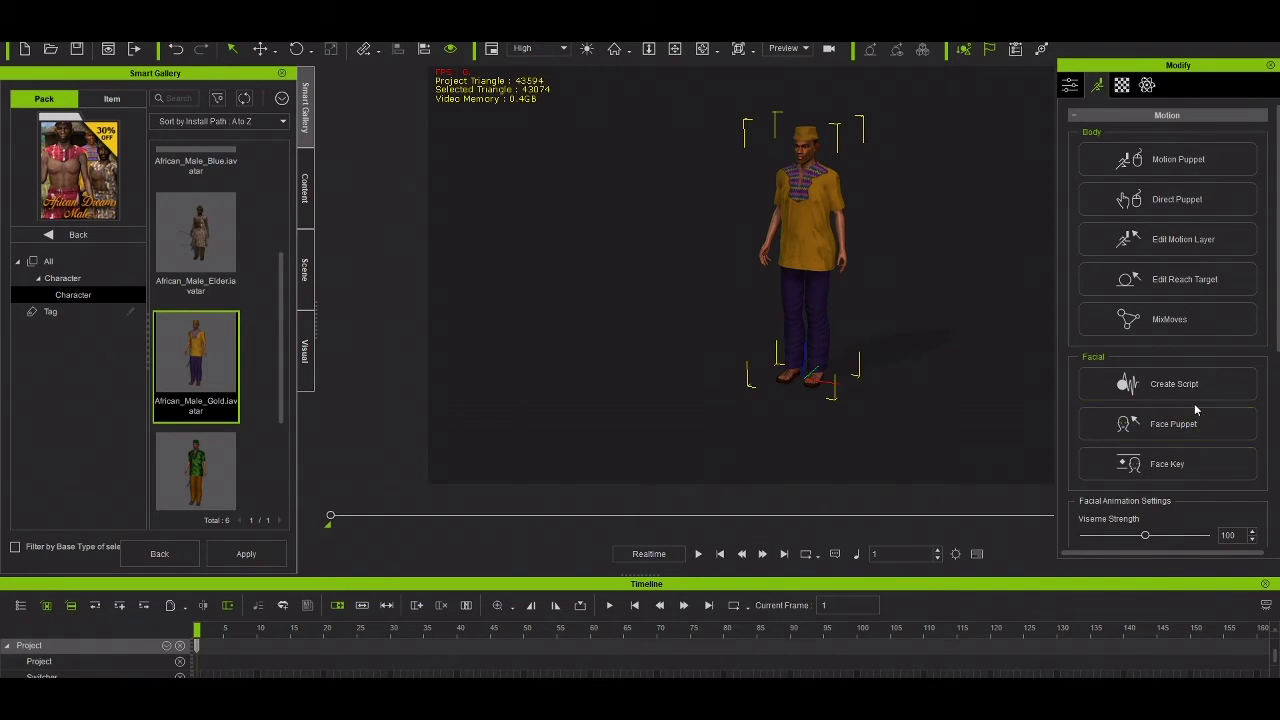
scroll(1194, 403, "down", 4)
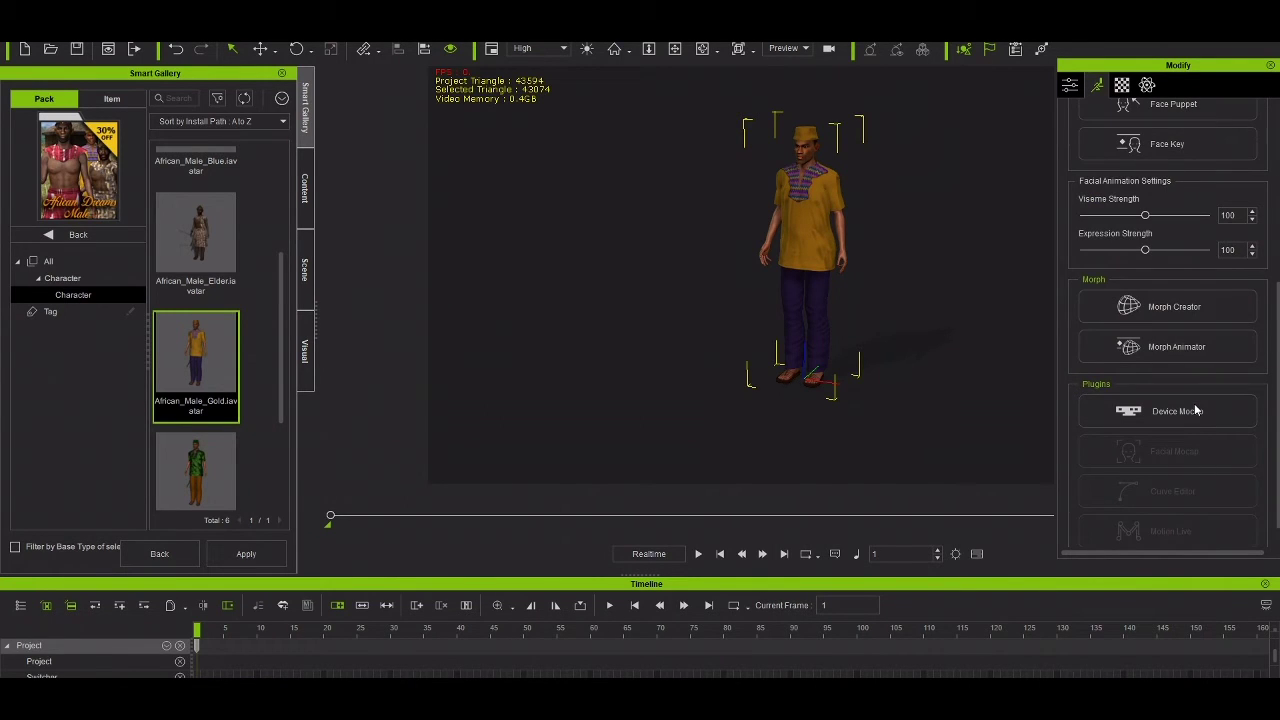
scroll(1195, 410, "up", 4)
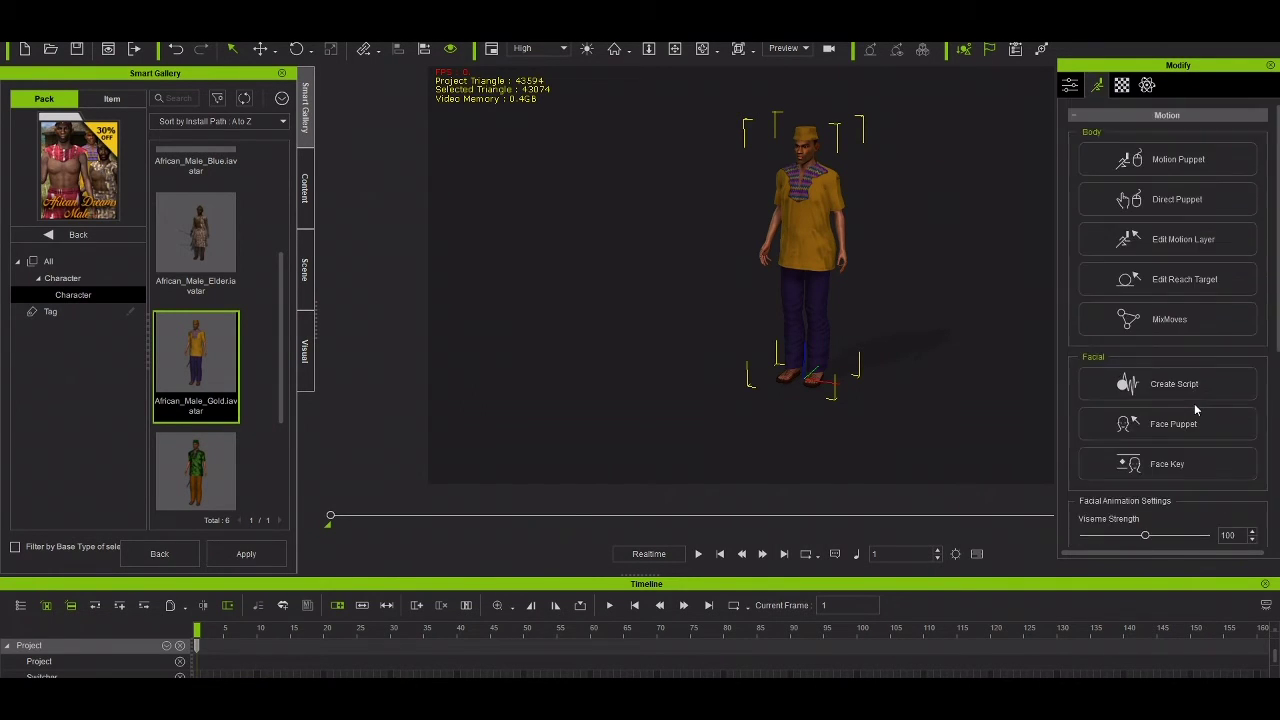
left_click(1122, 85)
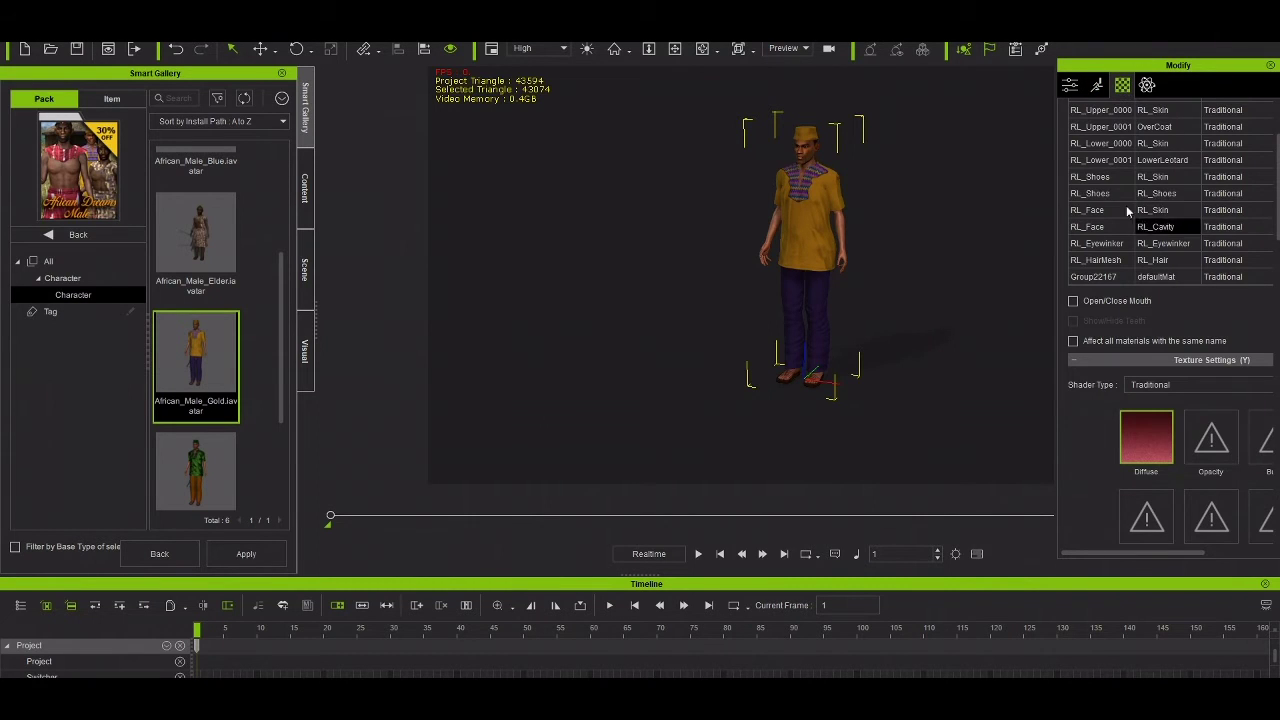
left_click(1097, 85)
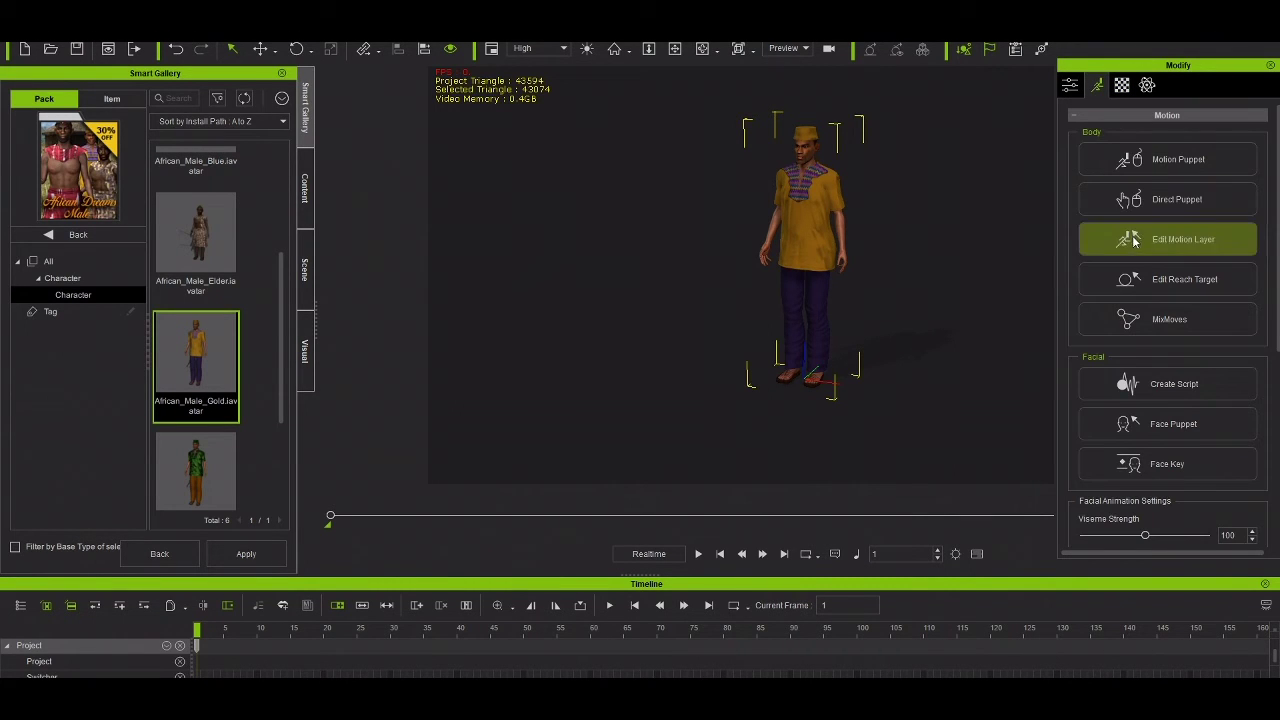
scroll(1133, 241, "down", 8)
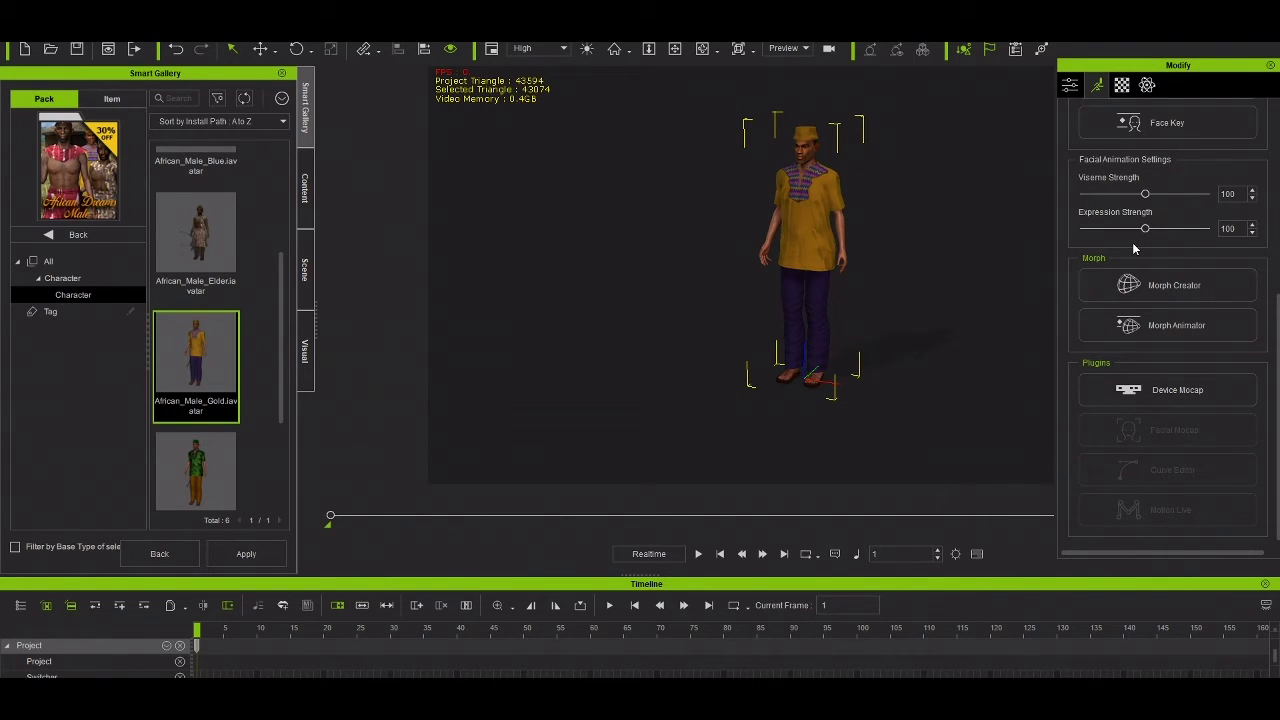
scroll(1133, 248, "up", 8)
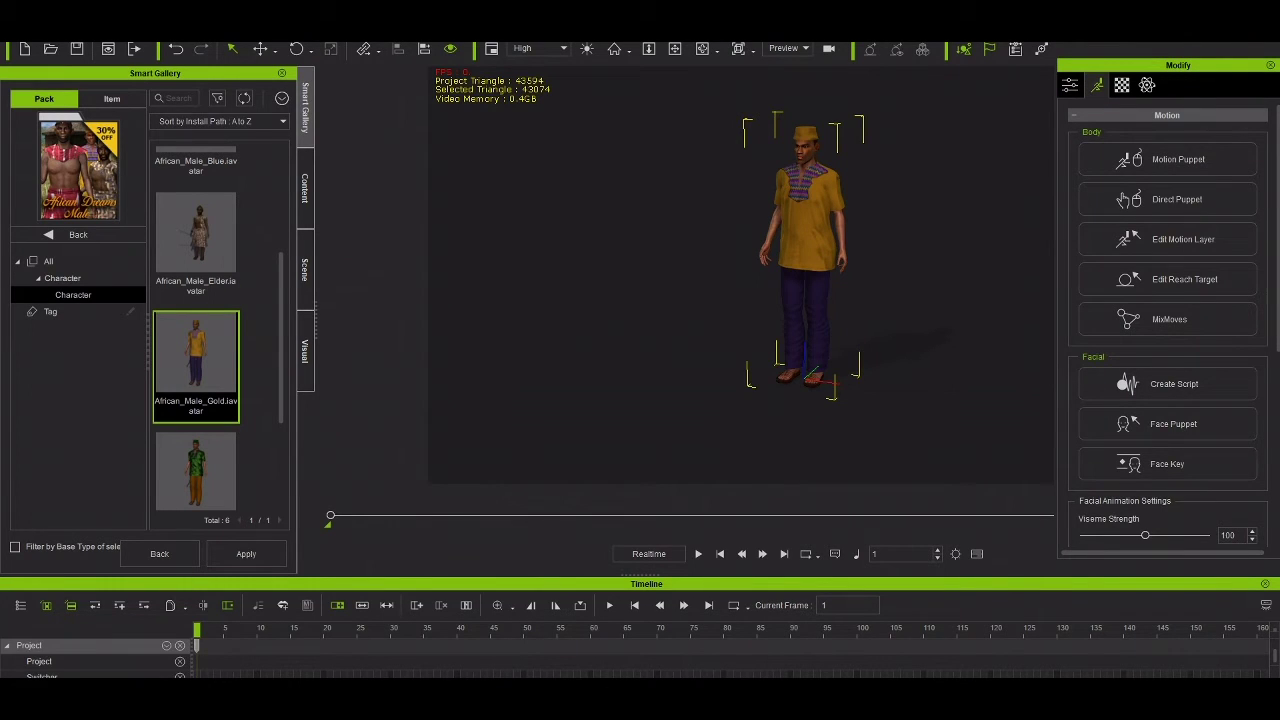
left_click(1122, 85)
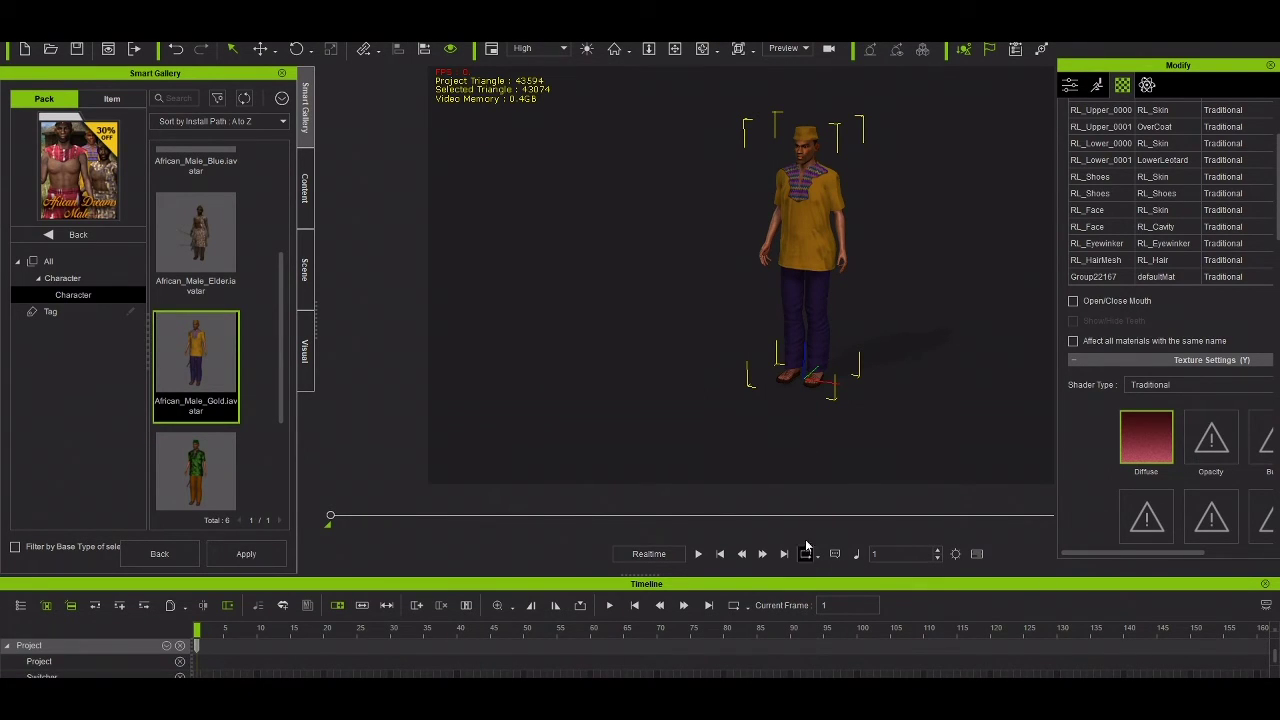
Enlarge the Timeline and examine the avatar's Motion track, including its Gesture and Motion Layer sub-tracks.
left_click_drag(787, 577, 787, 391)
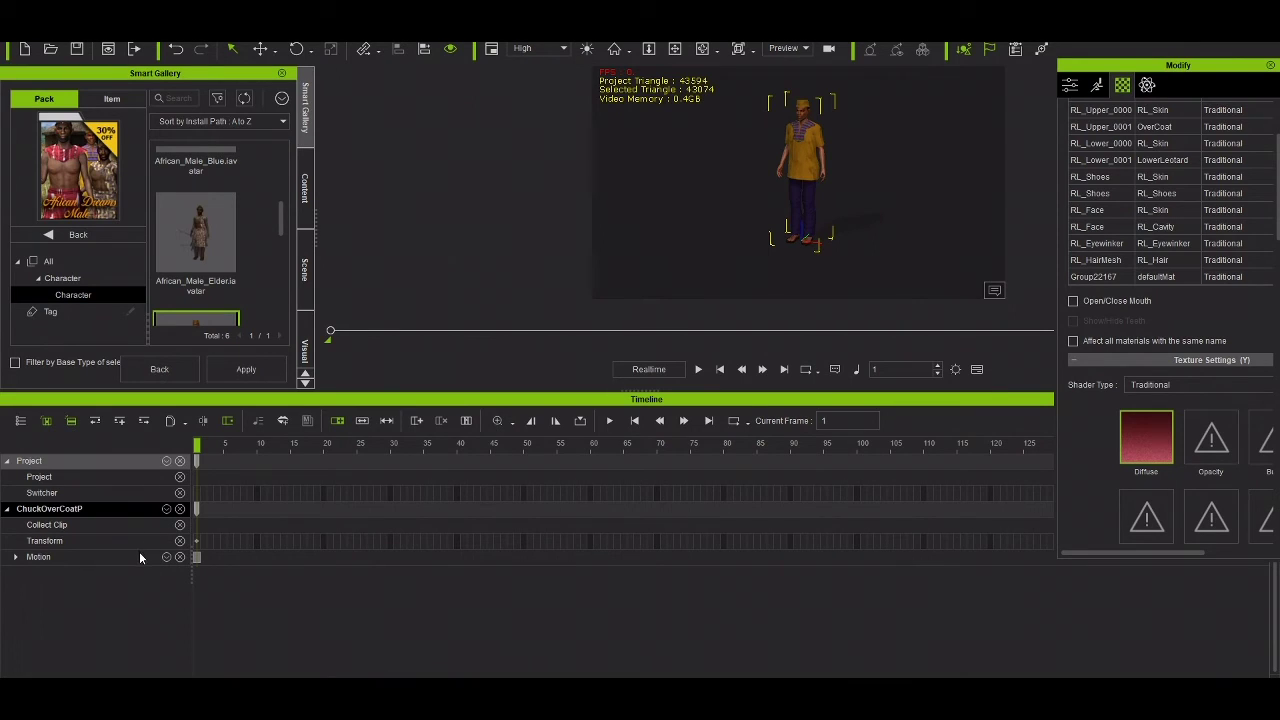
left_click(7, 509)
left_click(7, 509)
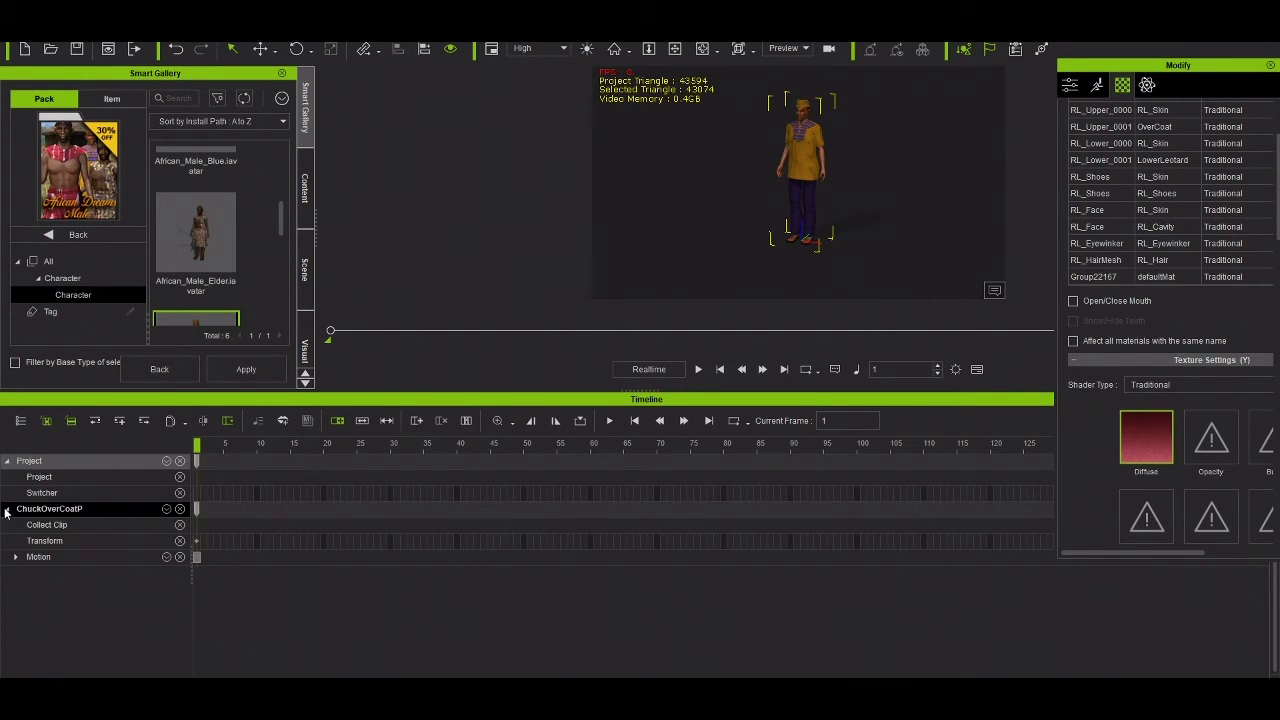
left_click(17, 558)
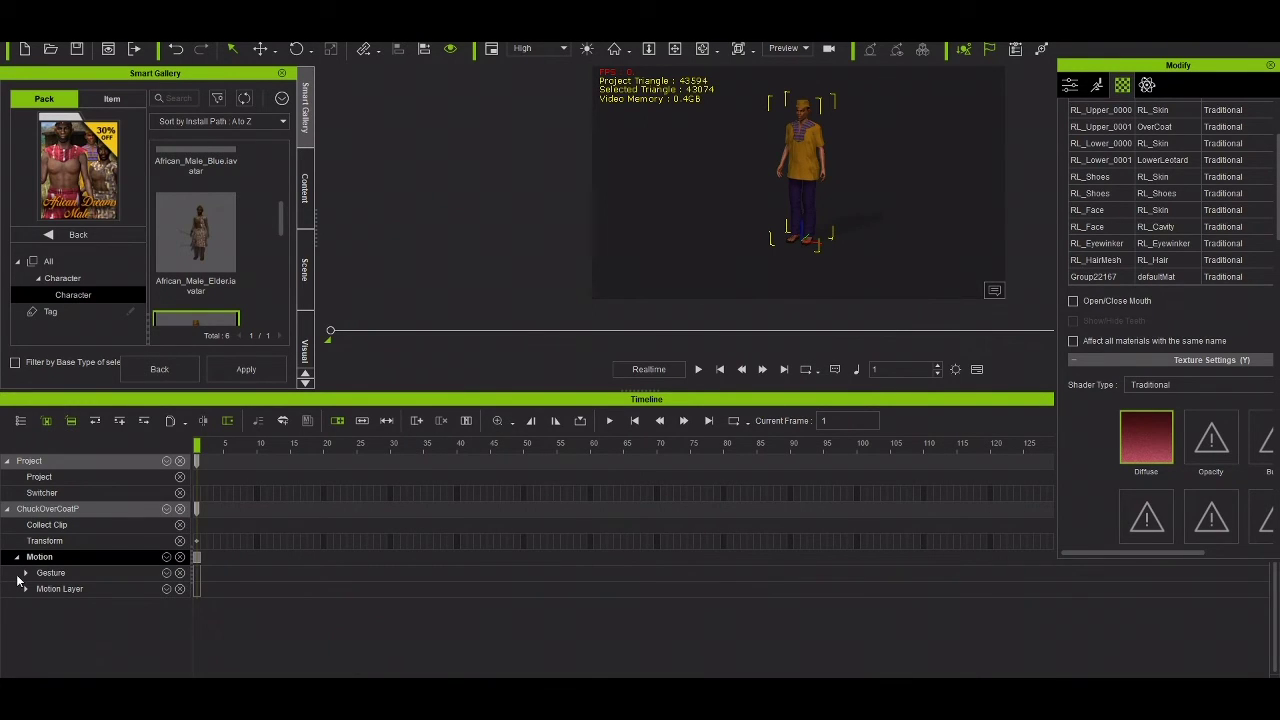
left_click(25, 573)
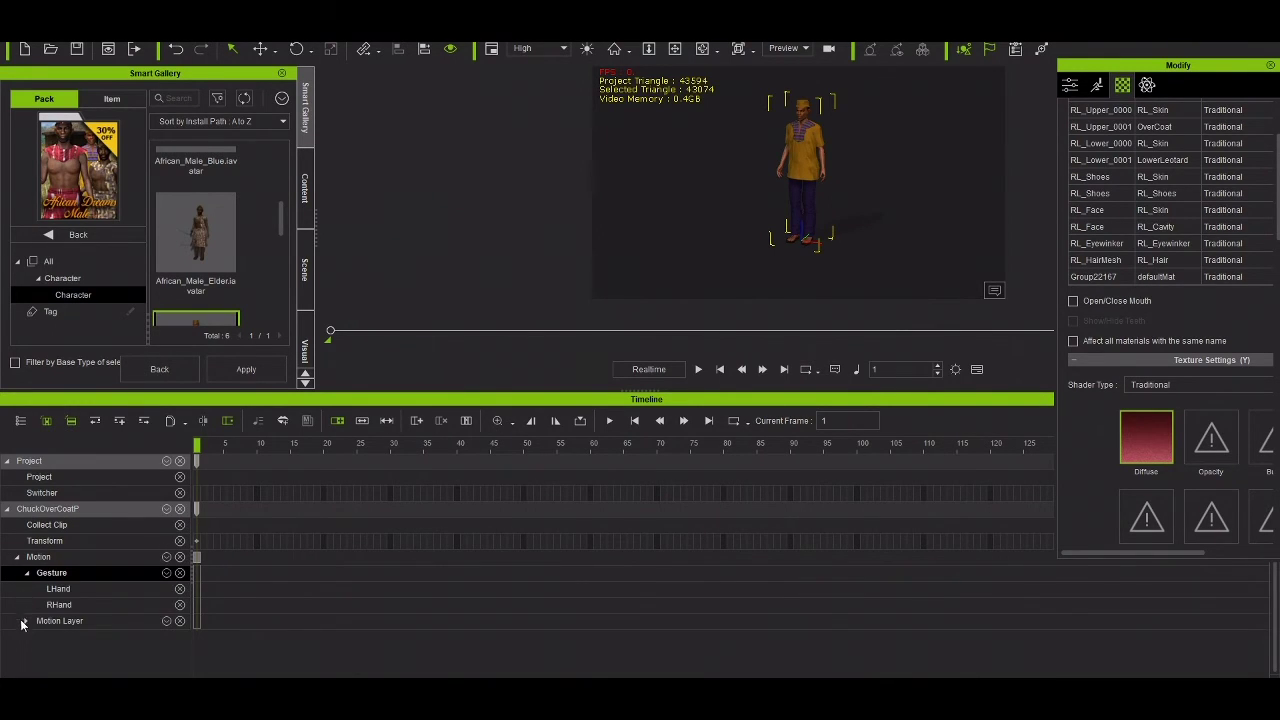
left_click(25, 621)
left_click(25, 621)
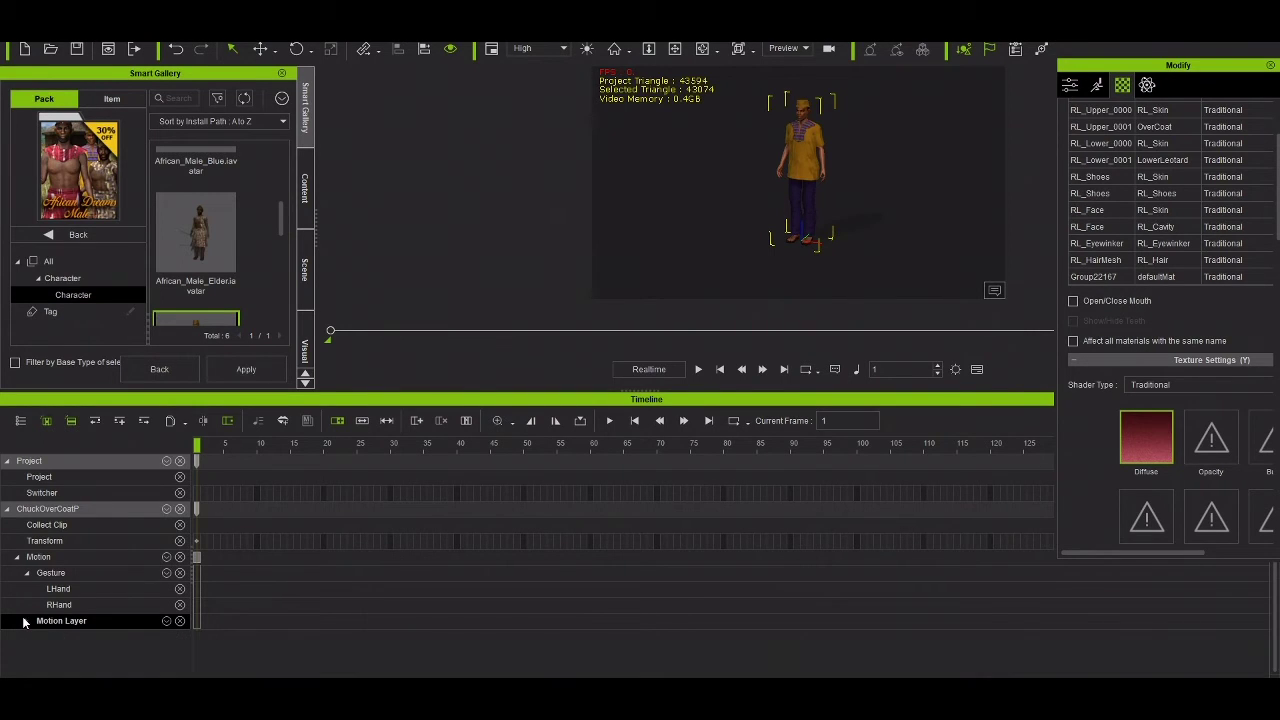
left_click(26, 573)
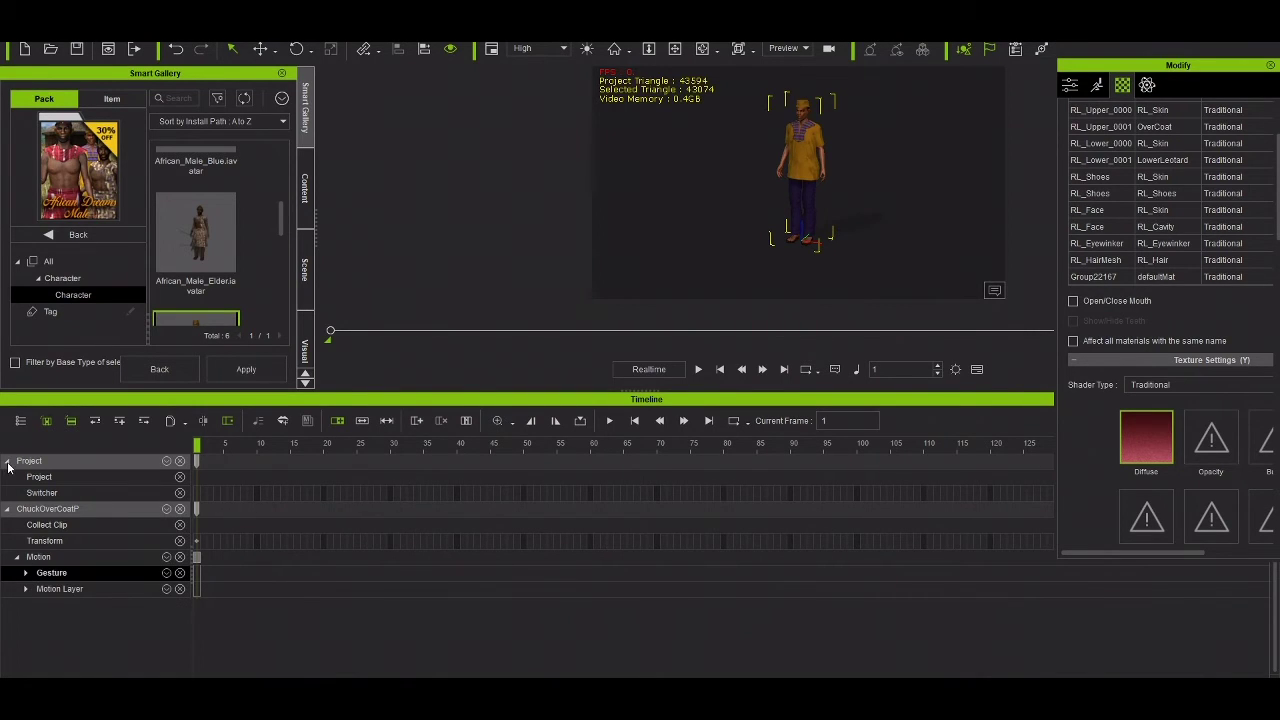
Collapse and re-expand the Project track, and reduce the Timeline's height to give the viewport more room.
left_click(7, 461)
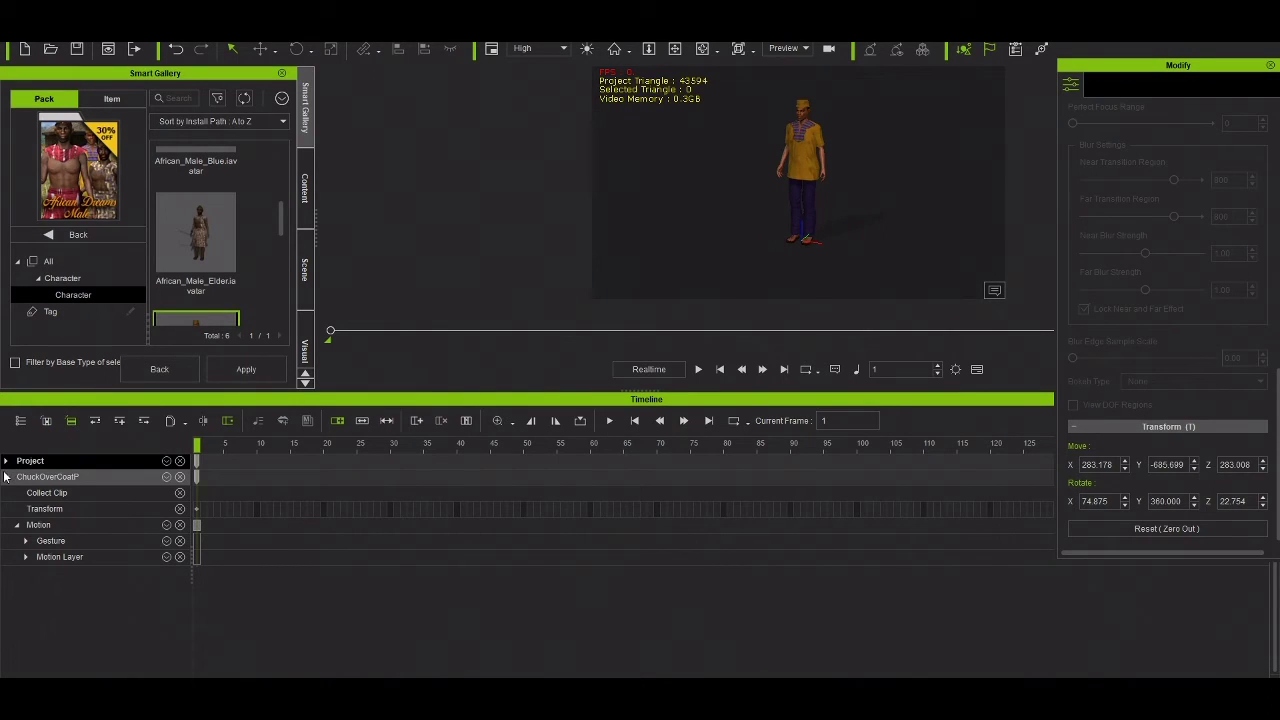
left_click(7, 464)
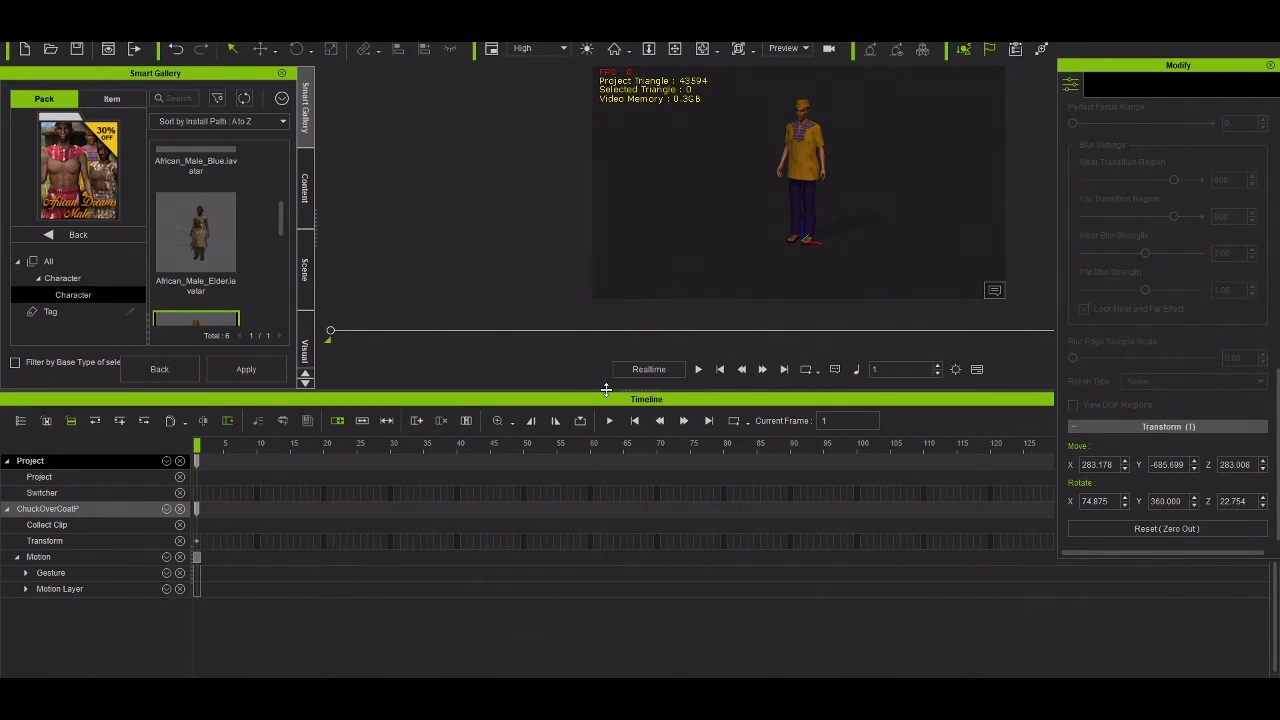
left_click_drag(606, 389, 612, 509)
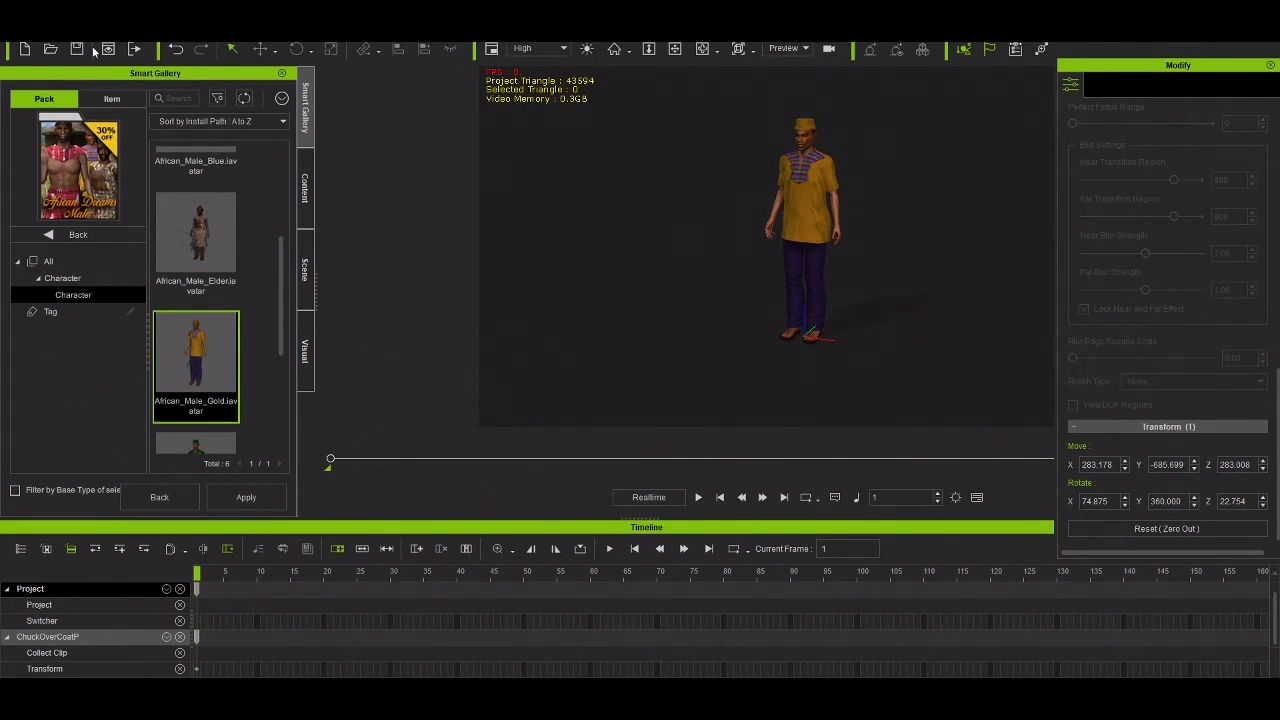
Open Motion Puppet for the avatar and move its dialog clear of the character.
left_click(812, 202)
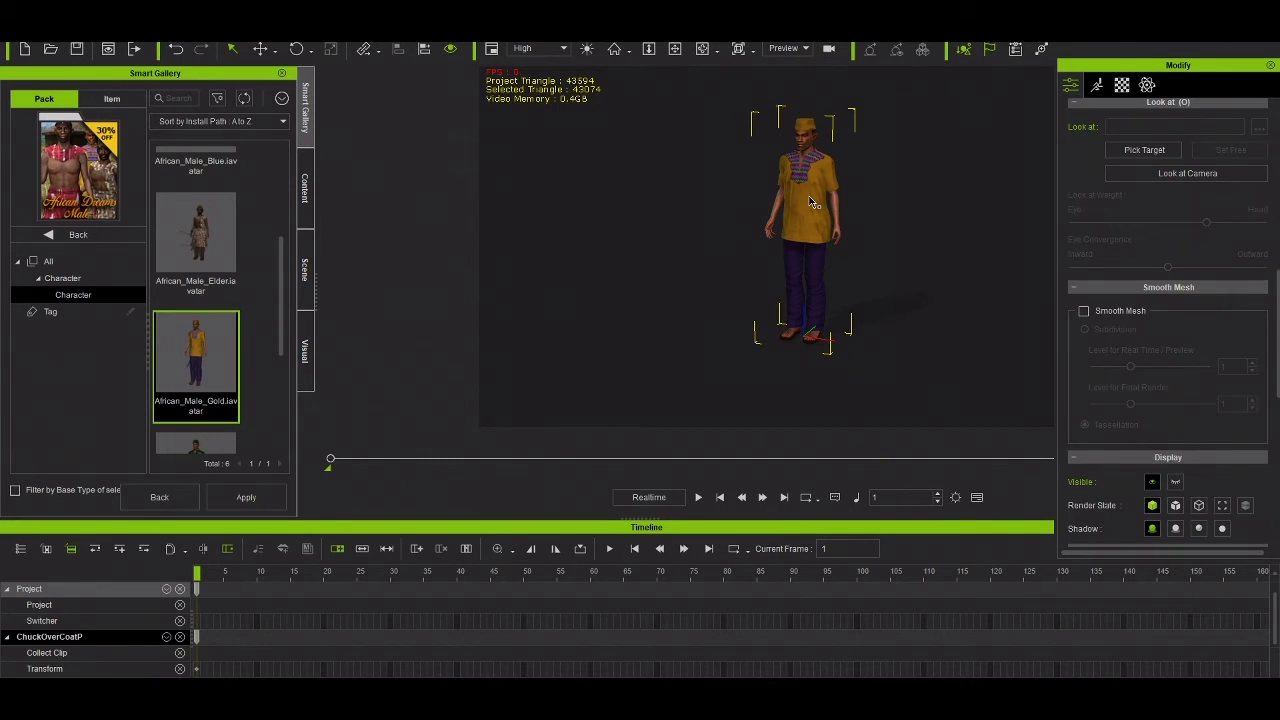
left_click(1097, 85)
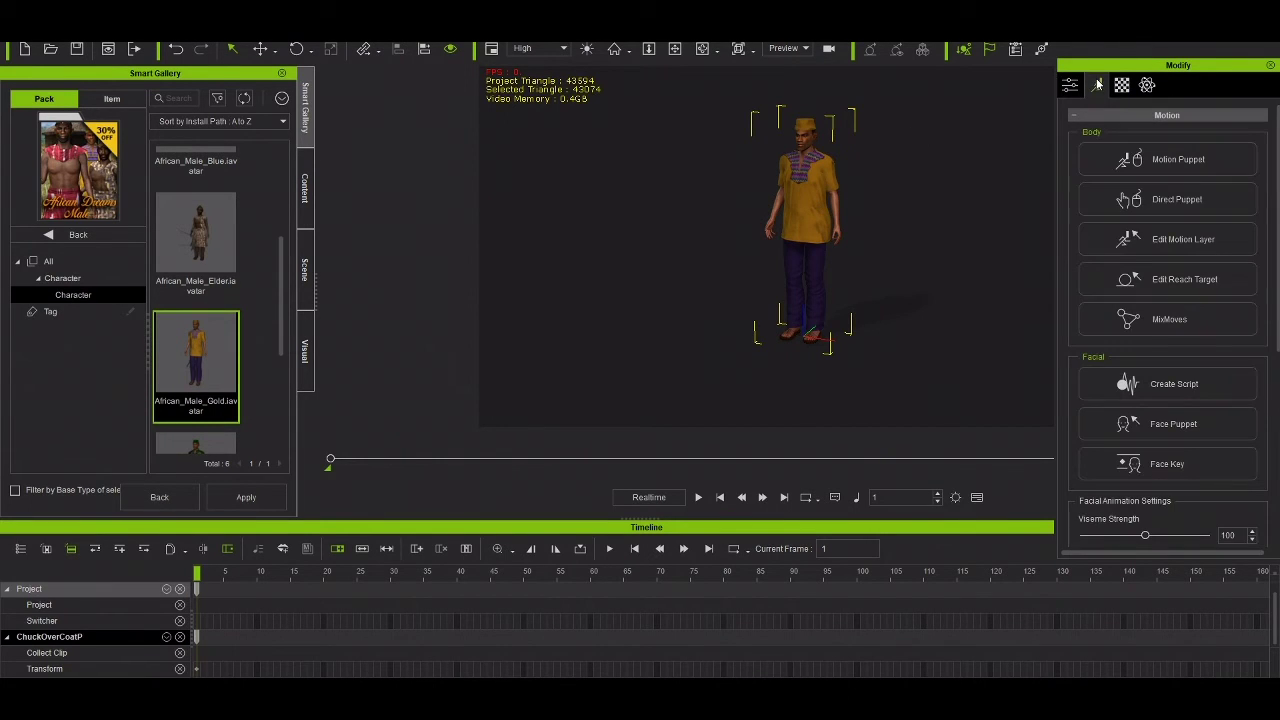
left_click(1185, 159)
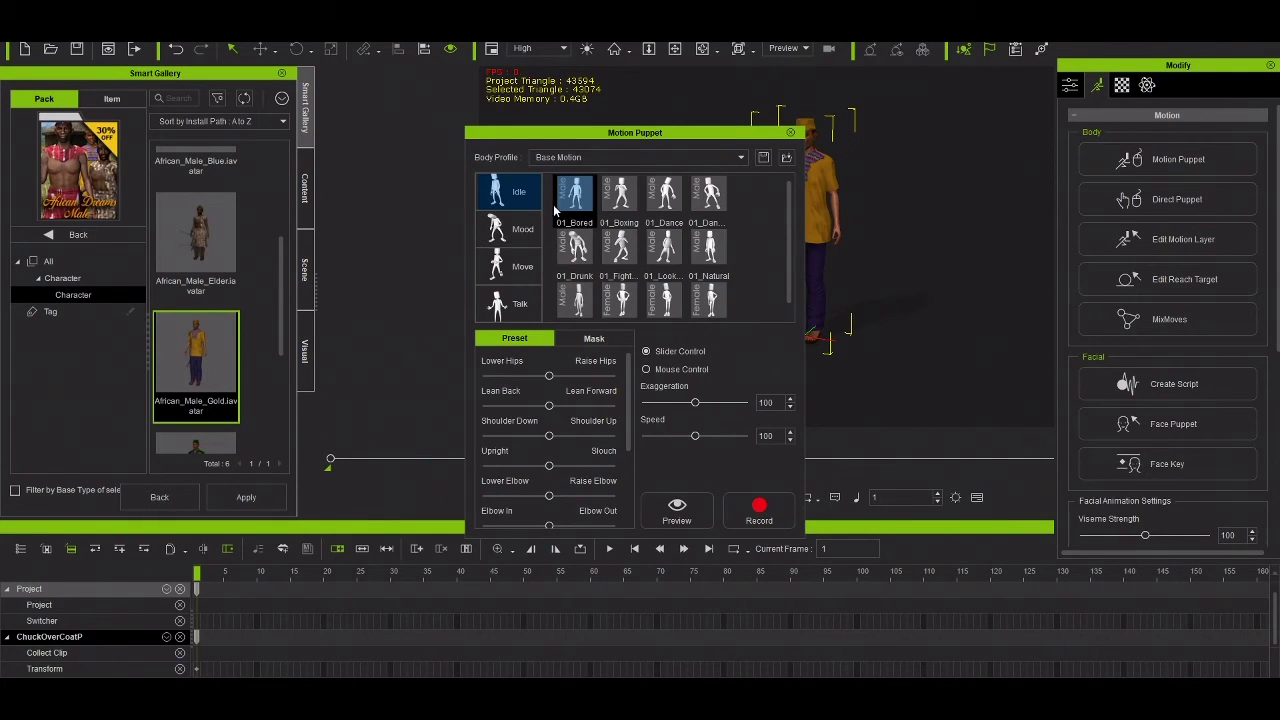
left_click_drag(669, 140, 1182, 145)
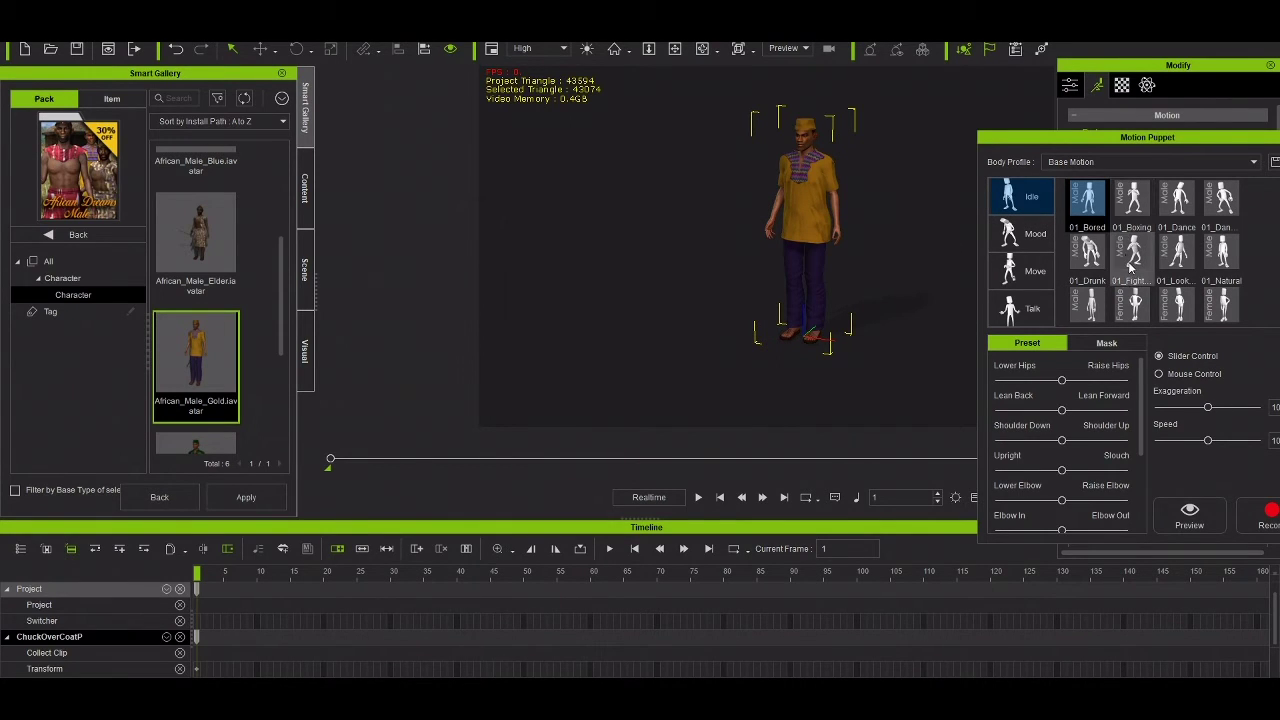
Choose the male 01_Surp... motion from the Mood set, preview it on the avatar, and scrub the playhead back to frame 1.
left_click(1038, 240)
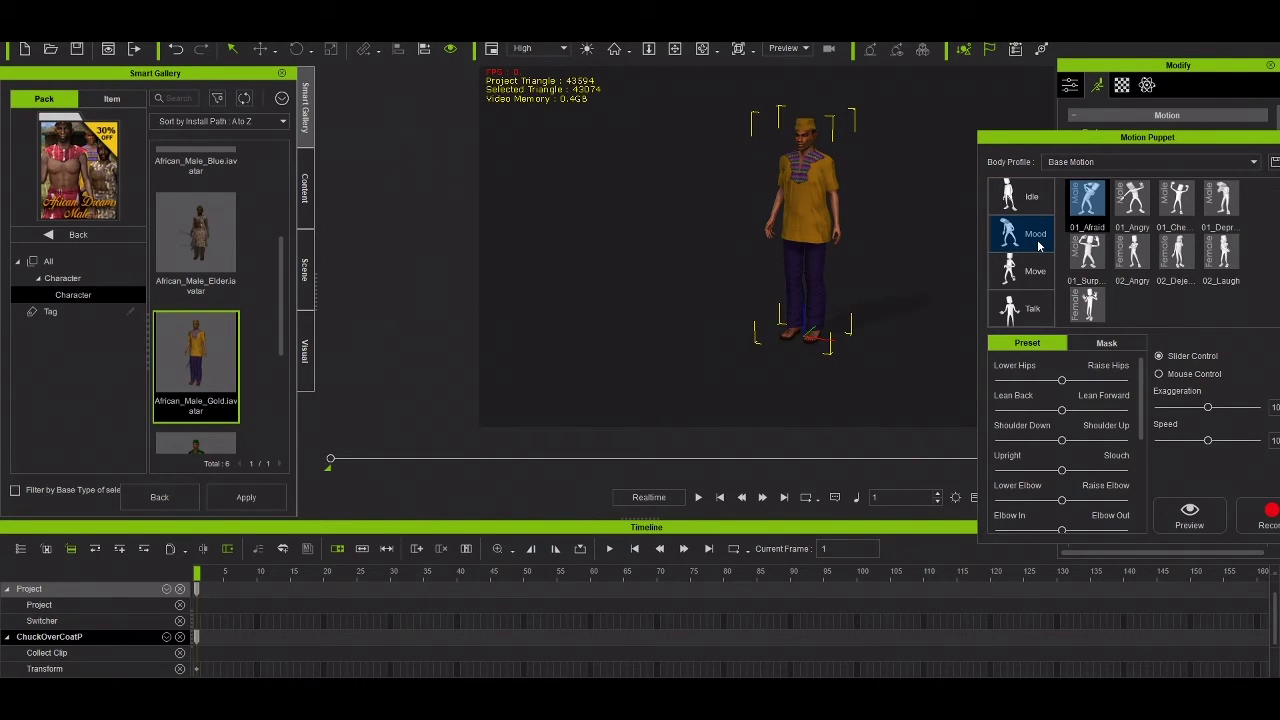
left_click(1096, 262)
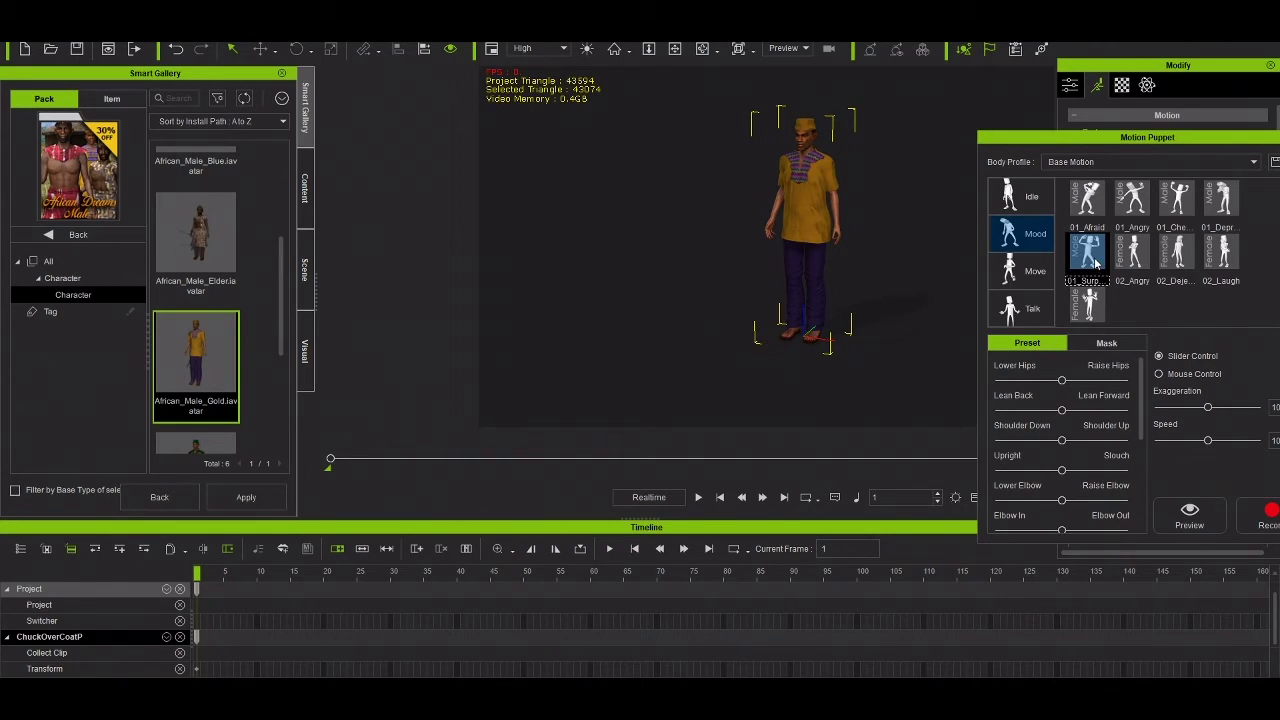
left_click(1201, 522)
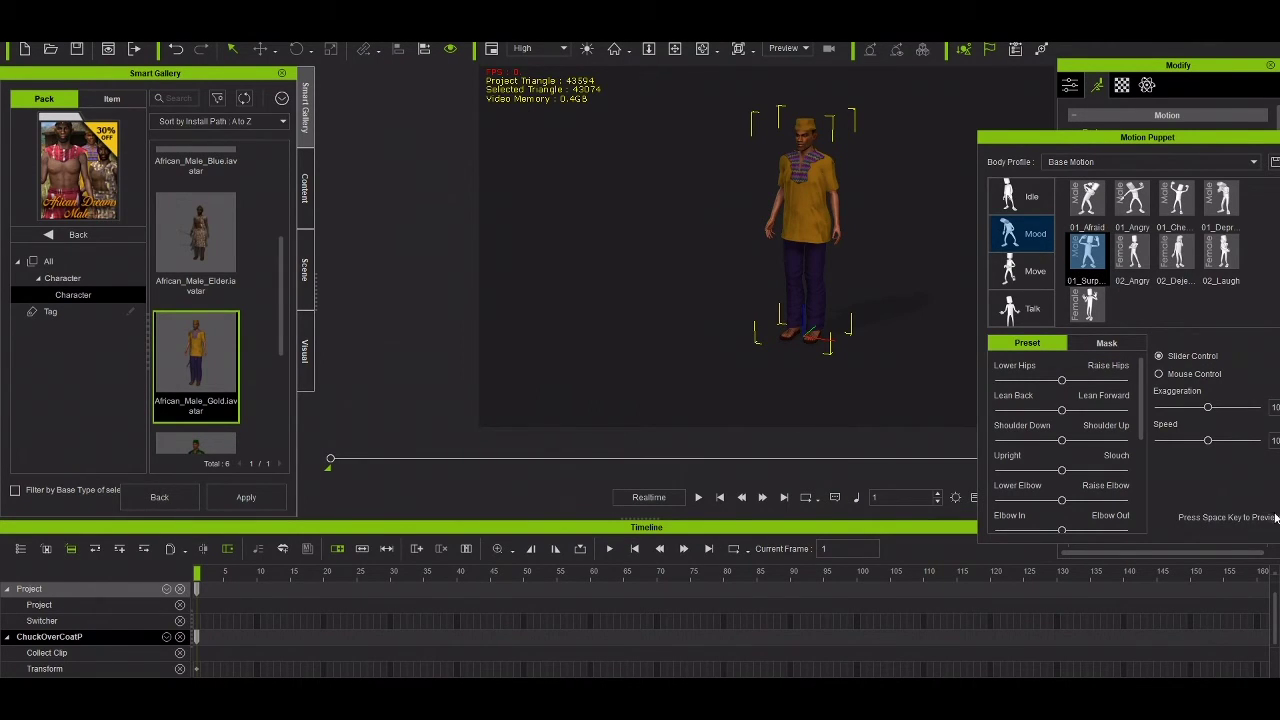
left_click_drag(1122, 143, 1091, 139)
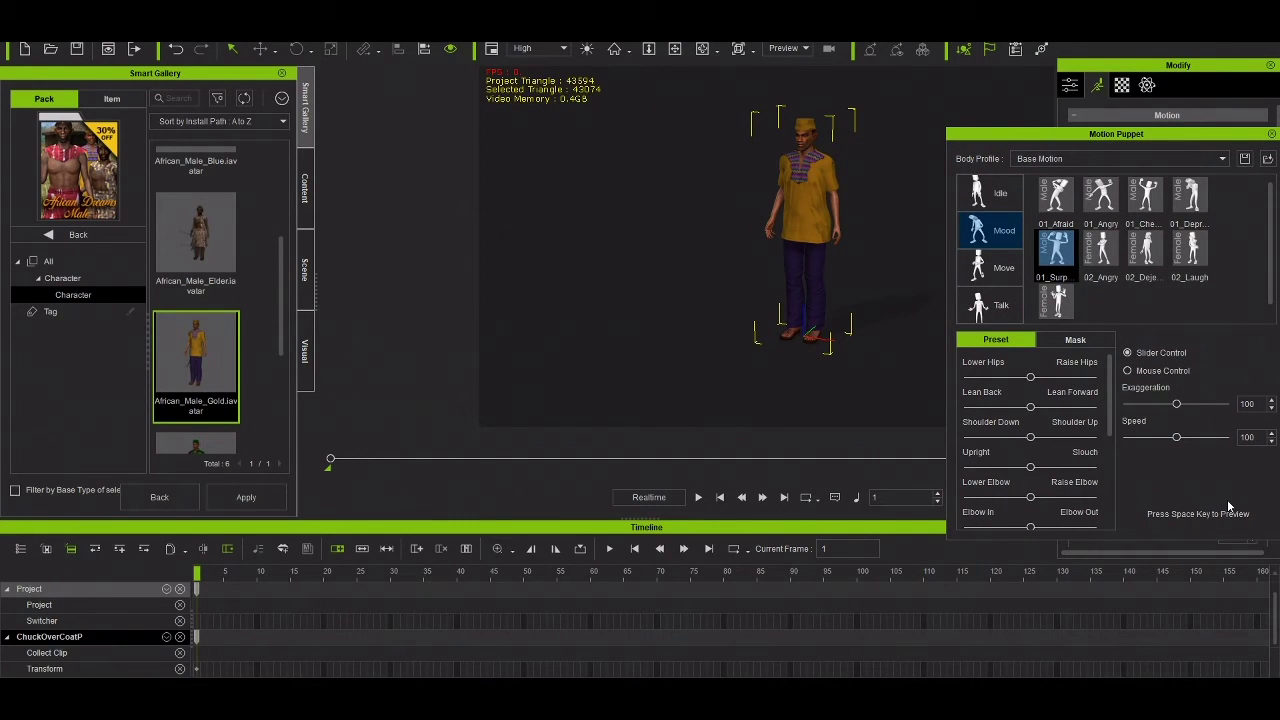
key("space")
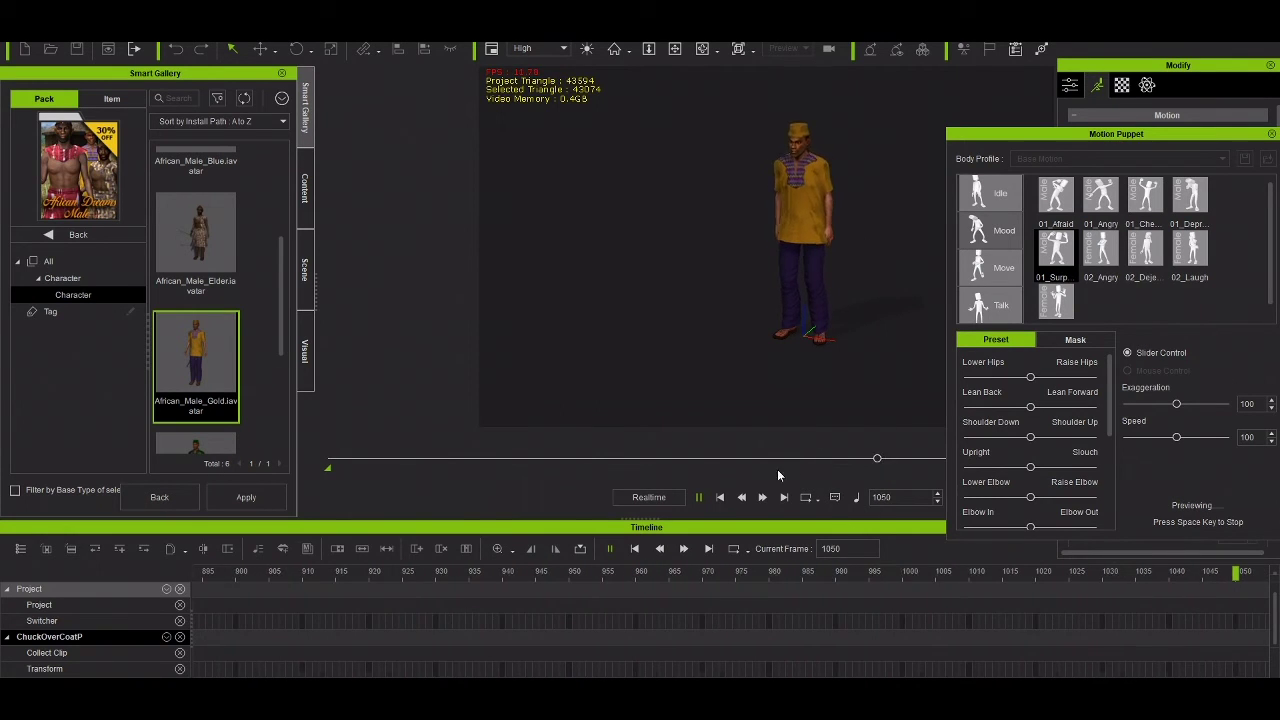
left_click(698, 498)
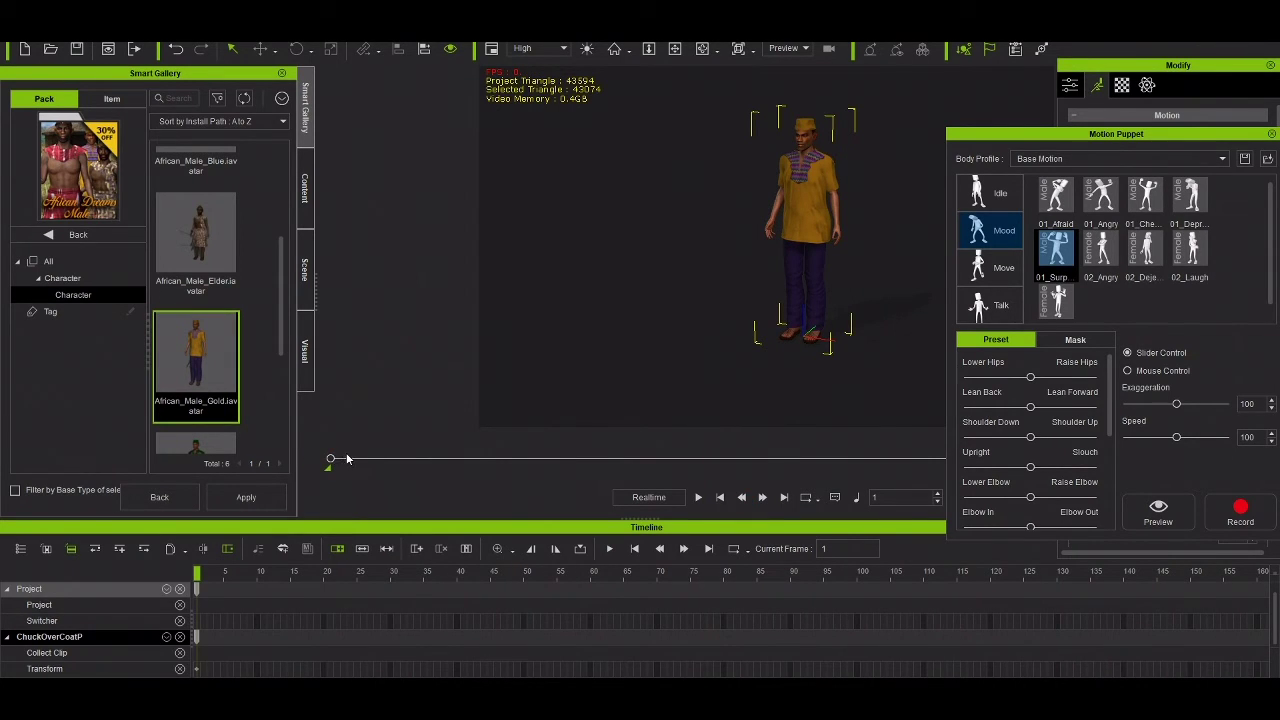
left_click_drag(331, 462, 655, 460)
left_click_drag(653, 460, 319, 452)
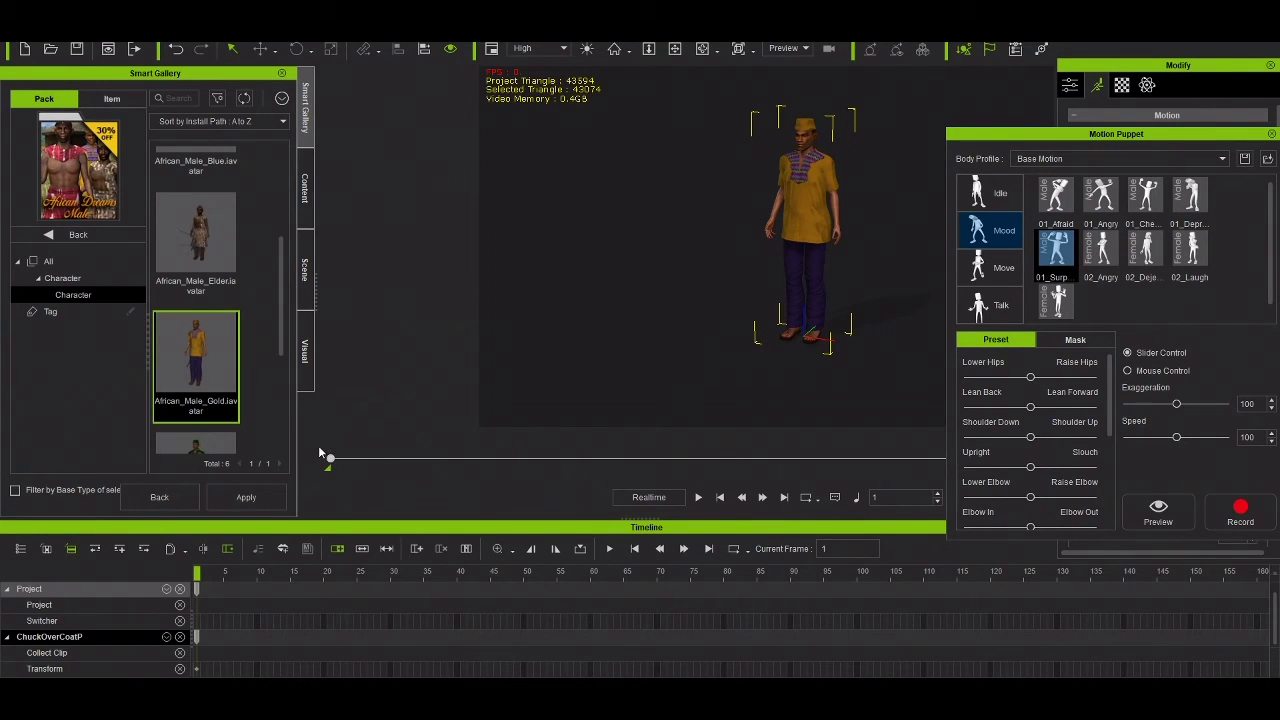
Record the selected Mood motion onto the avatar in two short takes, up to about frame 37 and then frame 70.
left_click(1227, 520)
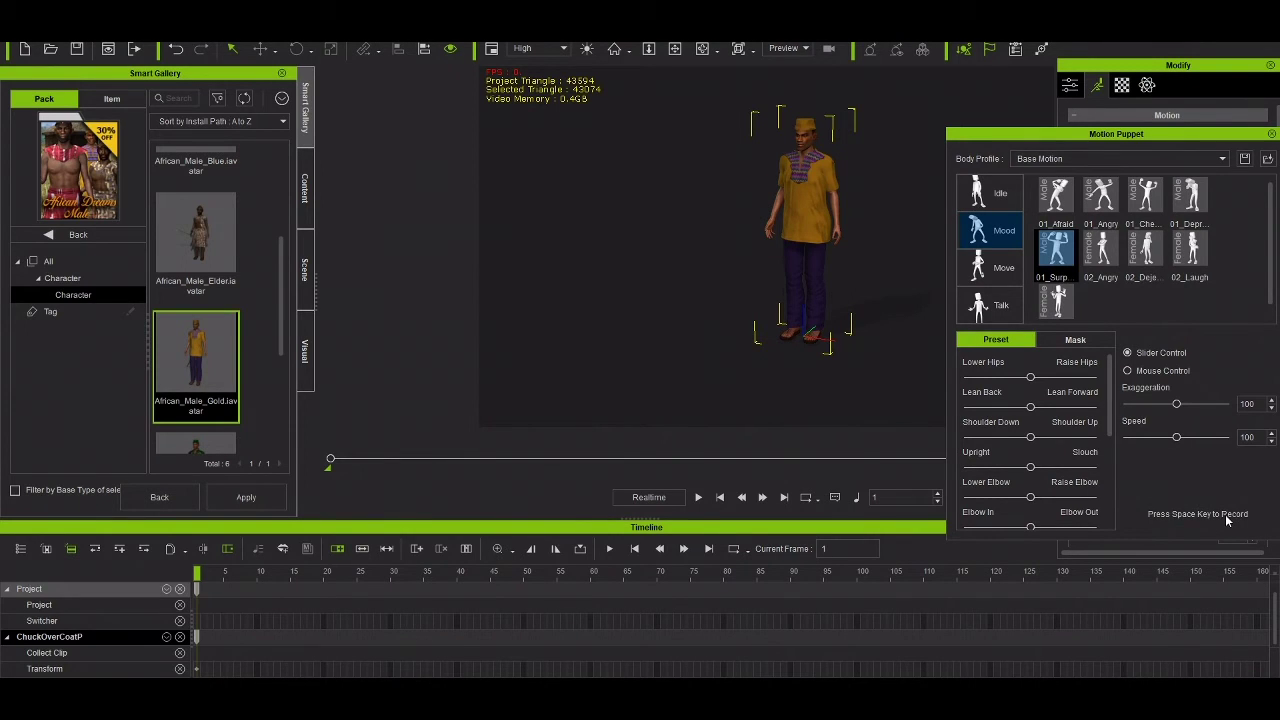
key("space")
key("space")
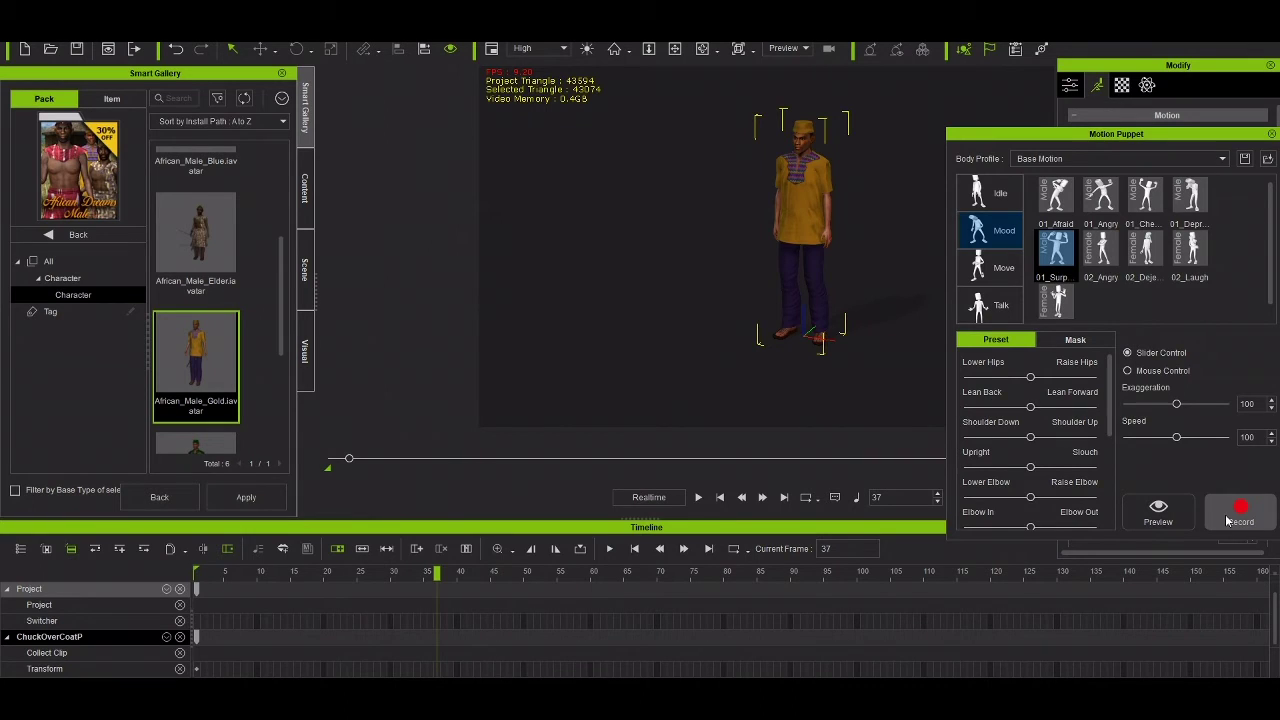
left_click(1227, 520)
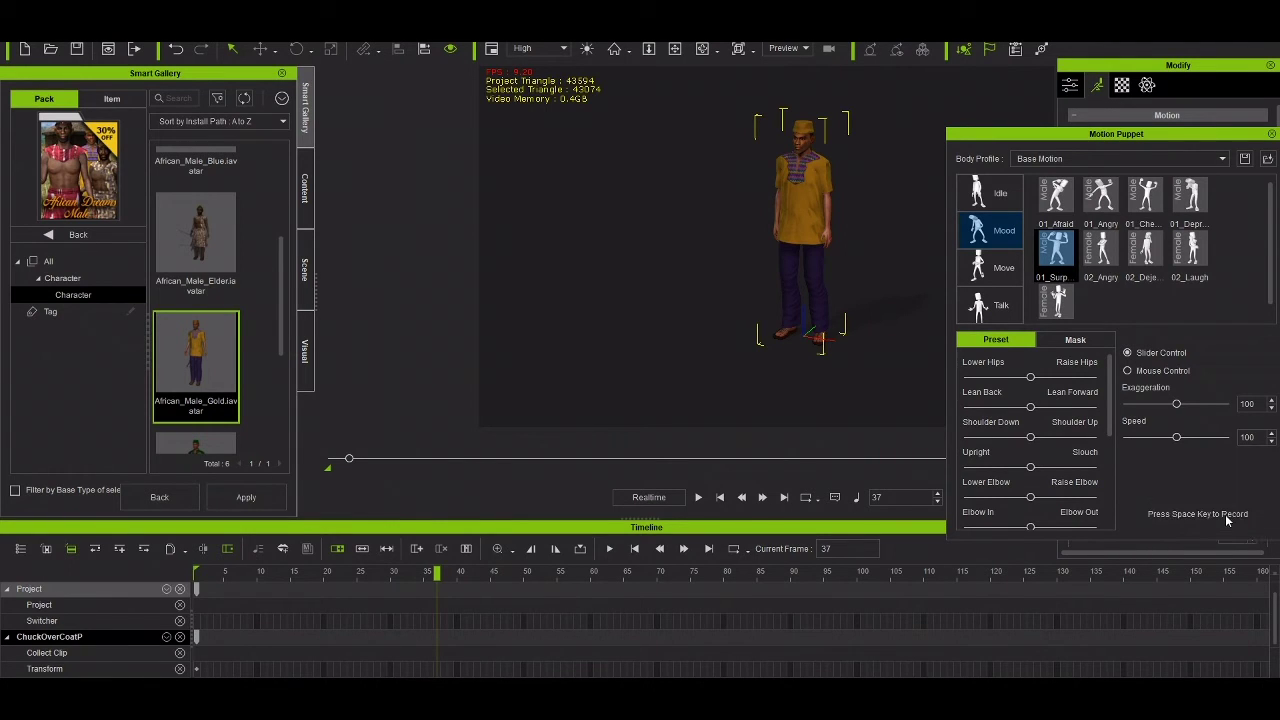
key("space")
key("space")
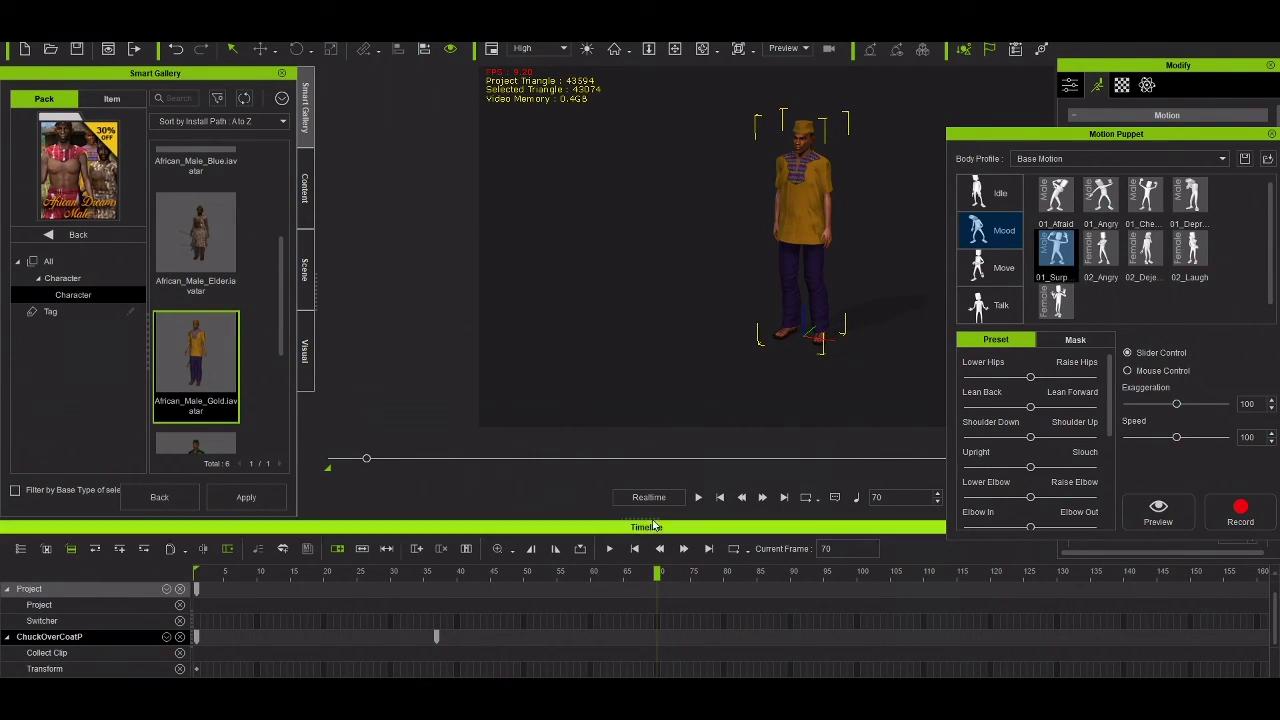
Play the recorded motion back from frame 1, stop it, and return to the first frame.
left_click(329, 461)
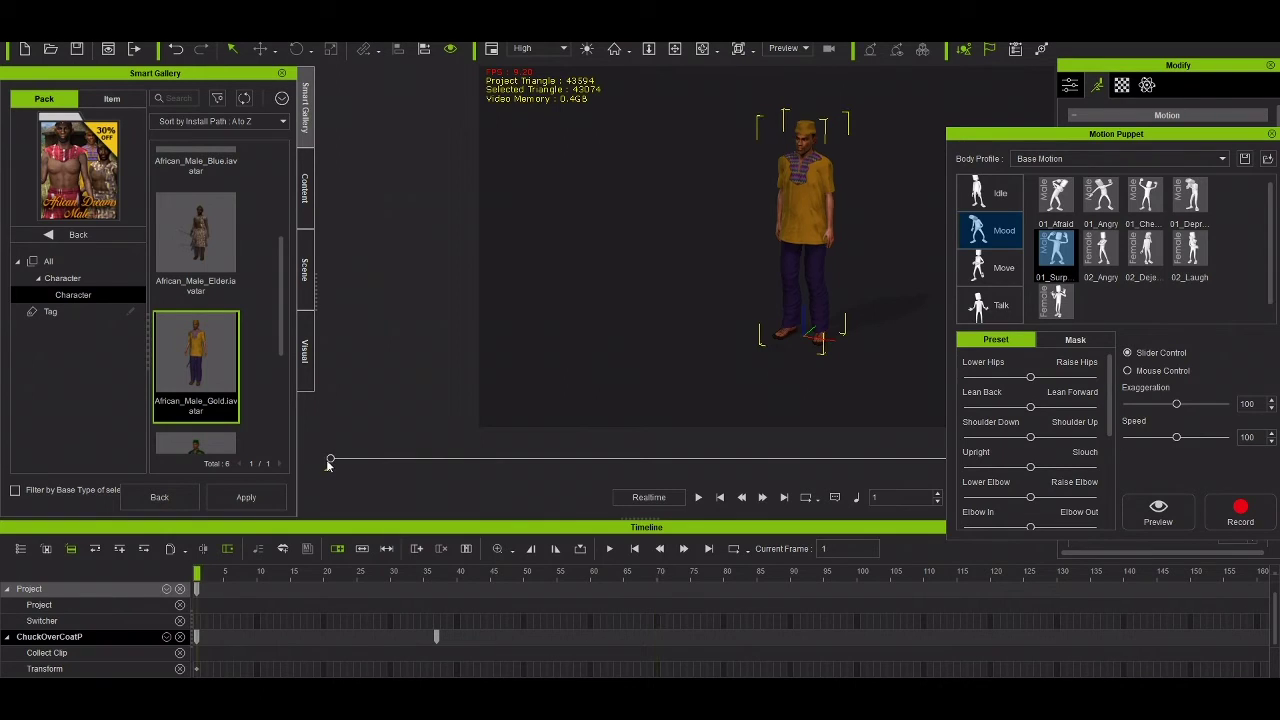
left_click(700, 497)
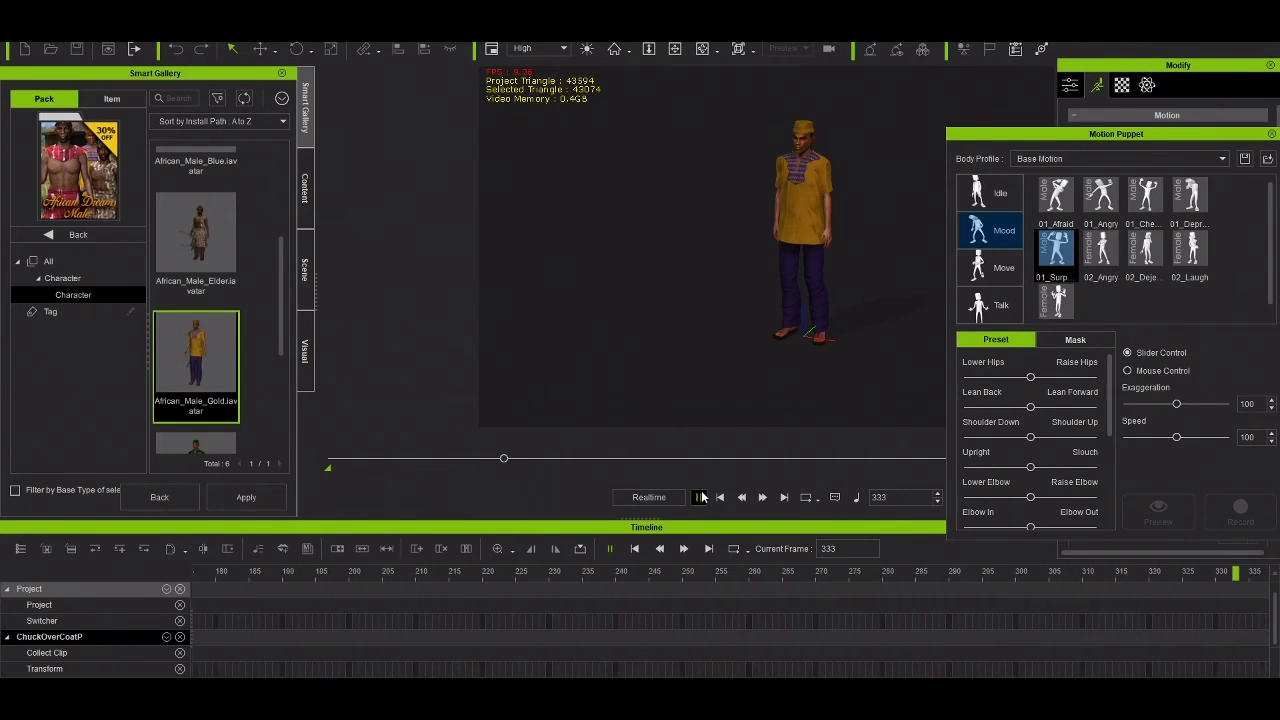
left_click(703, 497)
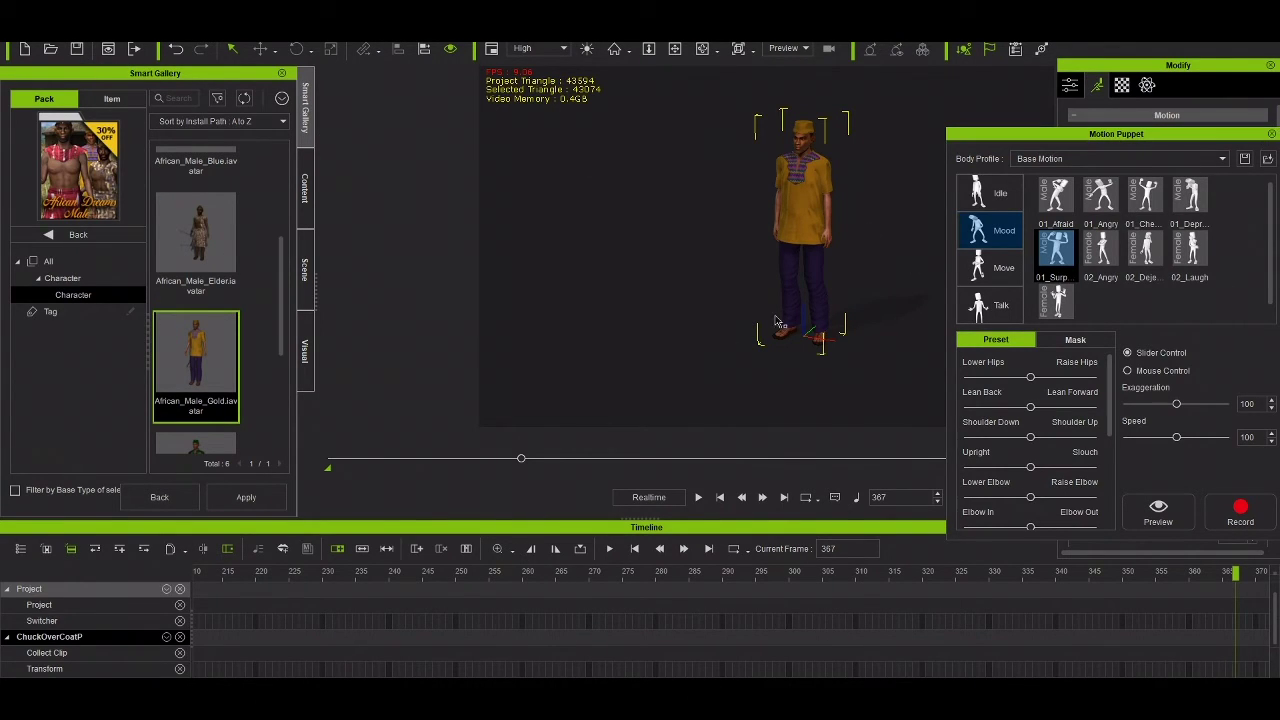
left_click(720, 498)
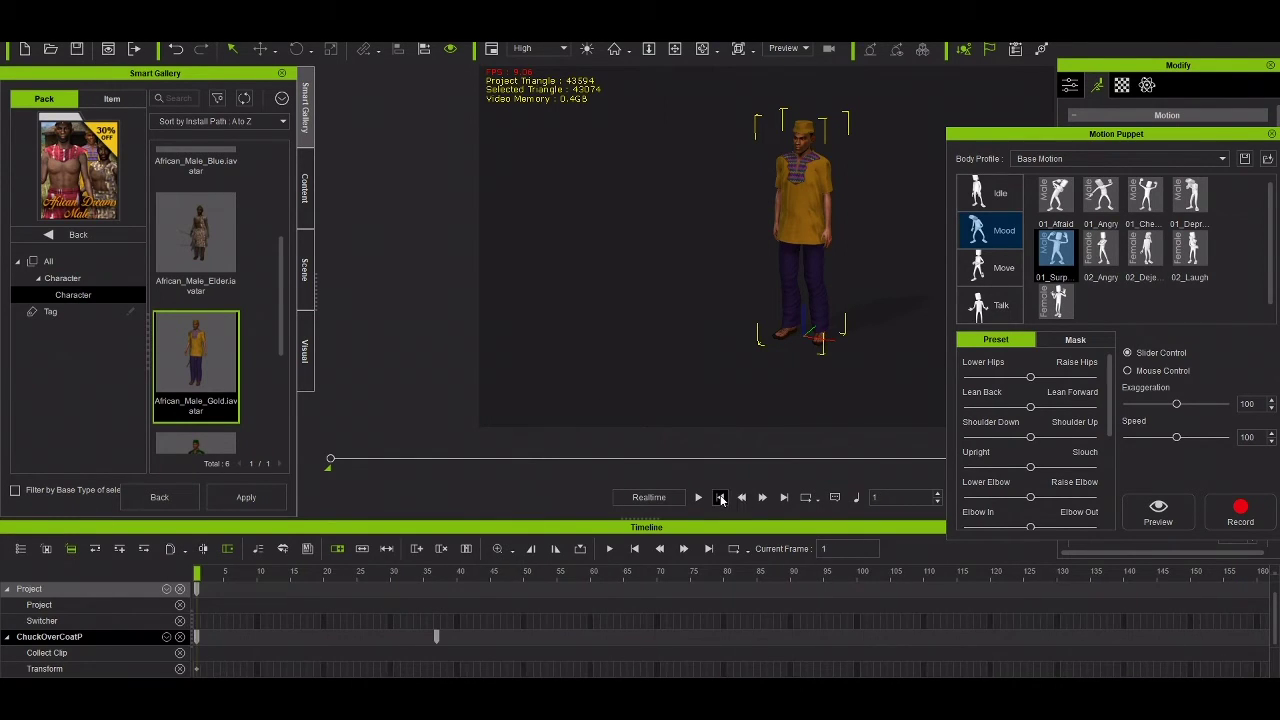
Close Motion Puppet and remove the object animation from the avatar.
left_click(1274, 135)
right_click(782, 194)
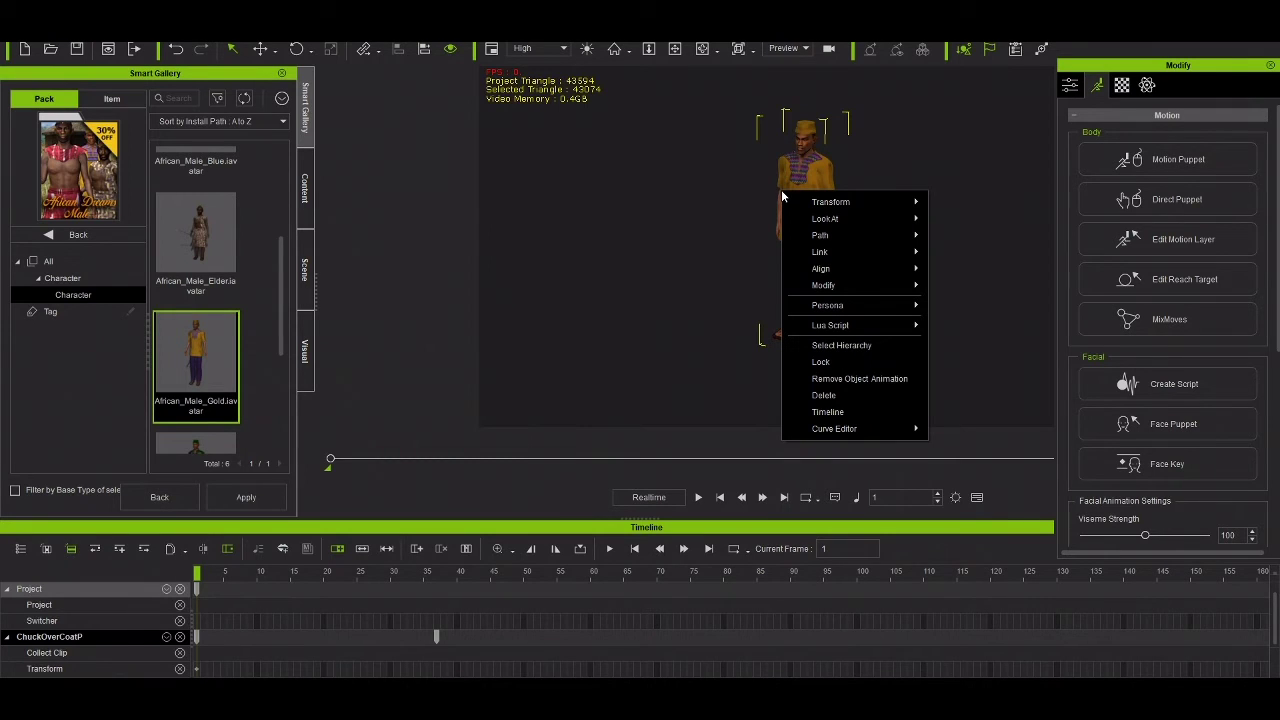
left_click(869, 379)
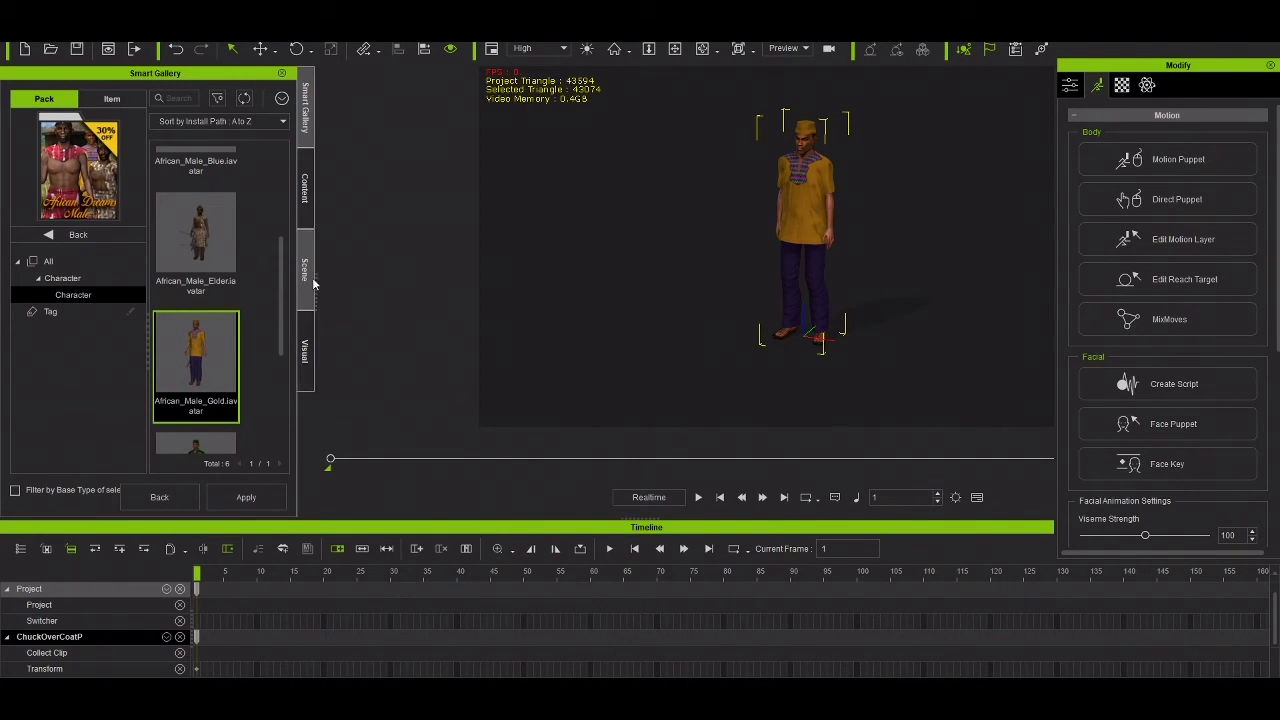
Browse the Avatar content templates, examining the Avatar, Head and Body Part categories and the female CC Cloth items.
left_click(306, 190)
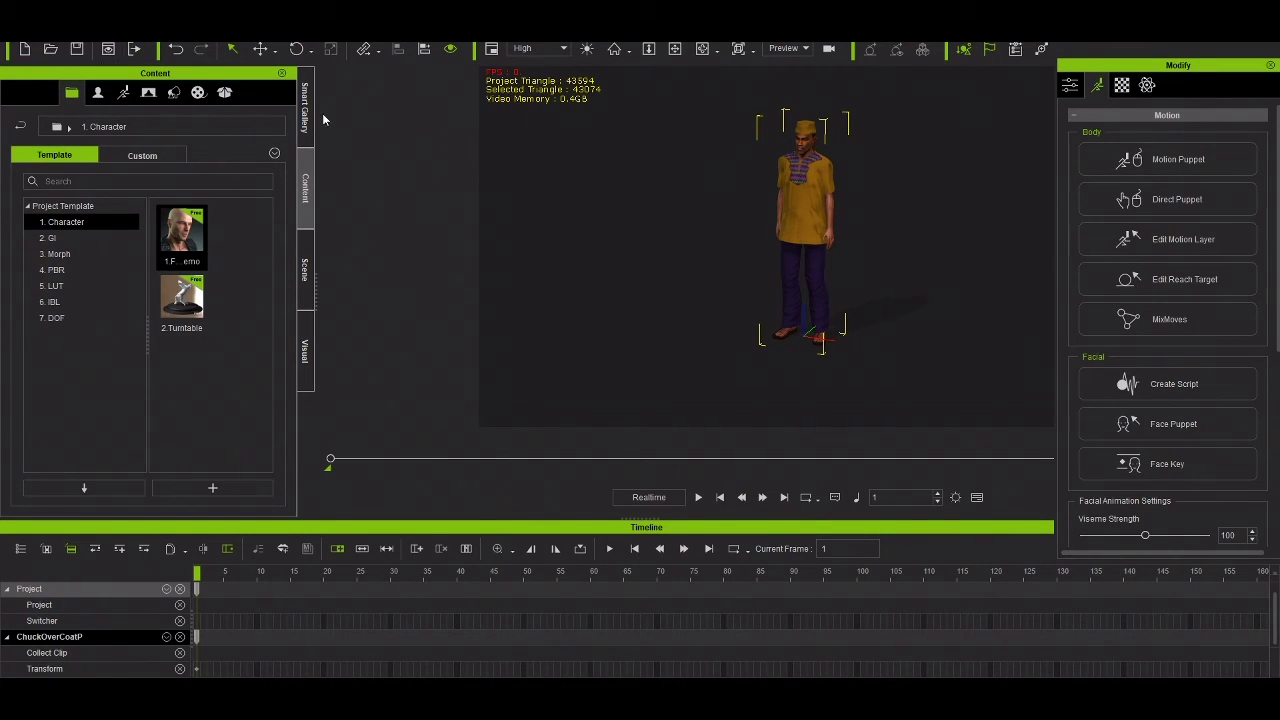
left_click(95, 96)
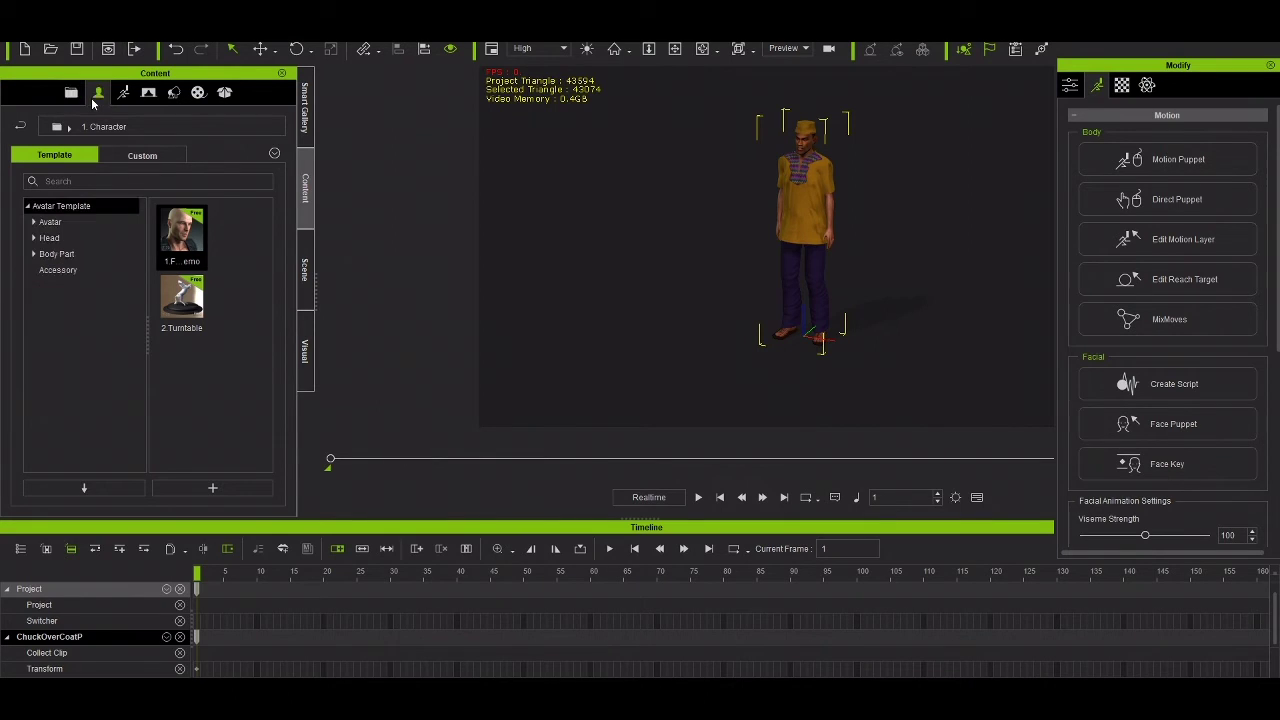
left_click(33, 223)
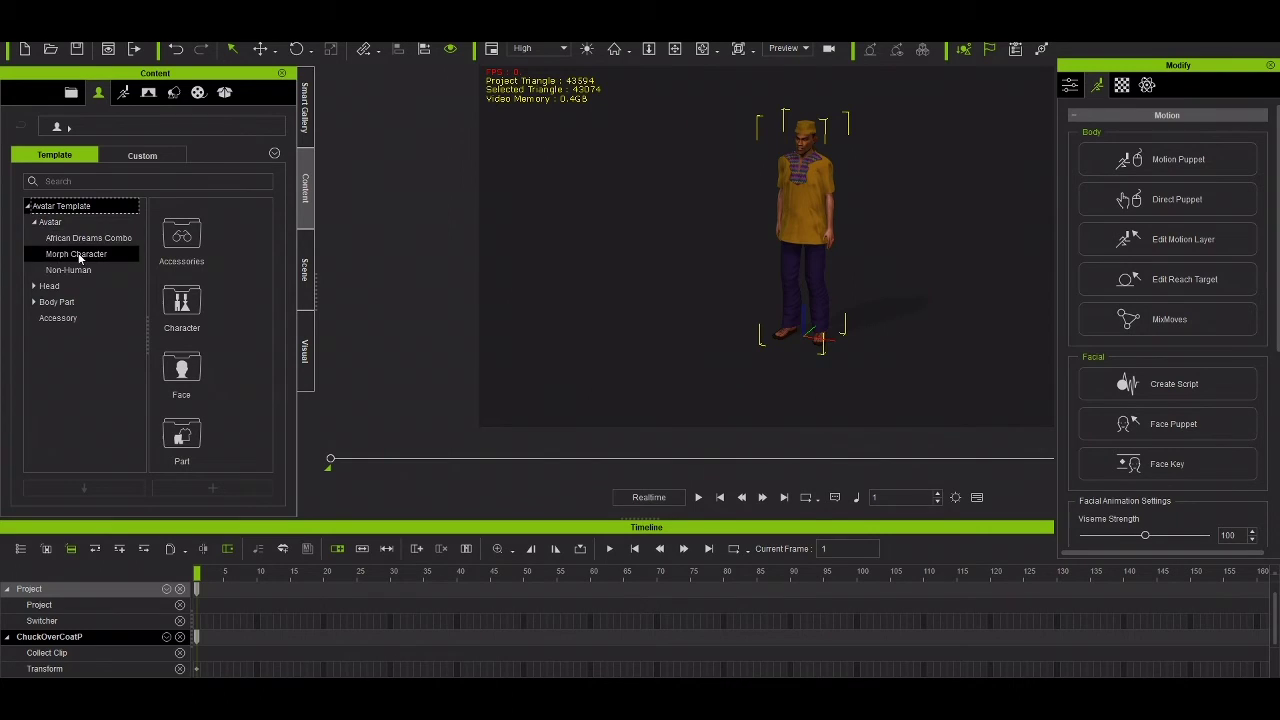
left_click(33, 222)
left_click(33, 238)
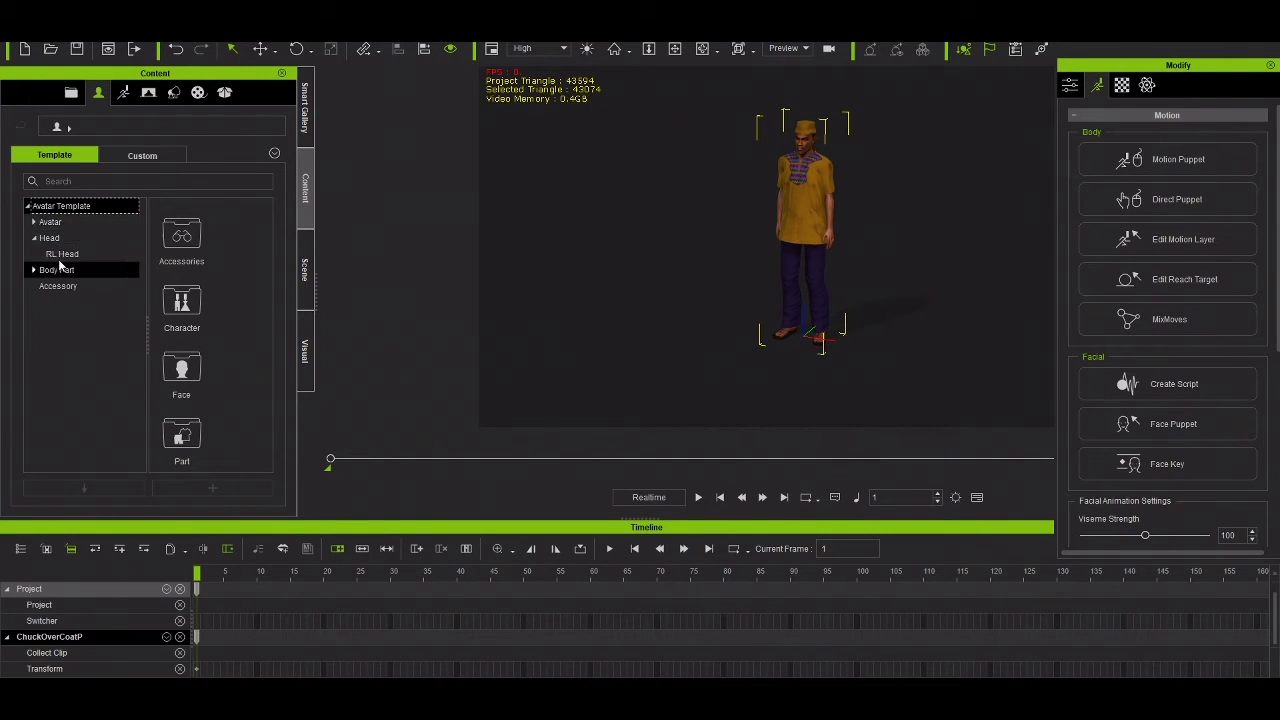
left_click(33, 270)
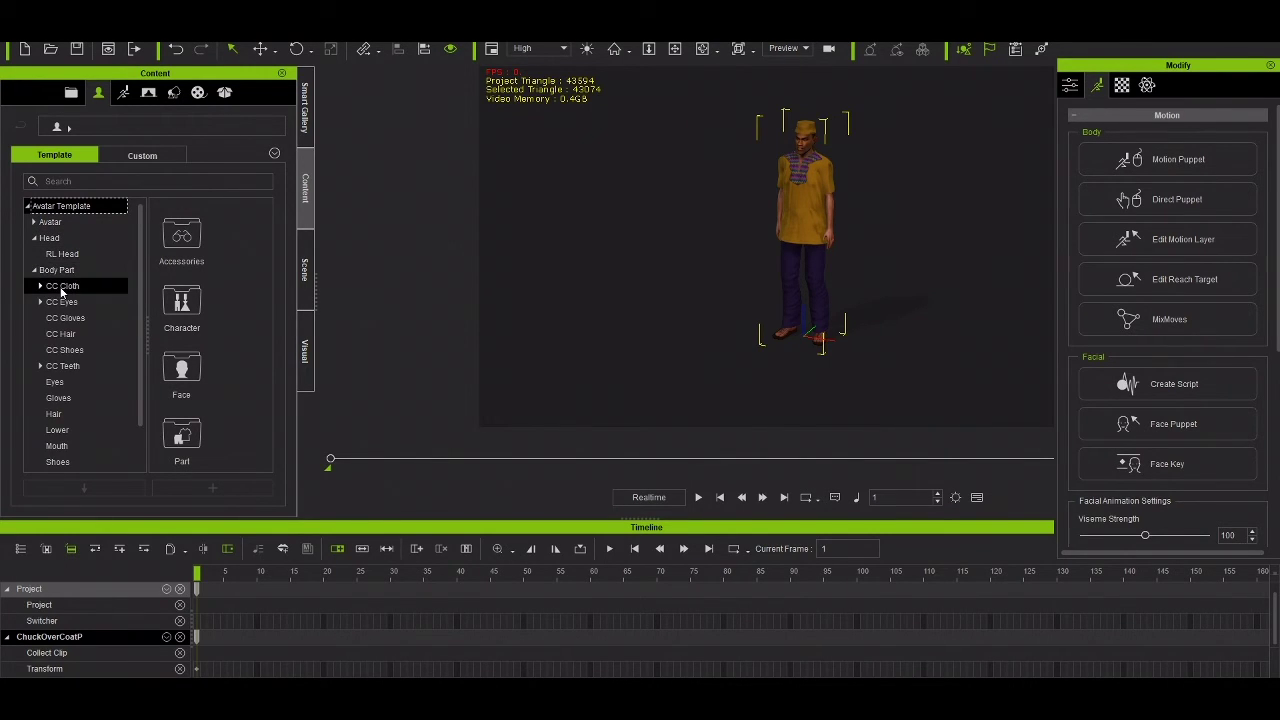
left_click(41, 287)
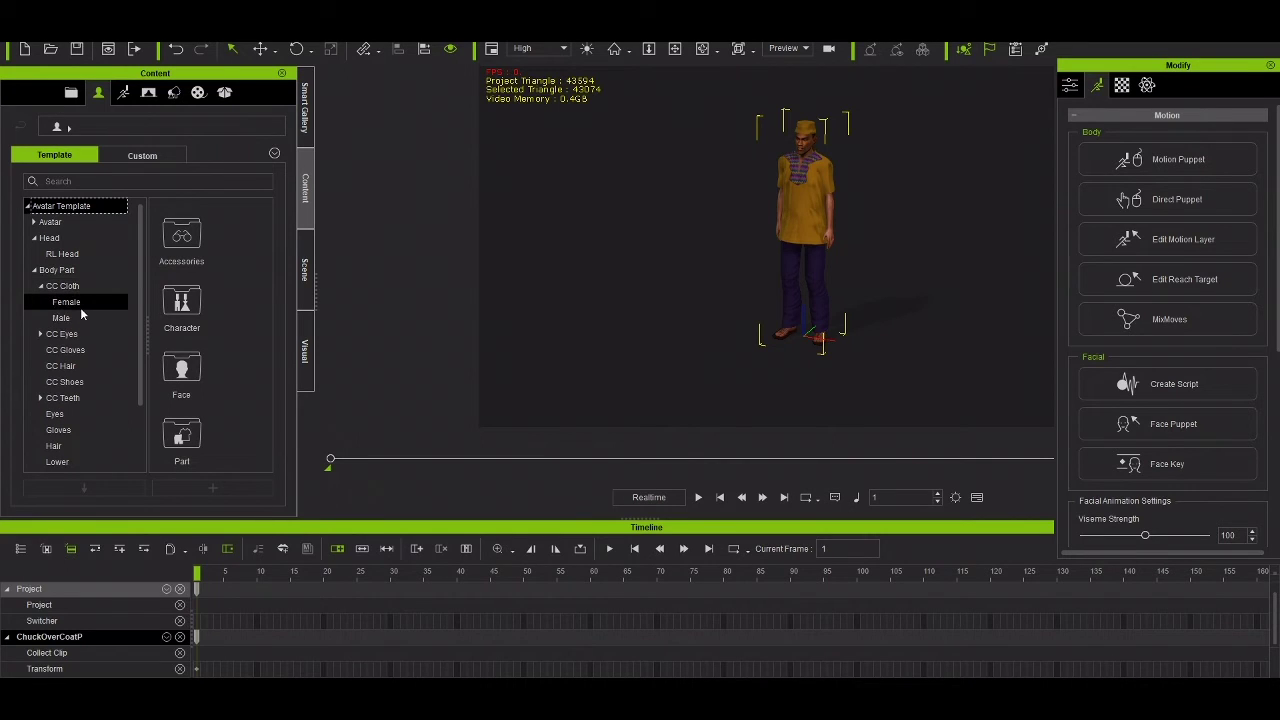
left_click(80, 306)
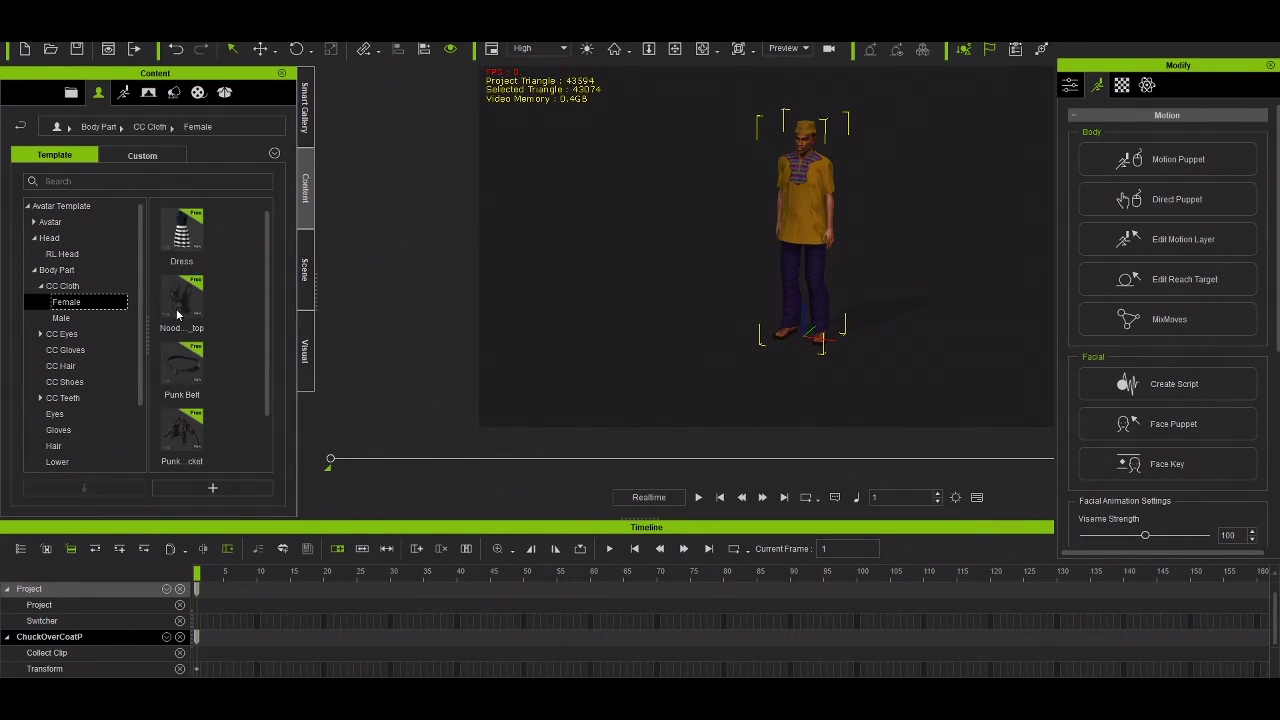
Browse the Animation content templates for male MotionPlus motions and select the first one.
left_click(125, 92)
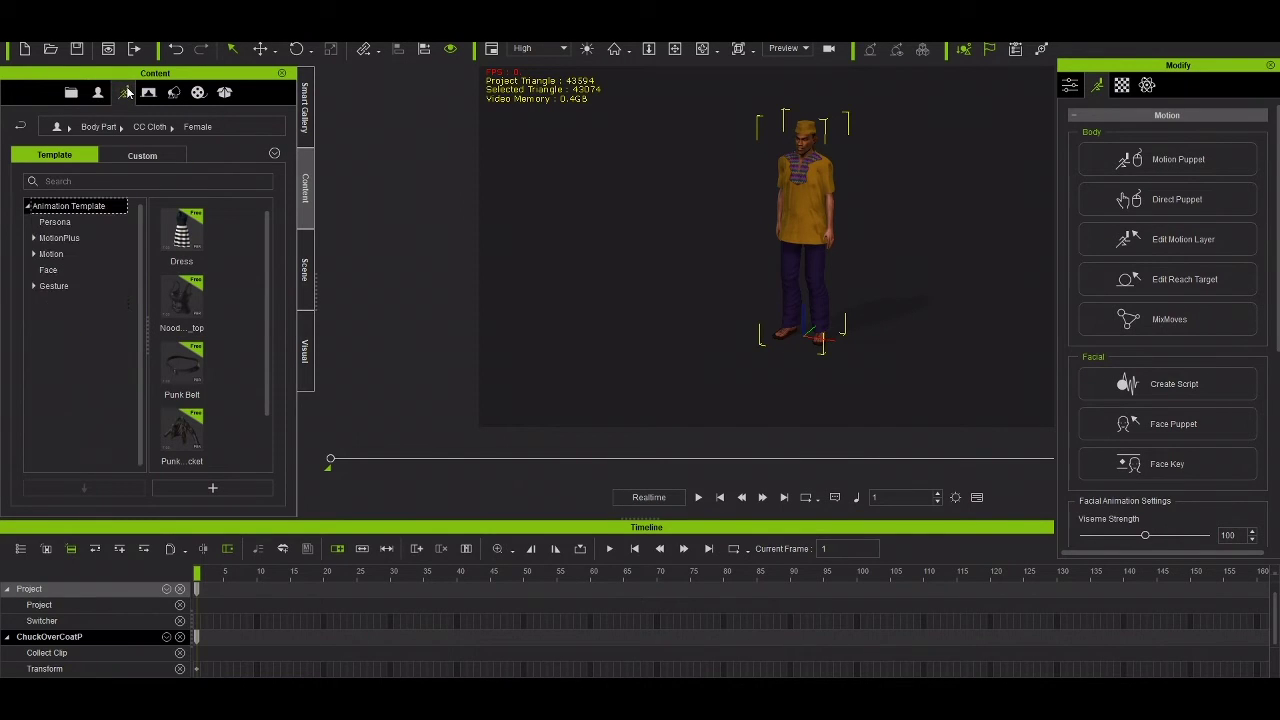
left_click(32, 238)
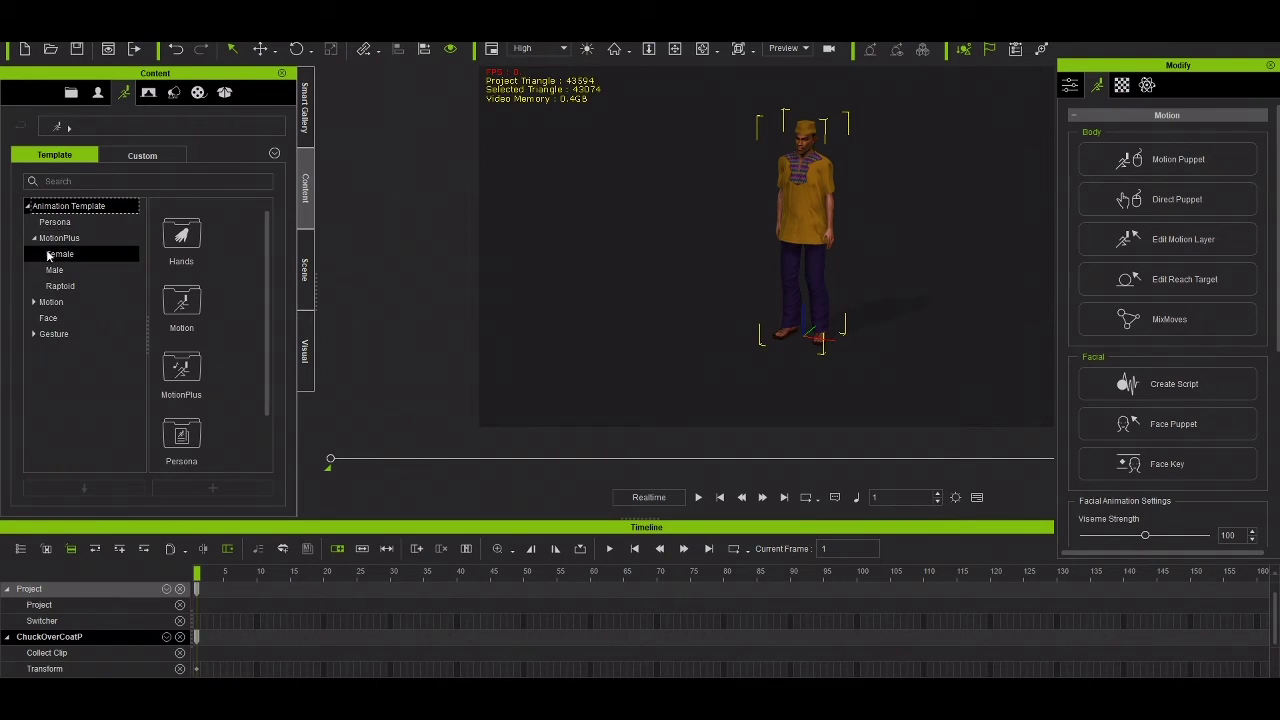
left_click(56, 270)
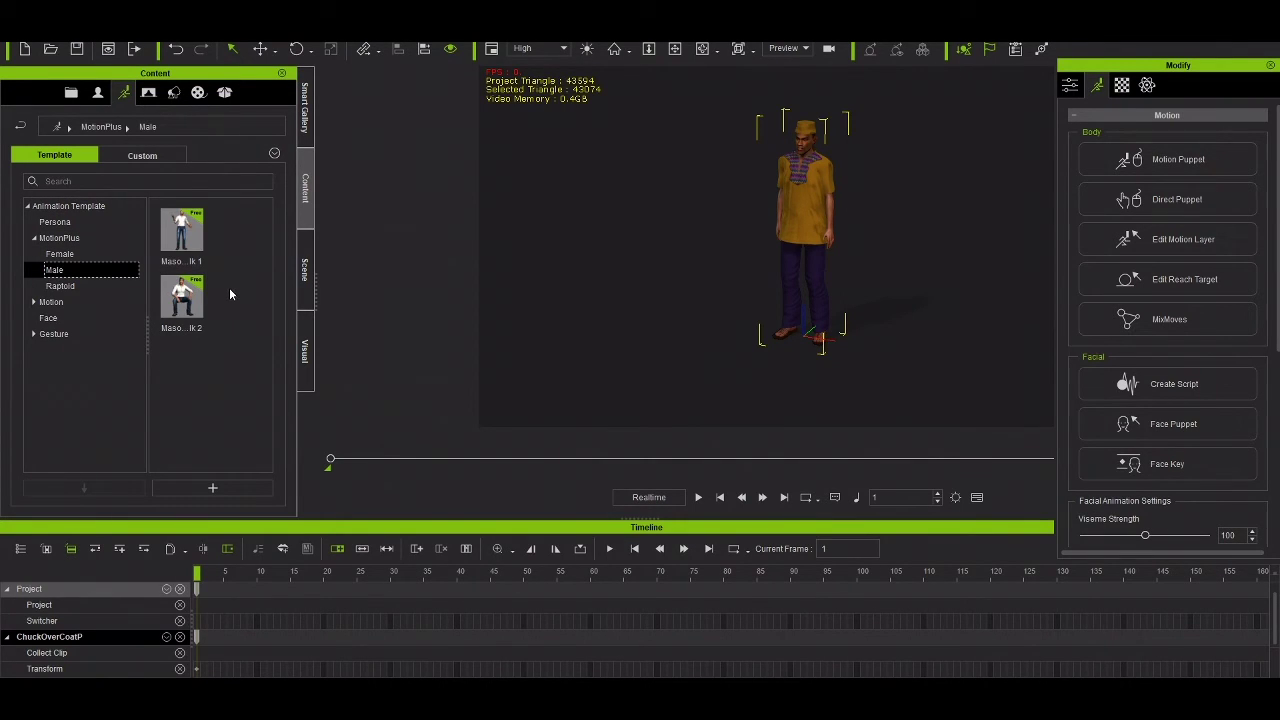
left_click(196, 236)
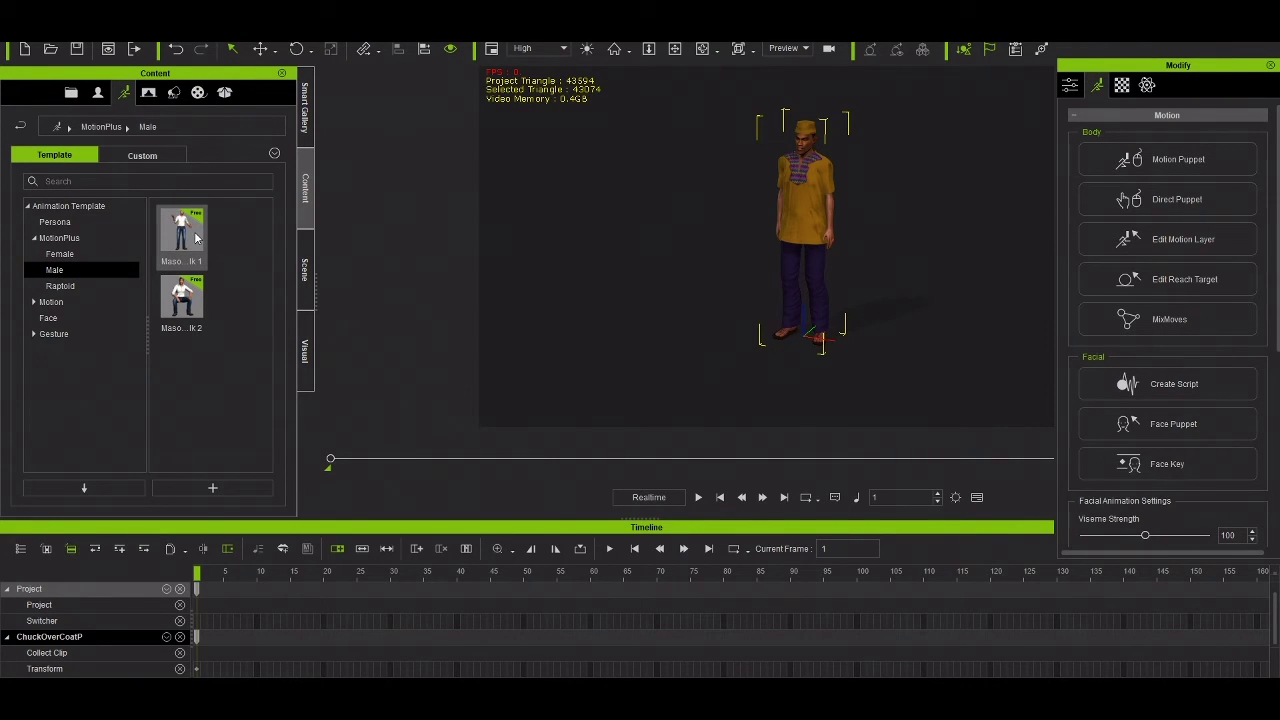
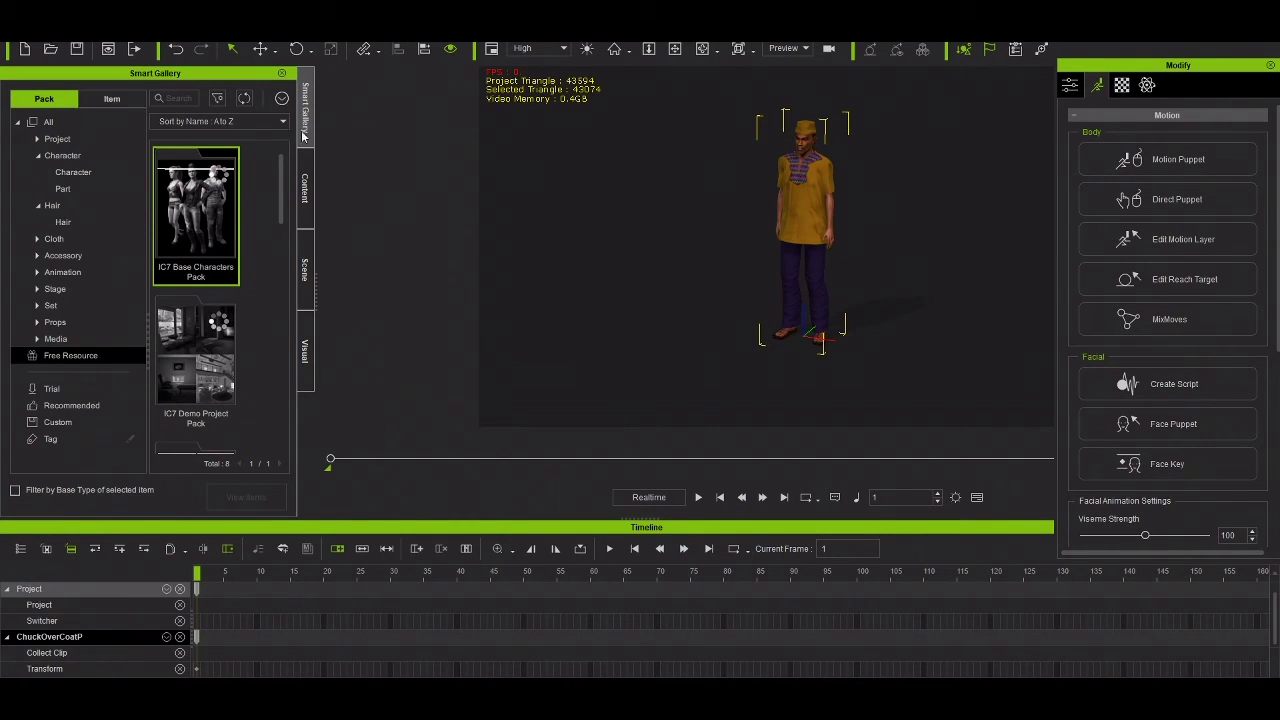
Examine the Free Resource packs in the Smart Gallery, from IC7 Base Characters Pack through IC7 Stage & Effect Pack.
left_click(305, 188)
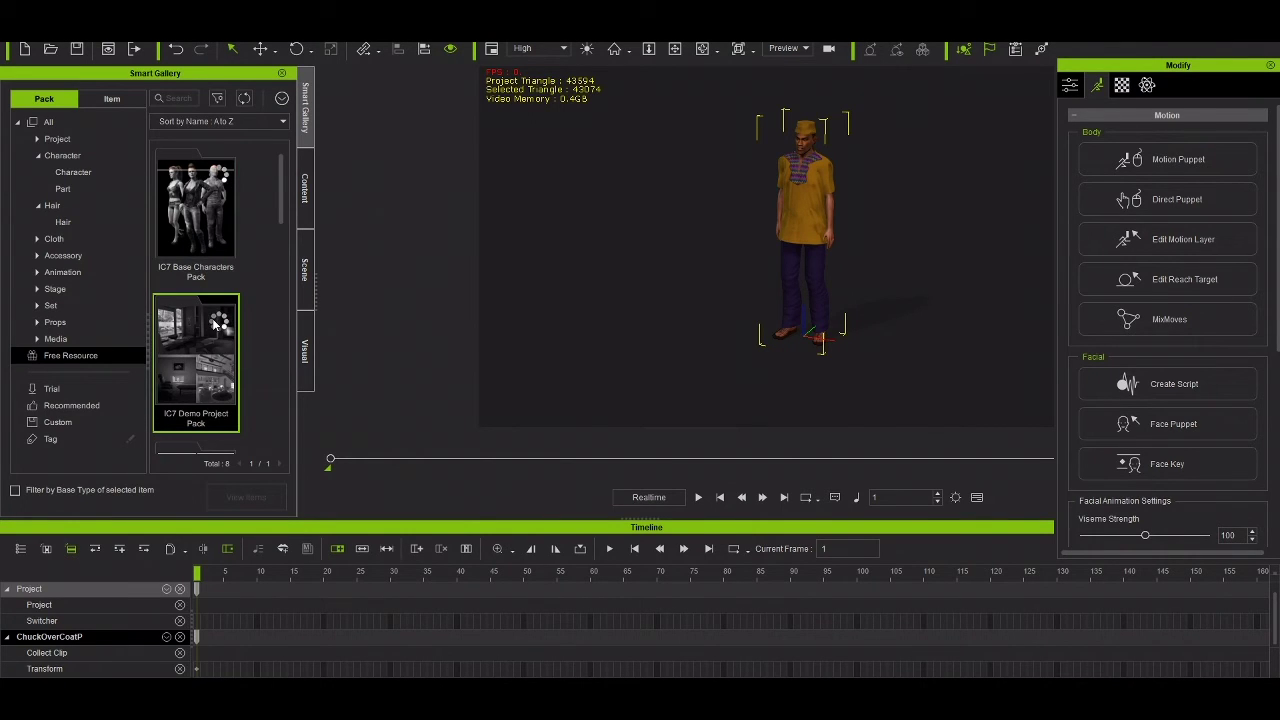
scroll(209, 254, "down", 5)
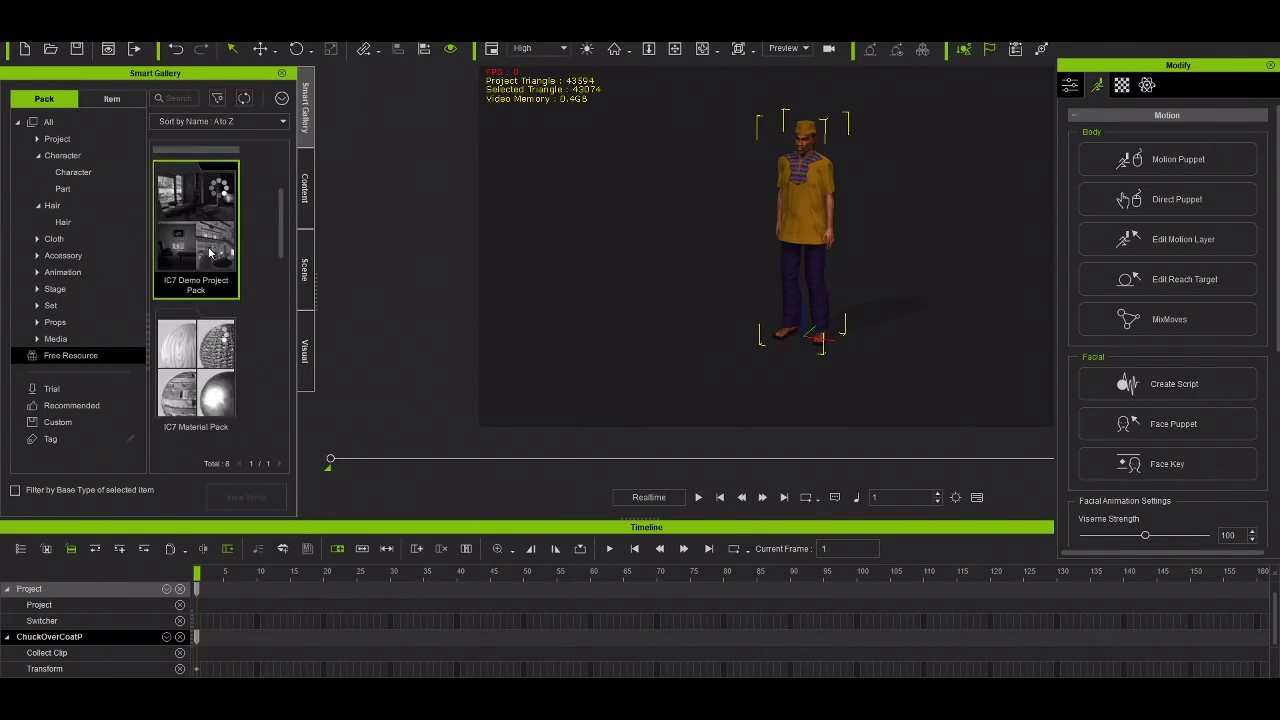
scroll(209, 254, "down", 5)
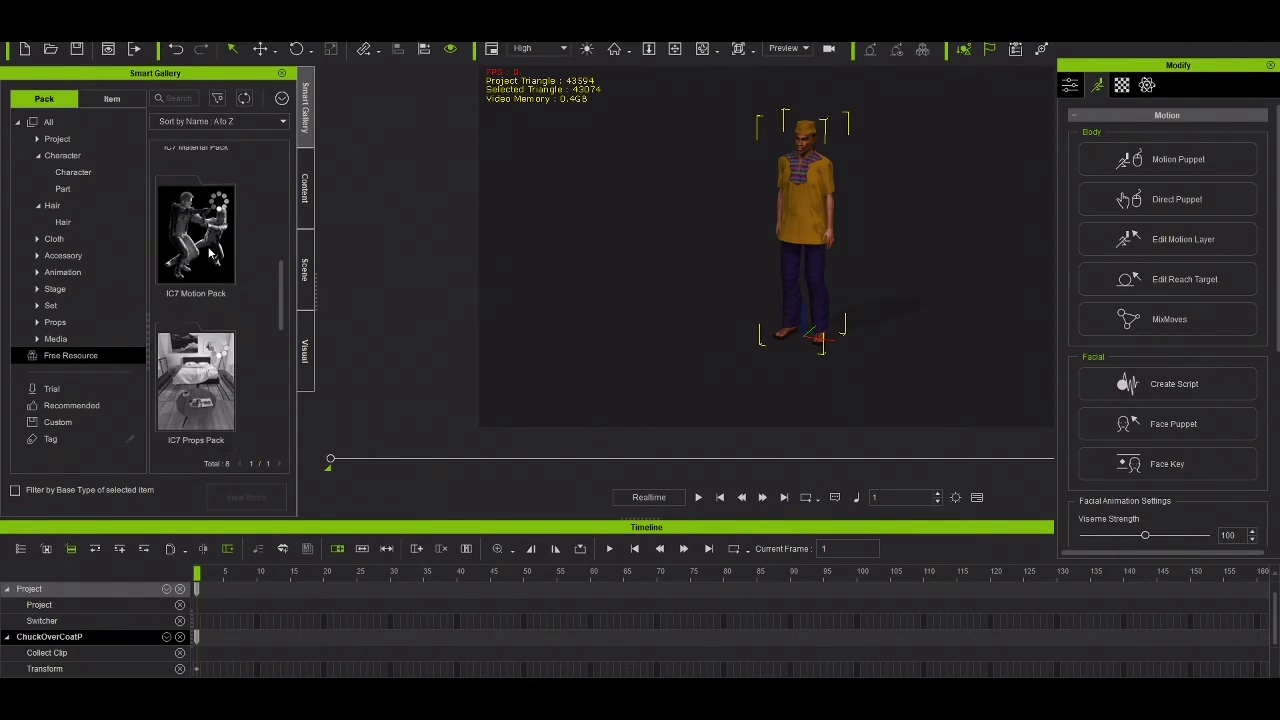
scroll(209, 254, "down", 2)
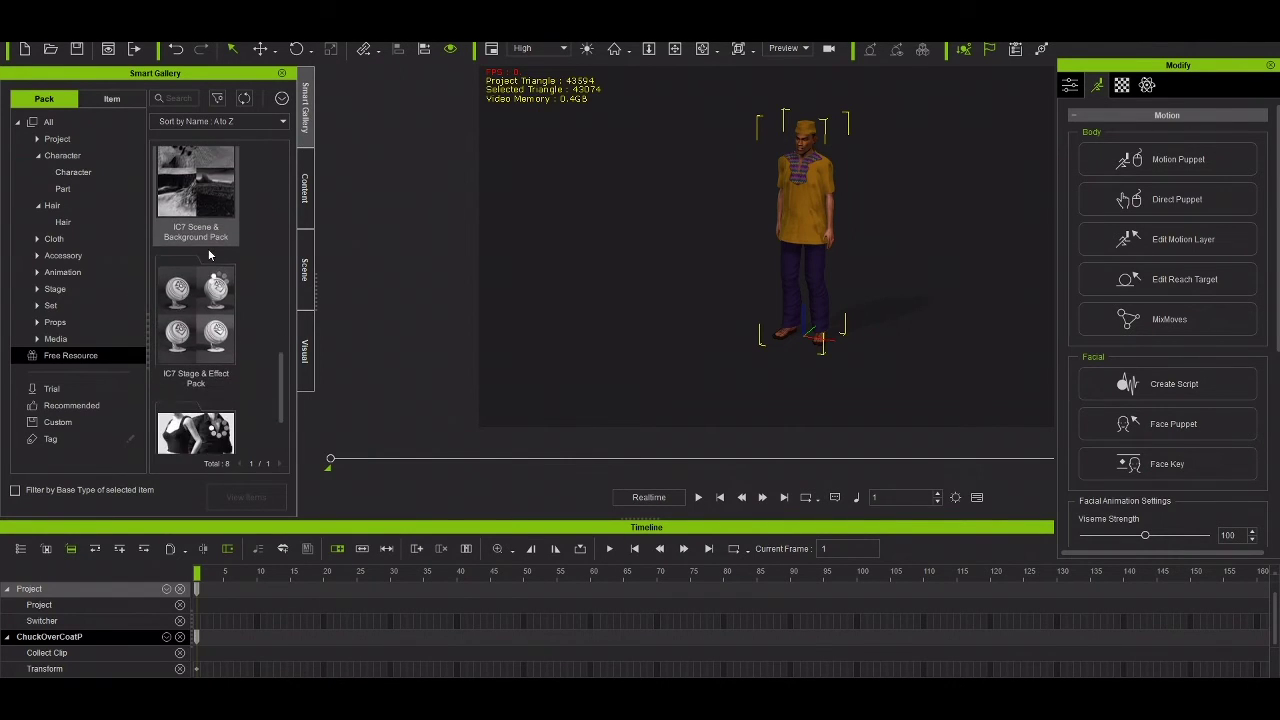
scroll(209, 254, "up", 5)
scroll(208, 252, "up", 4)
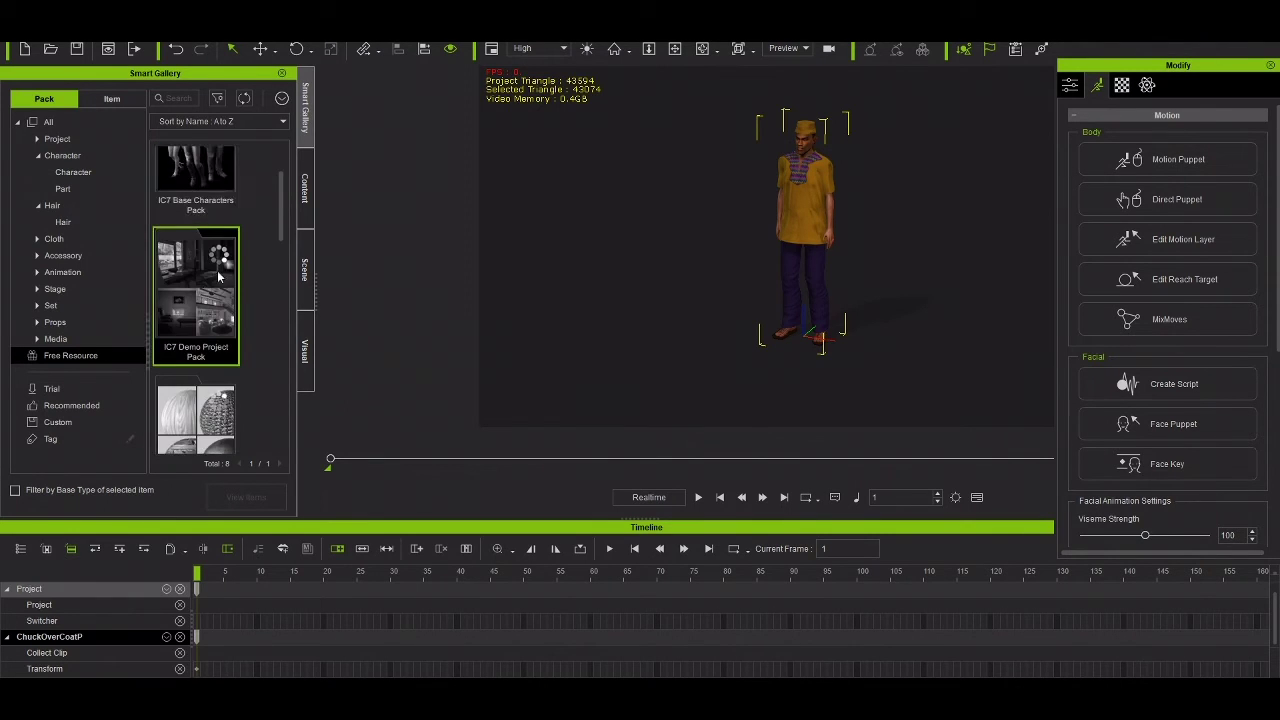
scroll(204, 212, "up", 2)
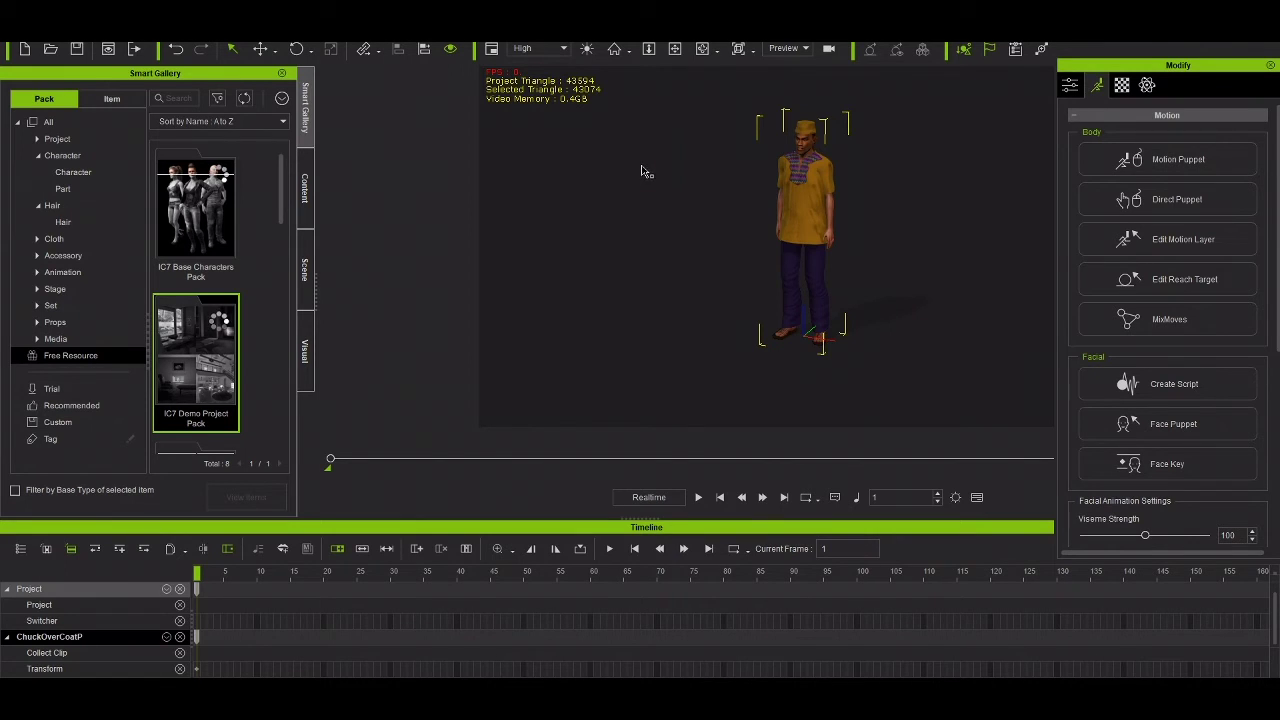
Browse the Content library's Stage templates for 2D backgrounds and its Set templates for grass items.
left_click(302, 196)
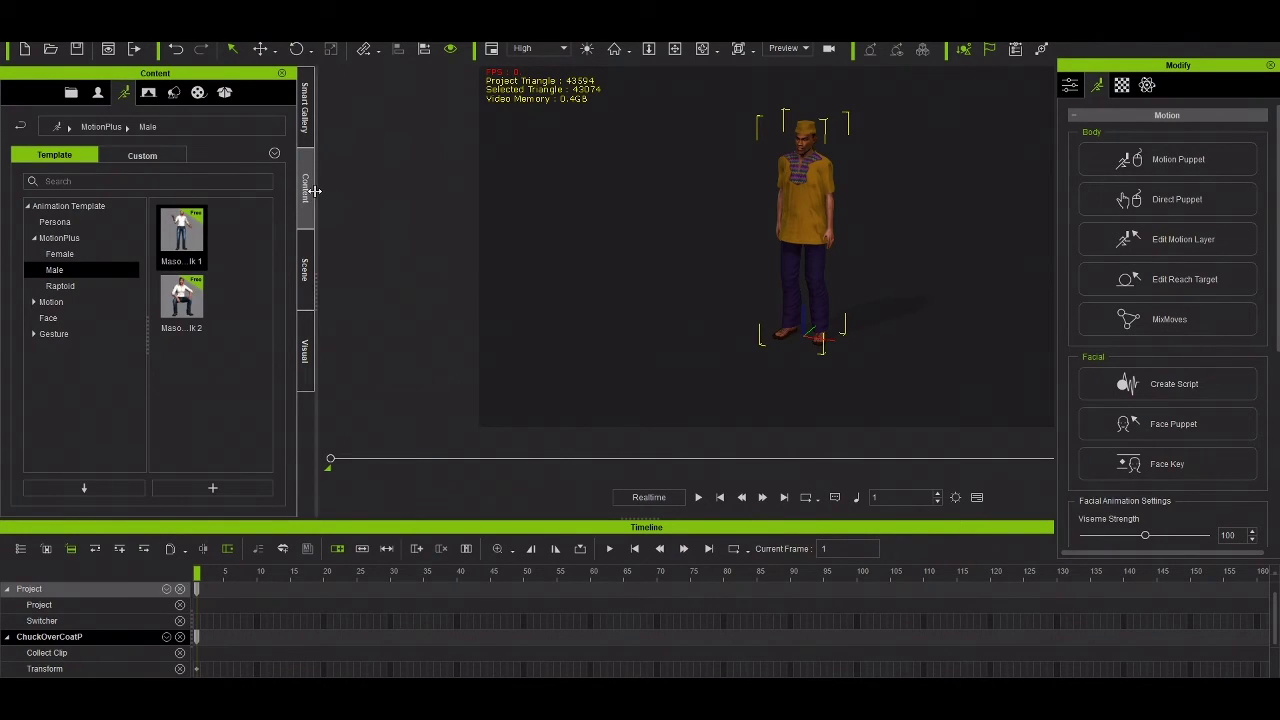
left_click(148, 92)
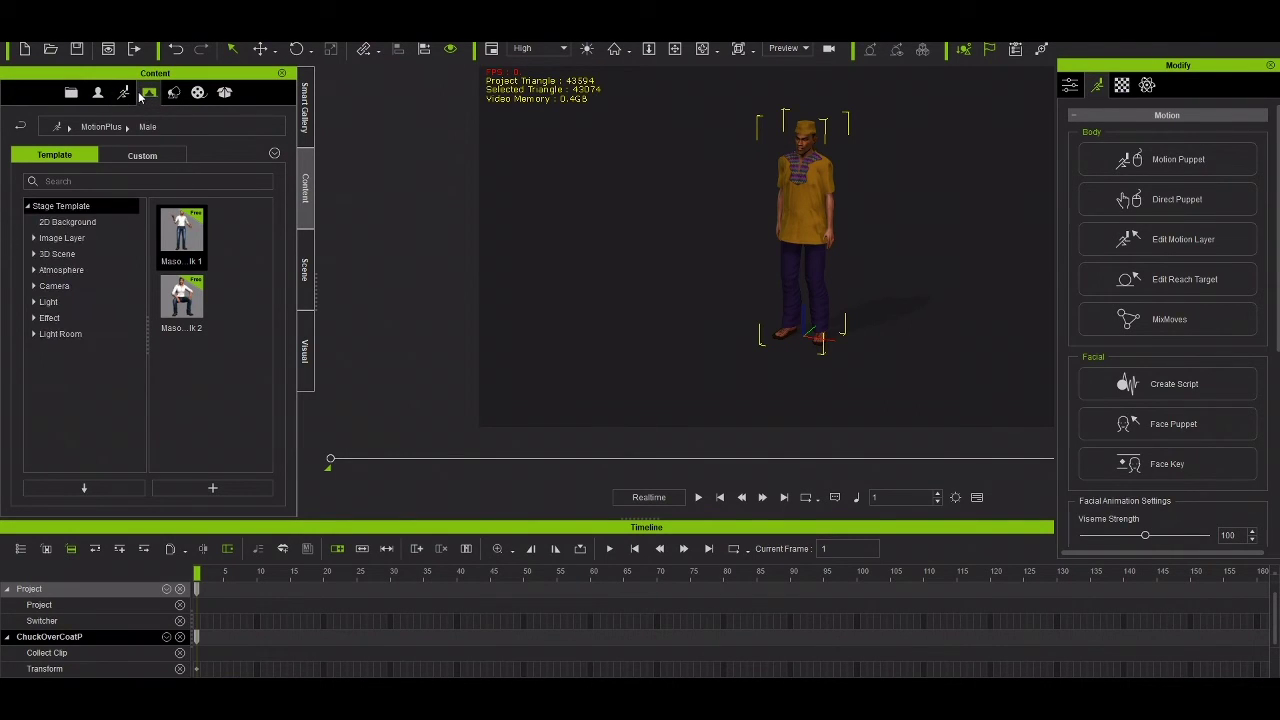
left_click(65, 223)
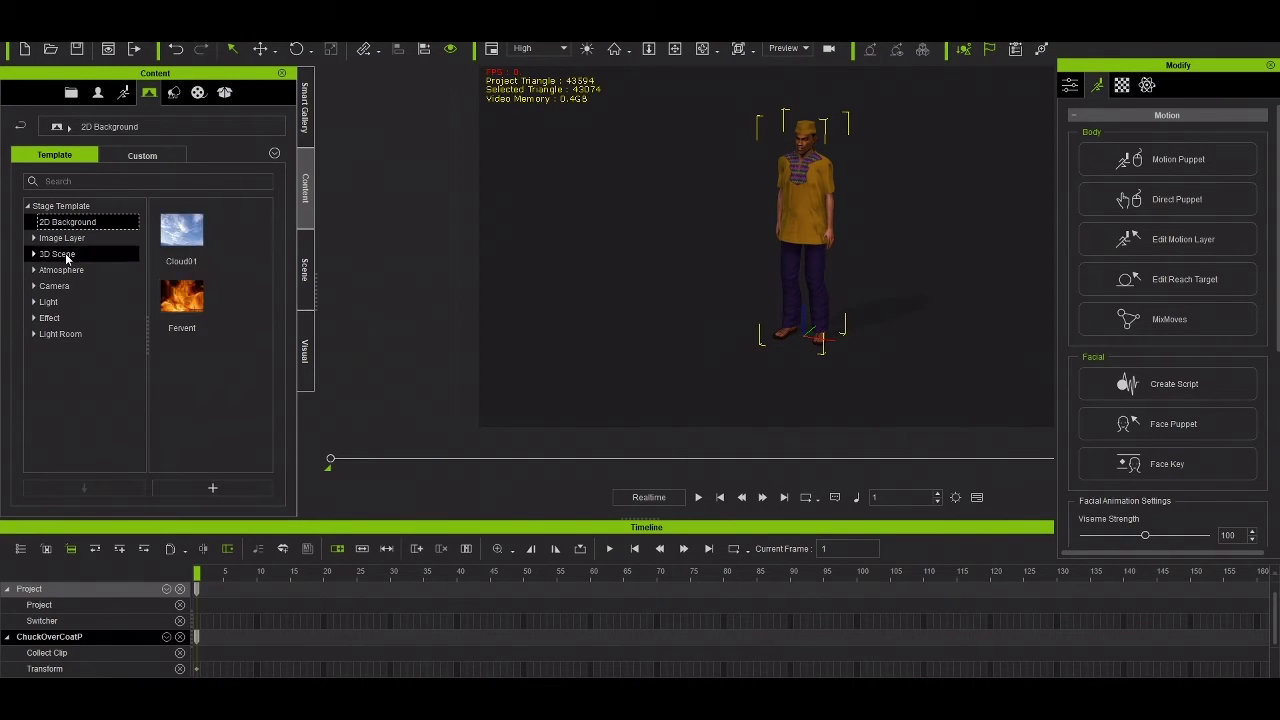
left_click(173, 93)
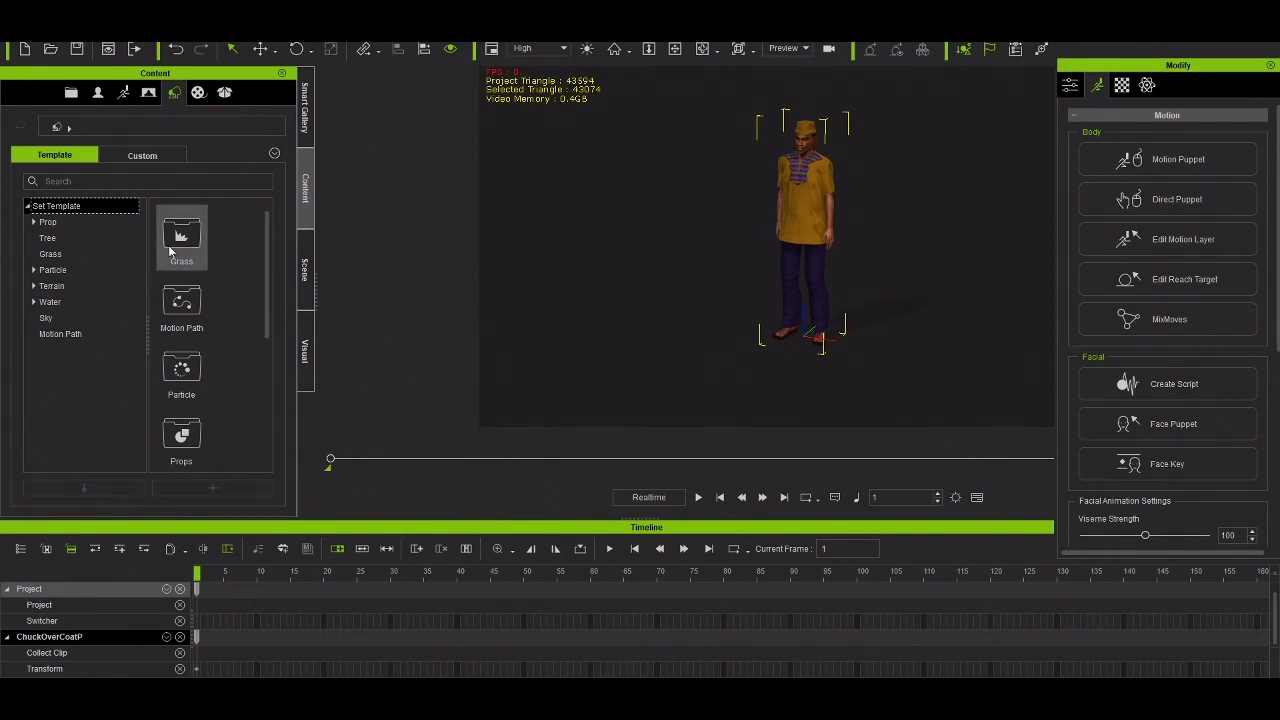
double_click(172, 248)
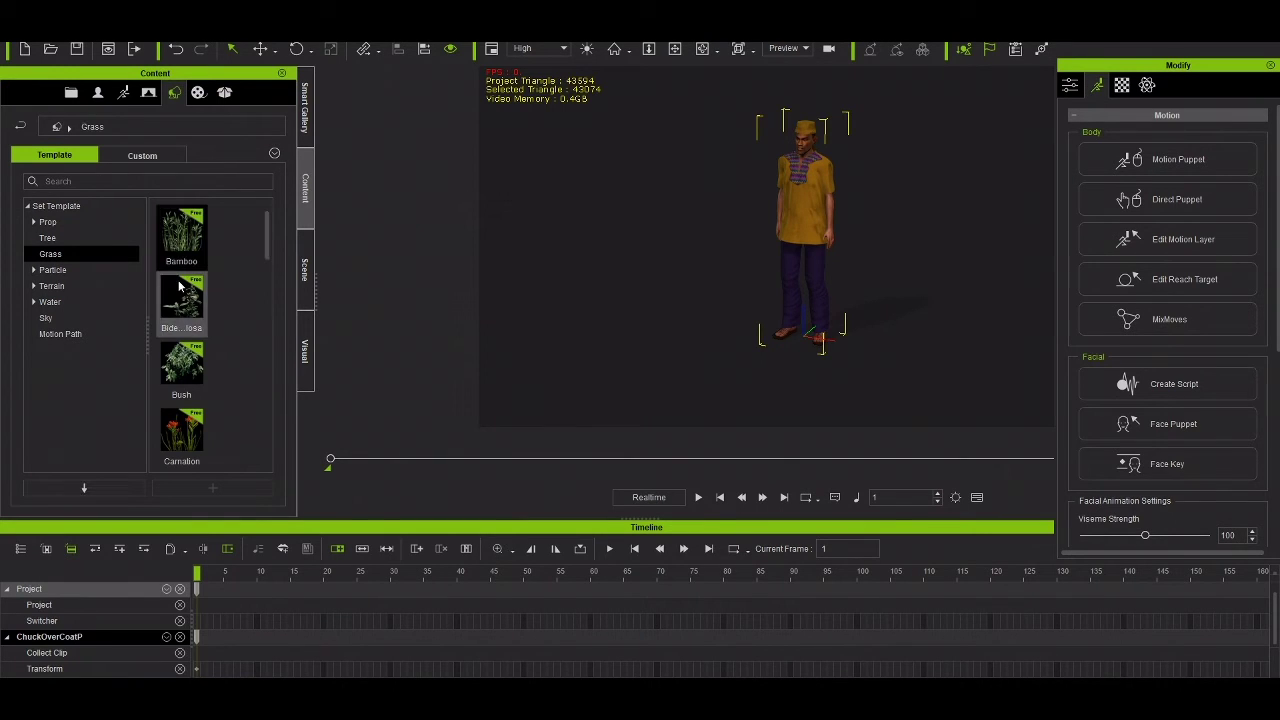
View the Media and Pack template categories, and revisit the Avatar, Animation, Stage and Set categories.
left_click(198, 93)
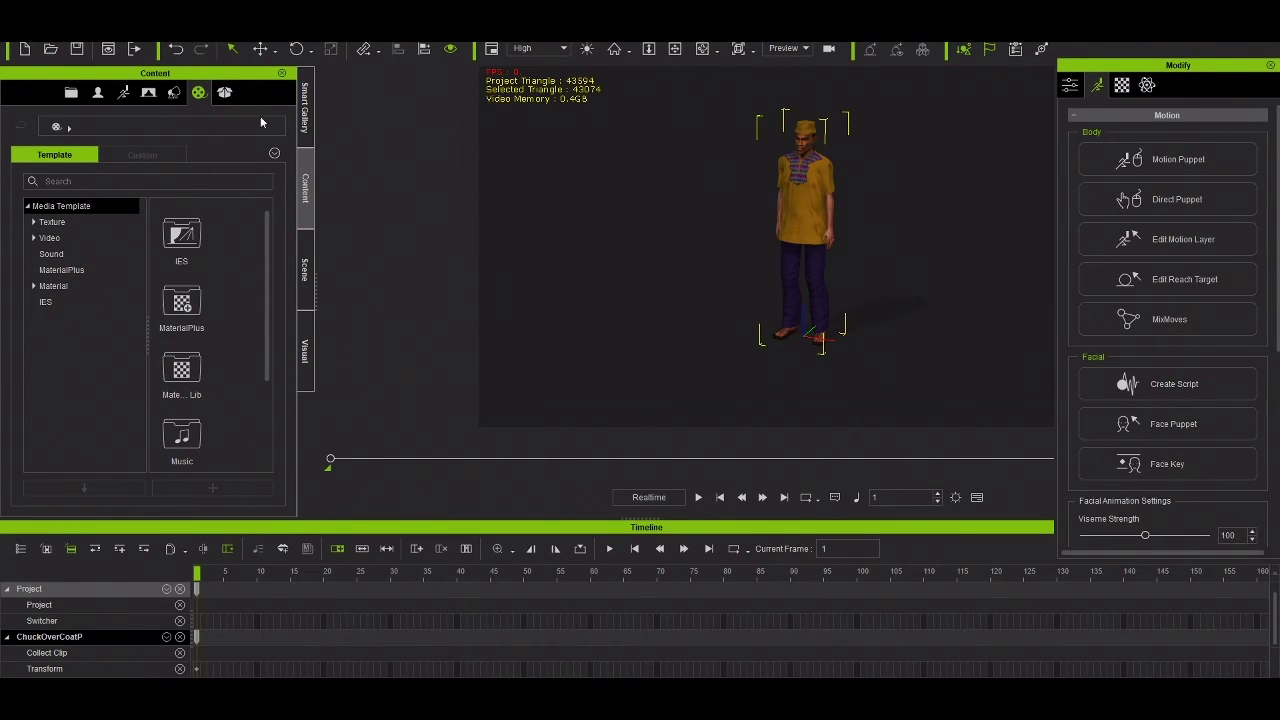
left_click(226, 93)
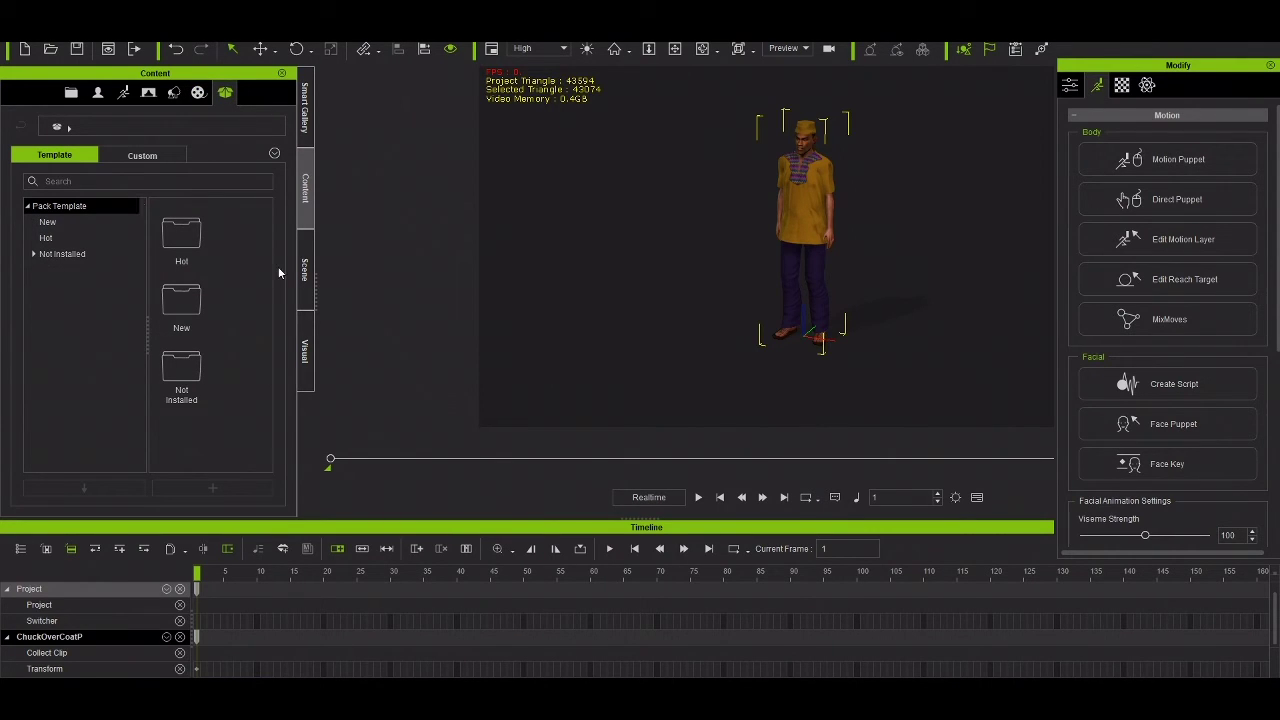
left_click(97, 93)
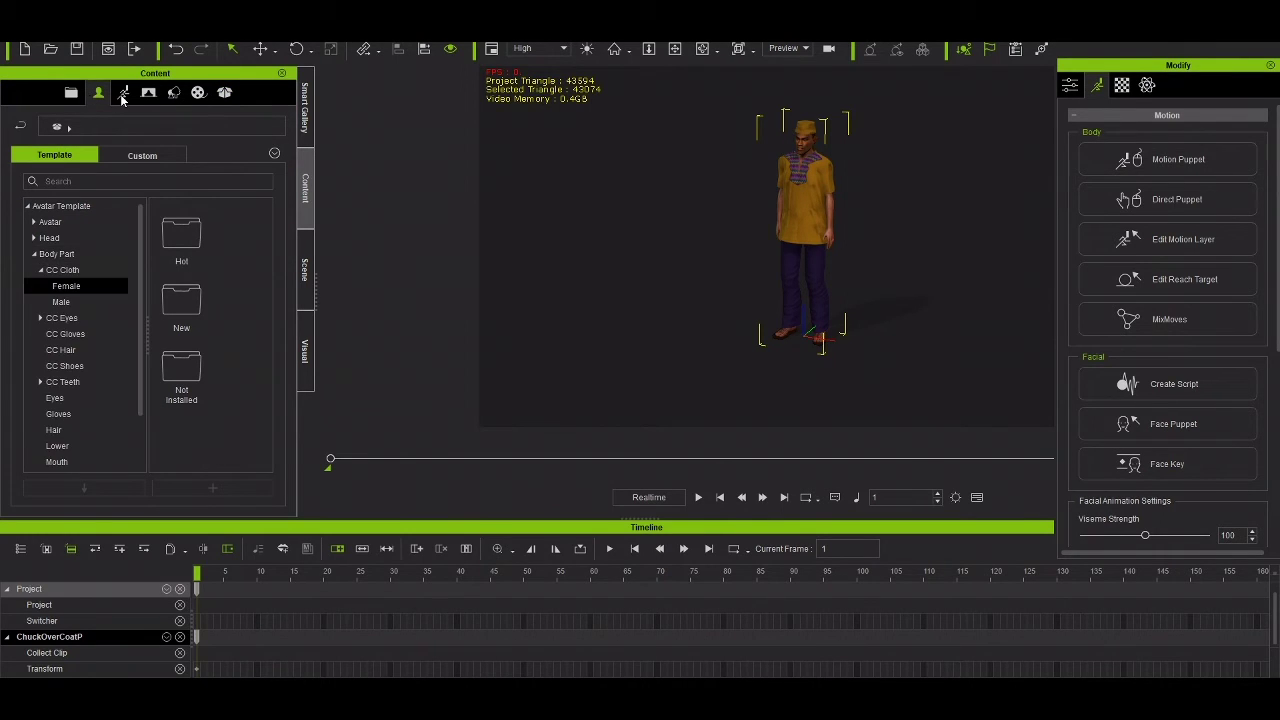
left_click(124, 94)
left_click(149, 94)
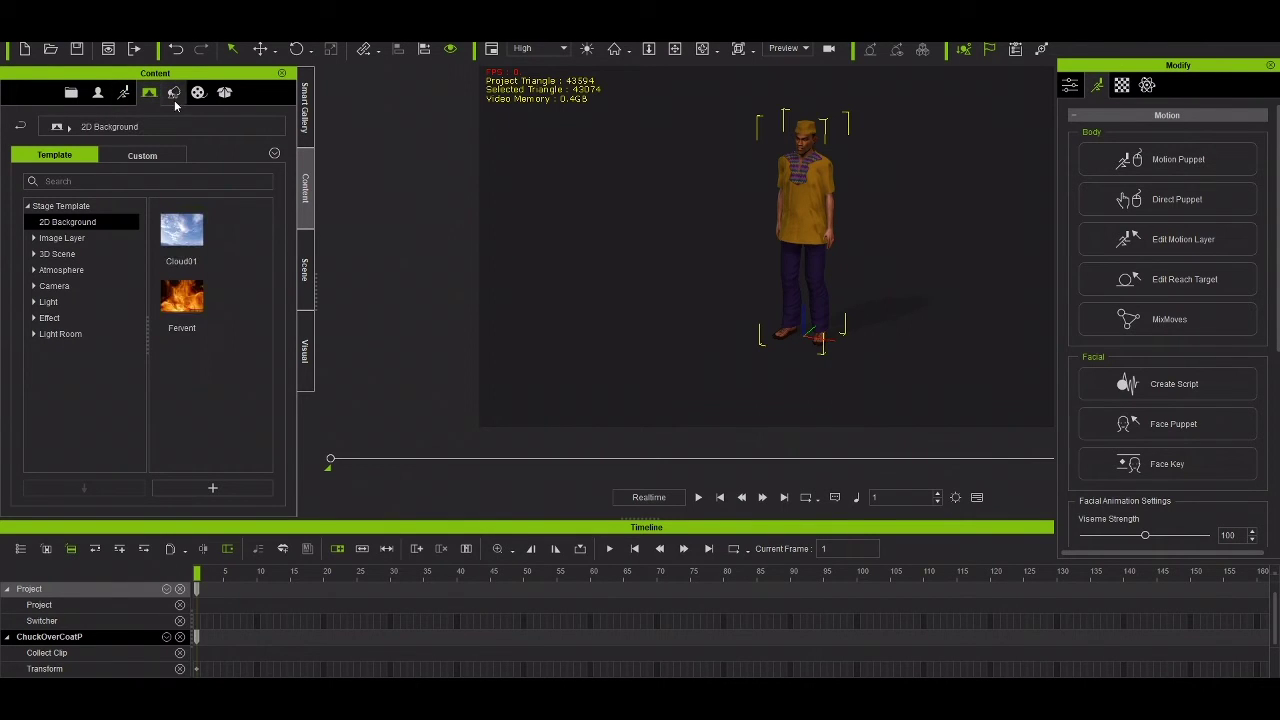
left_click(174, 95)
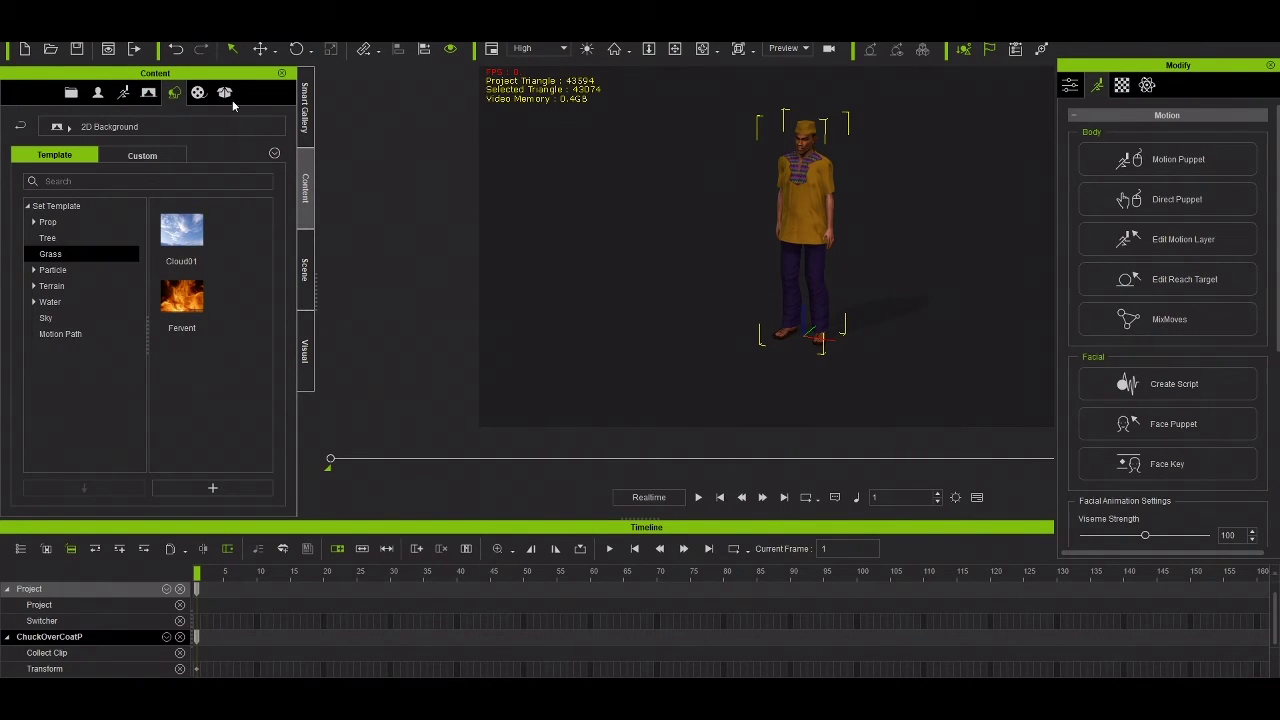
Examine the Free Resource packs in the Smart Gallery again, down to the wearable pack.
left_click(306, 100)
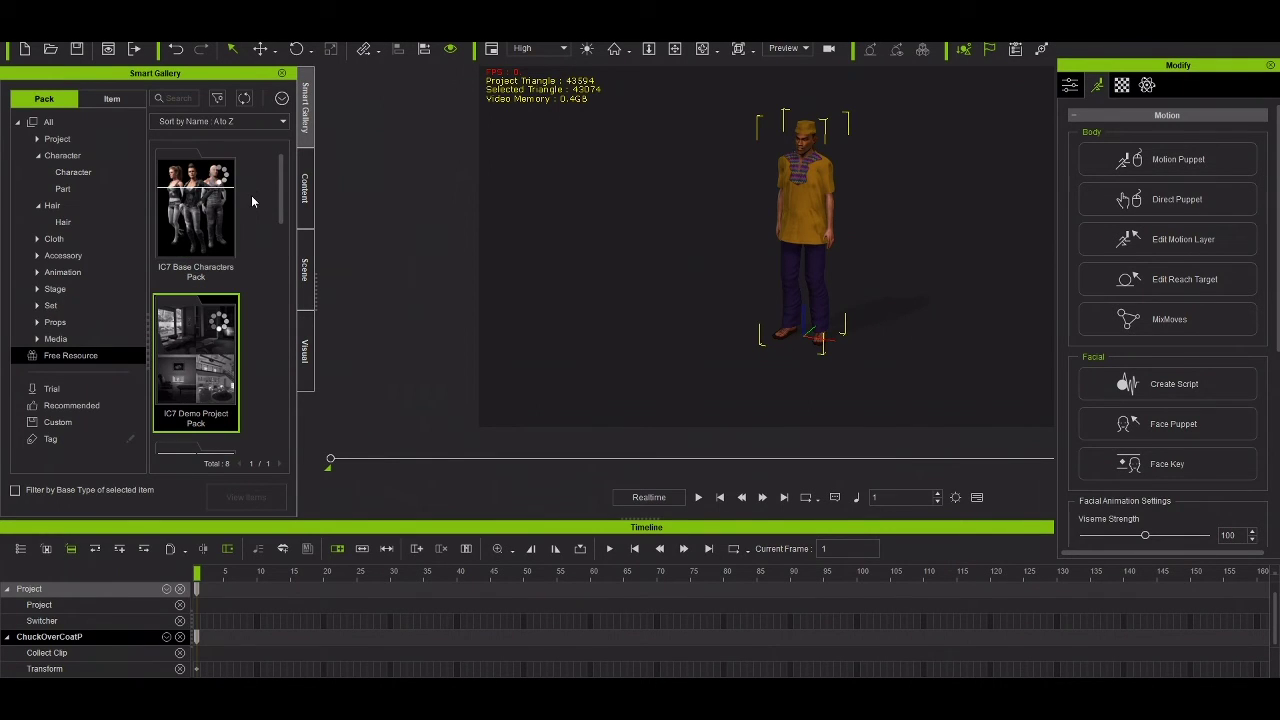
scroll(254, 194, "down", 1)
scroll(262, 187, "down", 2)
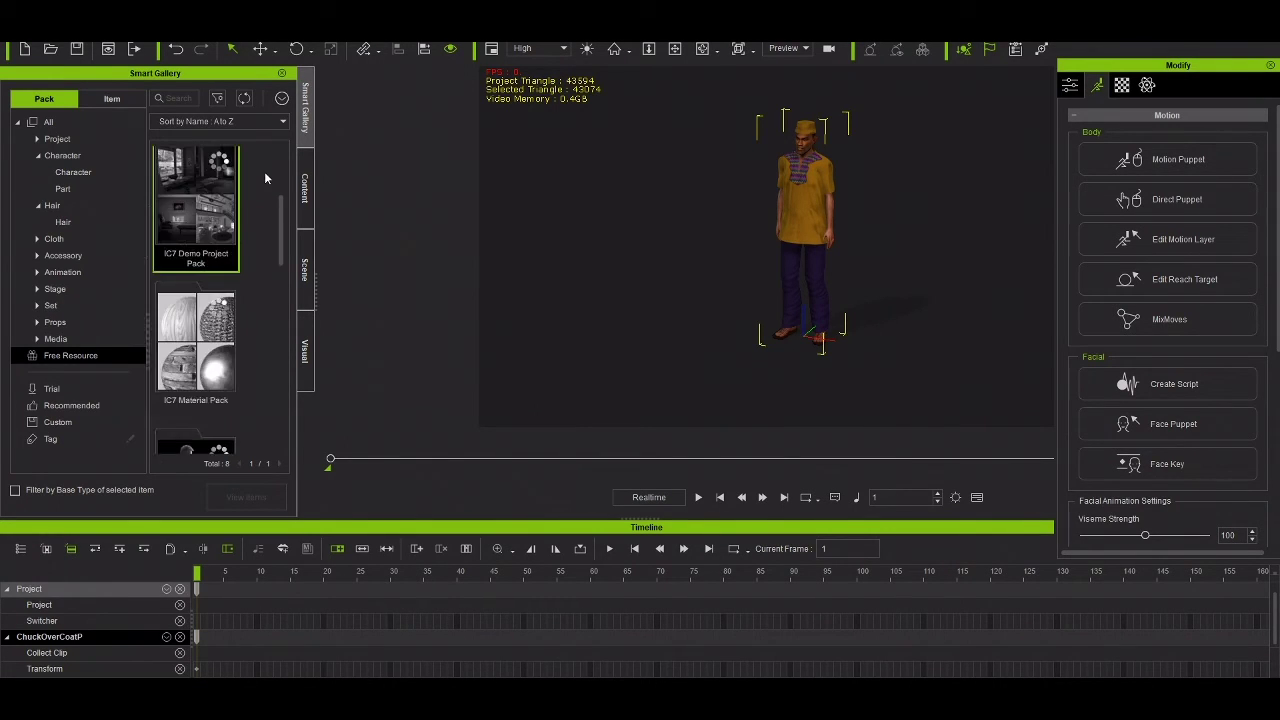
scroll(264, 173, "down", 4)
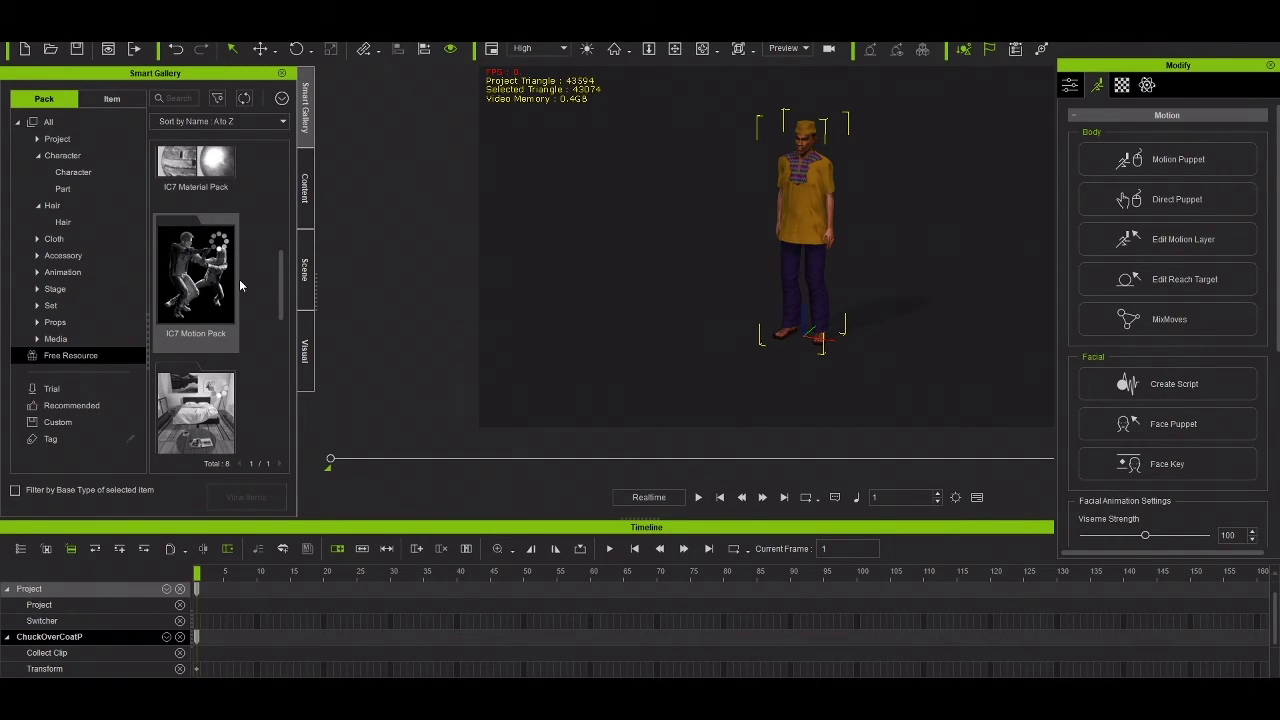
scroll(238, 262, "down", 3)
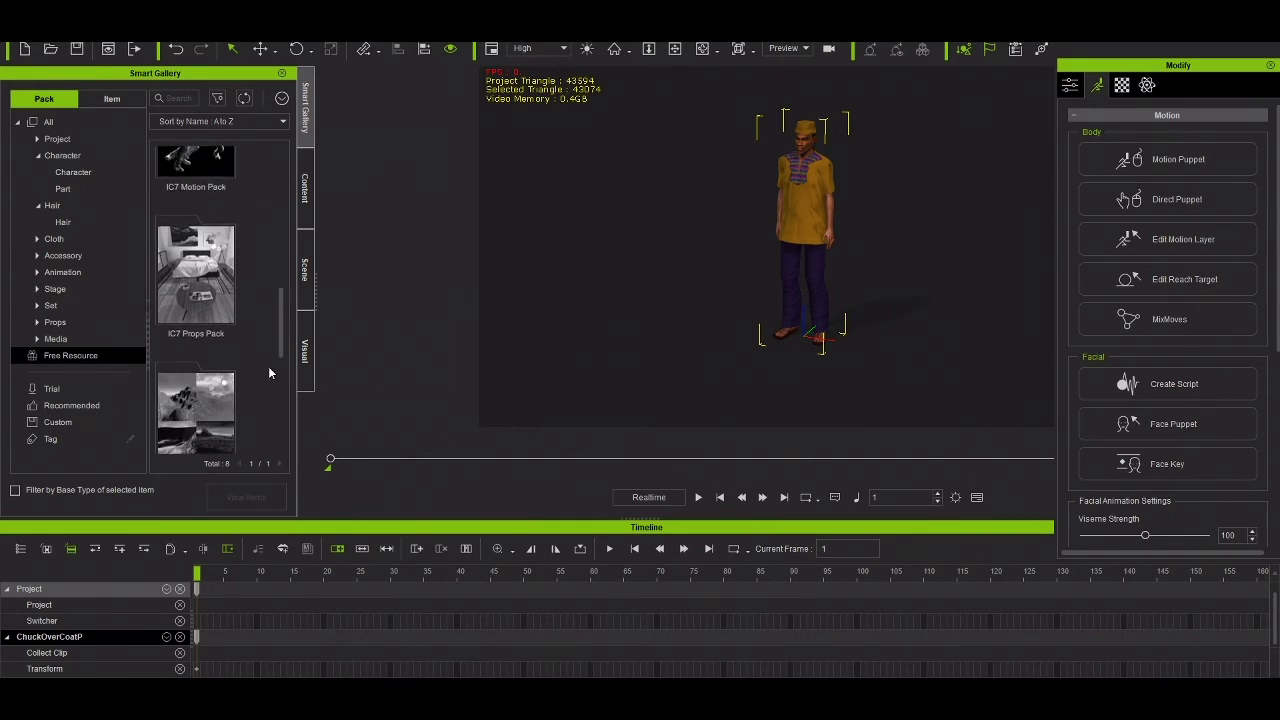
scroll(268, 370, "down", 4)
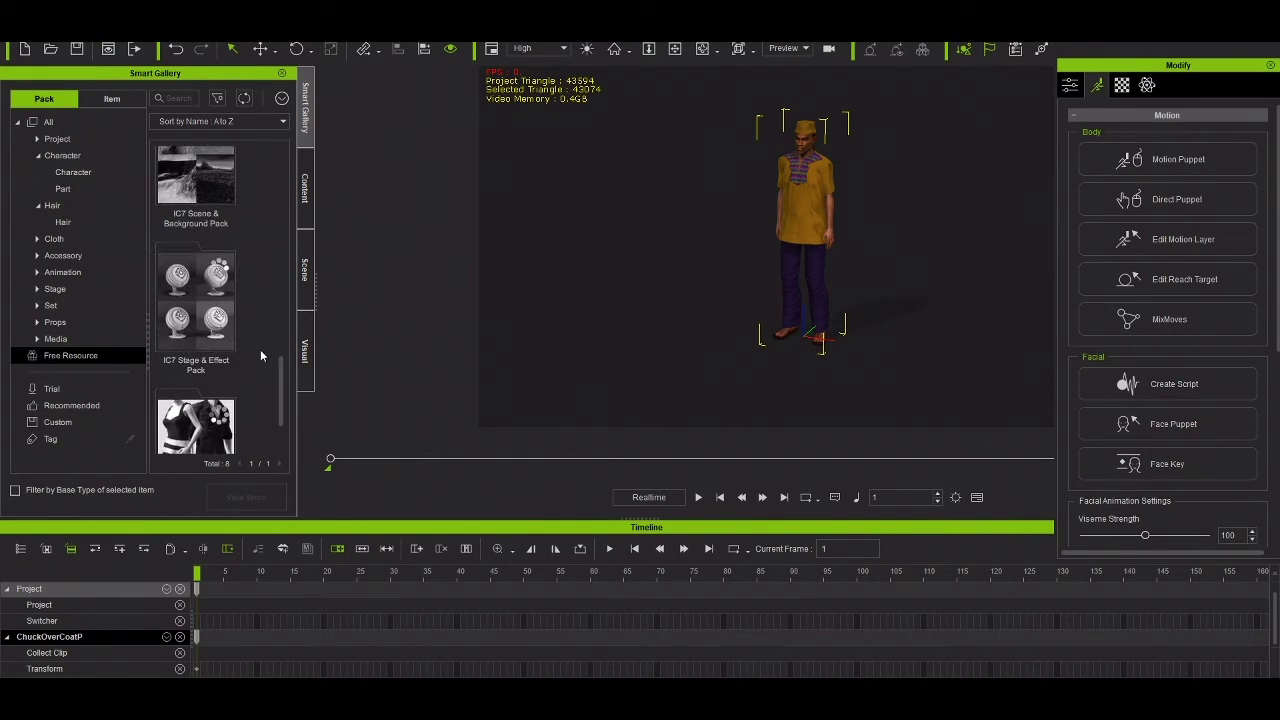
scroll(260, 352, "down", 1)
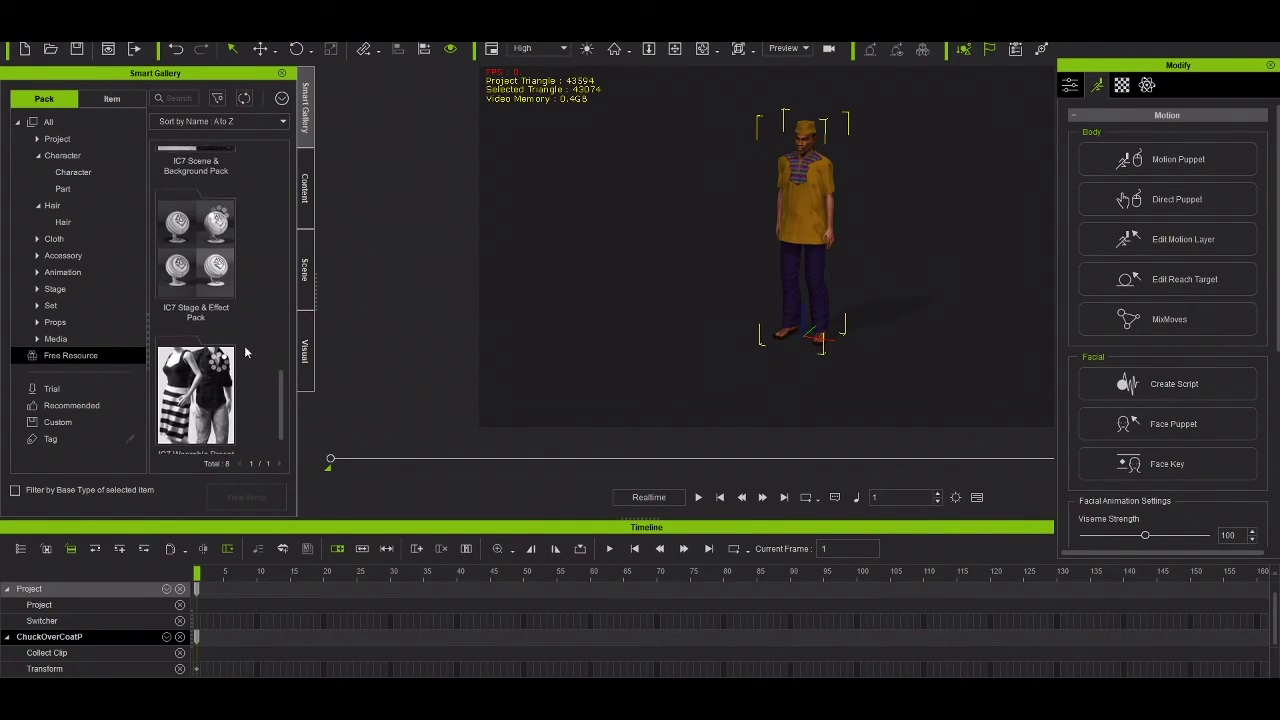
scroll(245, 352, "up", 3)
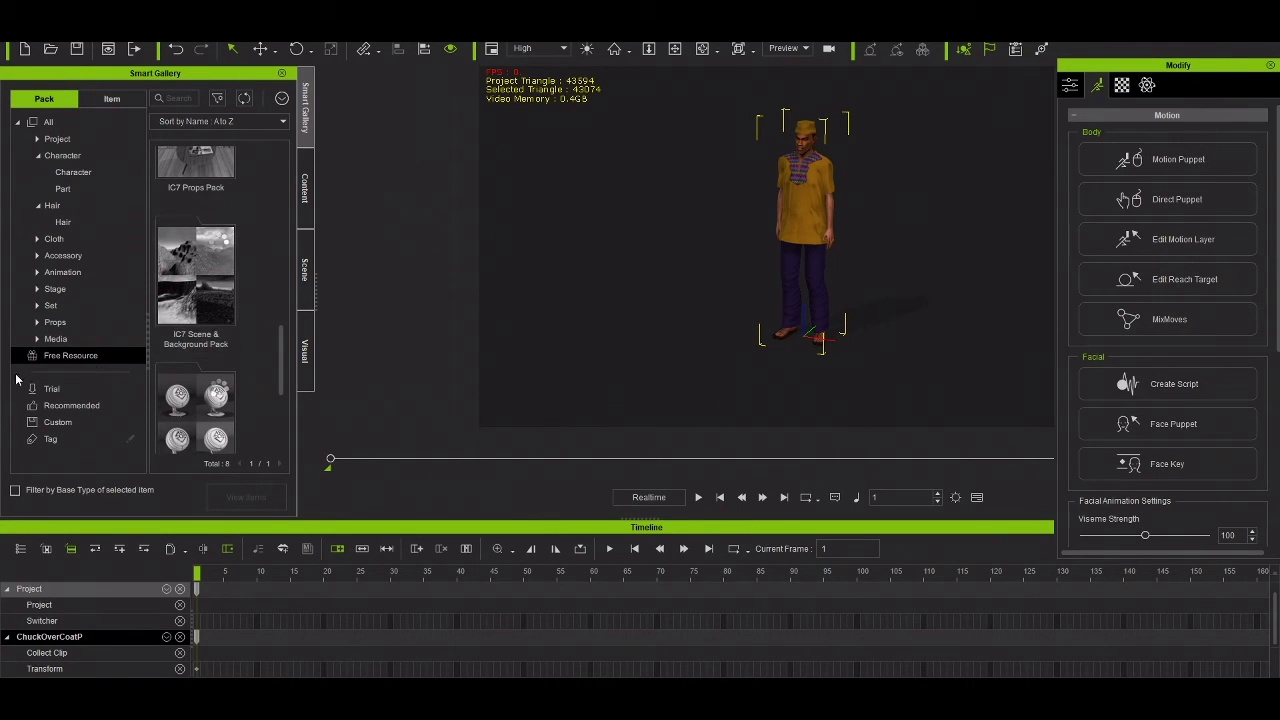
scroll(251, 357, "up", 2)
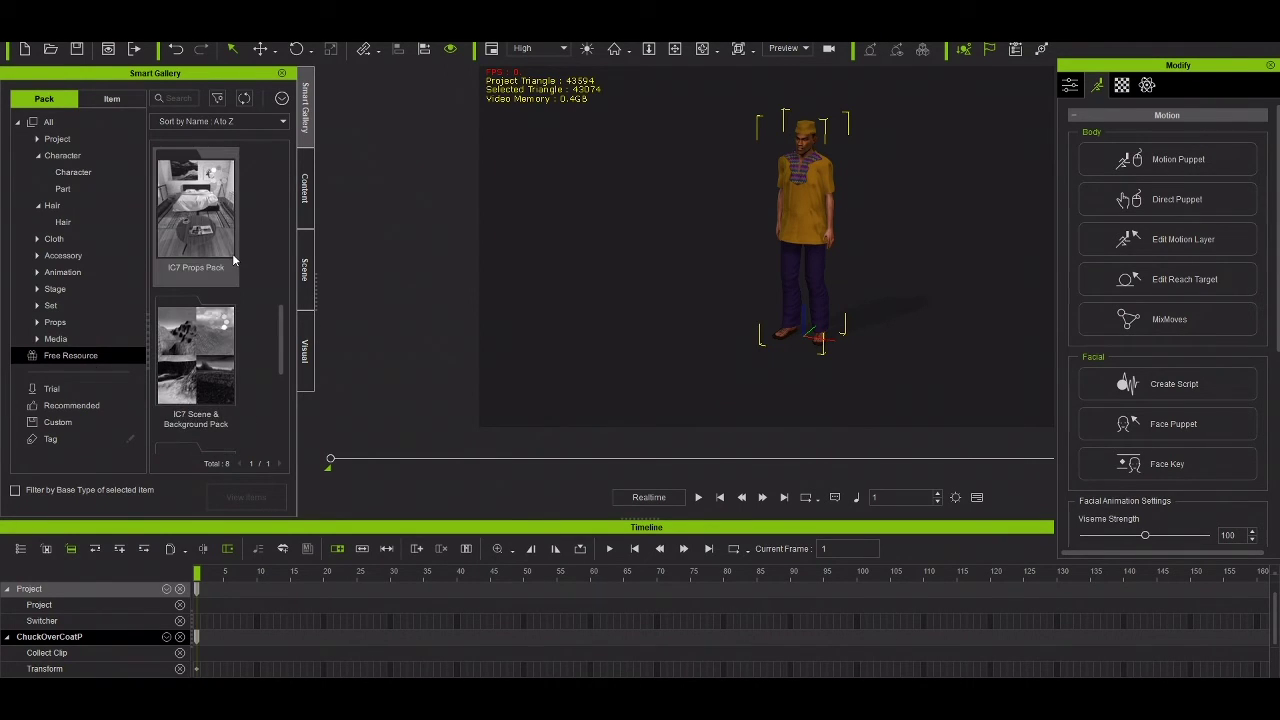
Examine the Trial packs and the staff-picked Recommended packs in the Smart Gallery.
left_click(52, 389)
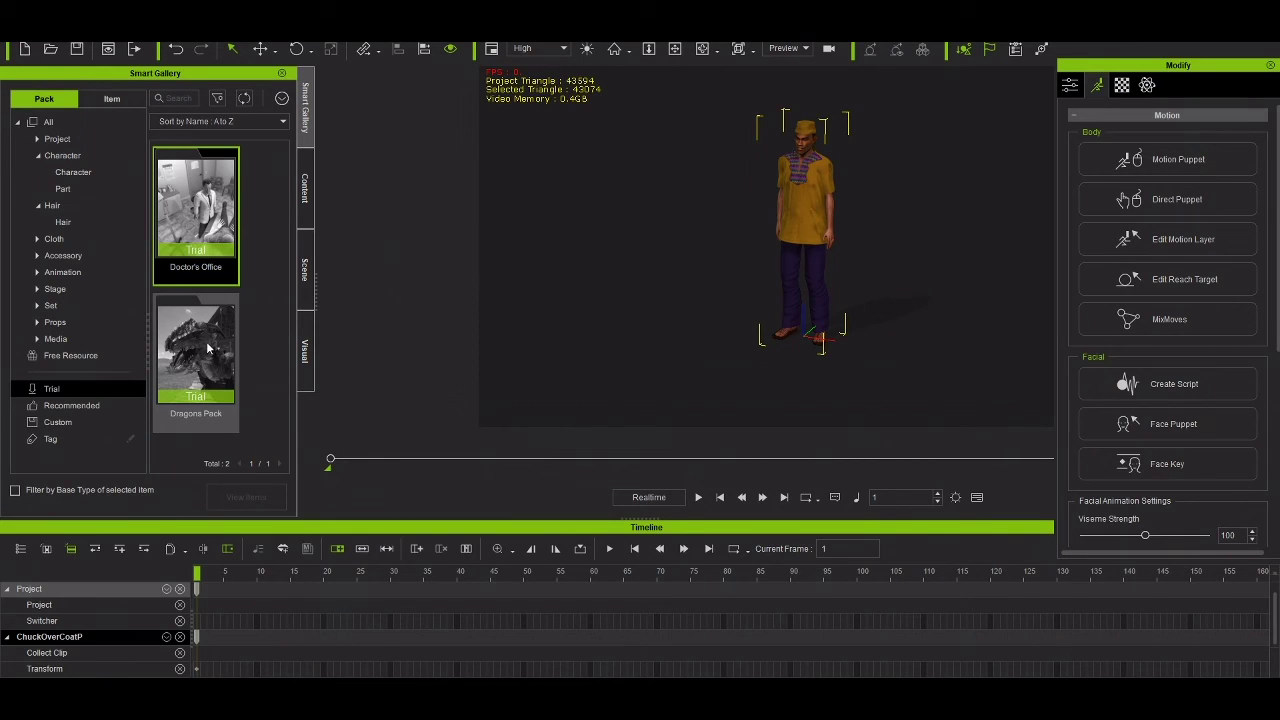
left_click(108, 407)
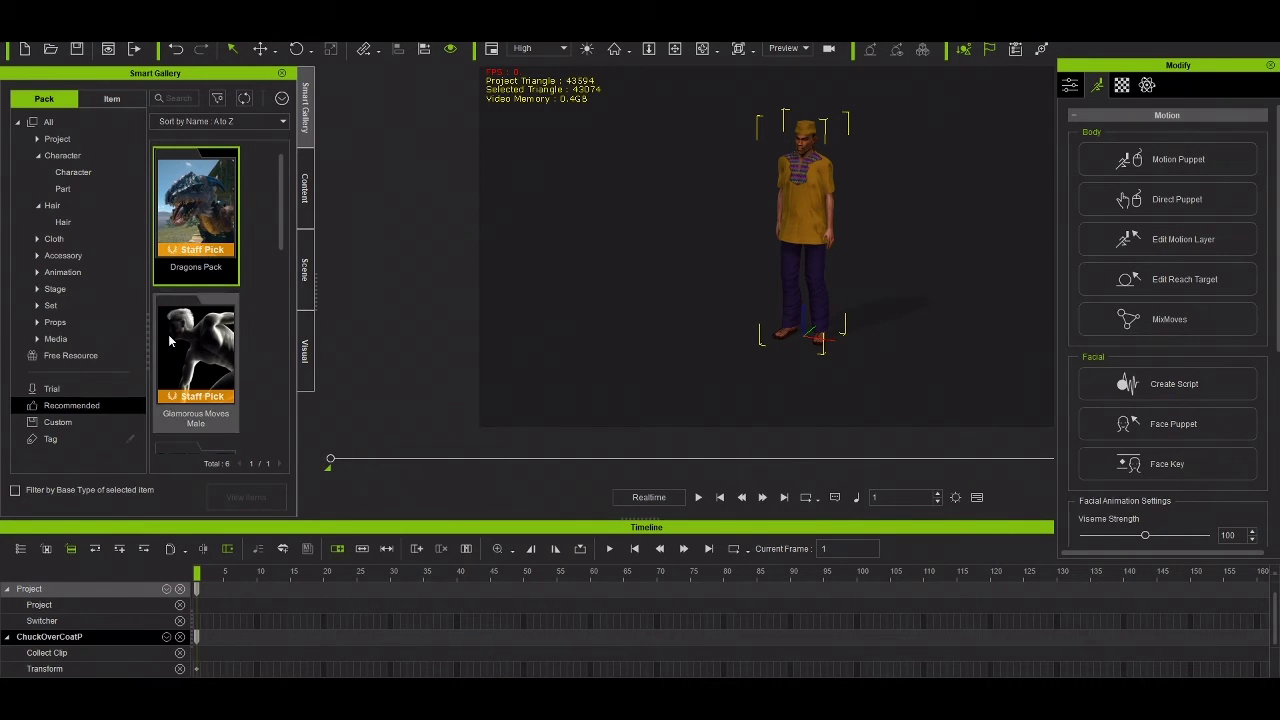
scroll(206, 196, "down", 1)
scroll(206, 196, "down", 2)
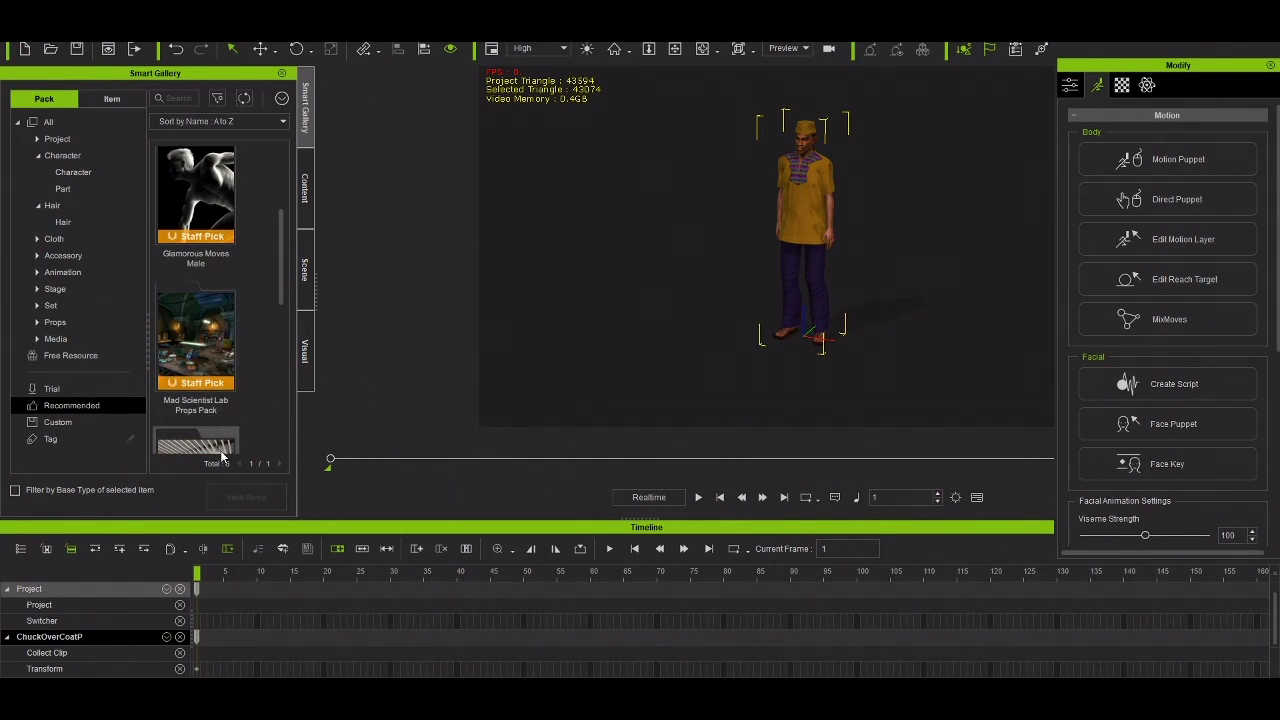
scroll(220, 445, "down", 5)
scroll(233, 405, "down", 2)
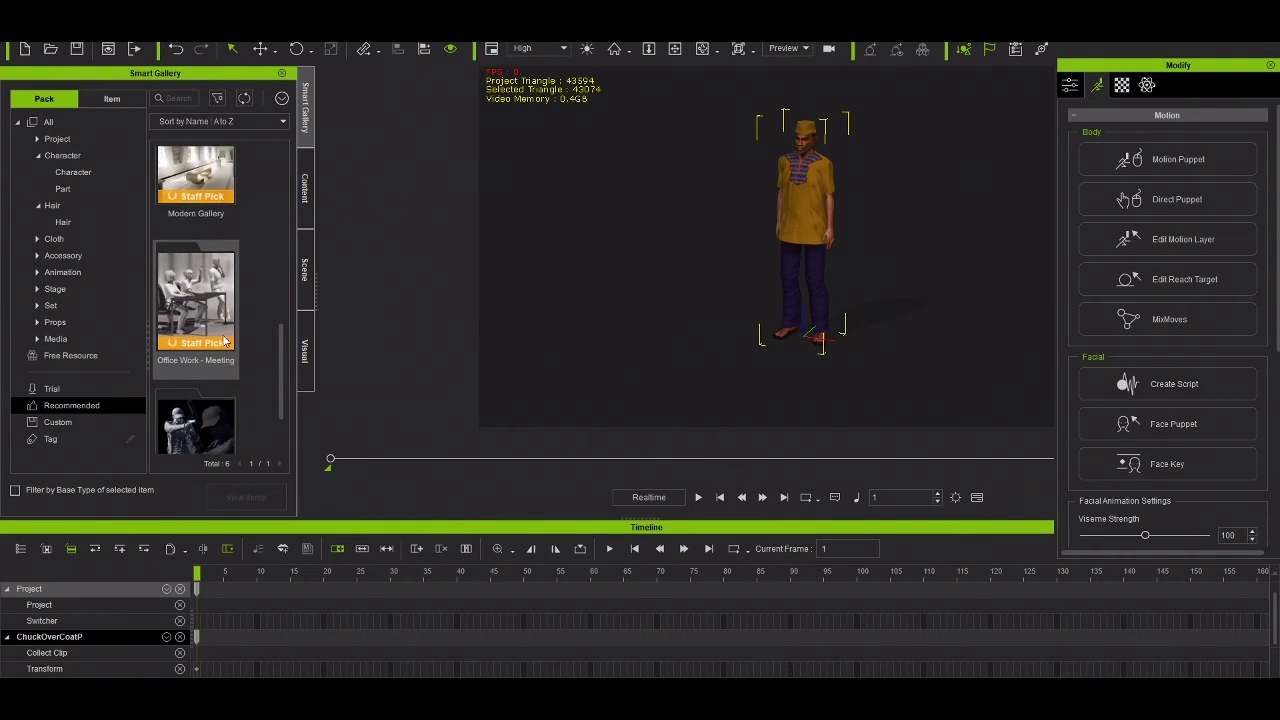
scroll(223, 345, "down", 2)
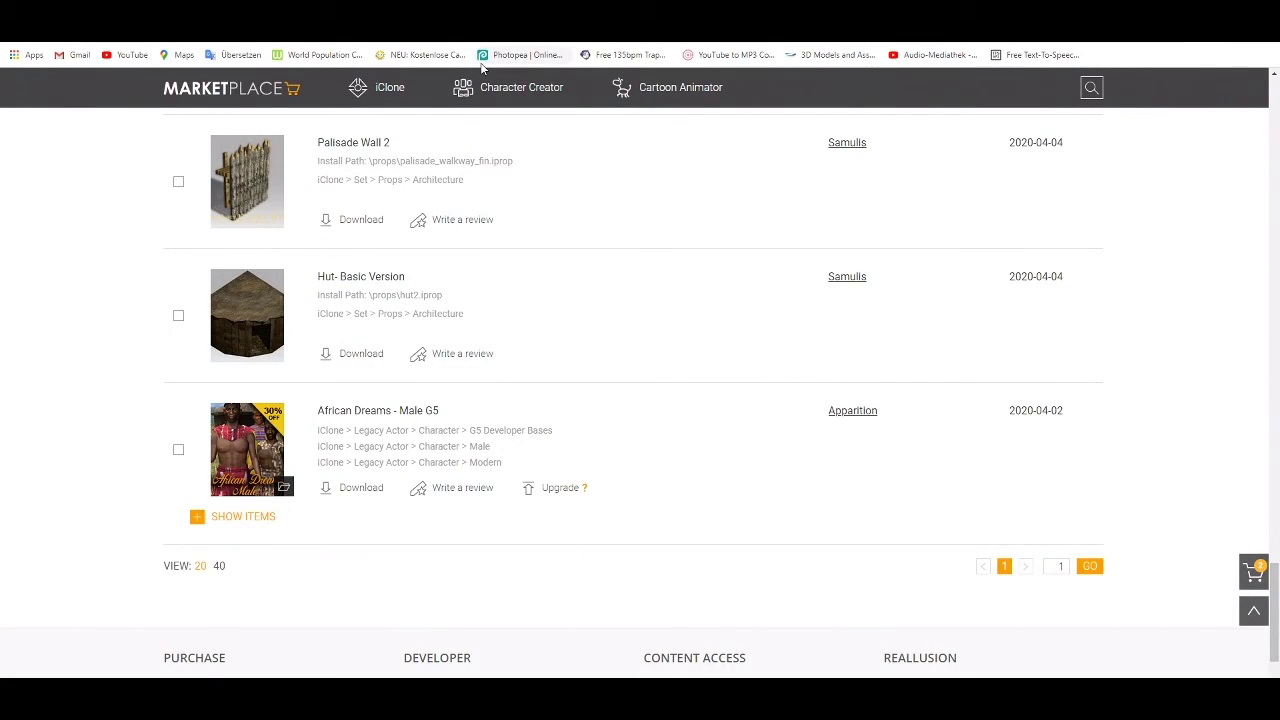
Switch to the Reallusion Marketplace in the browser and view the iClone content categories from the character listing.
scroll(797, 203, "up", 13)
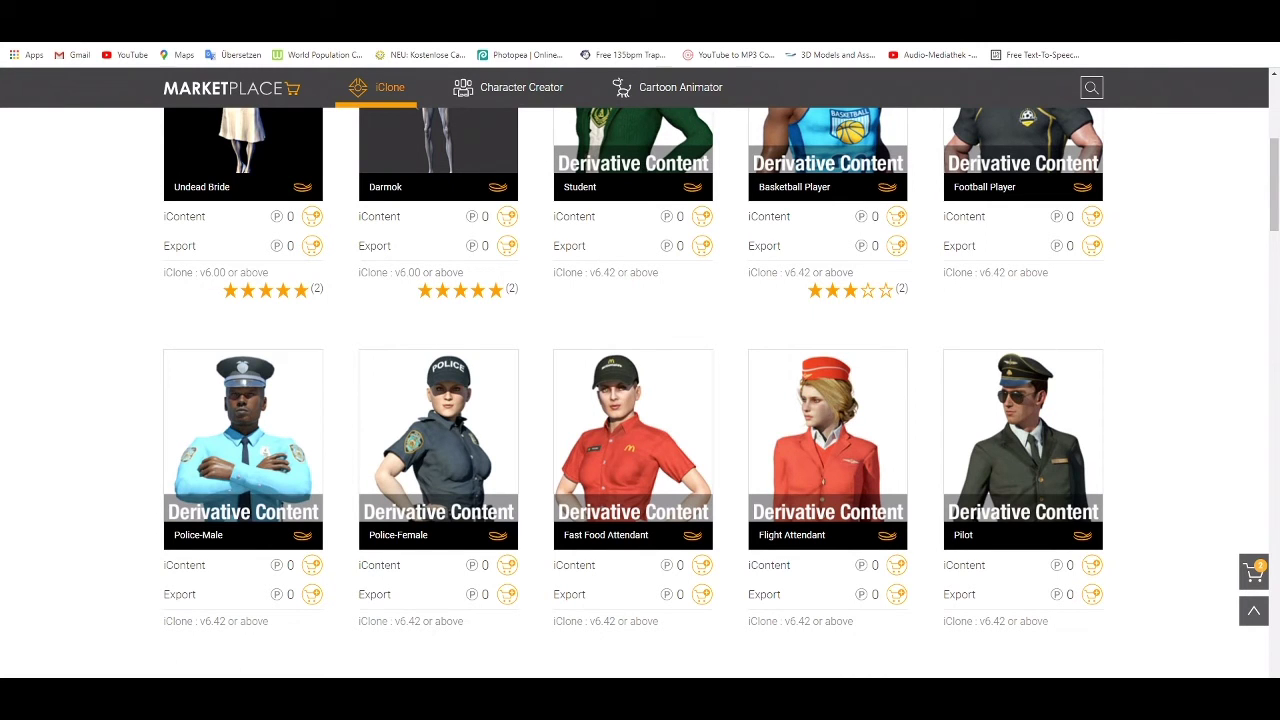
scroll(635, 207, "up", 4)
mouse_move(680, 120)
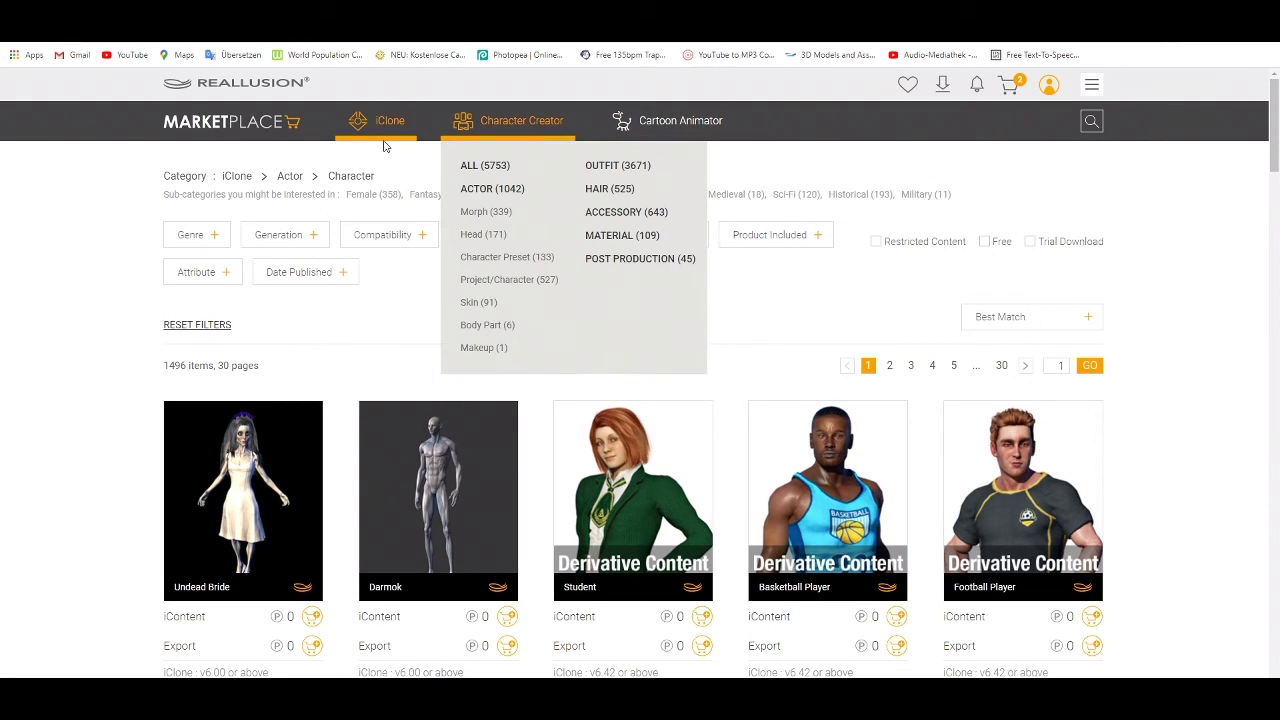
mouse_move(383, 146)
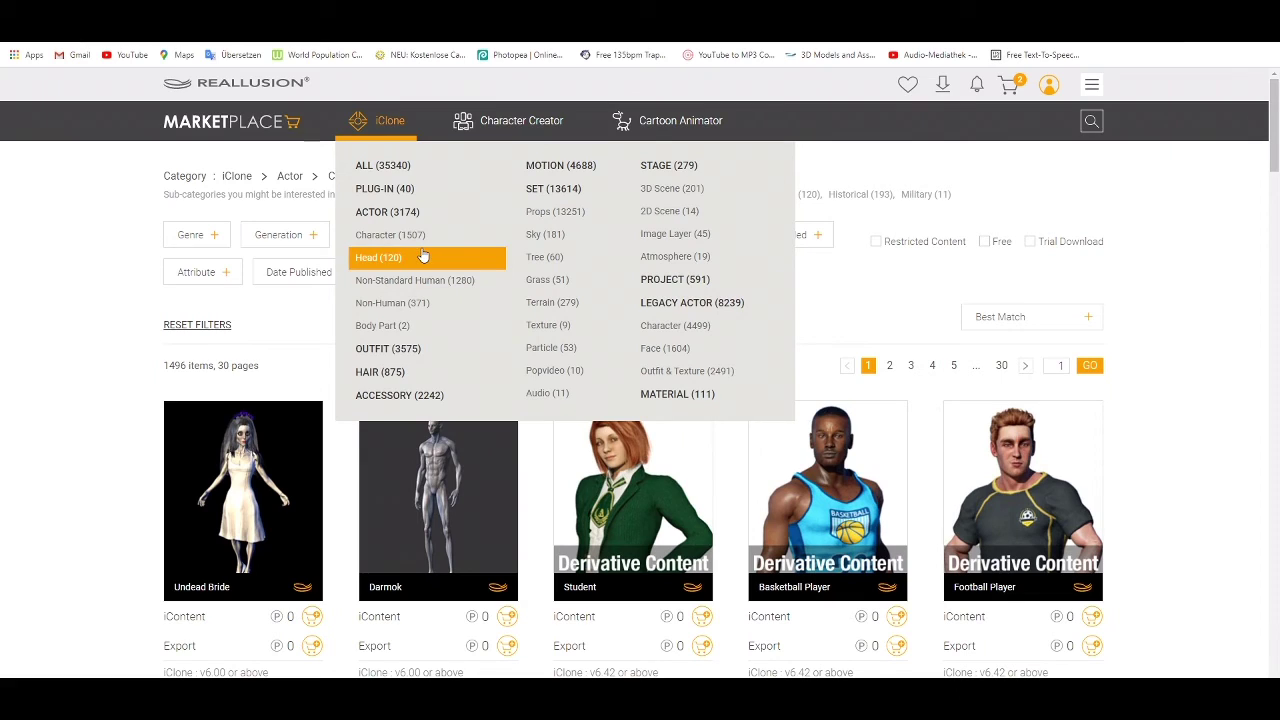
Search the Marketplace's iClone Character category for "doctor".
left_click(1093, 122)
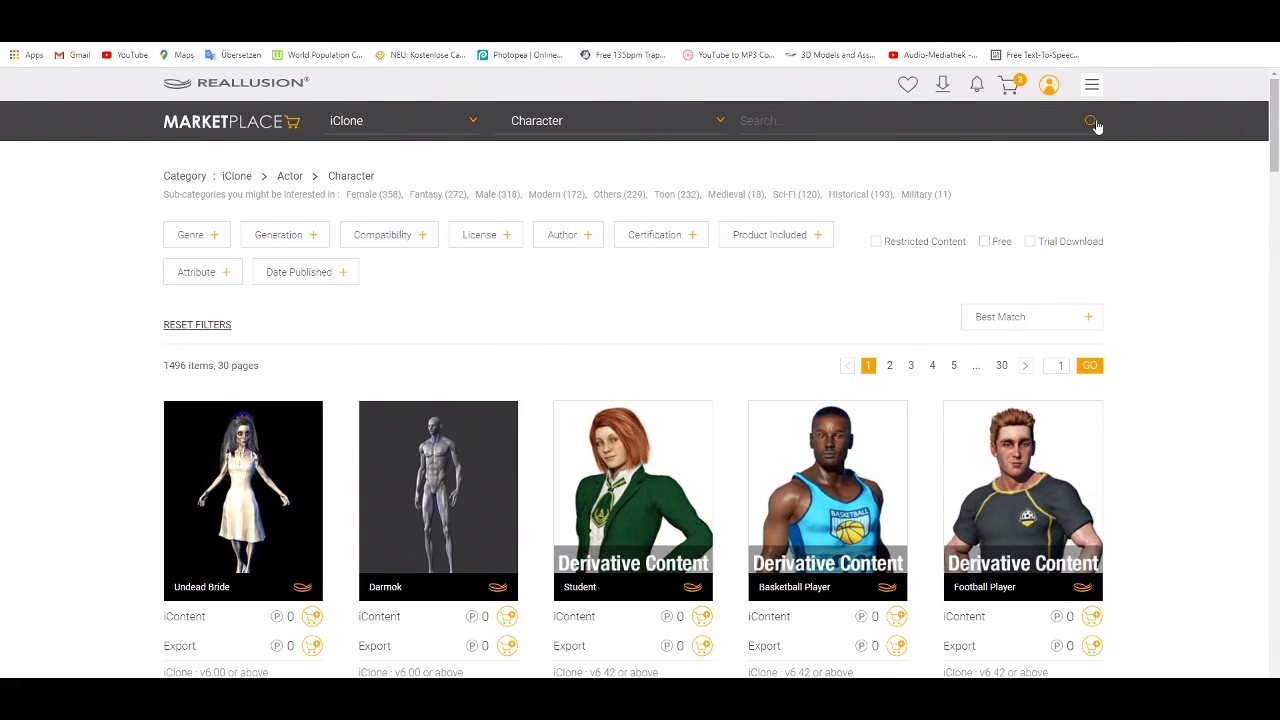
left_click(874, 120)
type("doctor")
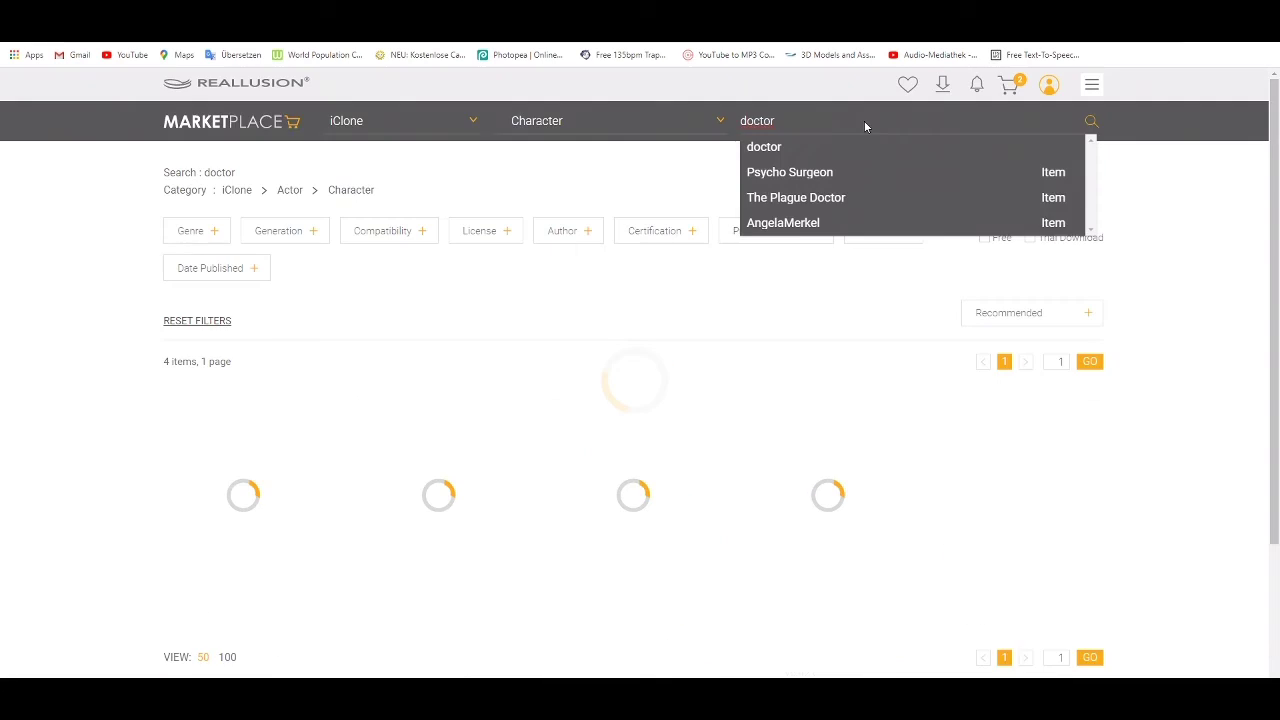
Examine the characters found for "doctor" and their iContent and Export prices.
mouse_move(175, 595)
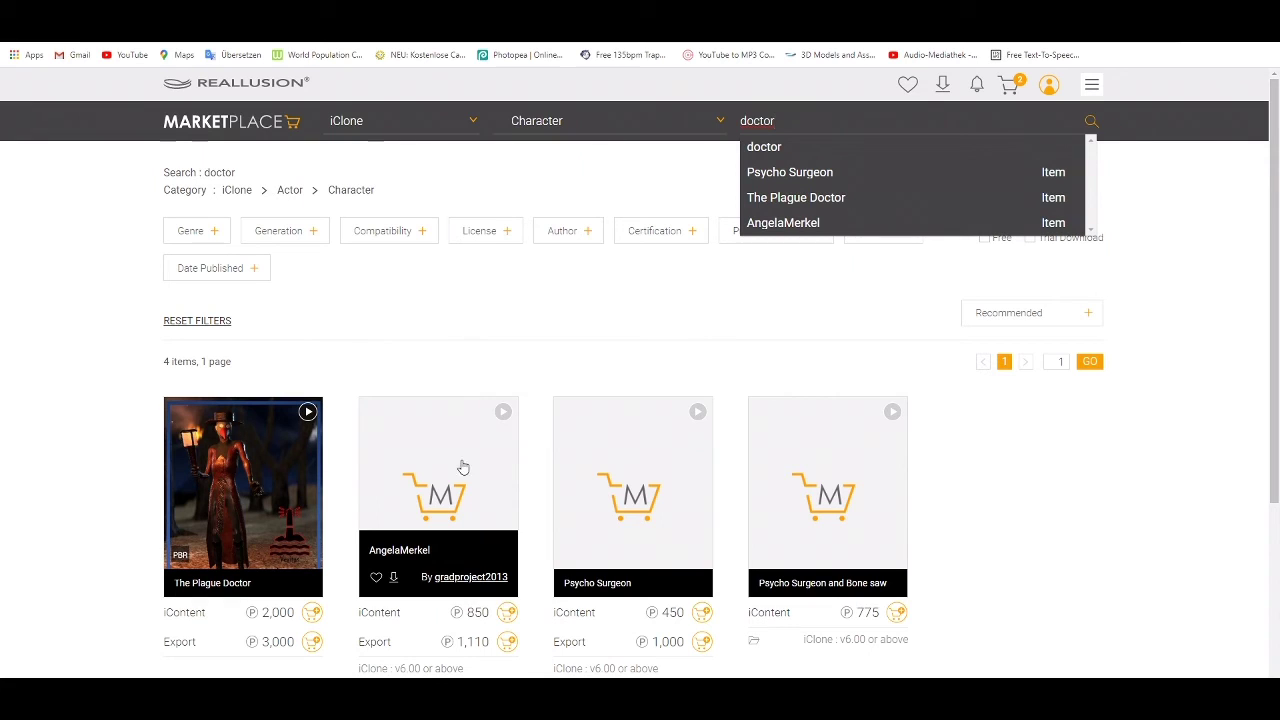
mouse_move(616, 520)
scroll(616, 520, "down", 3)
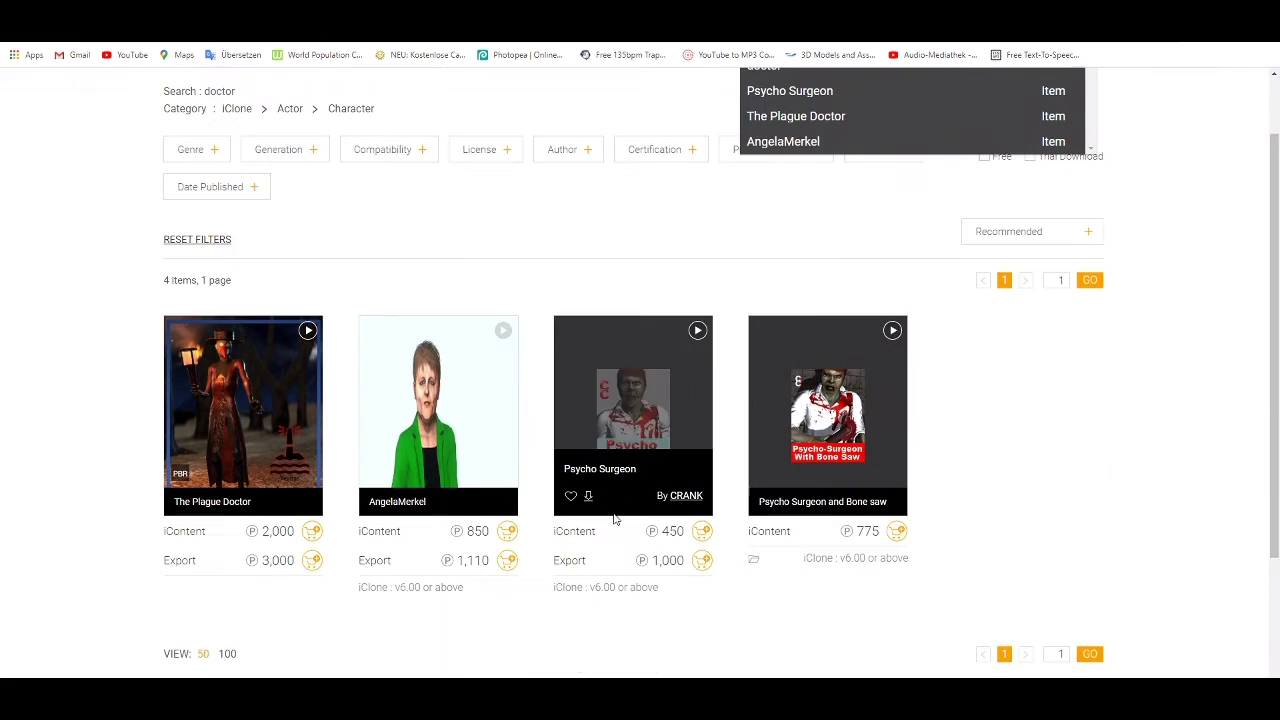
scroll(614, 519, "up", 3)
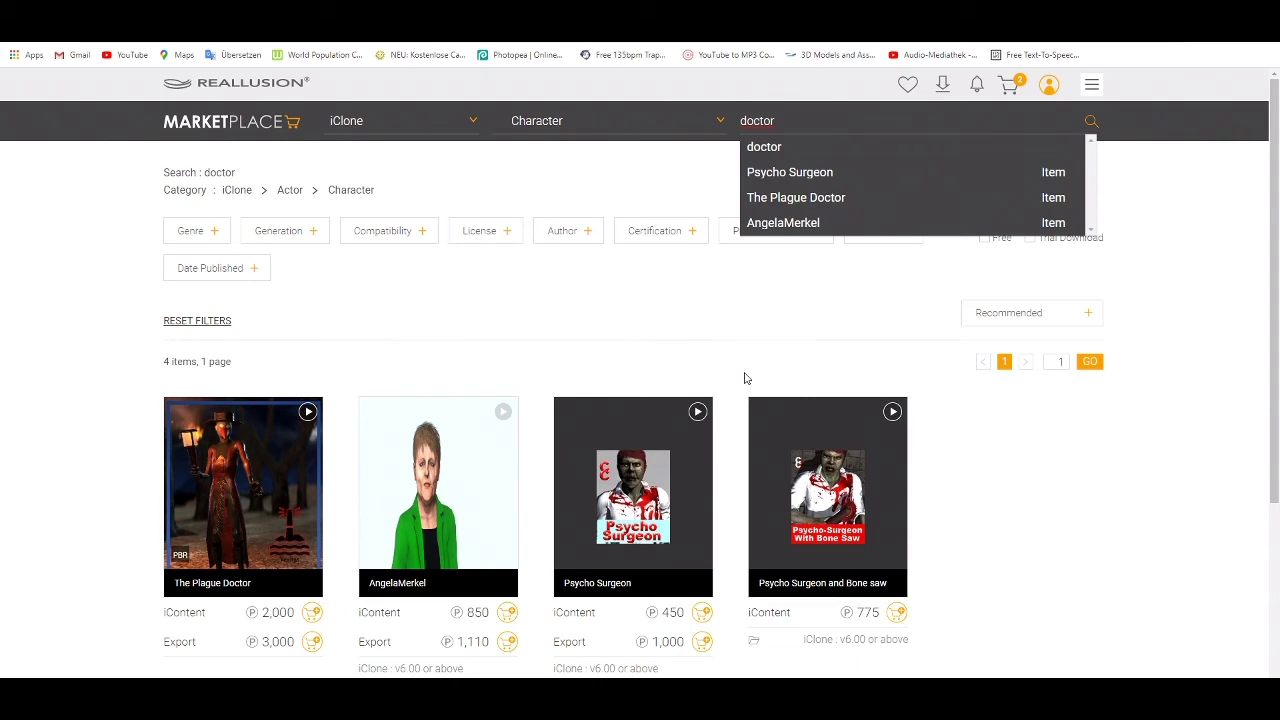
scroll(600, 400, "down", 2)
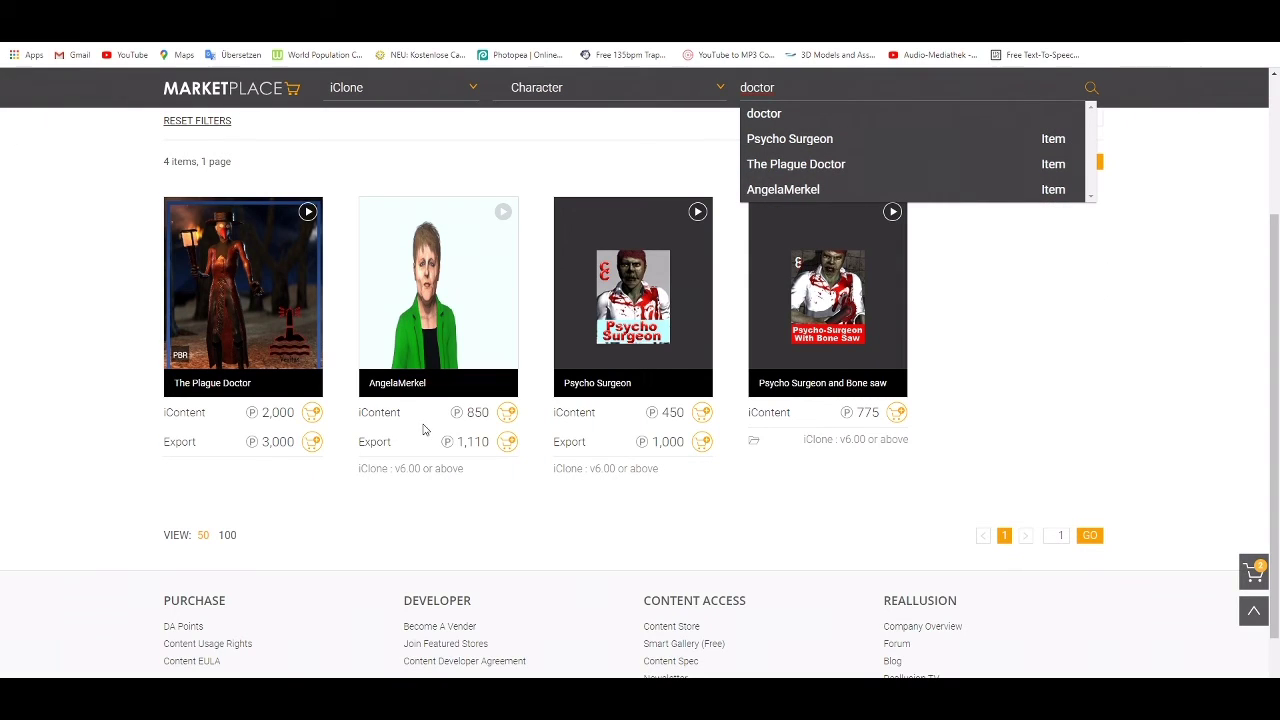
mouse_move(488, 400)
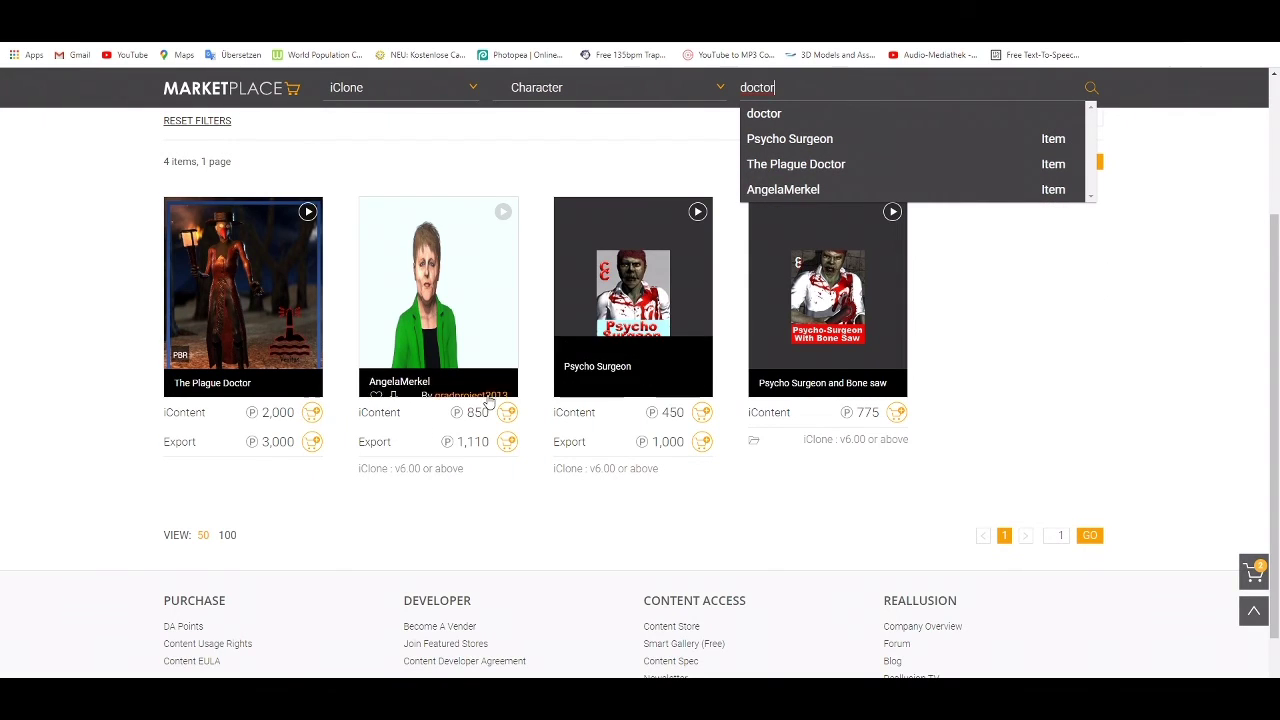
scroll(623, 547, "up", 2)
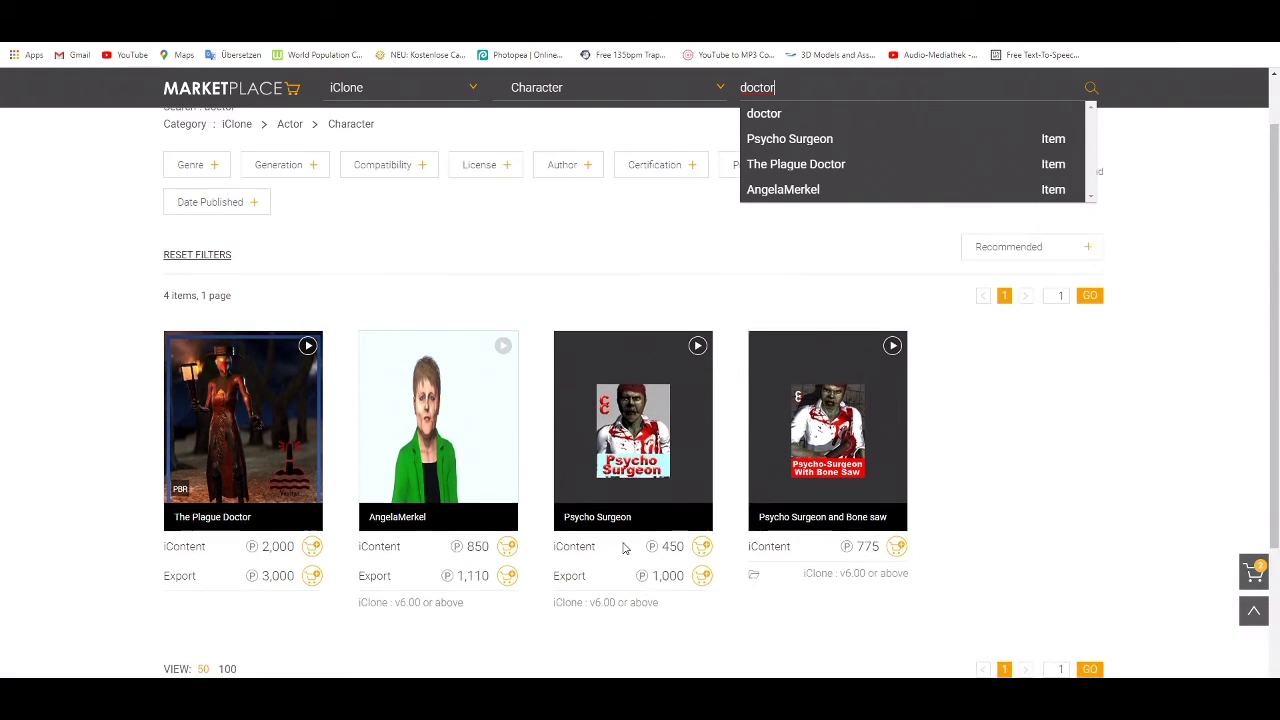
scroll(623, 547, "up", 1)
scroll(623, 547, "down", 1)
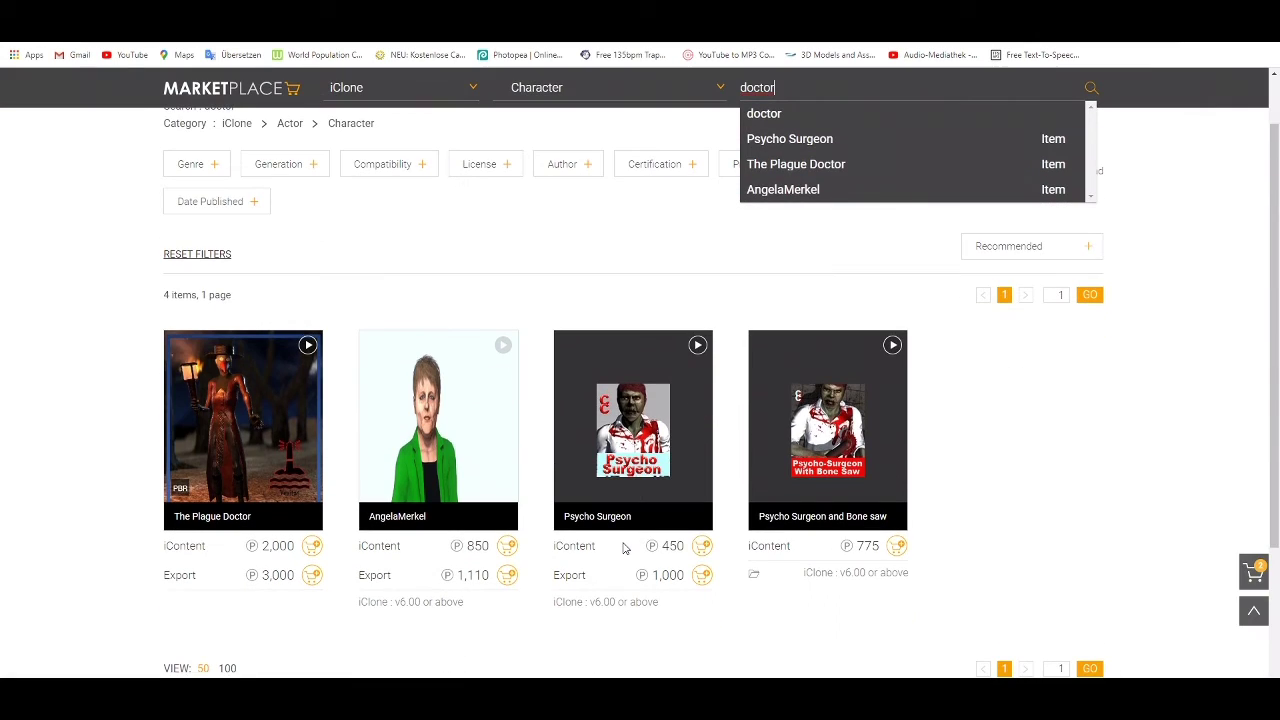
Open the DA Point purchase page from the Marketplace account and examine the currency explanation and the 1,000, 5,000 and 10,000 point batches.
scroll(625, 546, "down", 1)
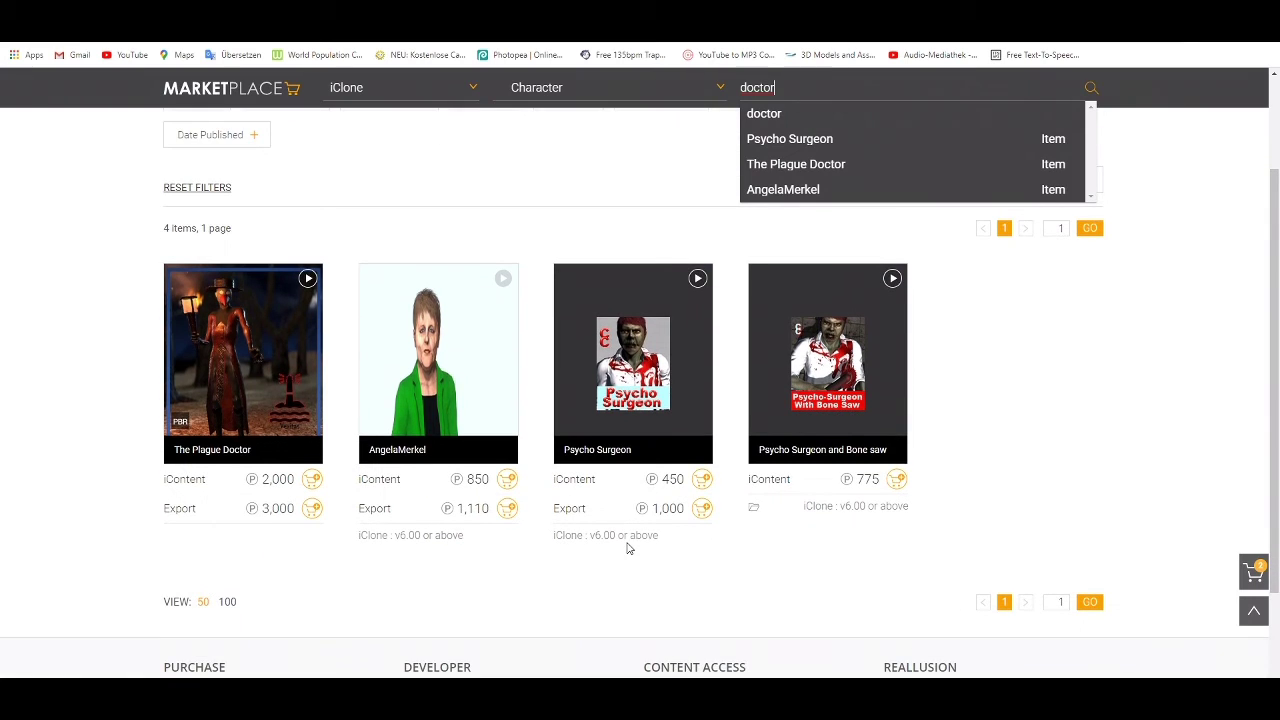
scroll(630, 540, "up", 2)
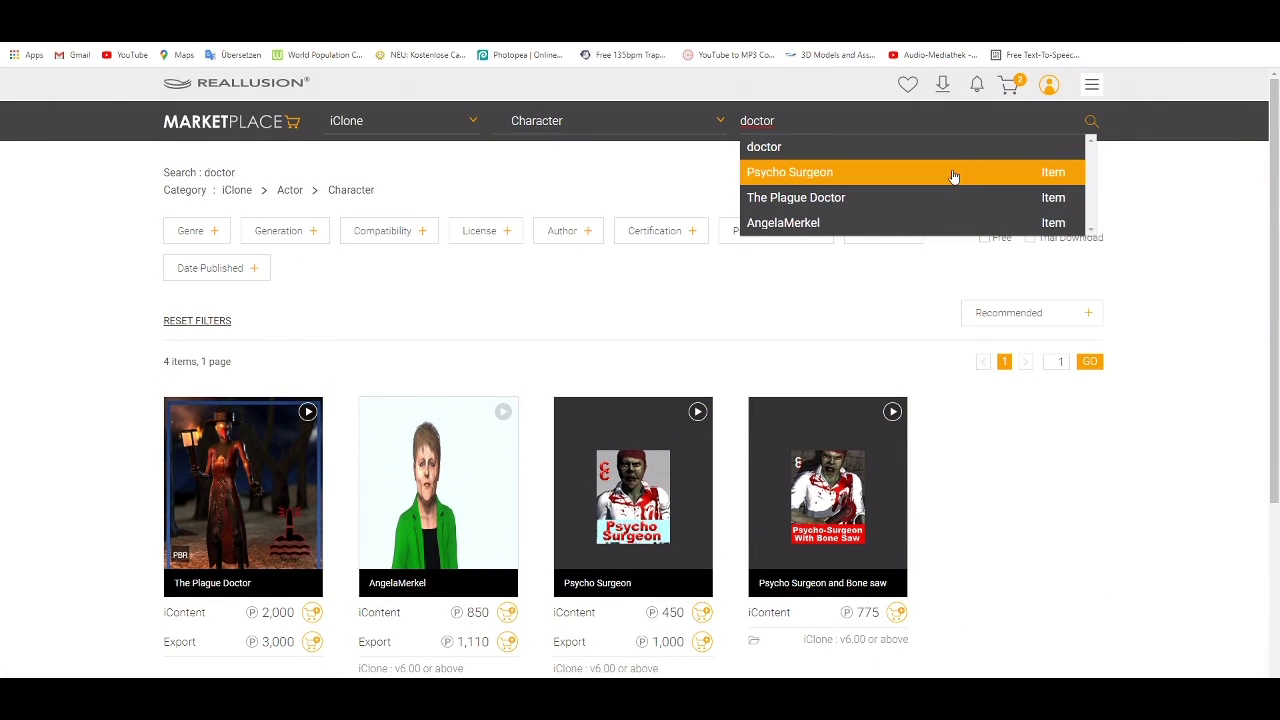
mouse_move(1050, 86)
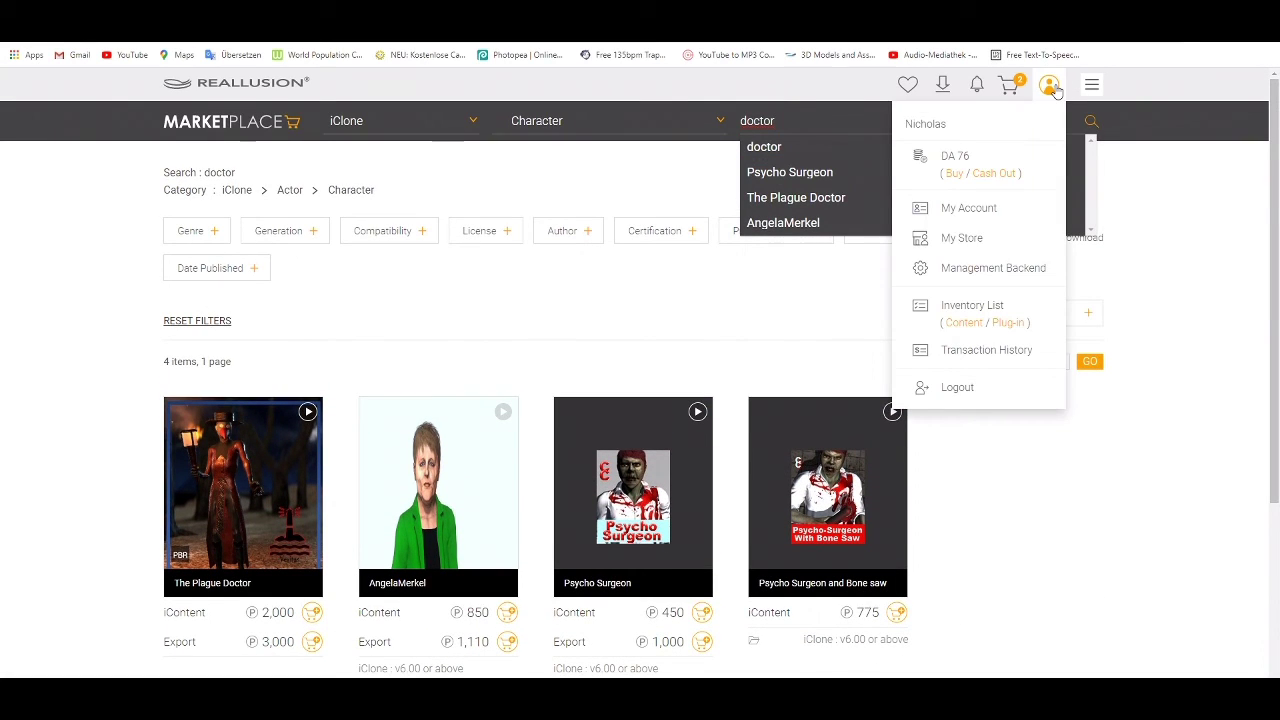
left_click(951, 175)
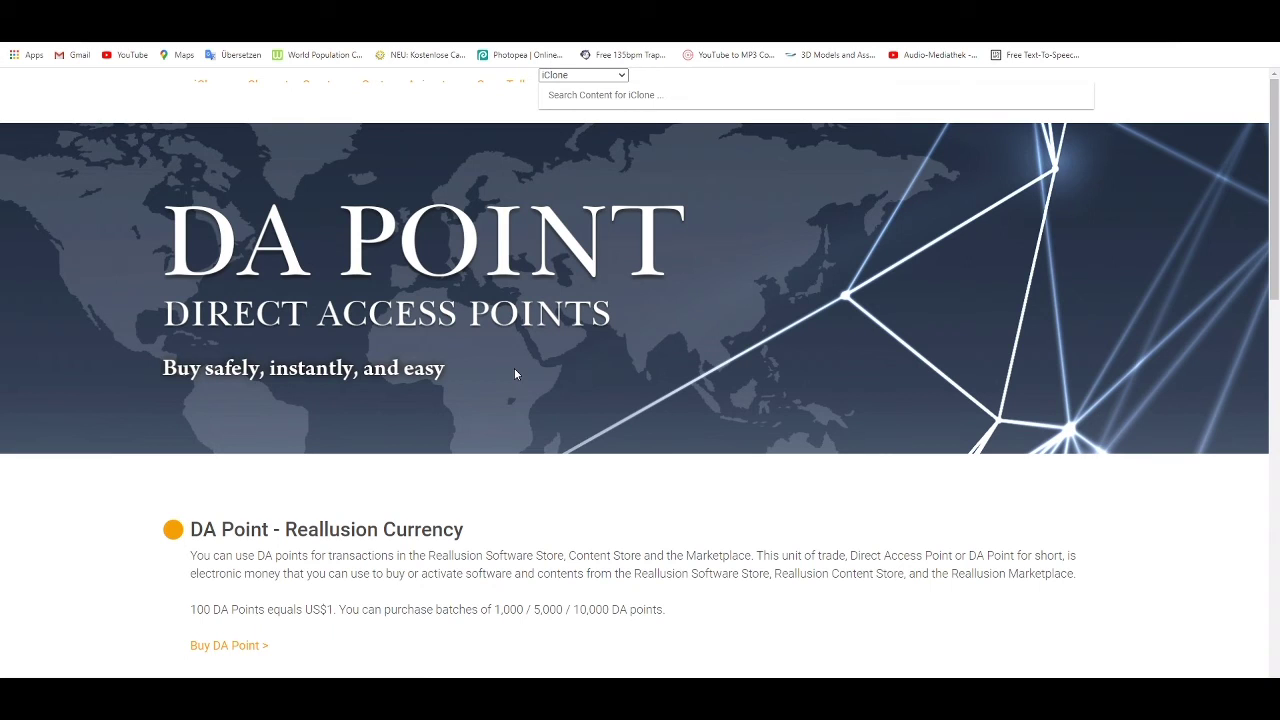
scroll(514, 371, "down", 10)
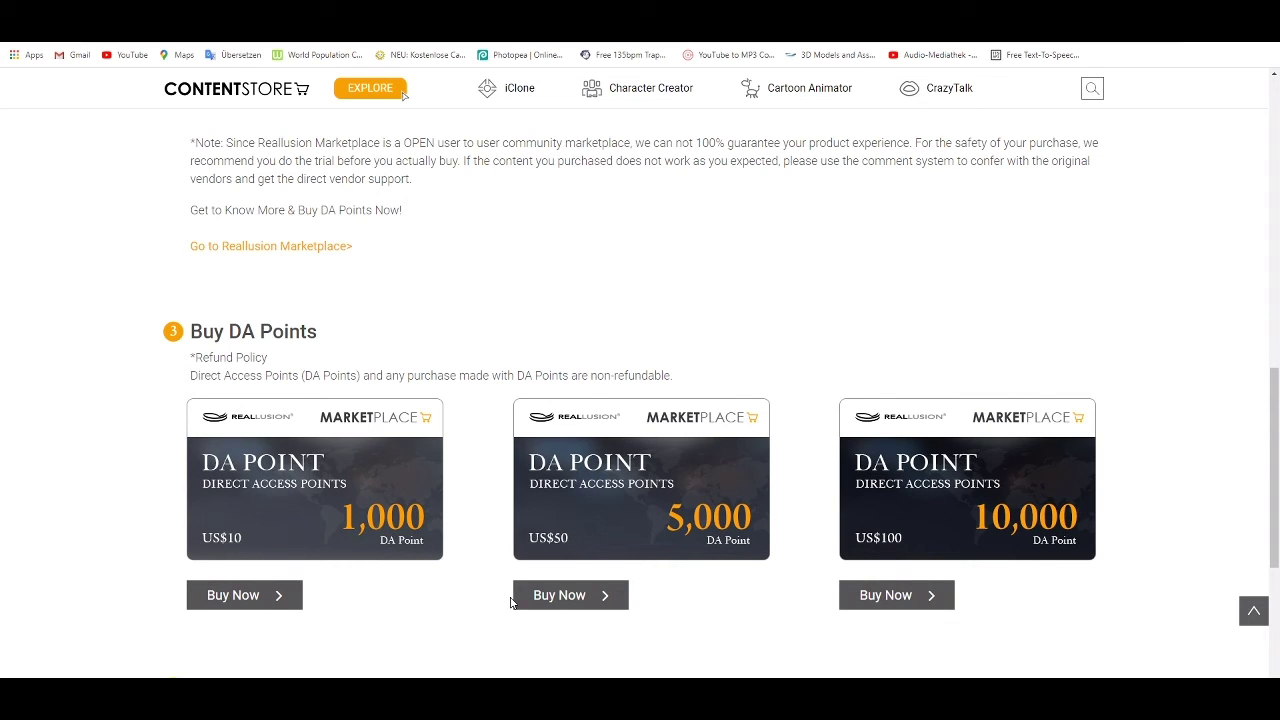
scroll(819, 273, "up", 15)
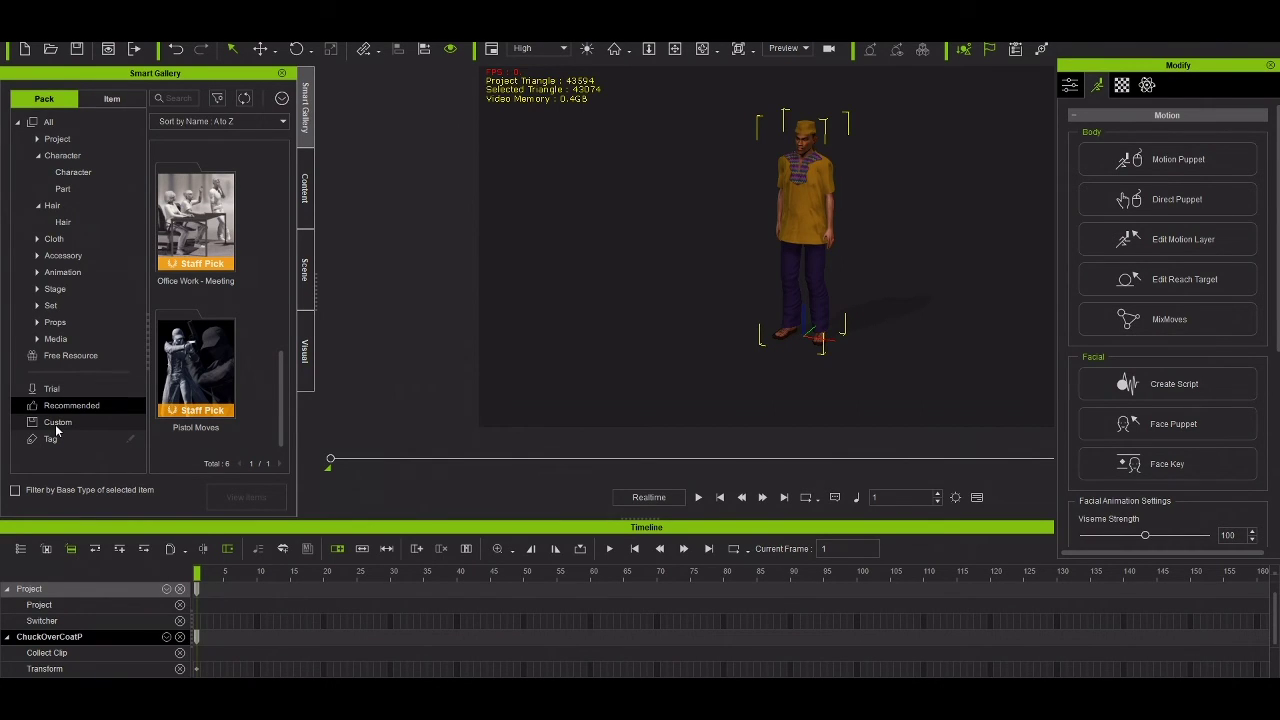
Switch back to iClone, view the Custom packs in the Smart Gallery and look through the Create, Modify, Render and camera commands.
left_click(56, 423)
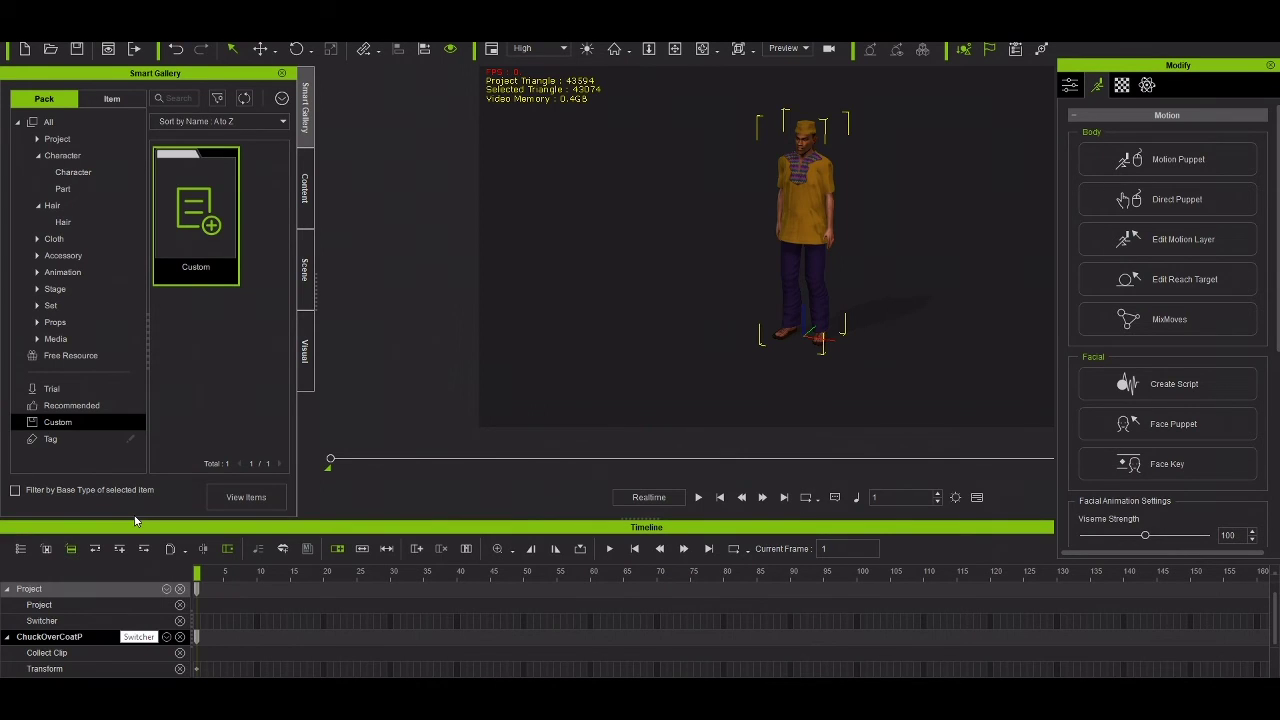
left_click(105, 28)
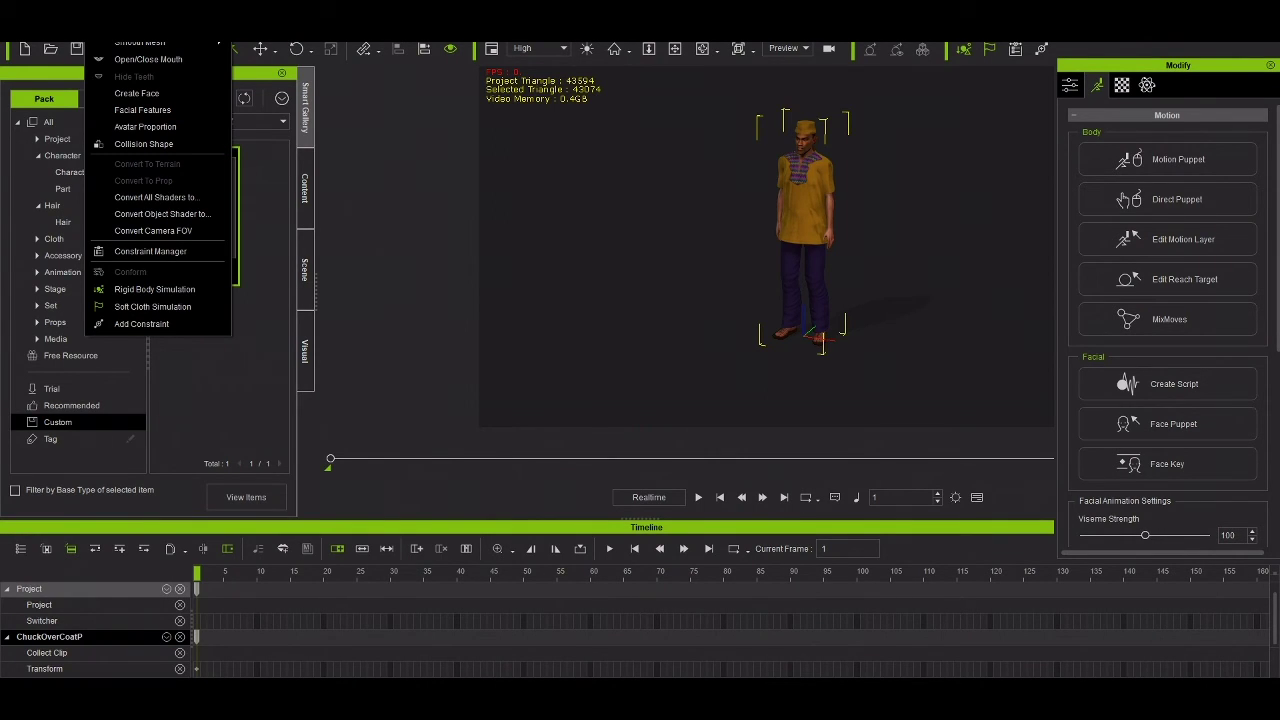
mouse_move(64, 28)
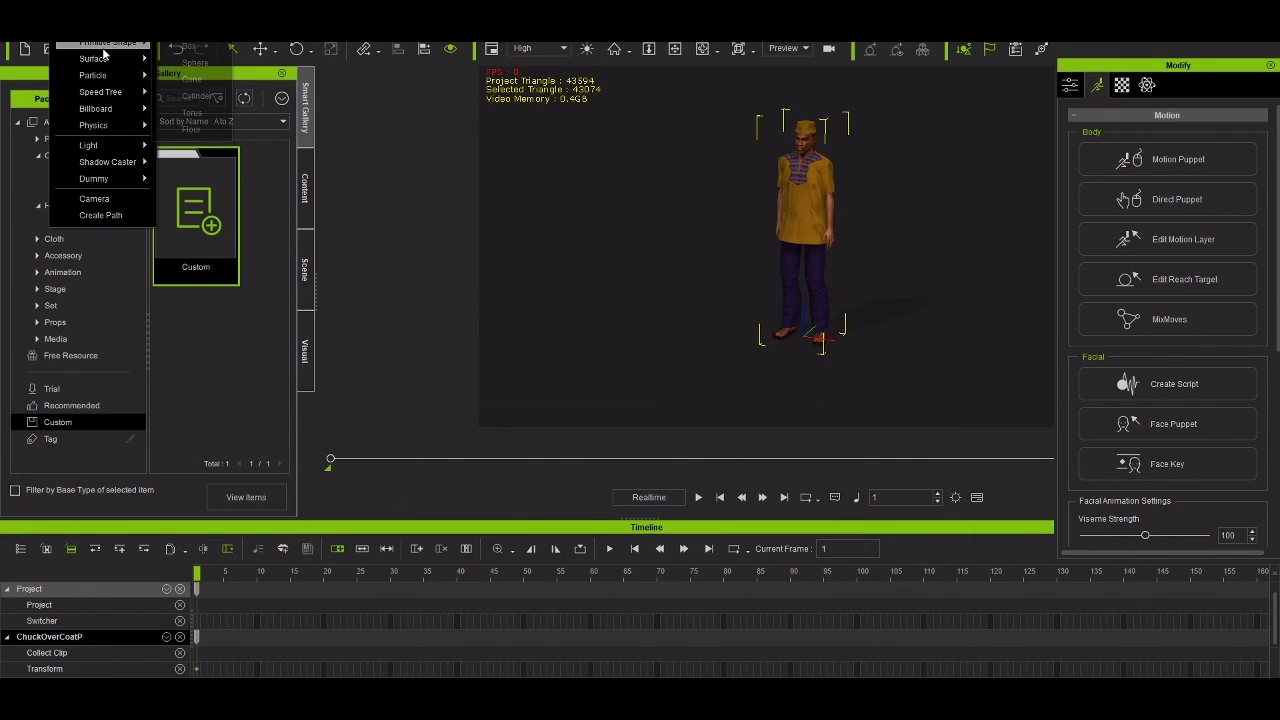
mouse_move(150, 43)
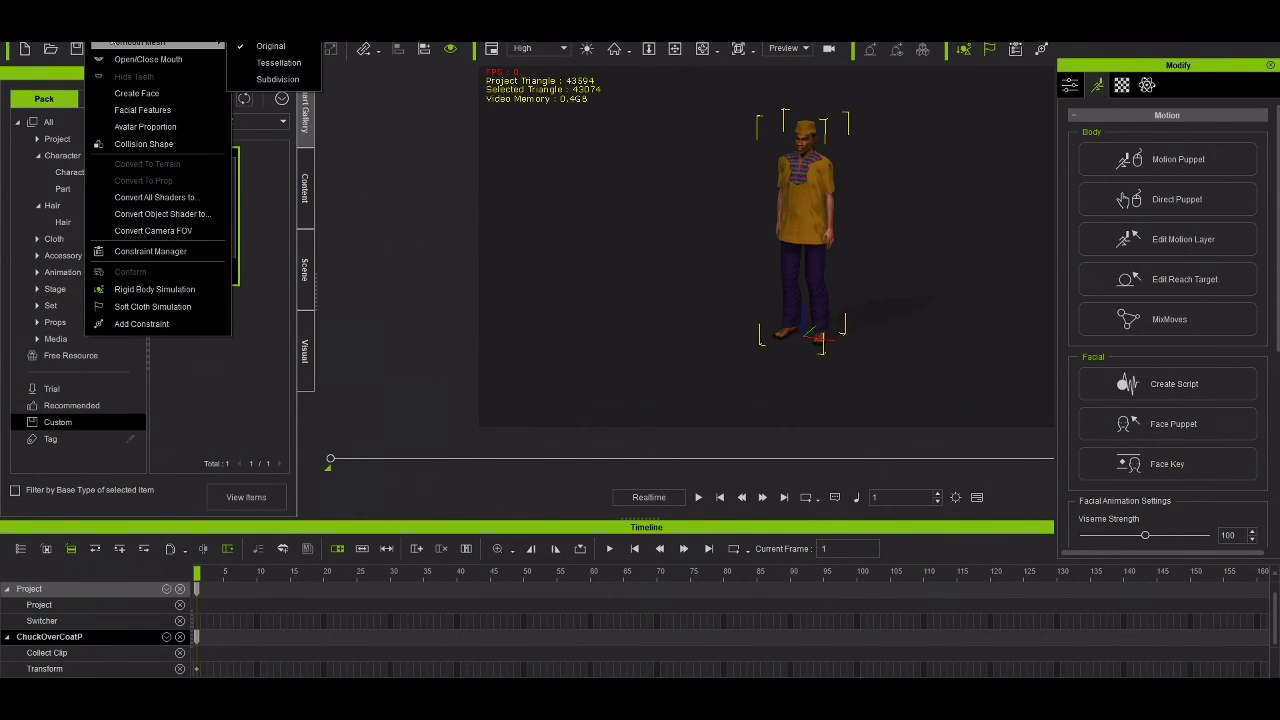
mouse_move(185, 30)
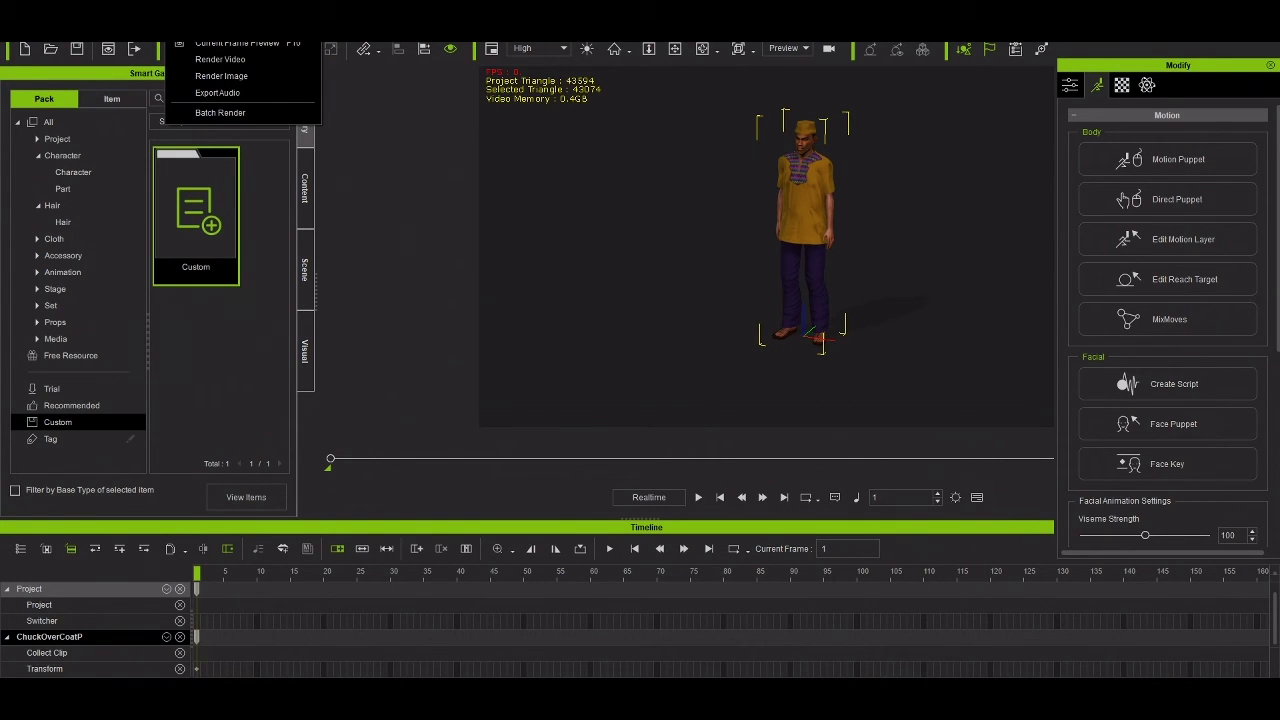
mouse_move(225, 30)
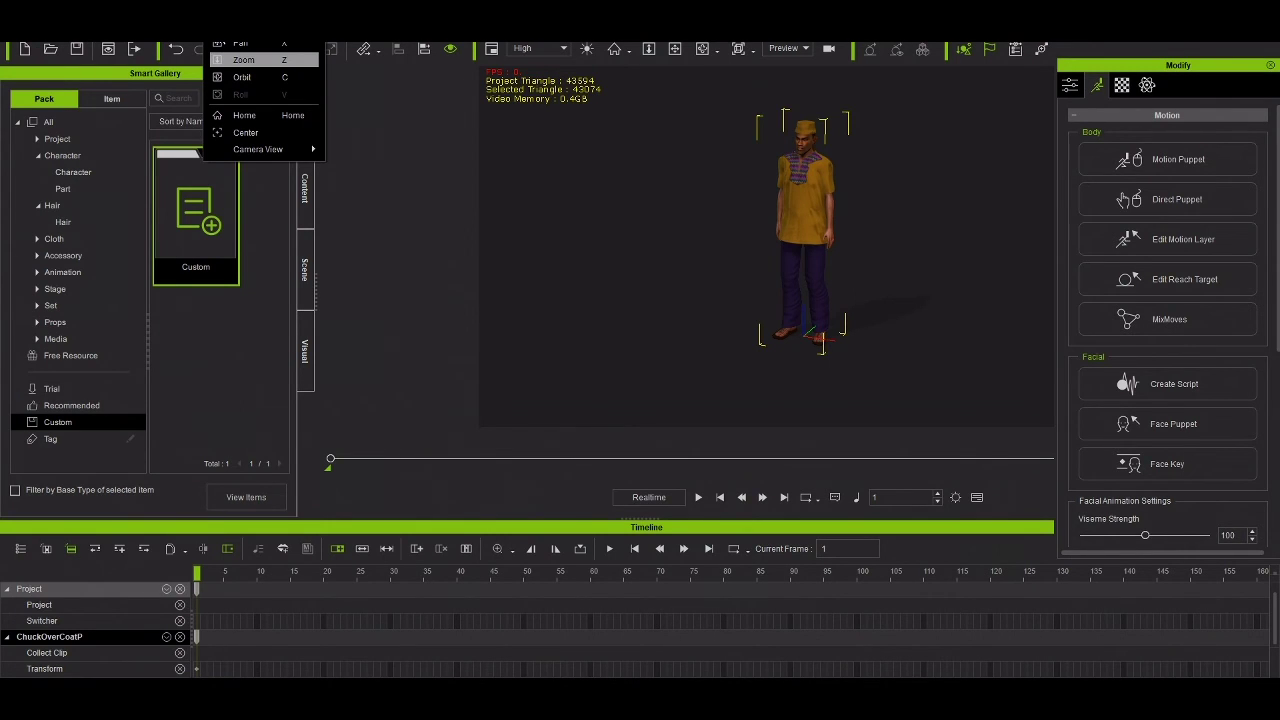
Try the camera Pan, Orbit and Zoom tools to view the avatar from closer up and from another angle.
left_click(673, 52)
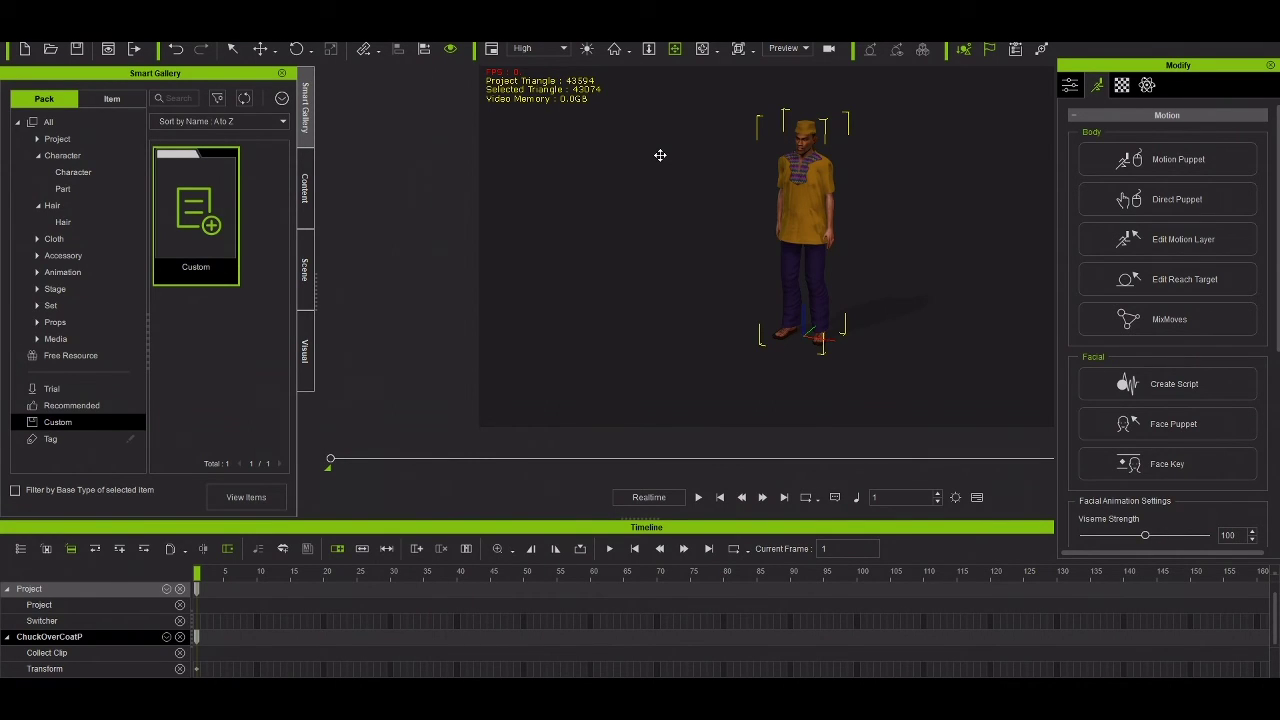
left_click(703, 49)
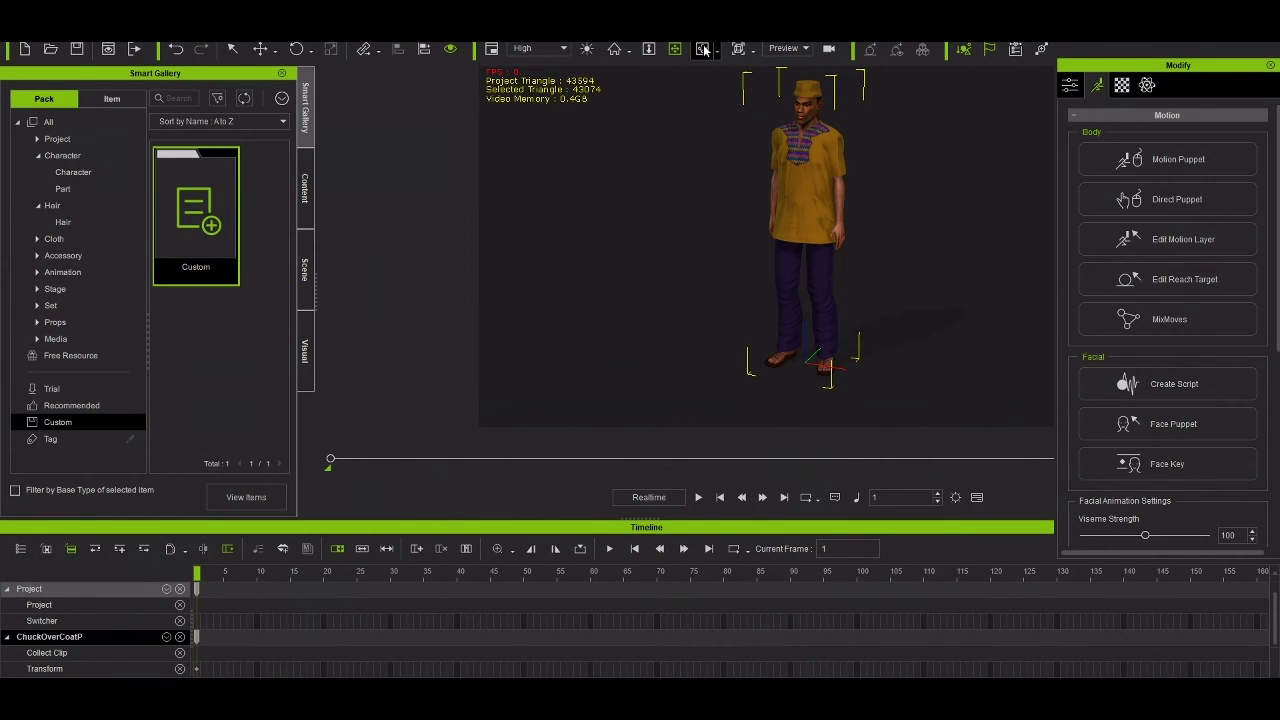
left_click_drag(920, 266, 930, 266)
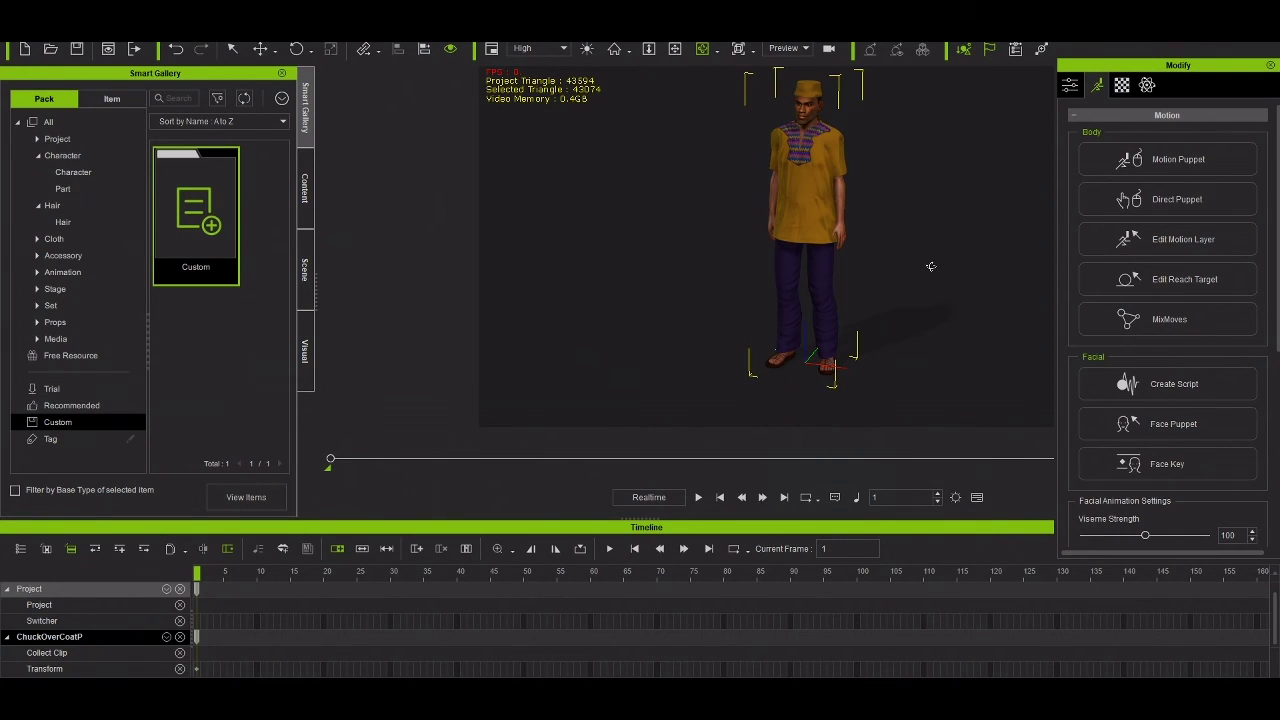
left_click_drag(930, 266, 817, 254)
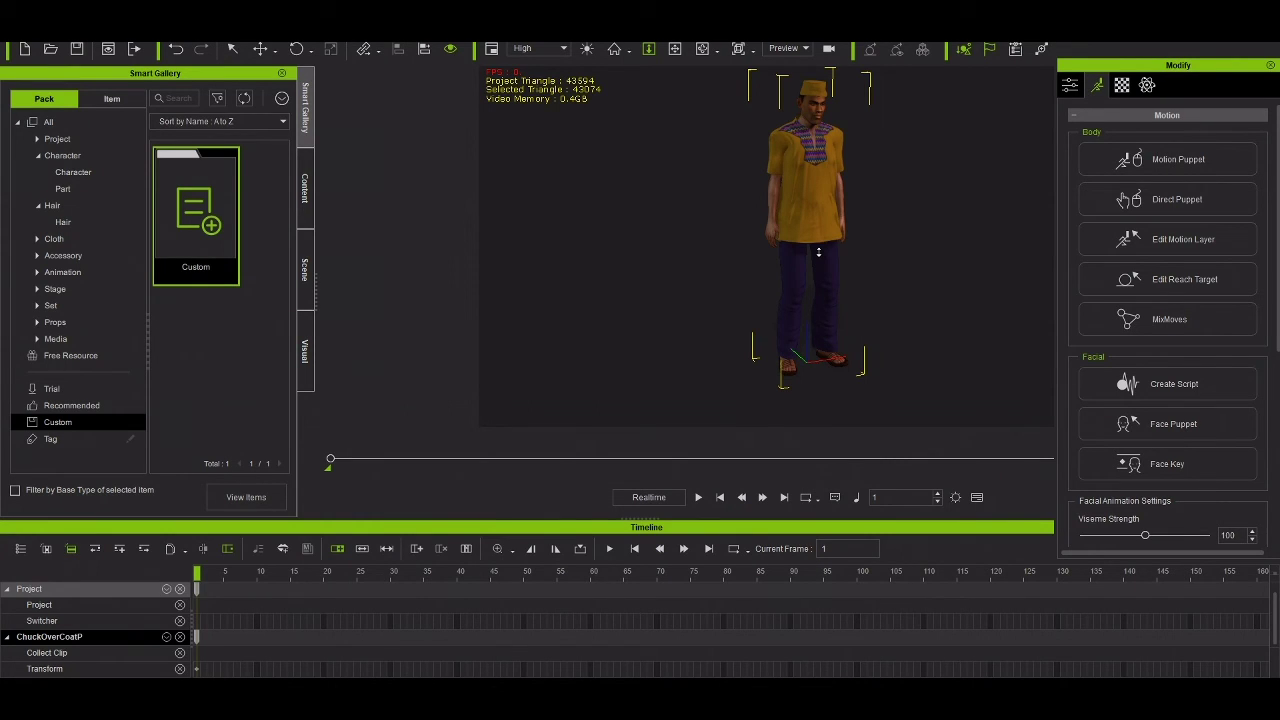
Look through the preview camera options, the creation and help commands, and the display quality levels.
left_click(797, 52)
left_click(797, 52)
key("alt+c")
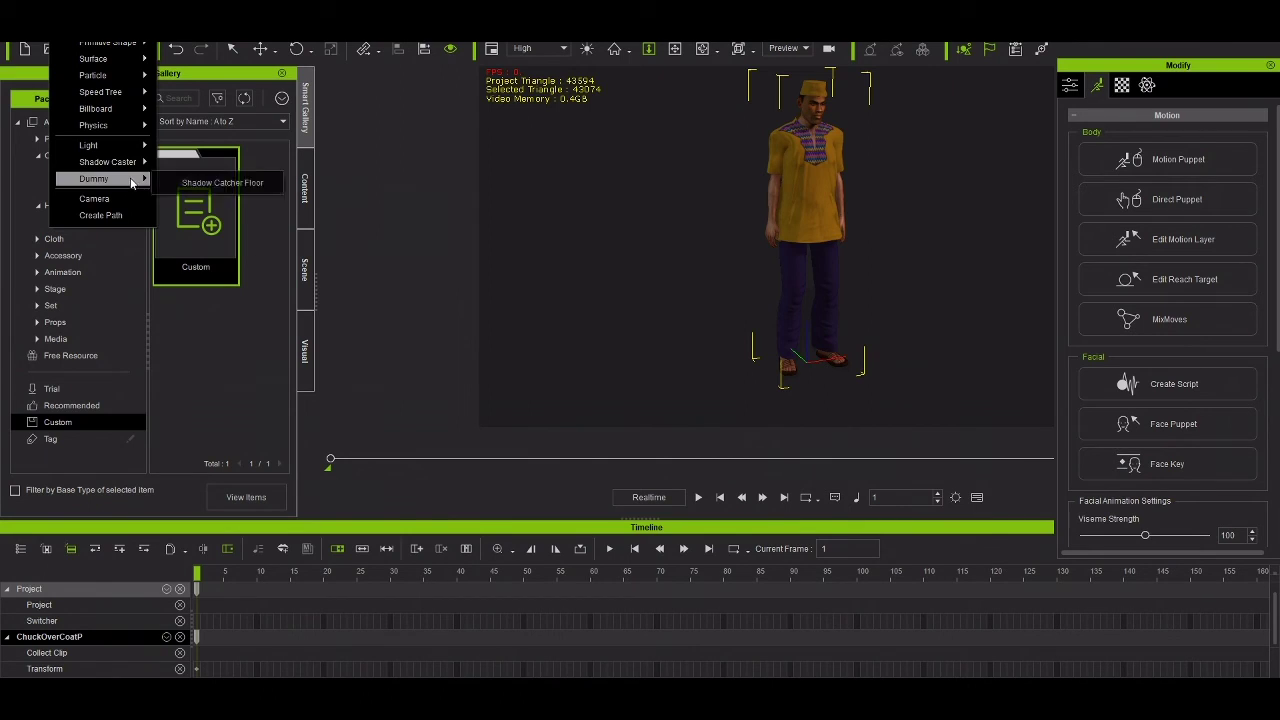
mouse_move(510, 60)
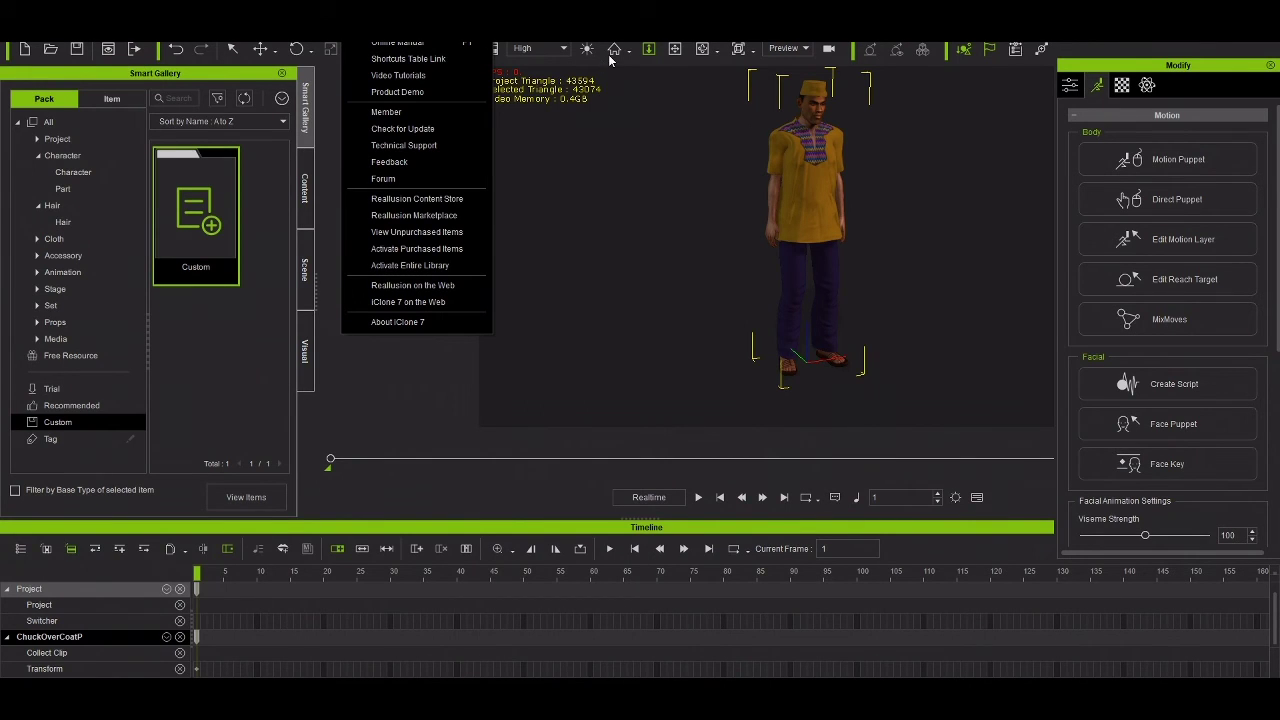
left_click(564, 55)
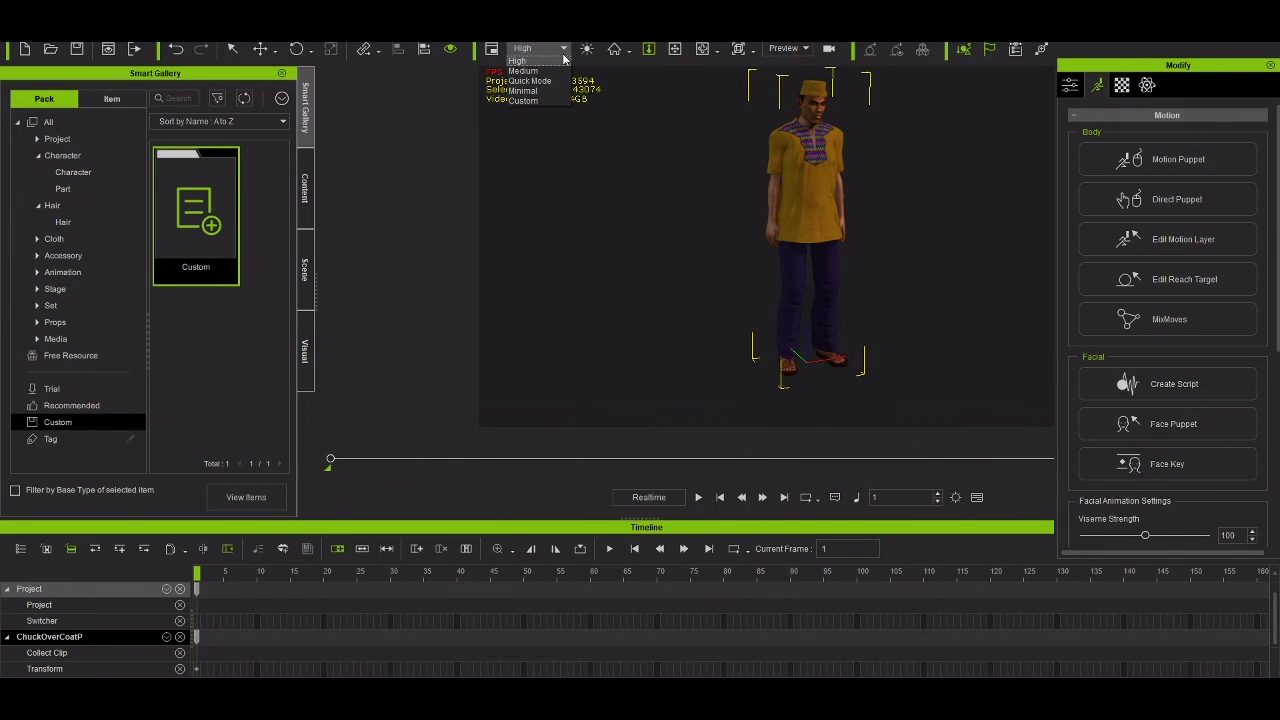
Hide the selected avatar in the viewport and show it again.
left_click(451, 53)
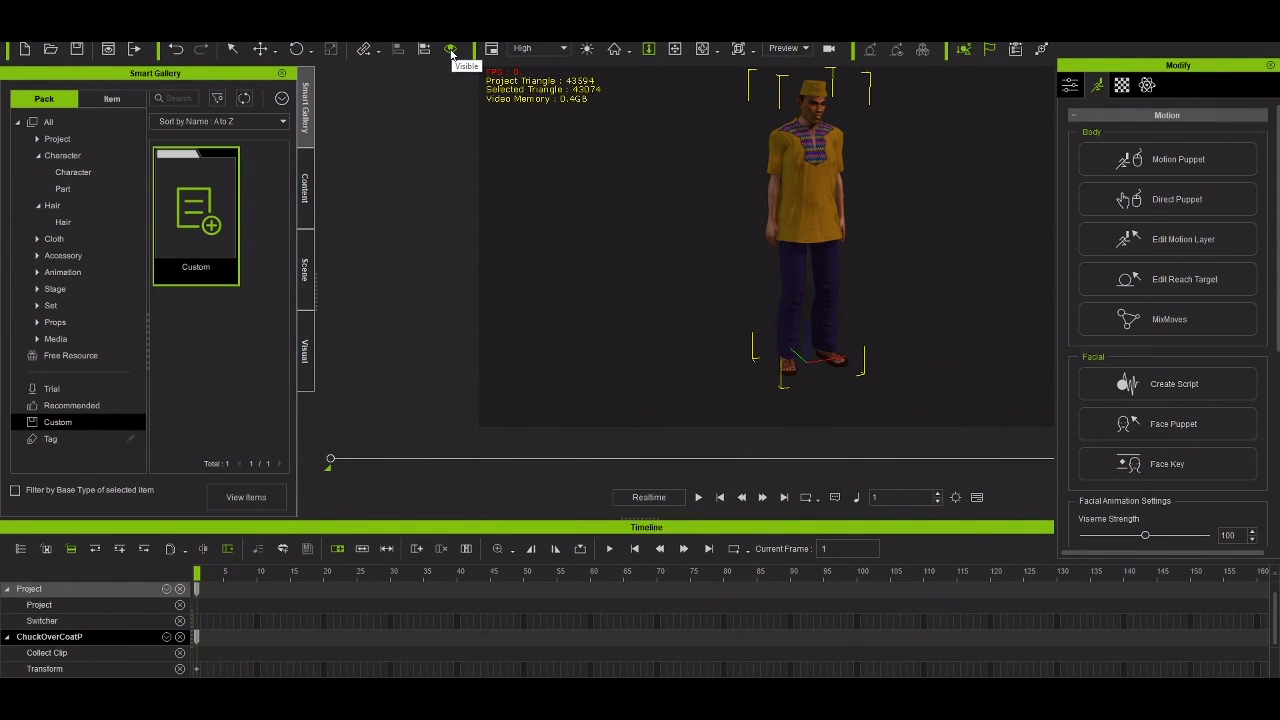
left_click(451, 53)
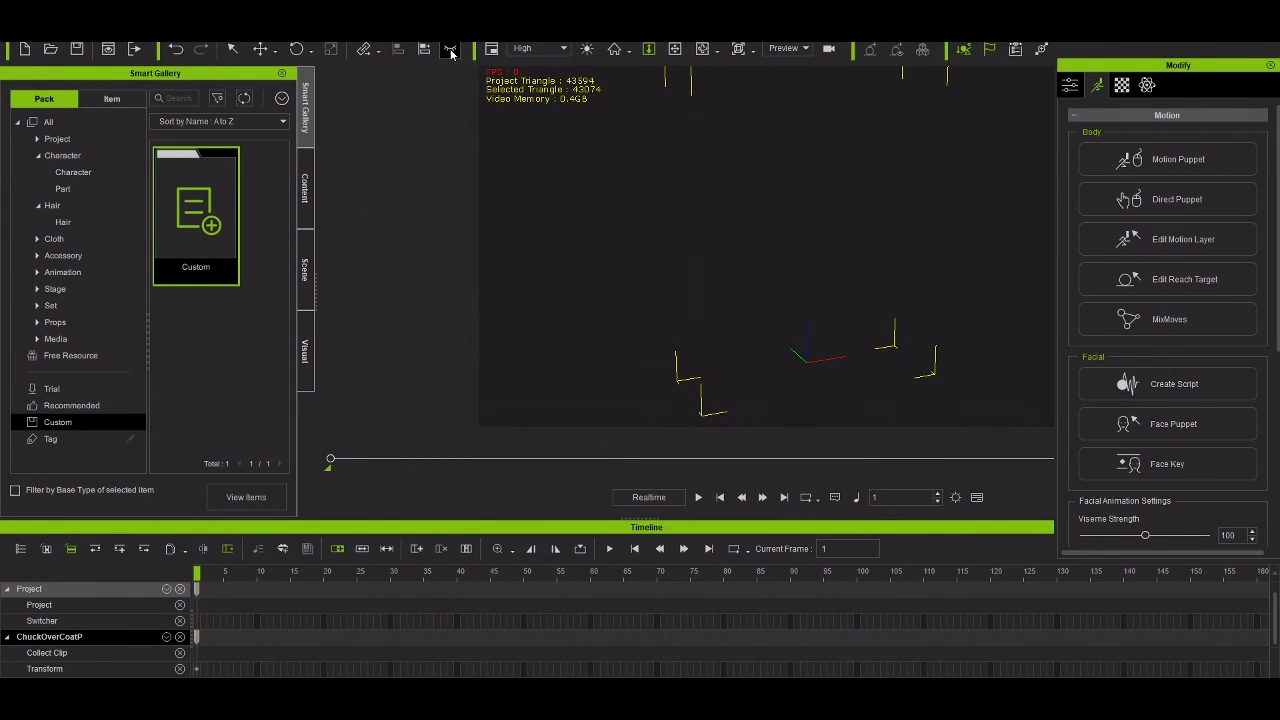
left_click(451, 53)
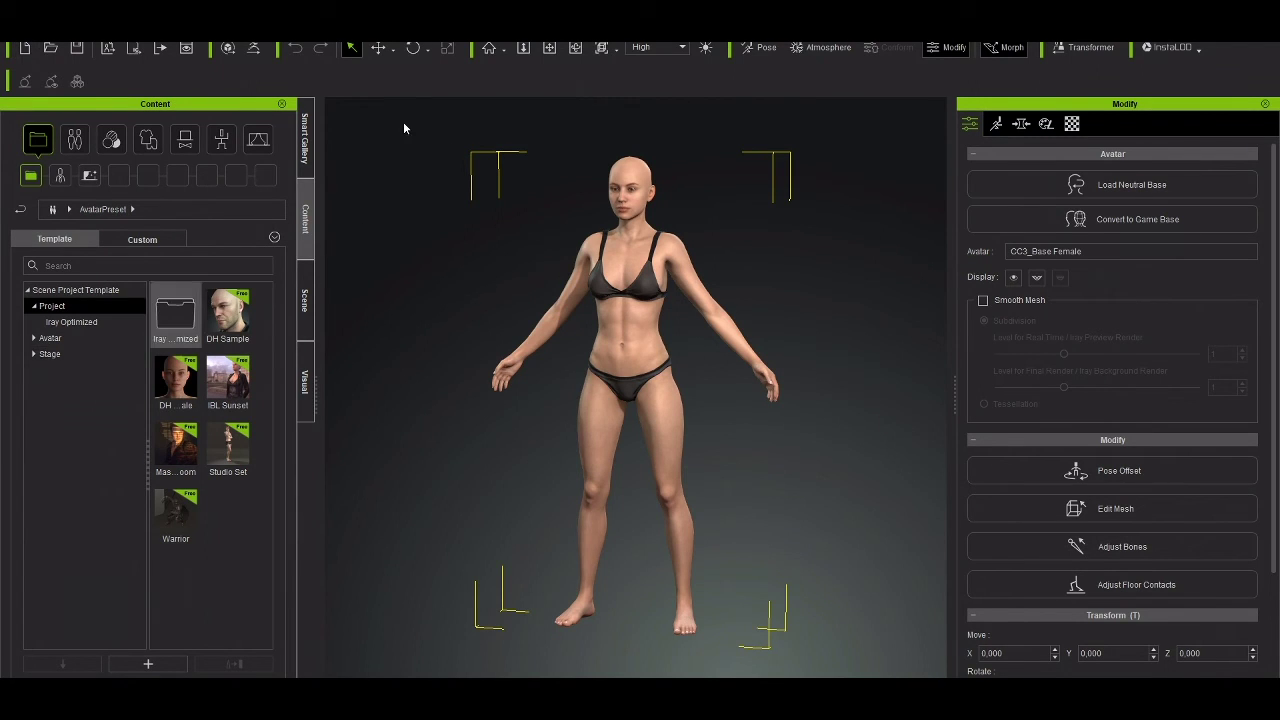
In Character Creator 3, accept the Reallusion Content End User License Agreement and start the Smart Gallery.
left_click(307, 150)
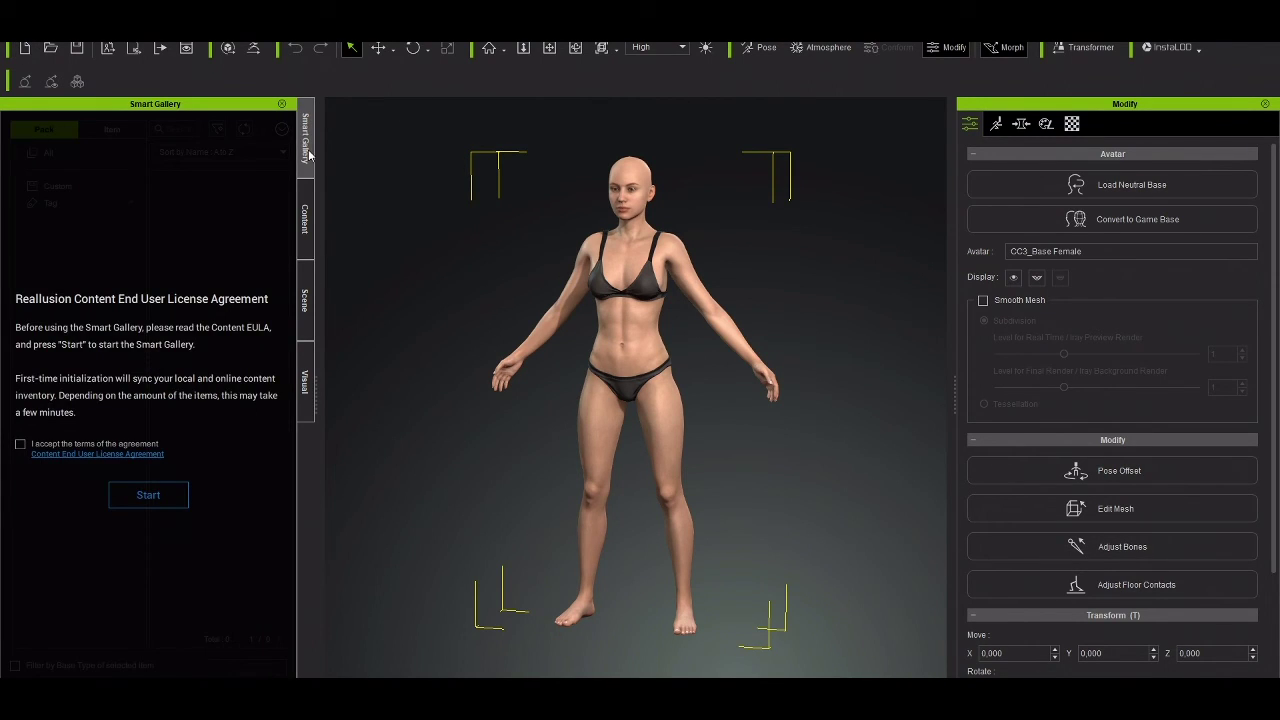
left_click(19, 446)
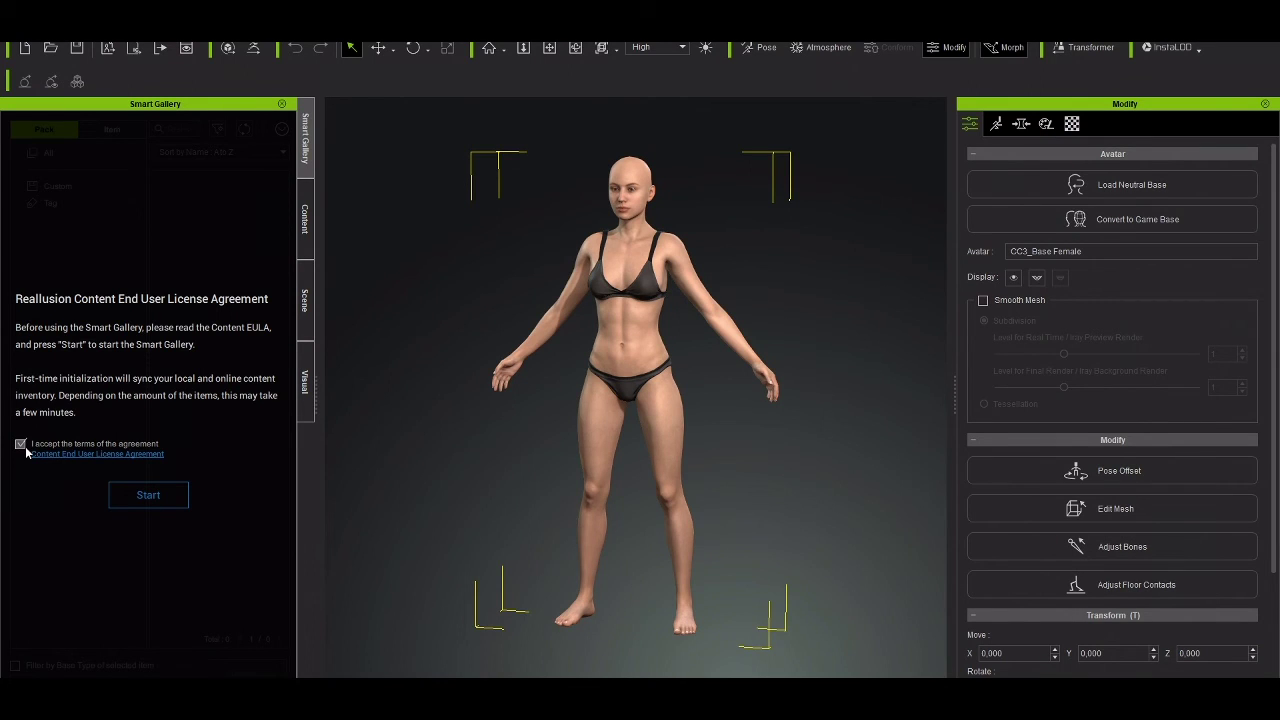
left_click(158, 498)
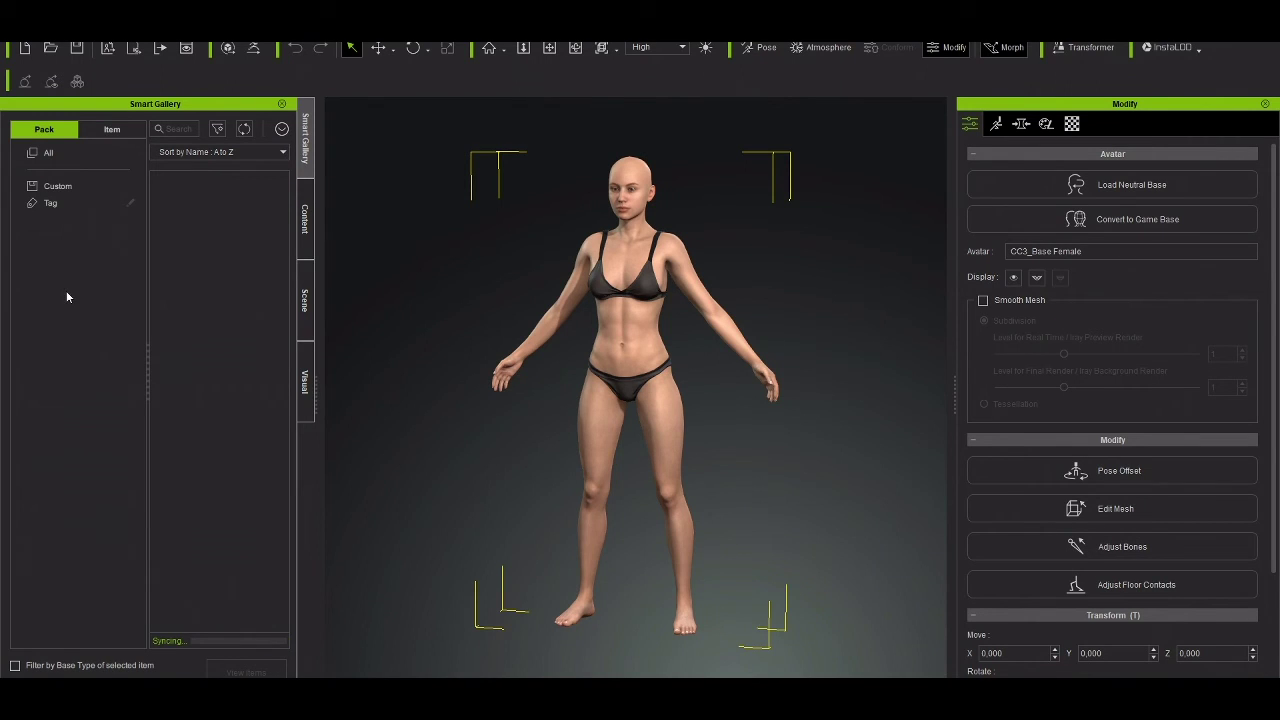
Return to the Content templates and examine the character export options, including Send Character to iClone, OBJ and FBX.
left_click(306, 220)
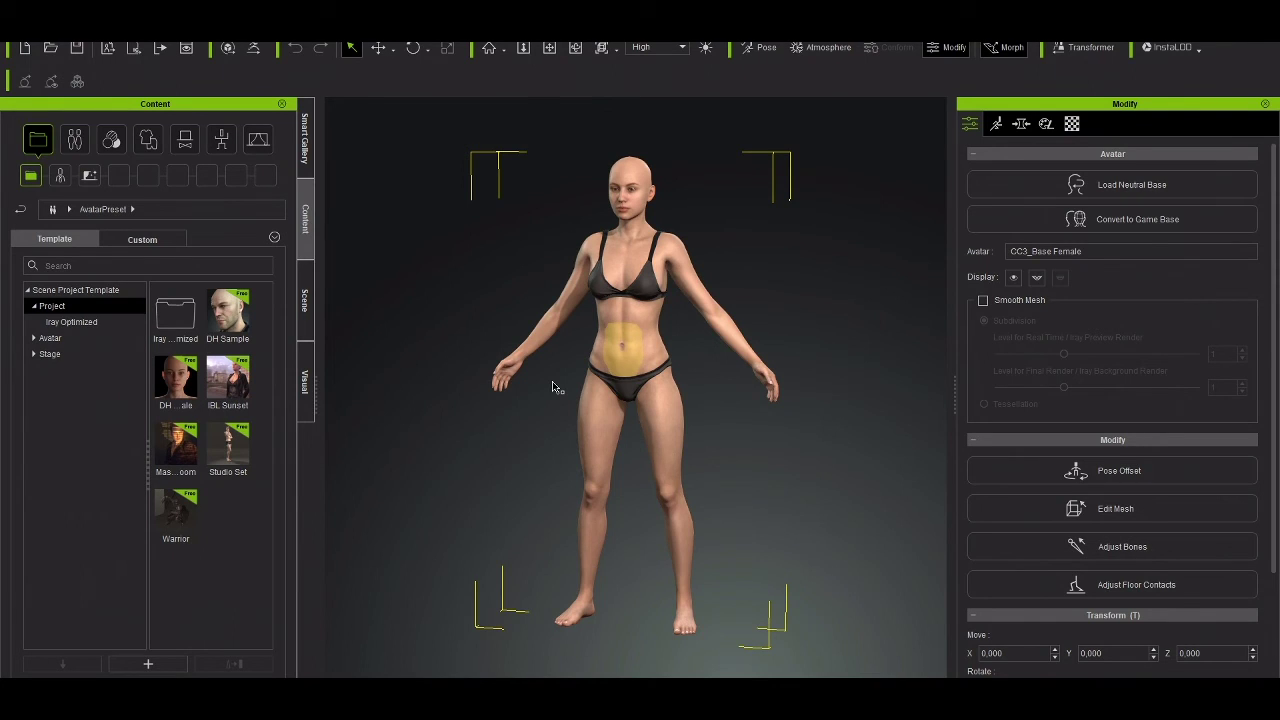
key("alt+f")
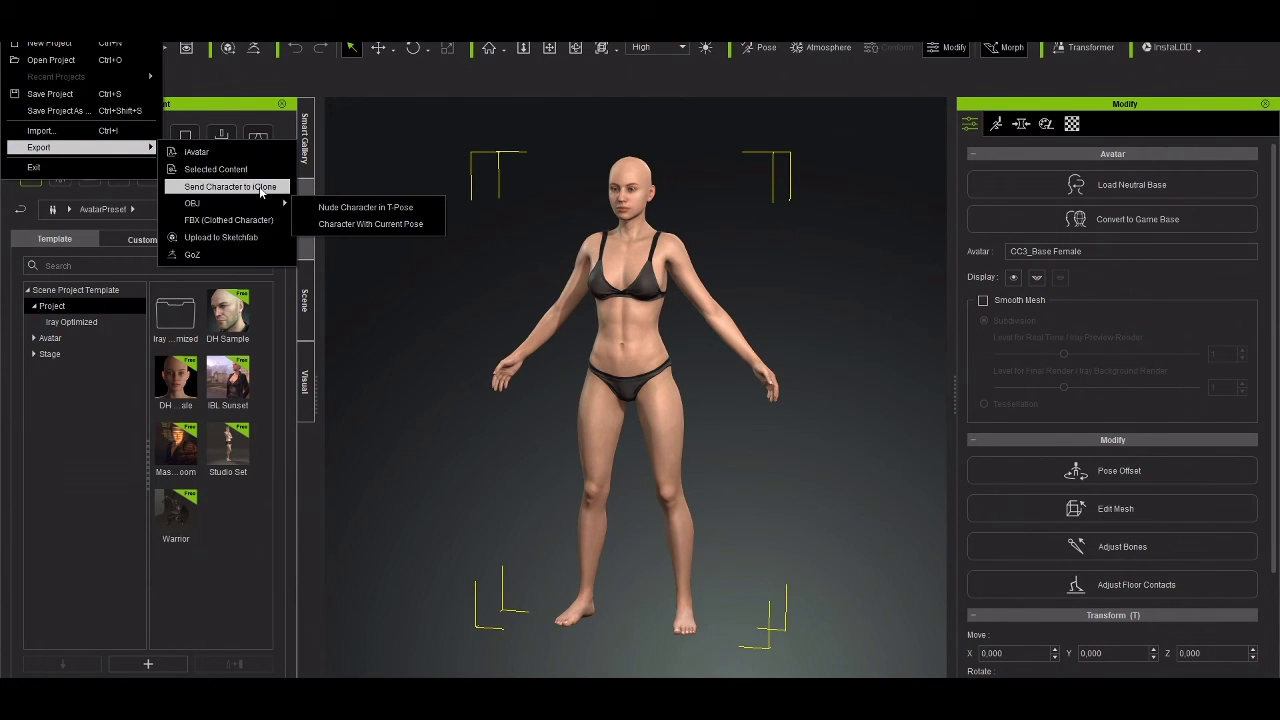
key("Up")
key("Up")
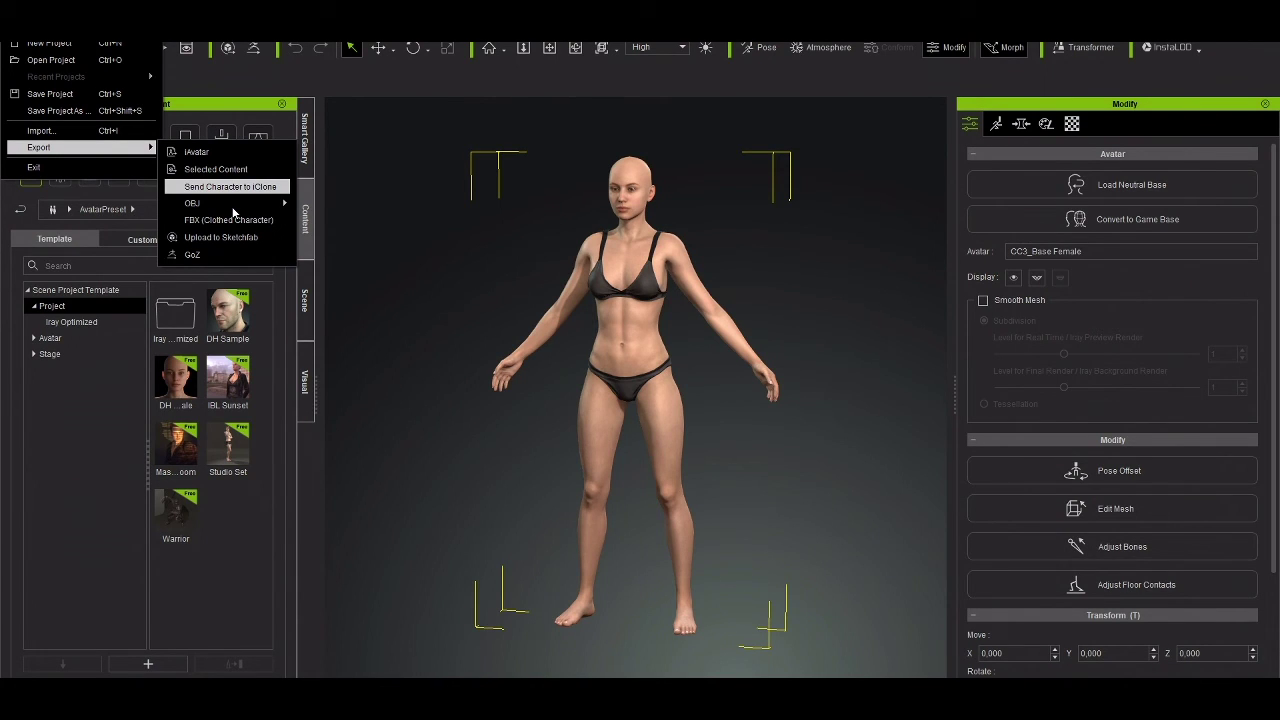
mouse_move(285, 207)
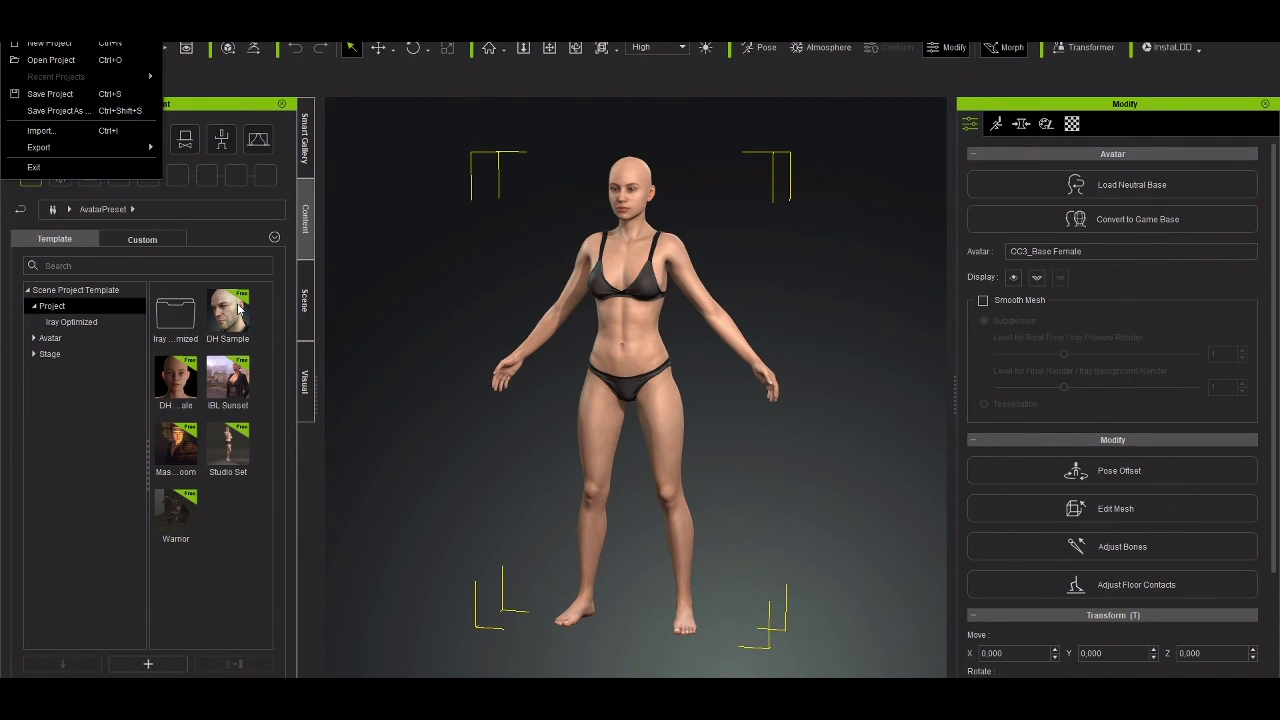
left_click(232, 315)
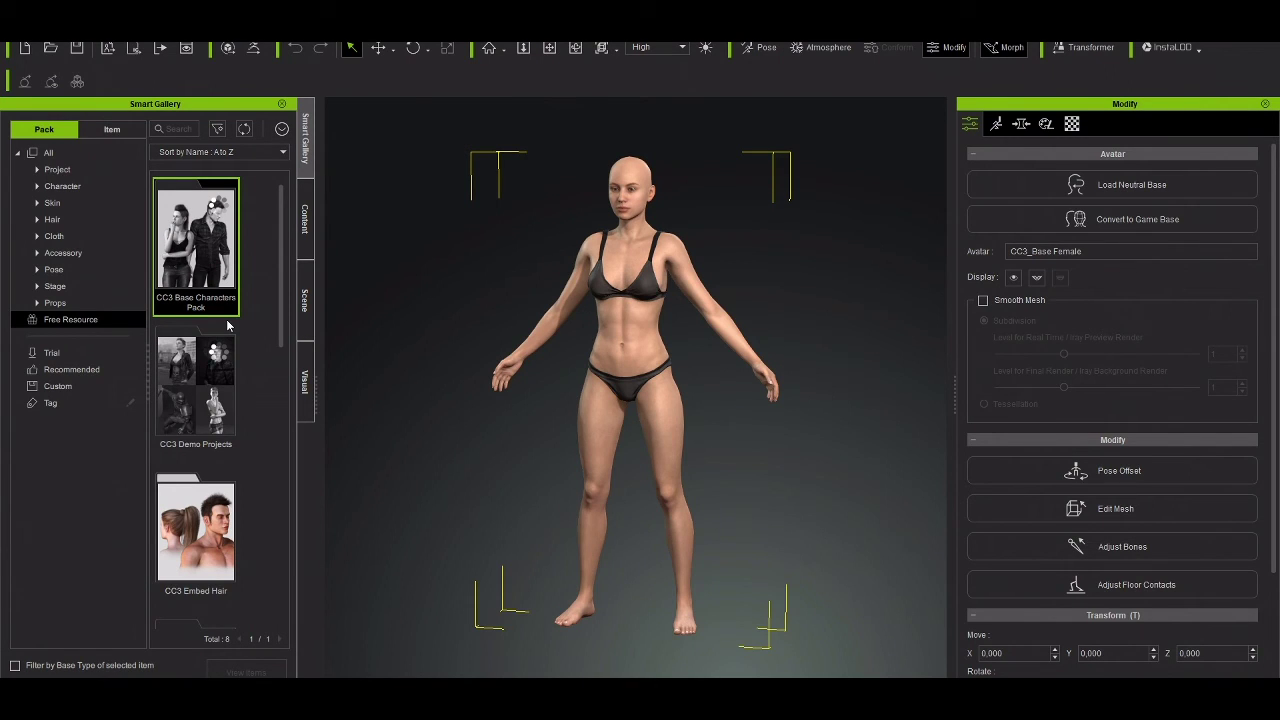
Open the avatar's Edit Facial editor, move it off the avatar, and apply the Happy_9 expression from the 01-Happy style.
left_click(996, 123)
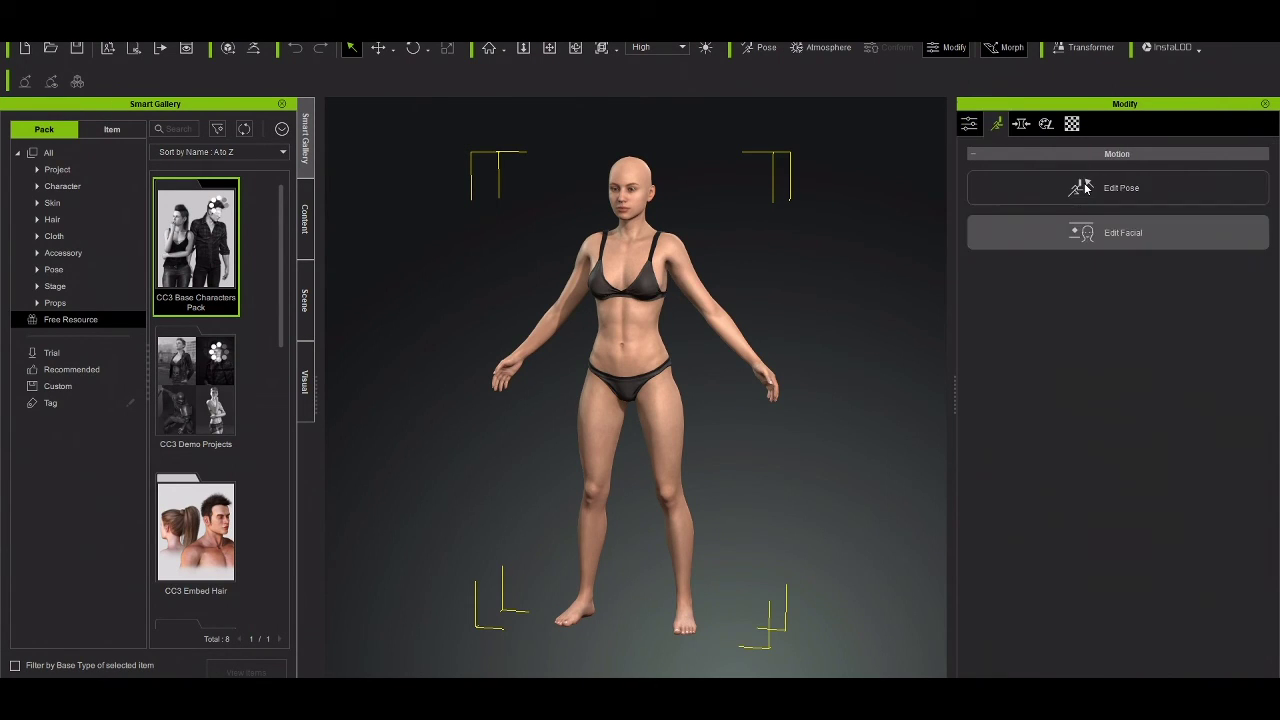
left_click(1112, 240)
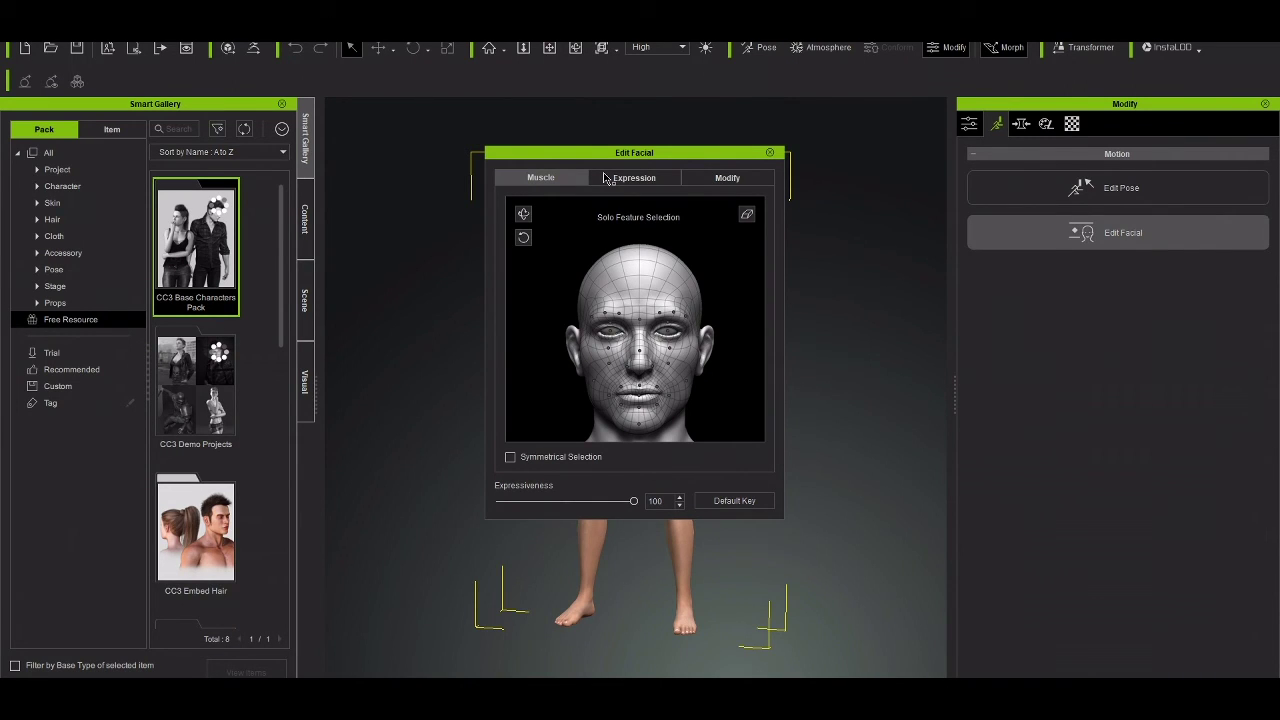
left_click_drag(634, 153, 1006, 129)
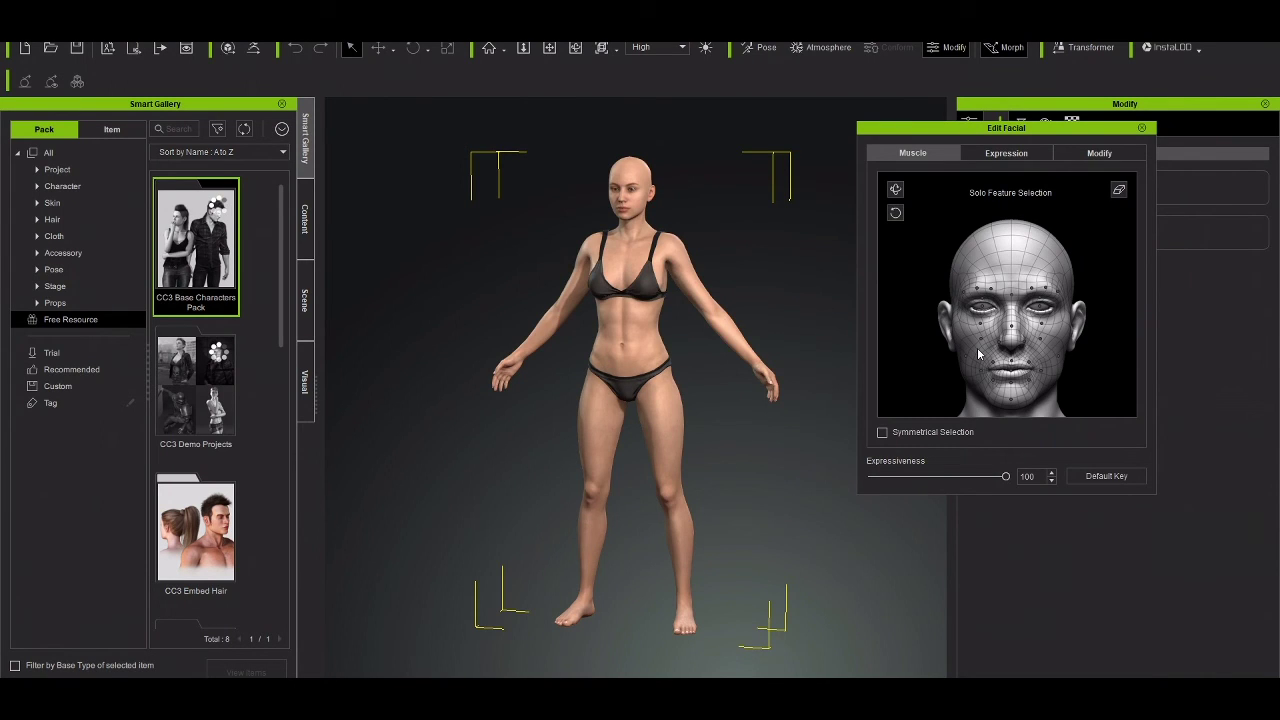
left_click(977, 347)
left_click(993, 152)
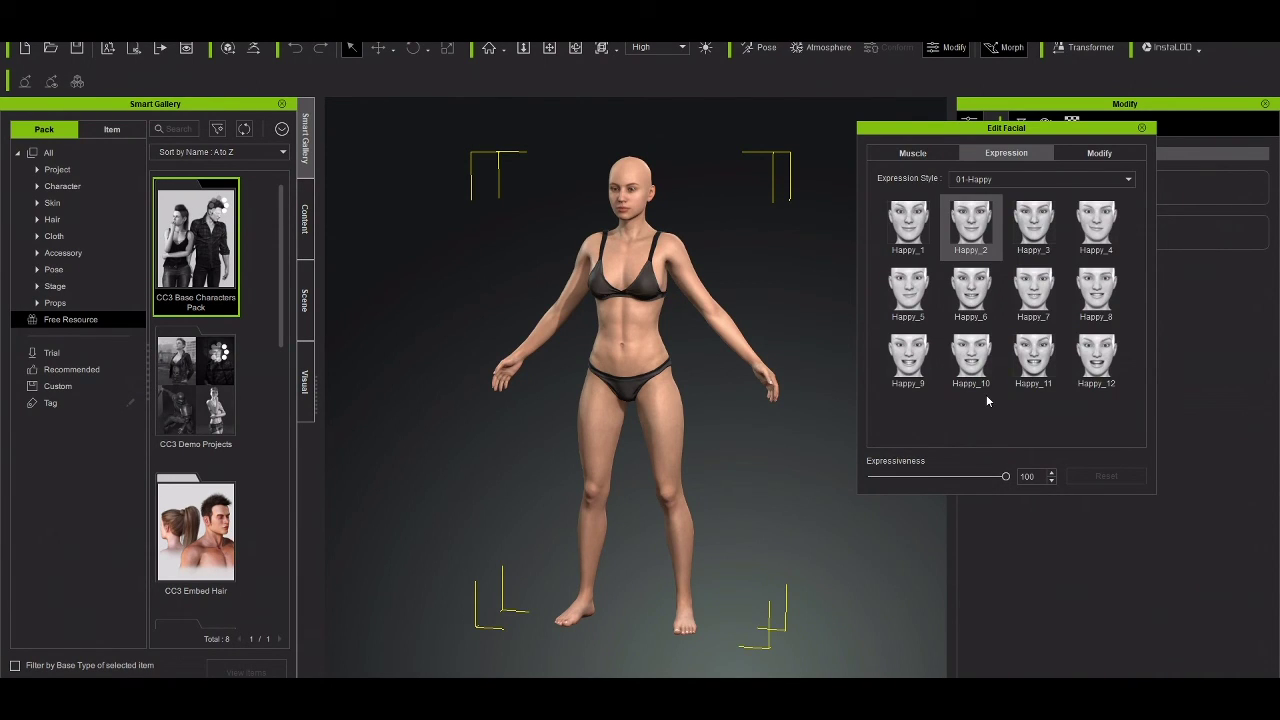
left_click(907, 367)
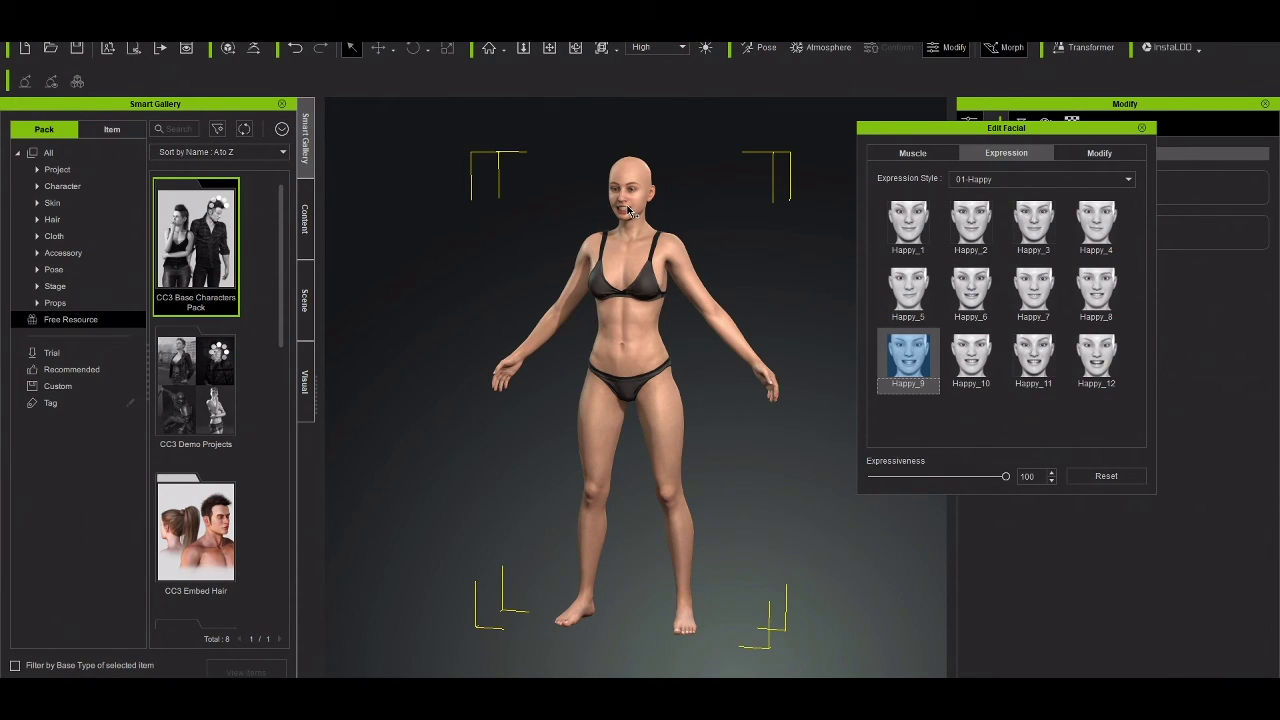
Show the brow controls of the facial expression and set Brow Raise Inner Left to 82.
left_click(1100, 154)
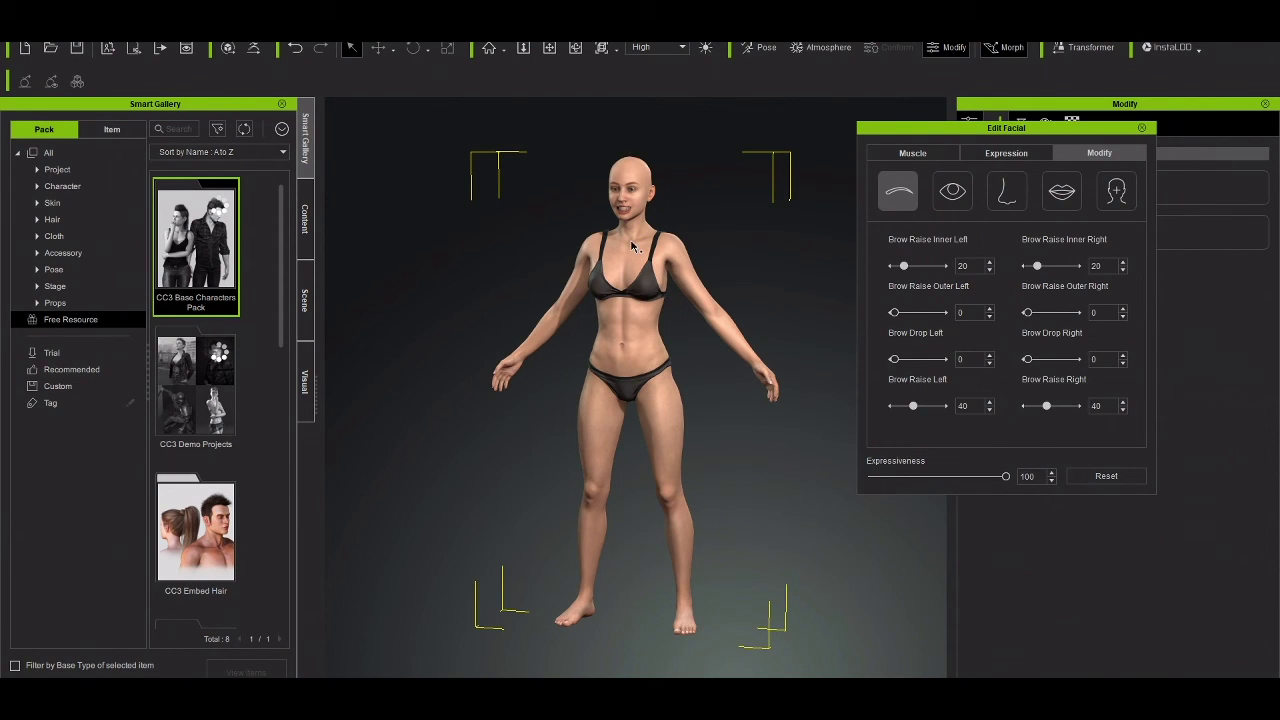
scroll(637, 243, "up", 2)
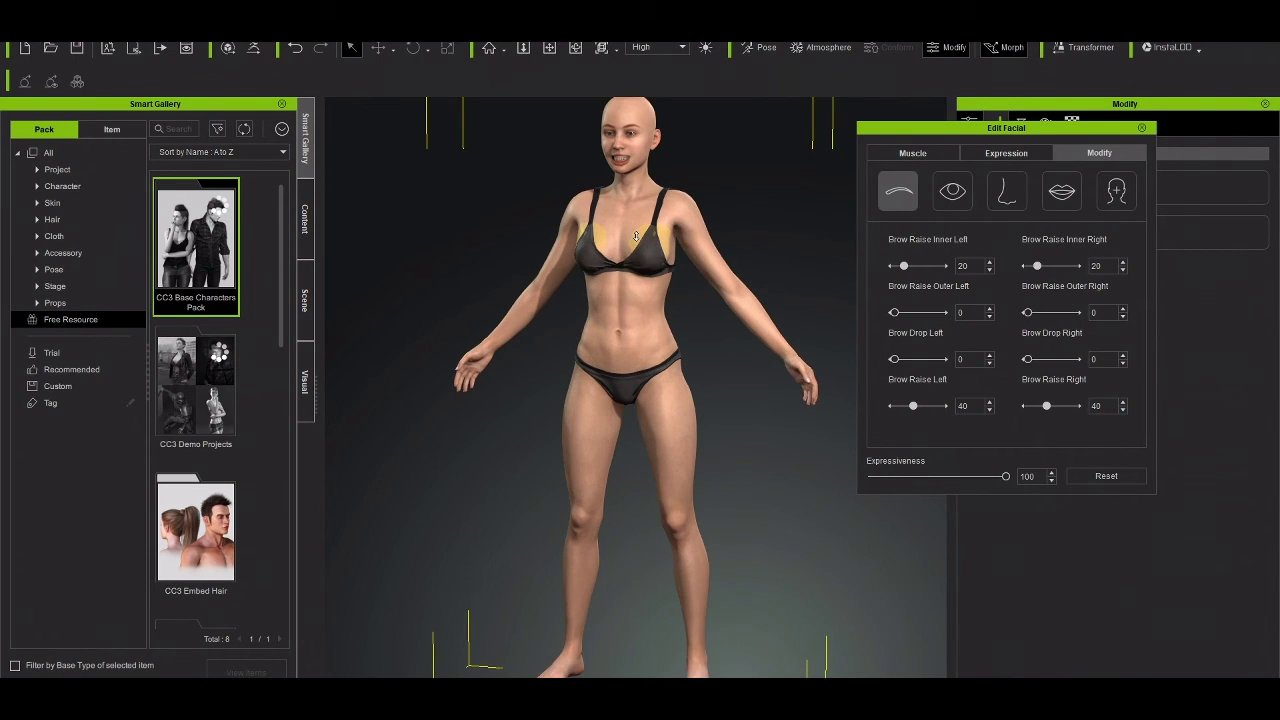
scroll(636, 236, "up", 2)
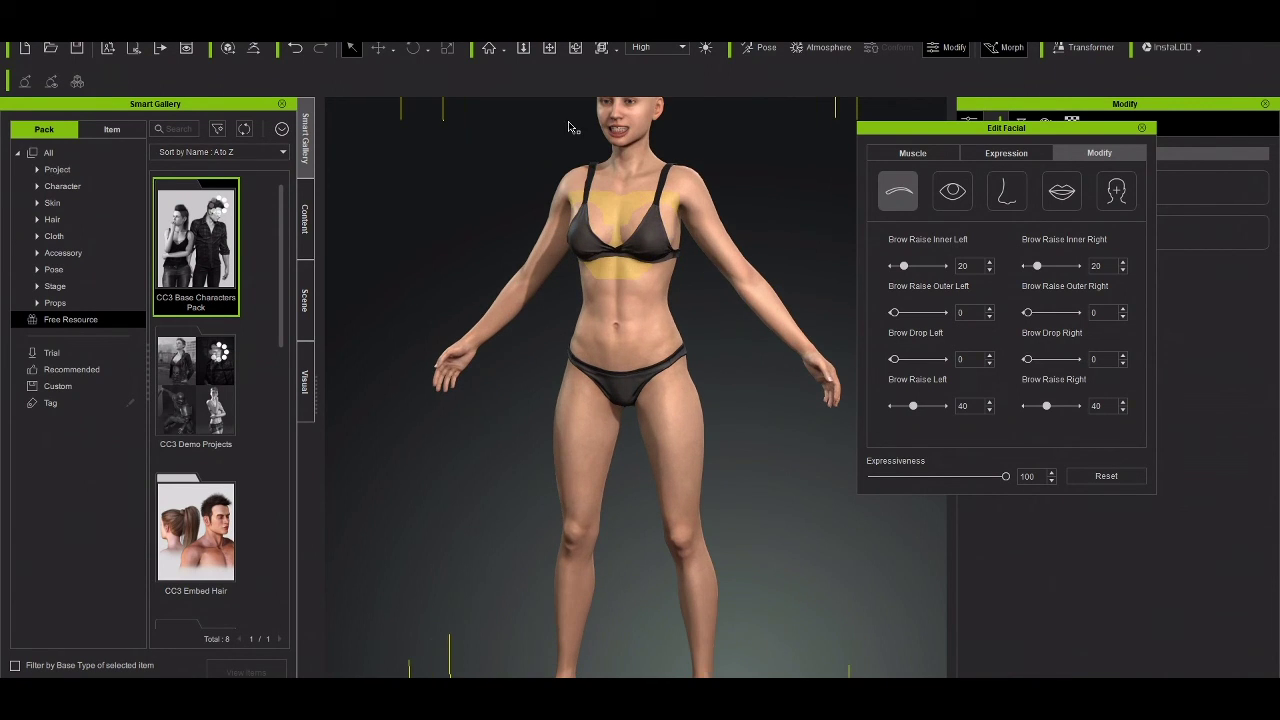
left_click(525, 49)
left_click(549, 49)
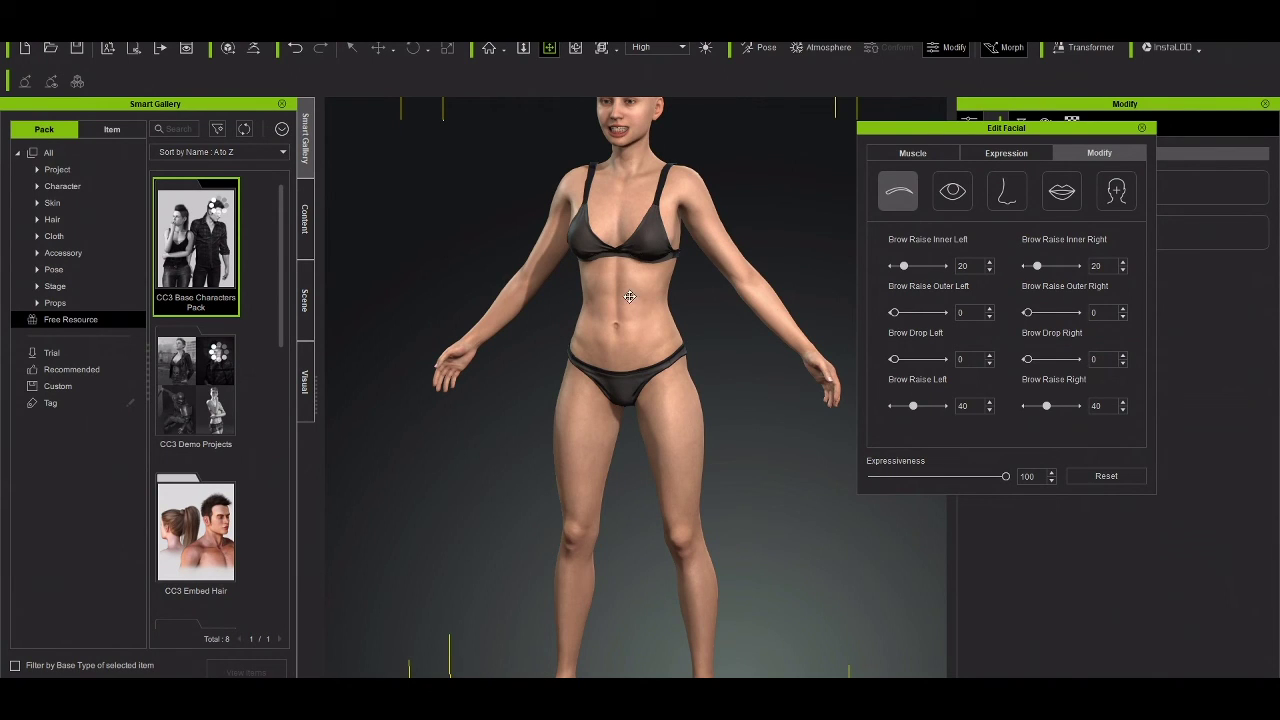
left_click_drag(634, 411, 645, 436)
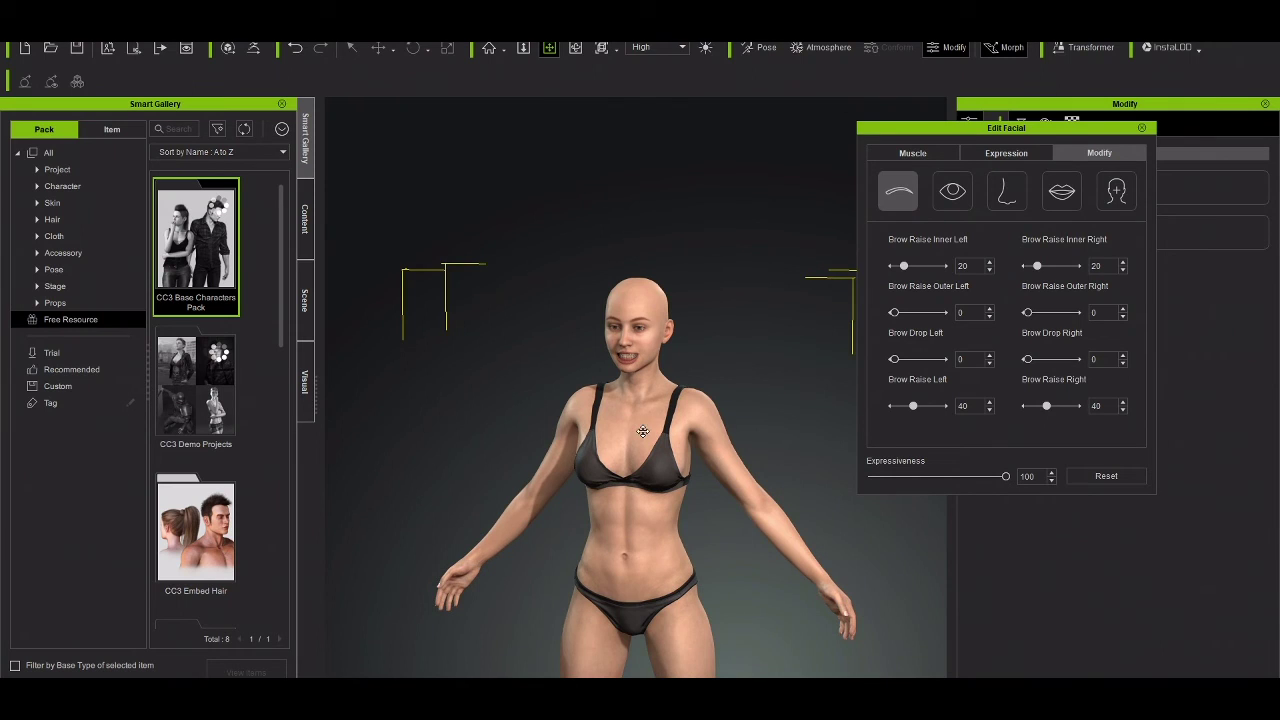
scroll(635, 432, "up", 2)
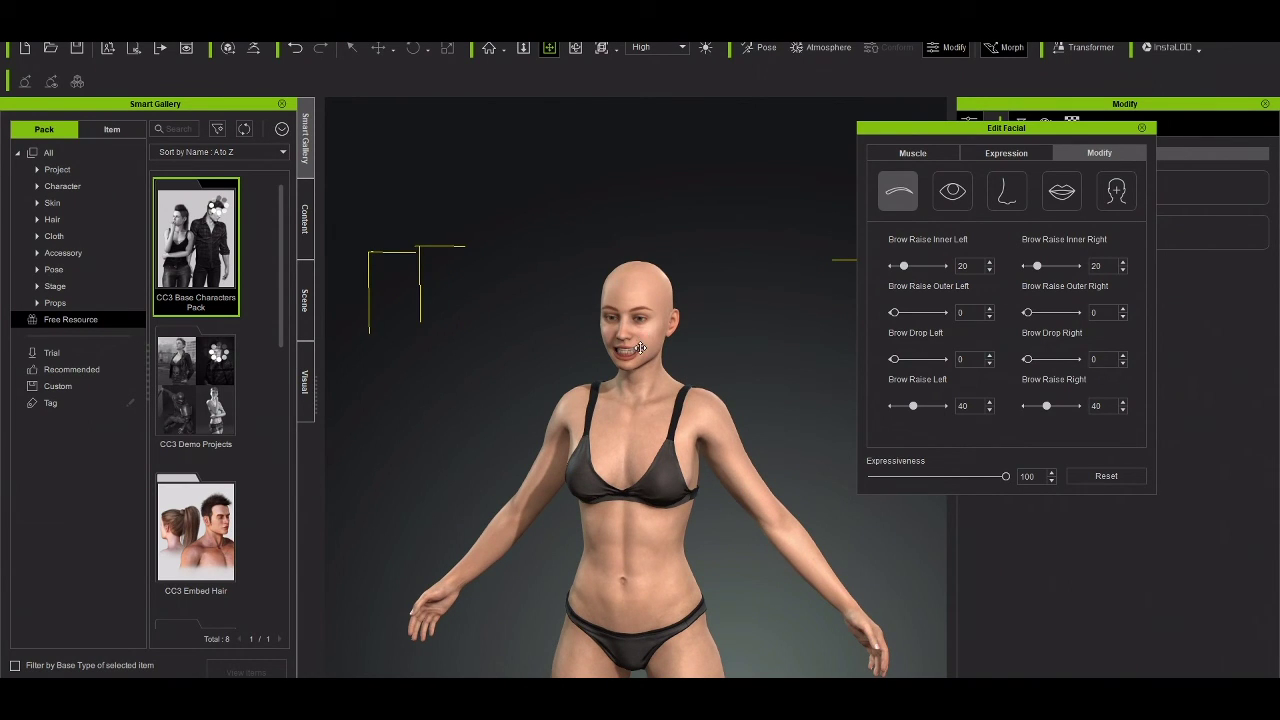
middle_click_drag(645, 338, 635, 382)
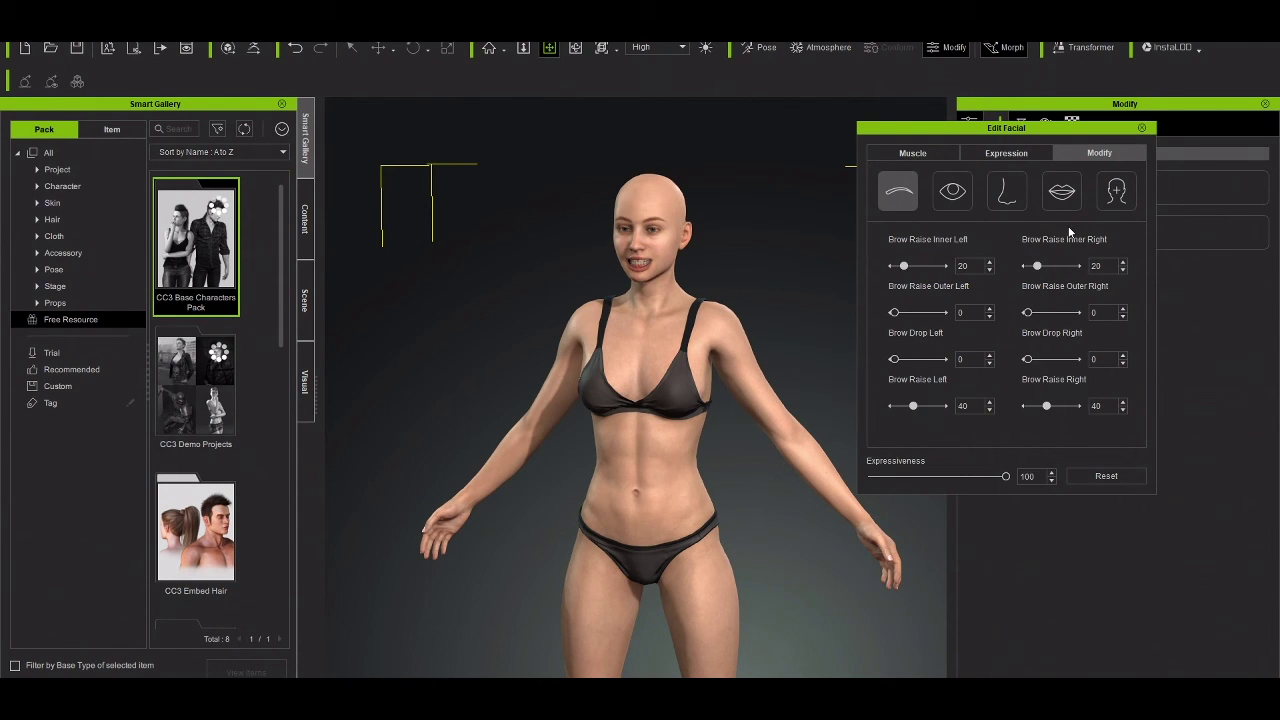
left_click(933, 265)
Frame the avatar's face closely and slightly reduce Brow Raise Inner Left.
scroll(739, 288, "up", 3)
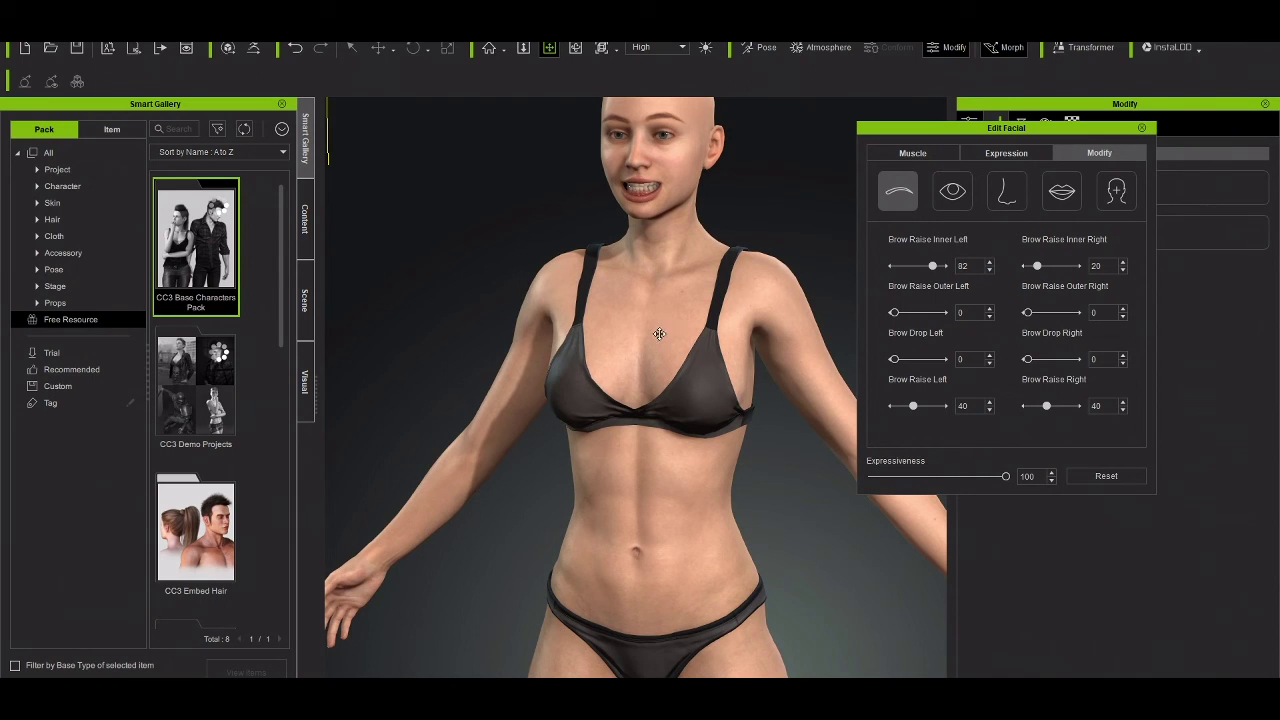
middle_click_drag(663, 334, 655, 472)
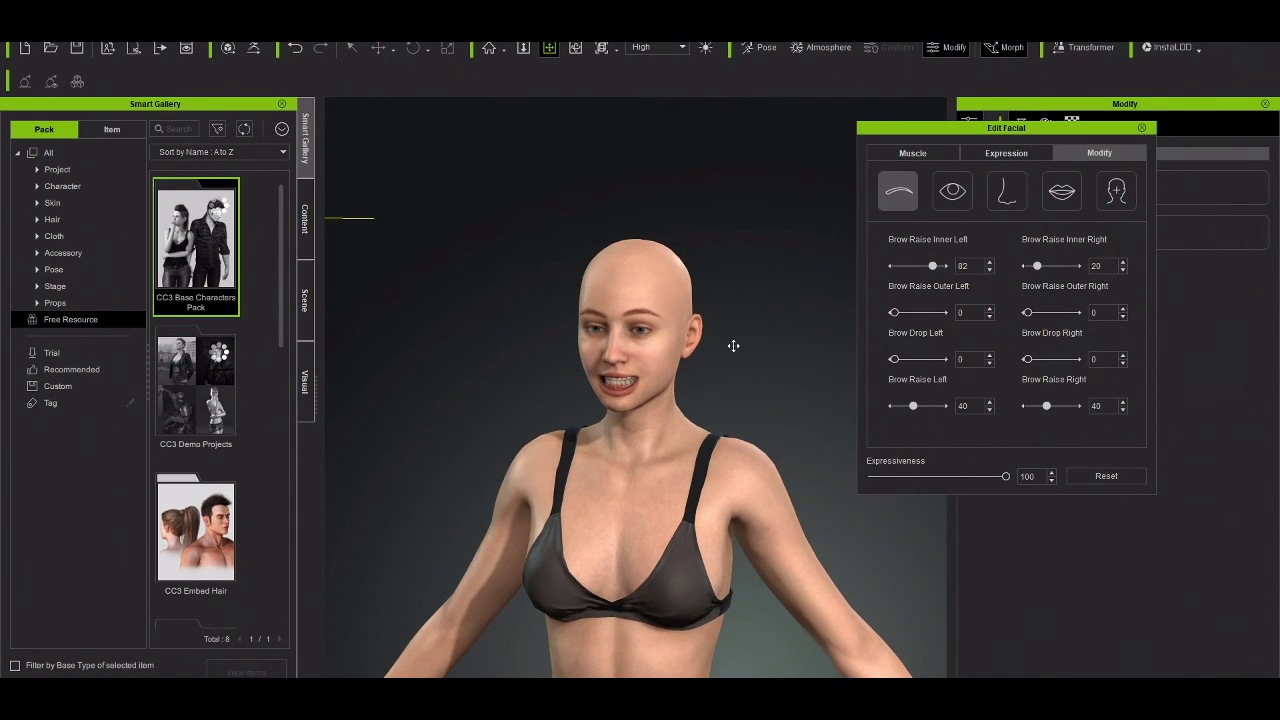
mouse_move(932, 266)
left_mouse_down()
mouse_move(917, 271)
mouse_move(924, 257)
left_mouse_up()
Try the Eyes Blink control in the eye settings, leave it at 0, and close the facial editor.
left_click(950, 196)
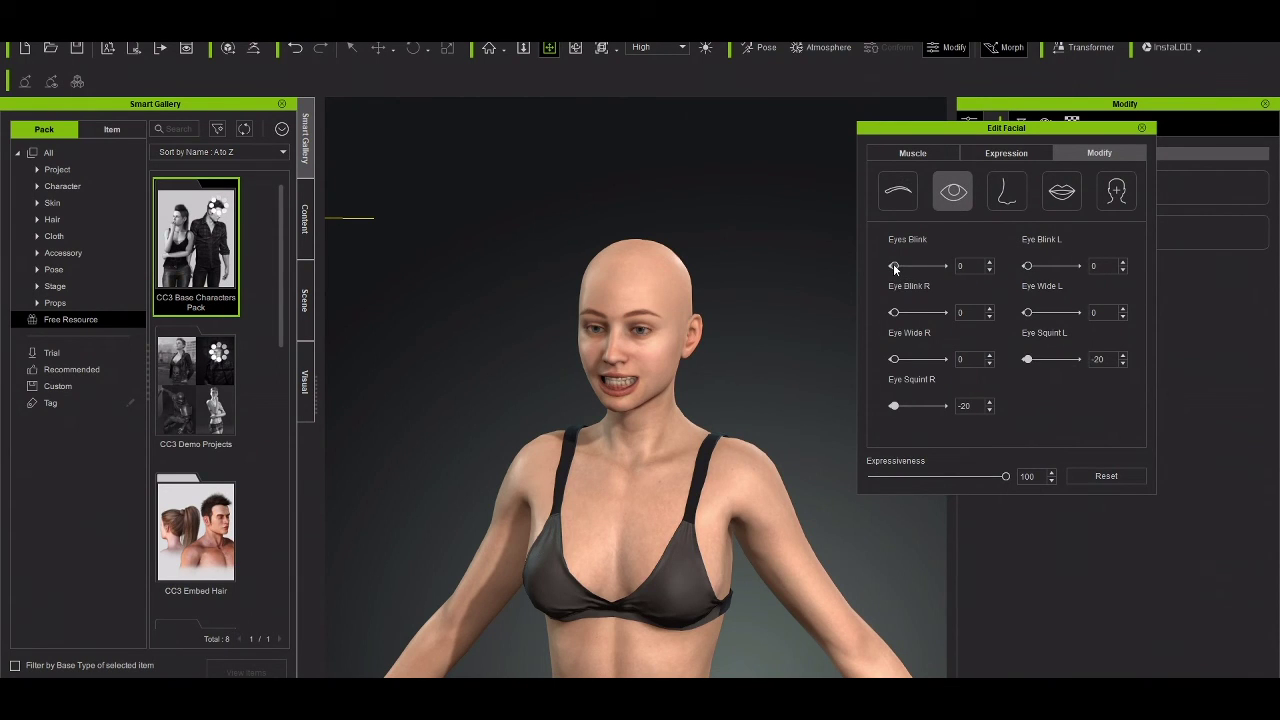
mouse_move(893, 266)
left_mouse_down()
mouse_move(972, 272)
mouse_move(880, 266)
left_mouse_up()
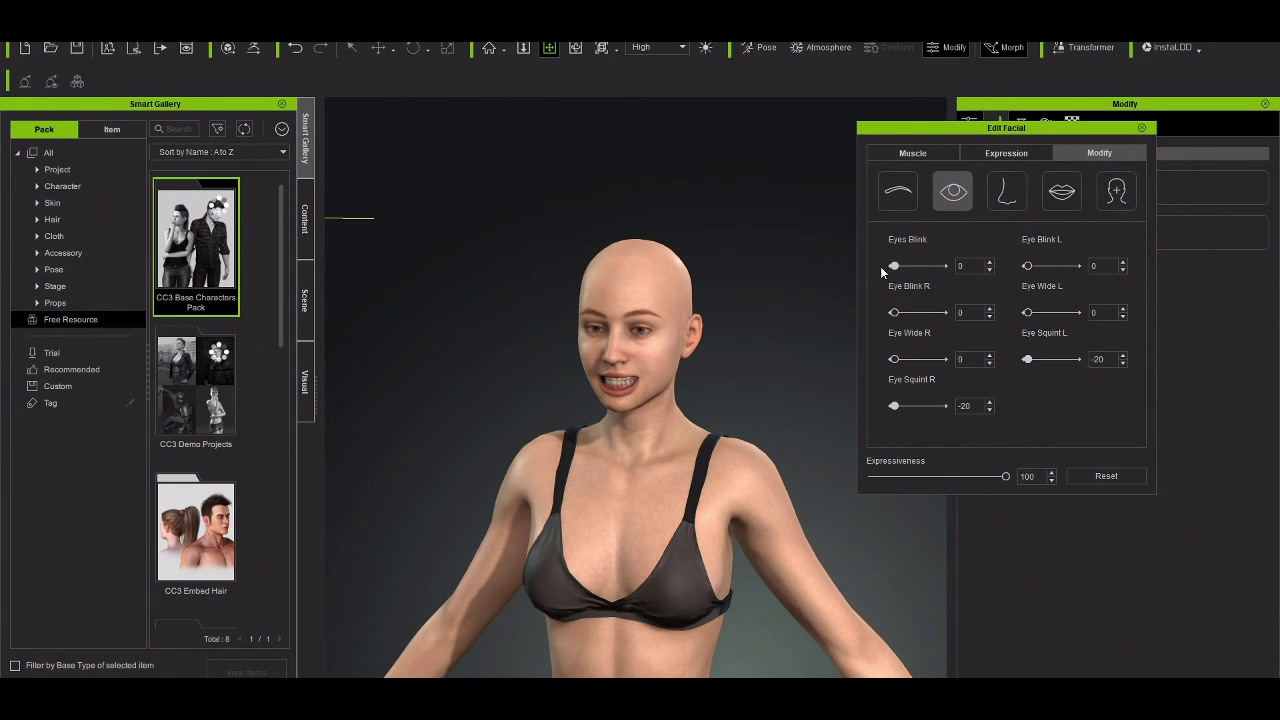
left_click(1145, 128)
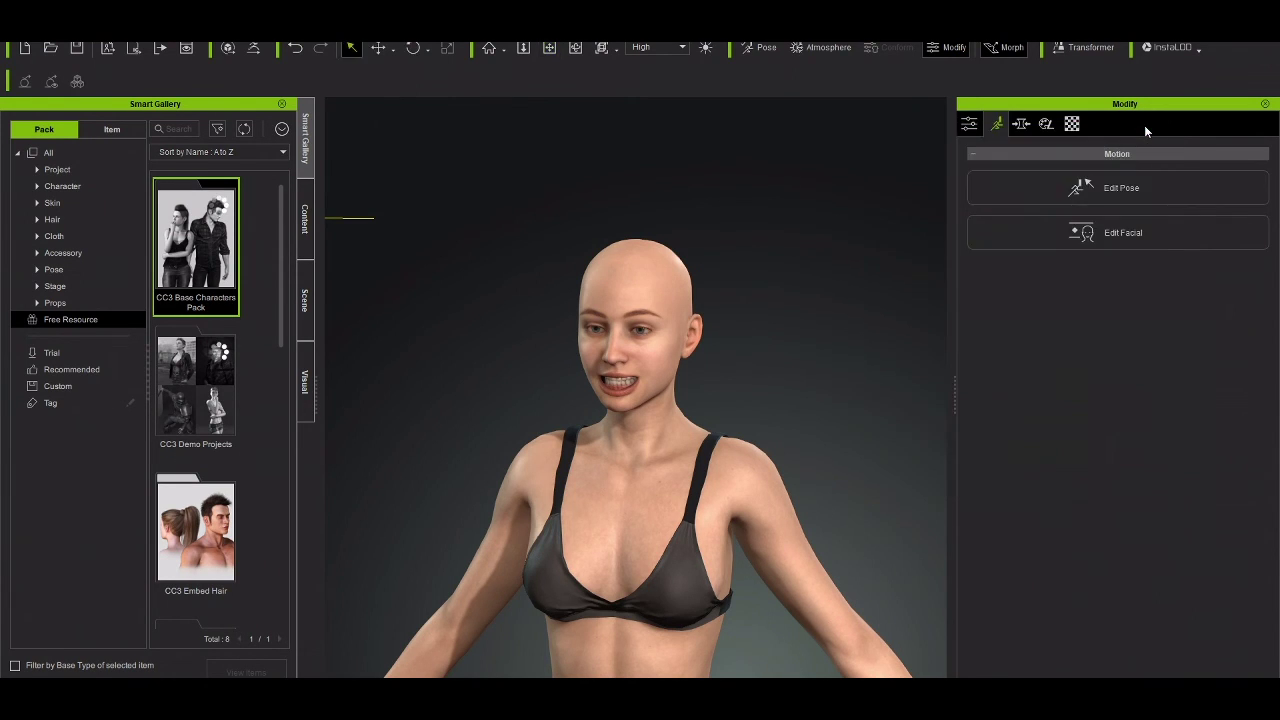
Show the actor's morph settings, frame the whole body, and set the Bodybuilder morph to 97.
left_click(1022, 125)
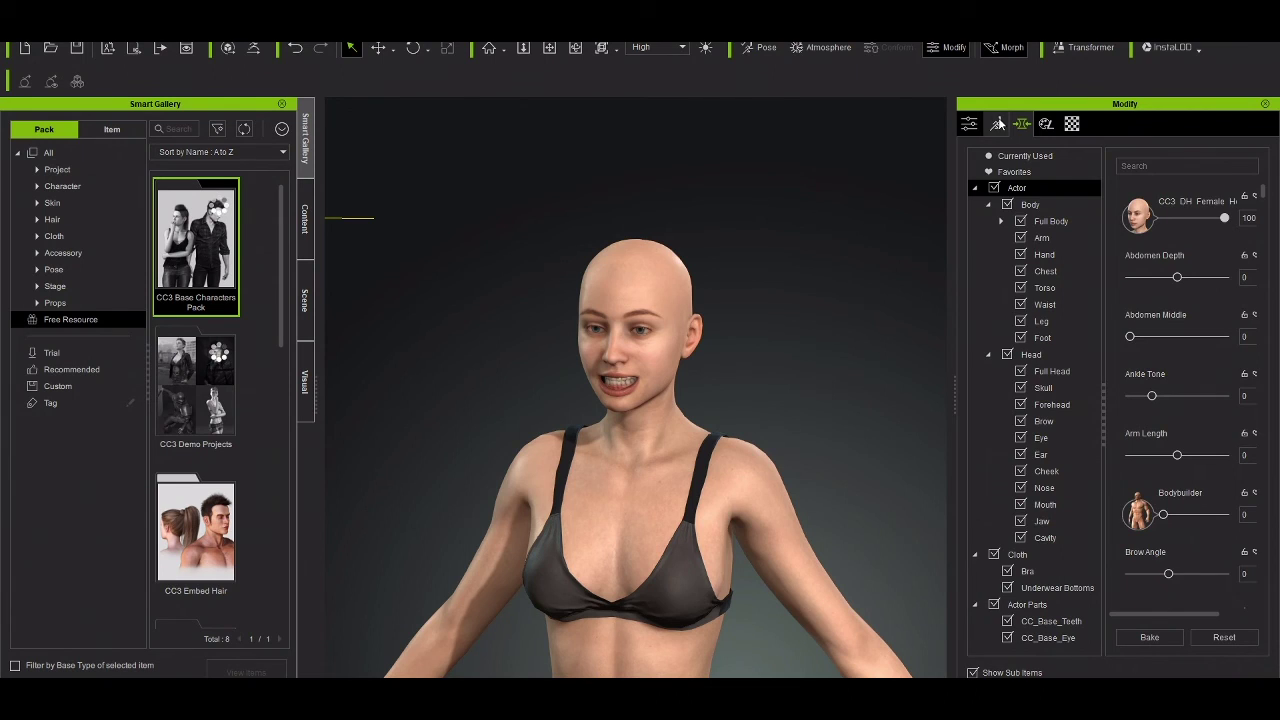
left_click(998, 122)
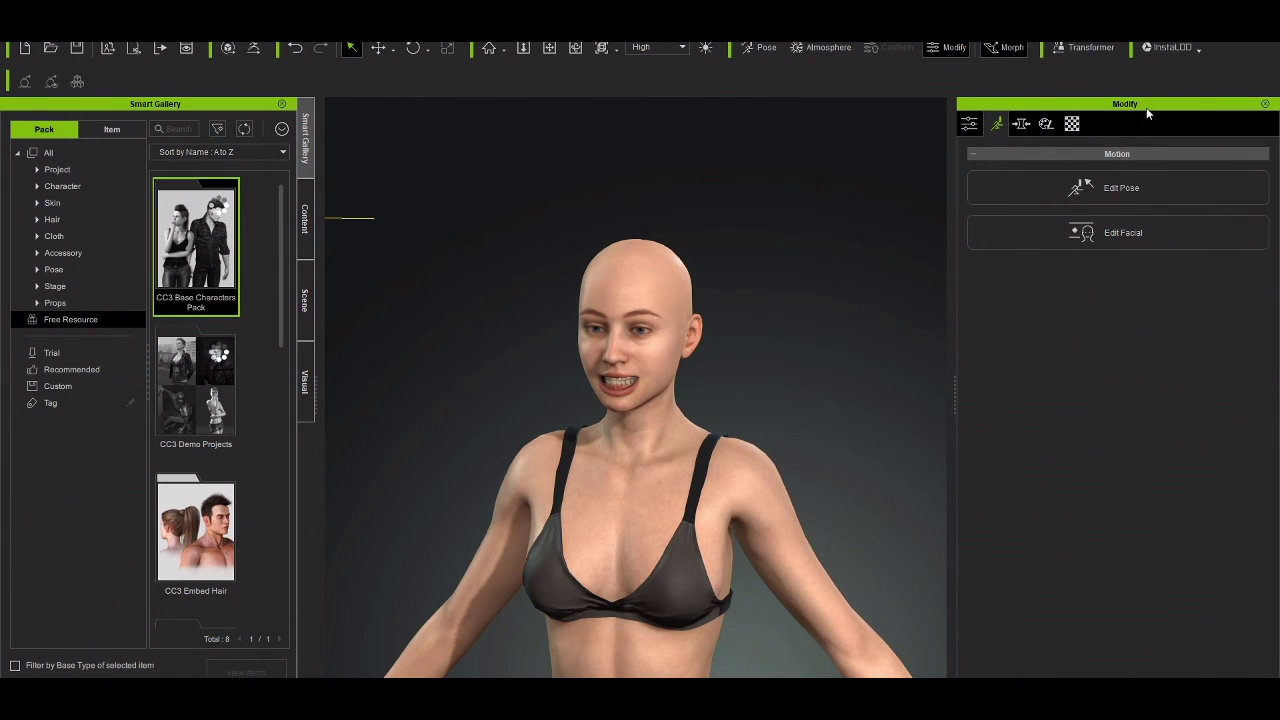
left_click(1030, 127)
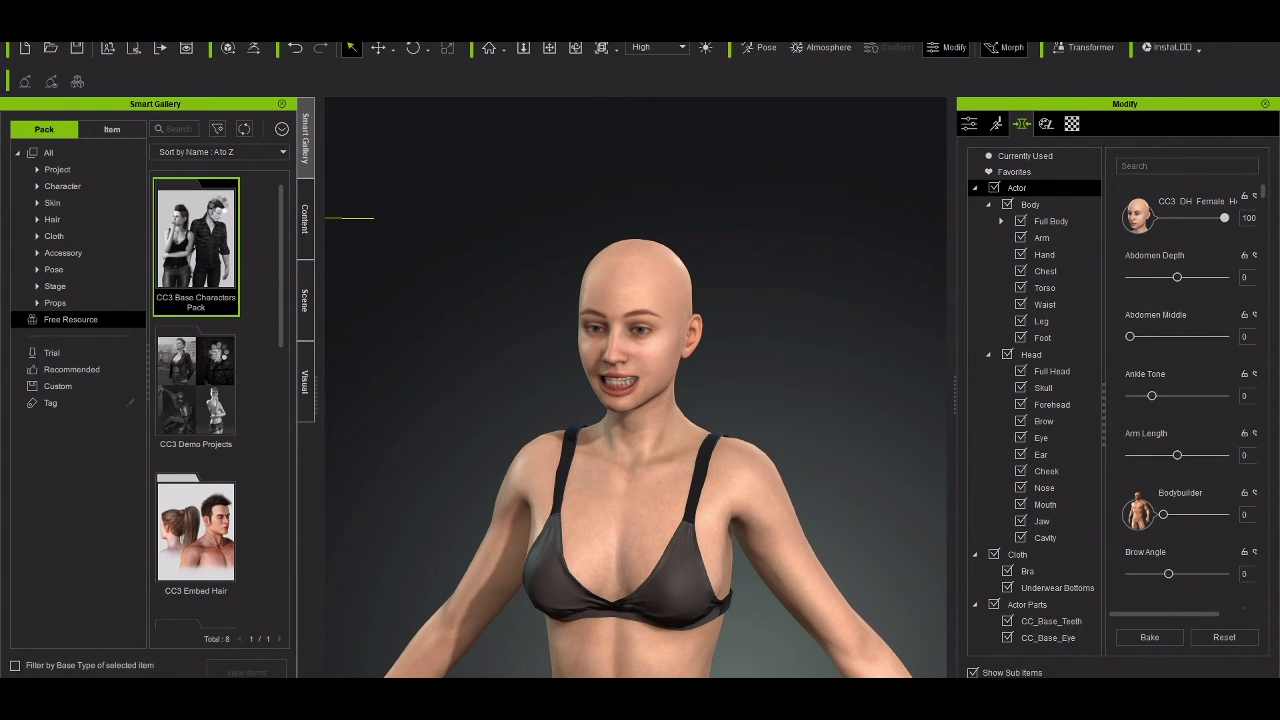
left_click(547, 48)
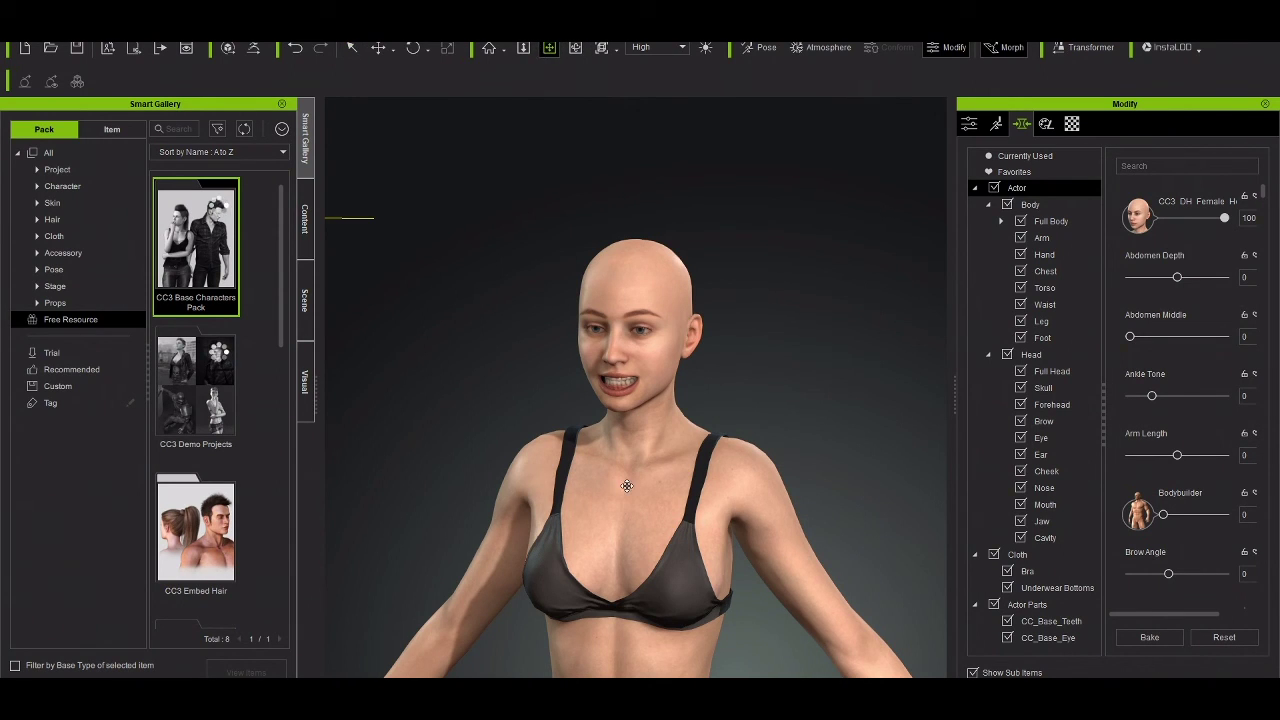
left_click_drag(606, 396, 613, 378)
scroll(613, 378, "down", 3)
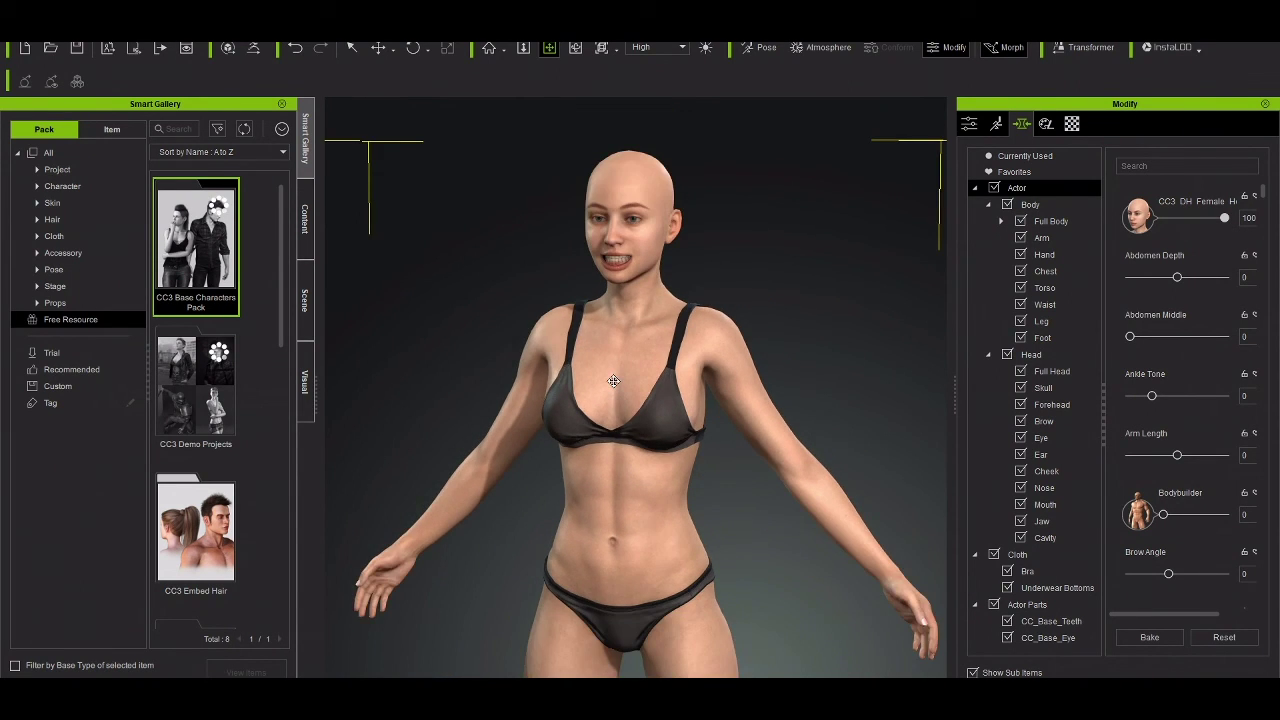
scroll(613, 381, "down", 2)
scroll(613, 380, "down", 2)
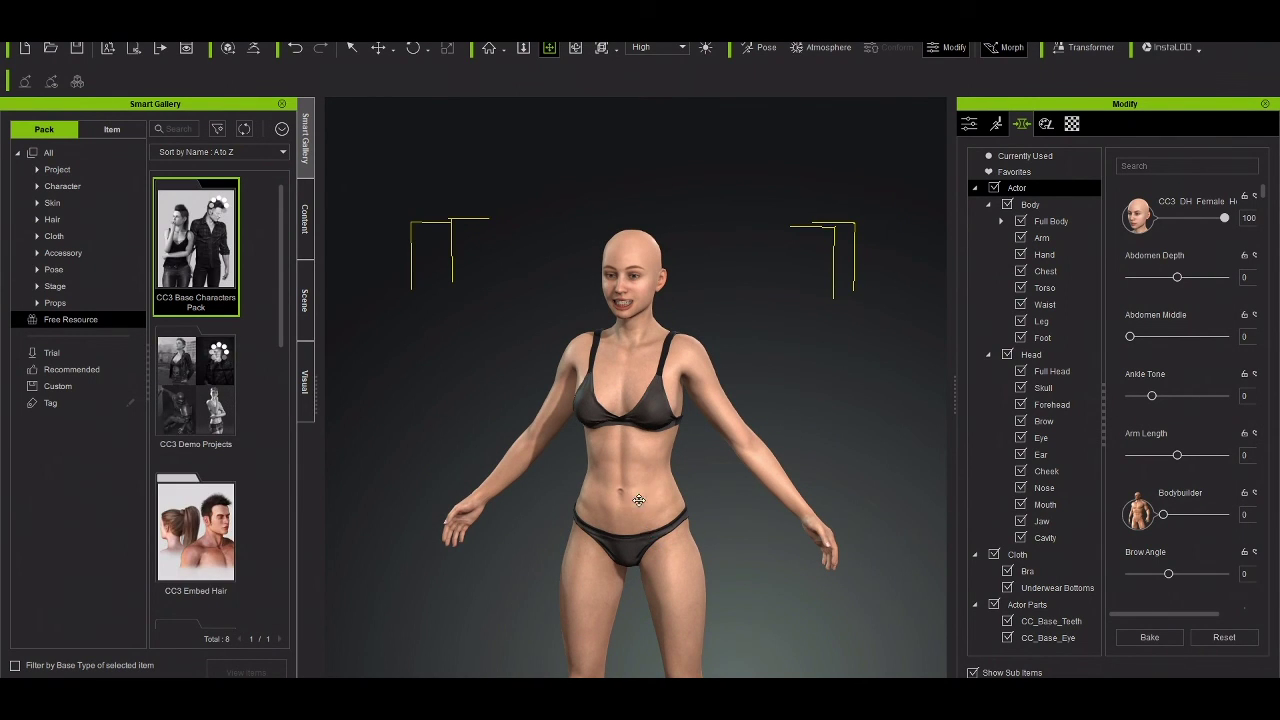
scroll(639, 500, "down", 1)
middle_click_drag(652, 420, 652, 377)
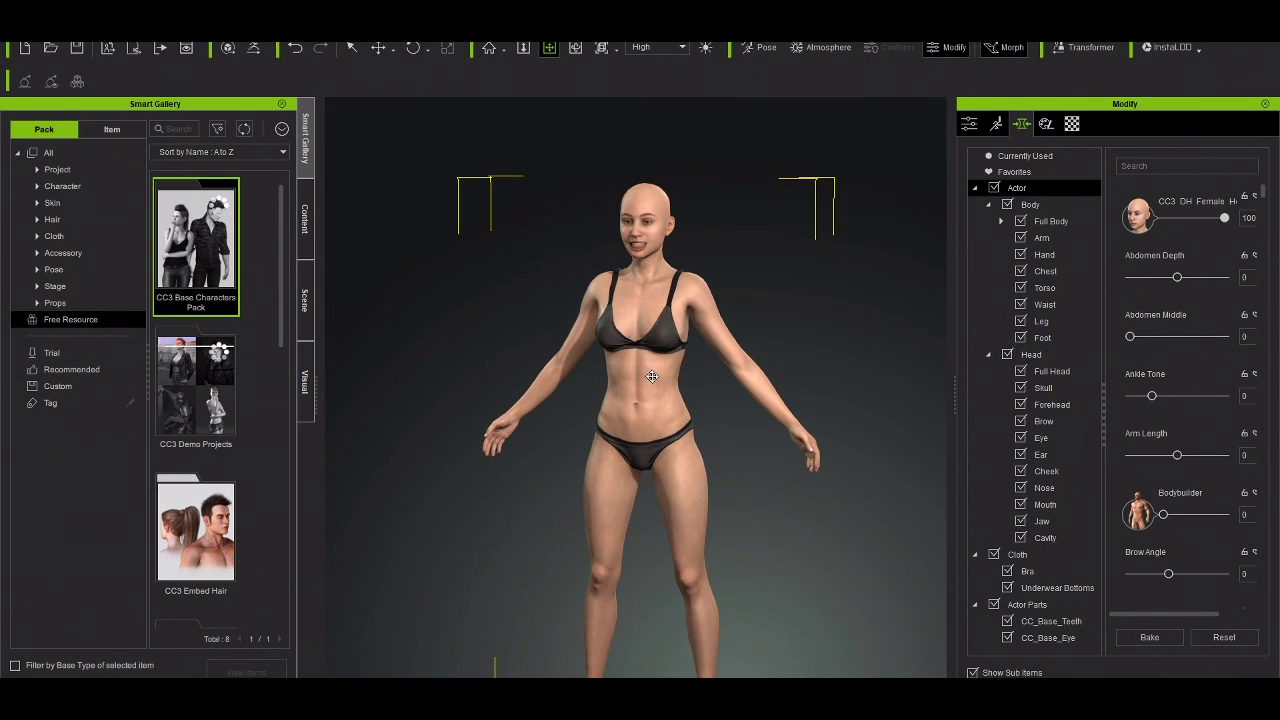
scroll(645, 388, "down", 2)
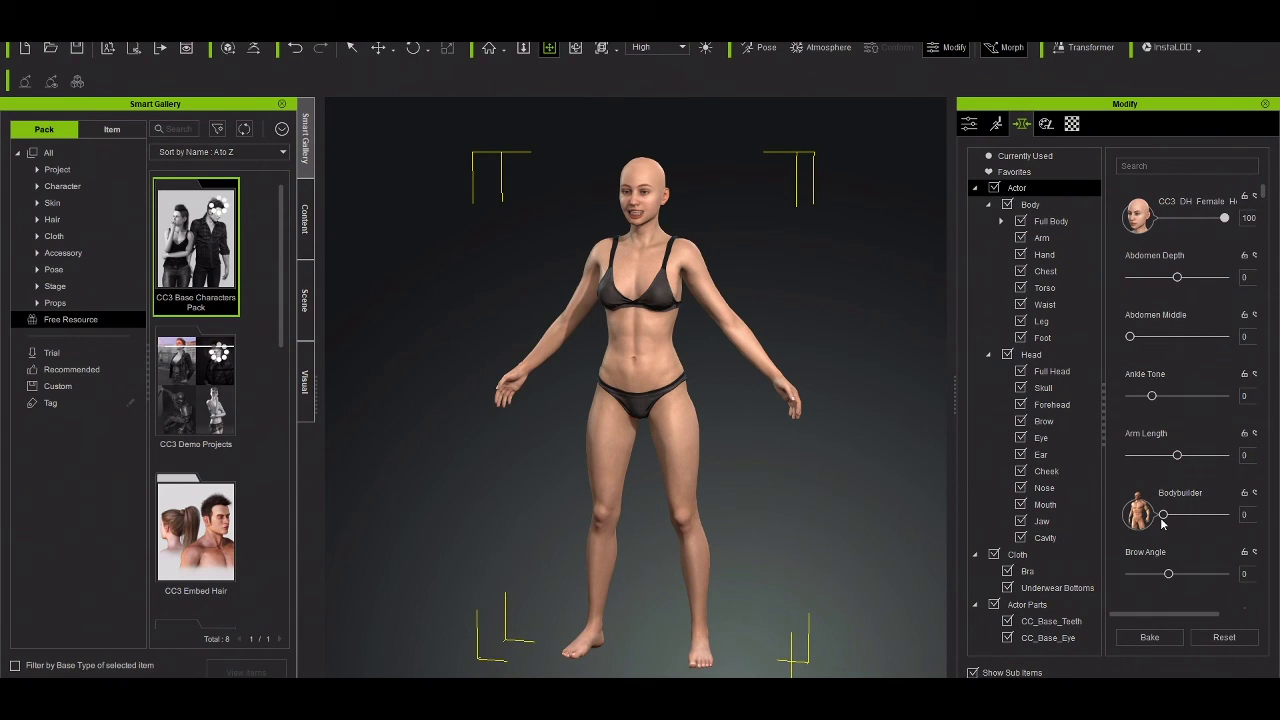
left_click_drag(1163, 516, 1221, 514)
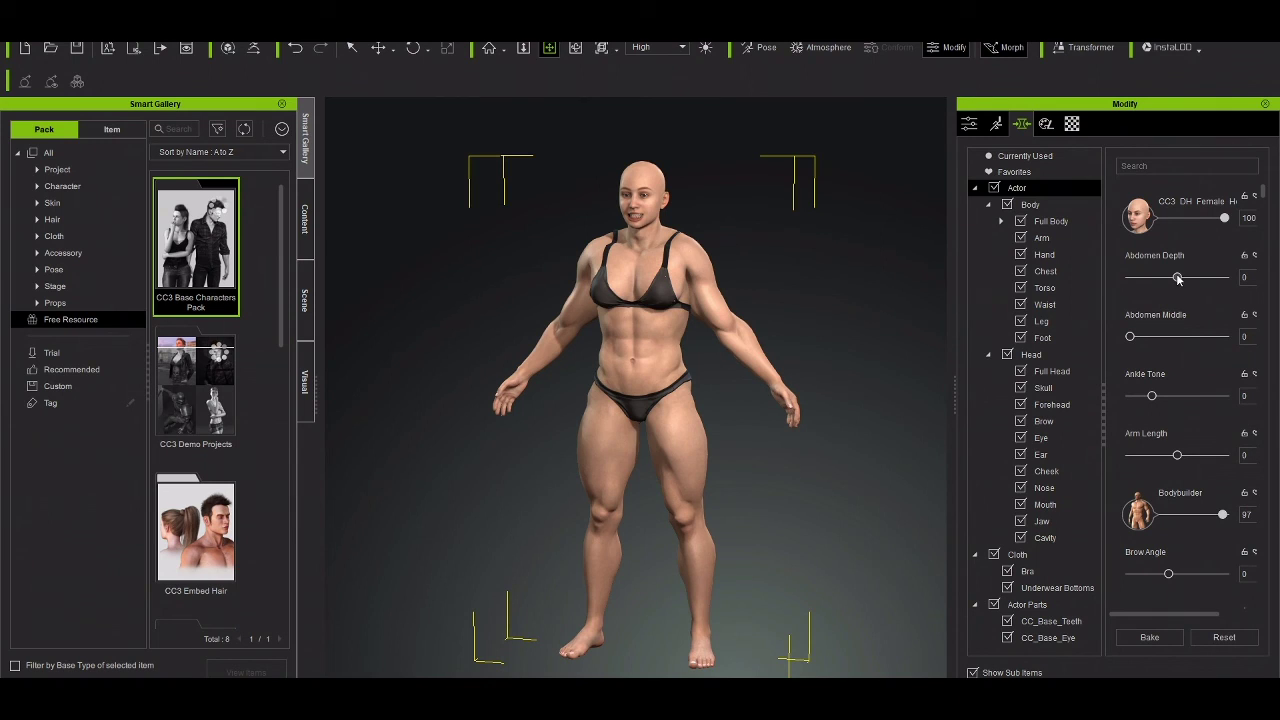
Adjust the abdomen morphs, ending with Abdomen Depth at 100 and Abdomen Middle at 22, and return Bodybuilder to 0.
left_click_drag(1177, 279, 1195, 279)
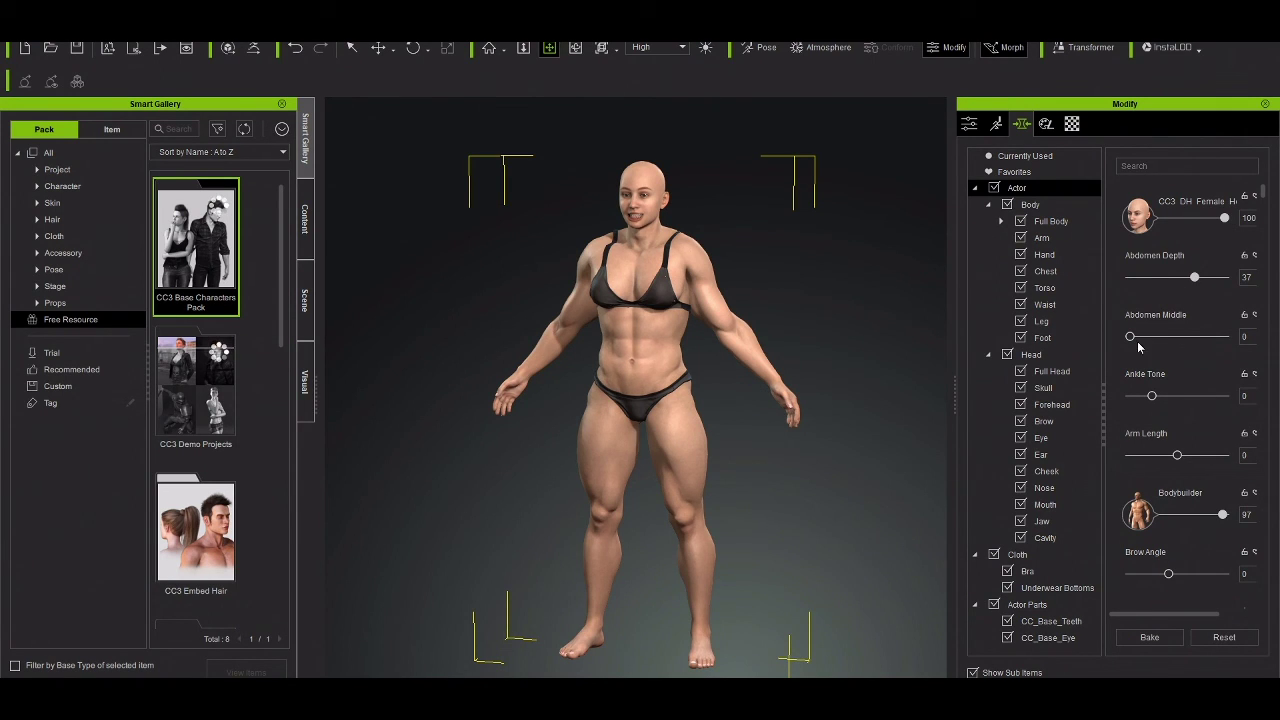
left_click_drag(1148, 340, 1177, 339)
left_click_drag(1220, 516, 1145, 515)
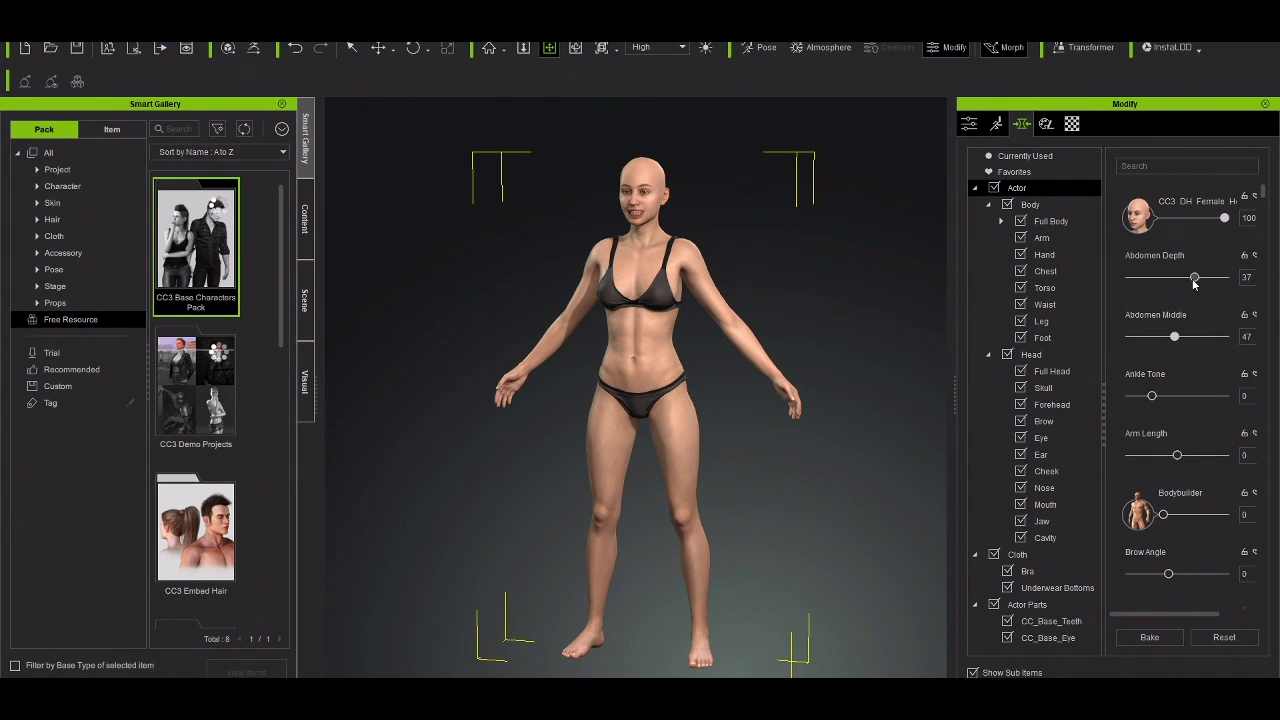
left_click_drag(1215, 285, 1242, 280)
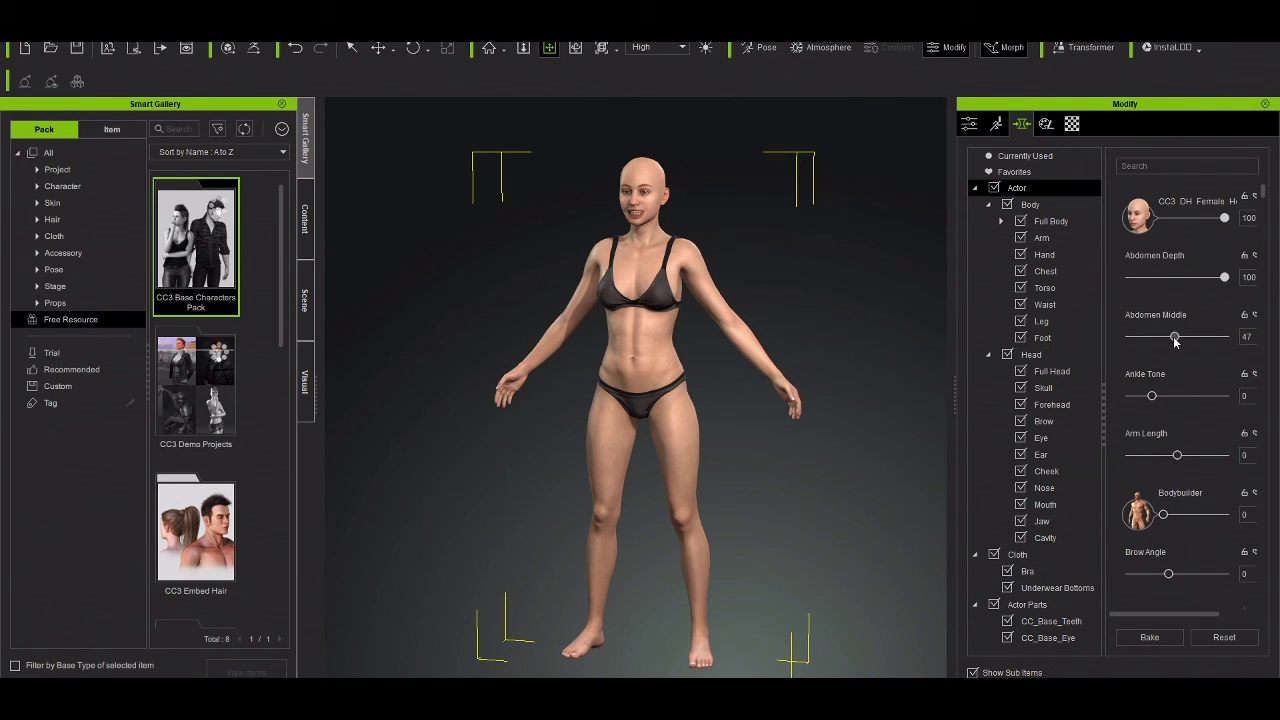
left_click_drag(1175, 337, 1150, 352)
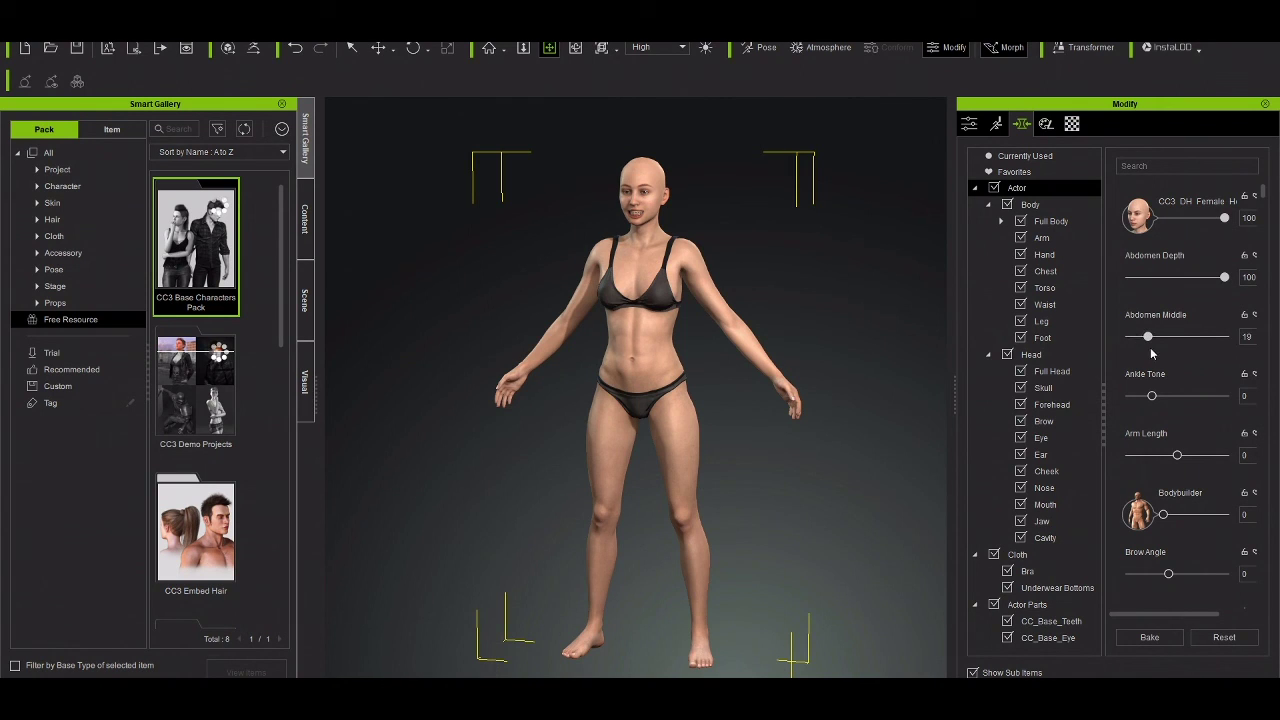
Find the Bust Size morph further down the actor's morph list and set it to 45.
scroll(1158, 510, "down", 3)
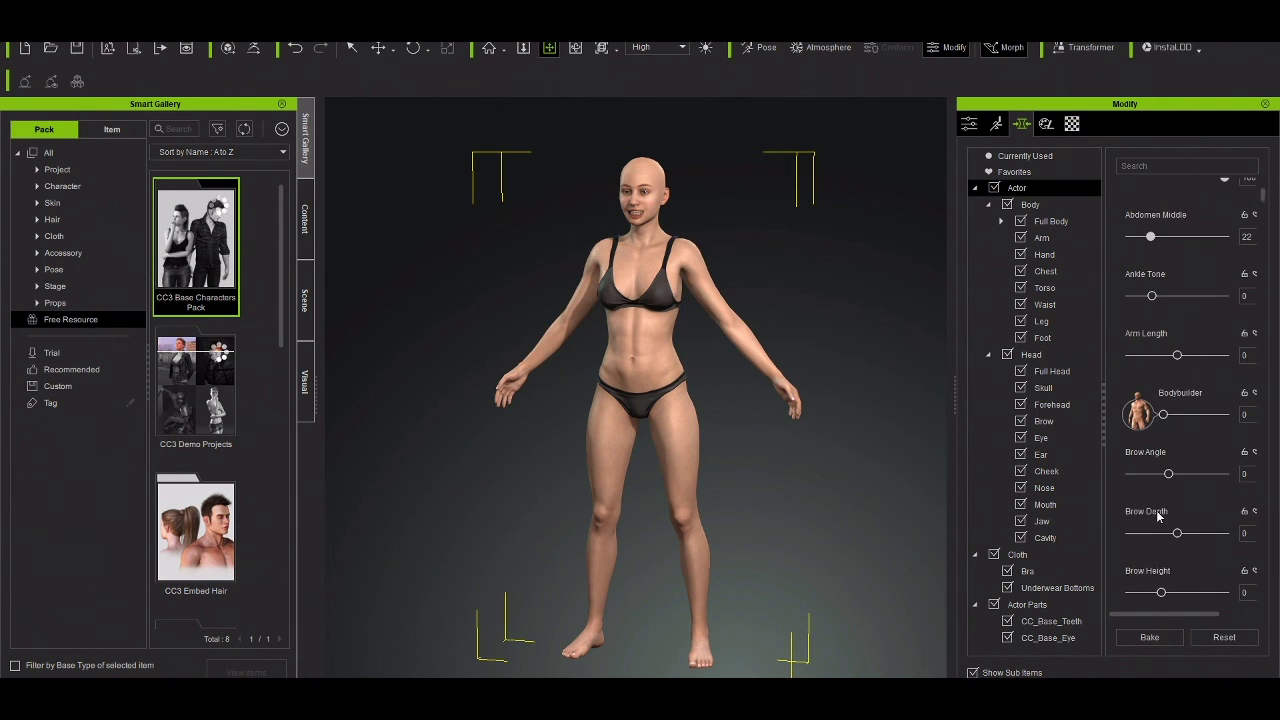
scroll(1160, 516, "down", 3)
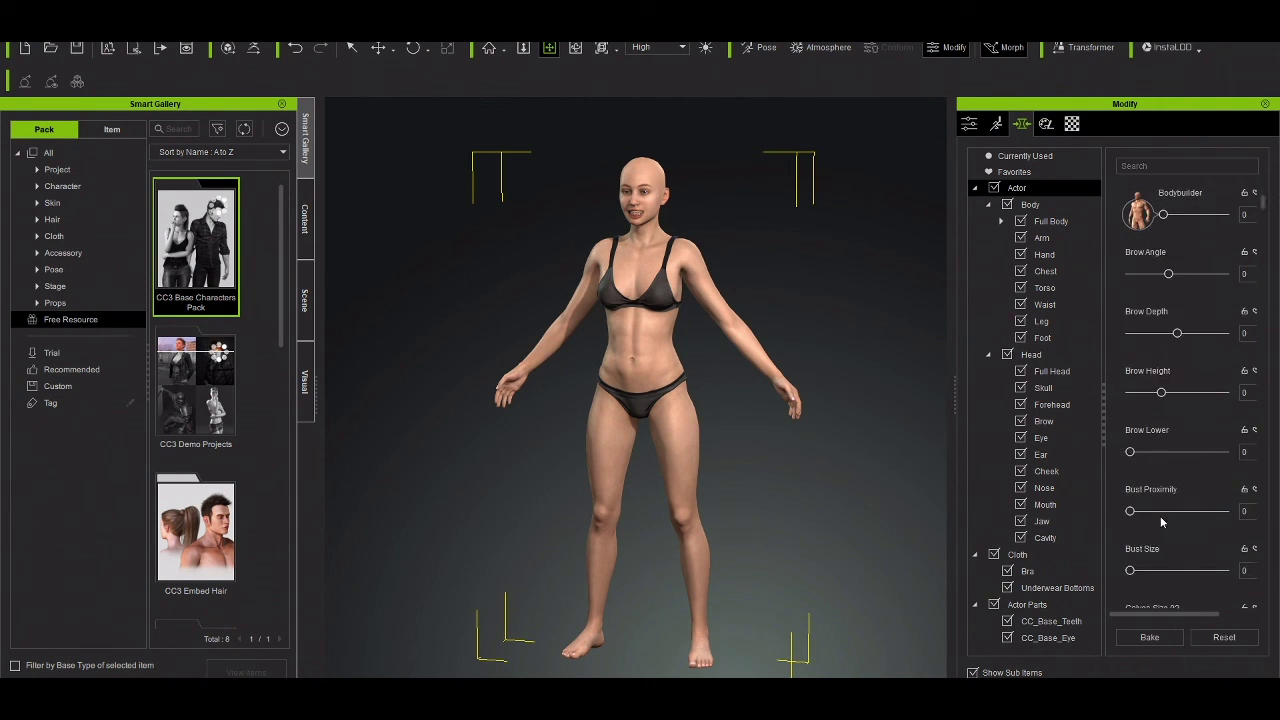
scroll(1160, 516, "down", 1)
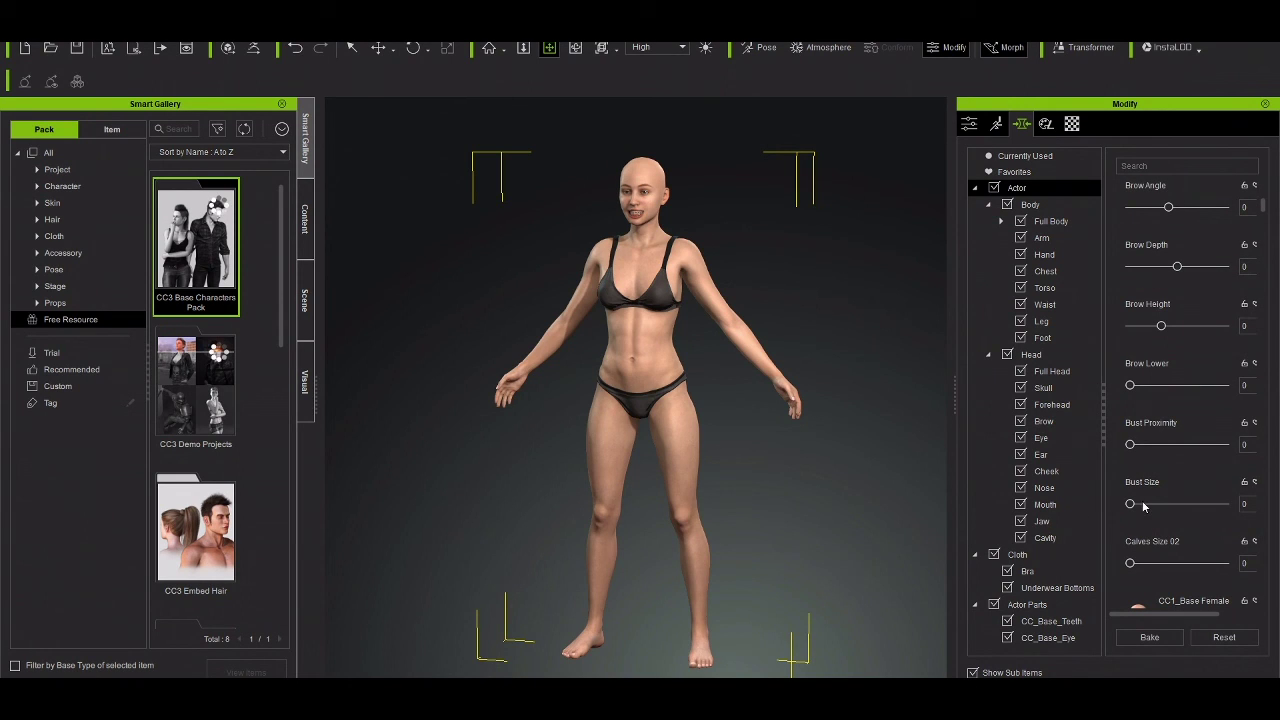
scroll(1143, 507, "down", 3)
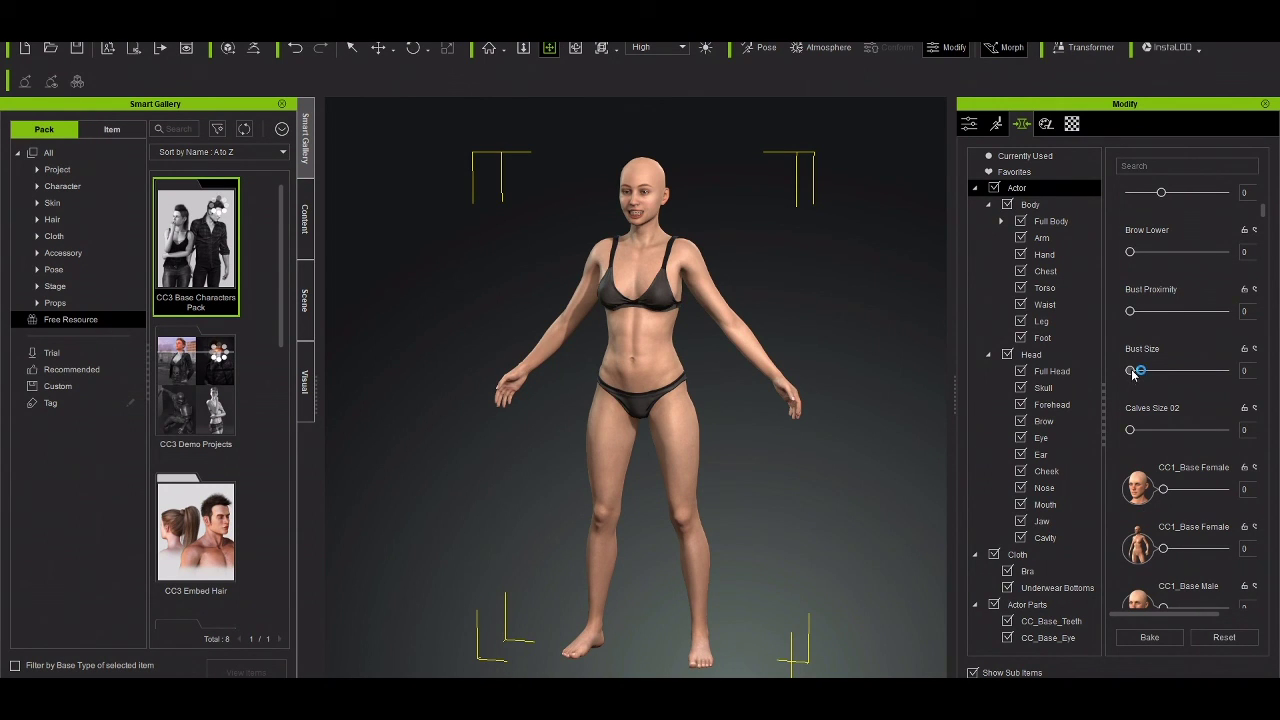
left_click_drag(1133, 373, 1173, 371)
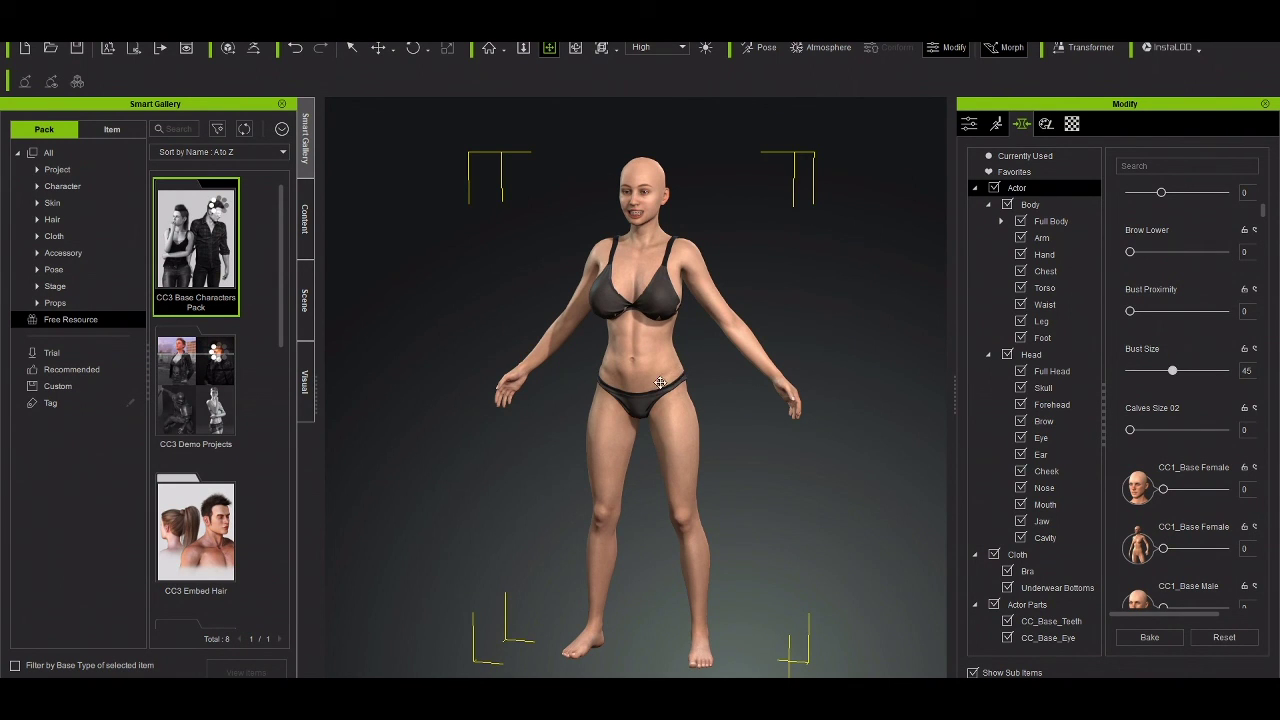
With the avatar seen from the side, raise Bust Size to 98 and reduce it to 11.
scroll(660, 383, "up", 2)
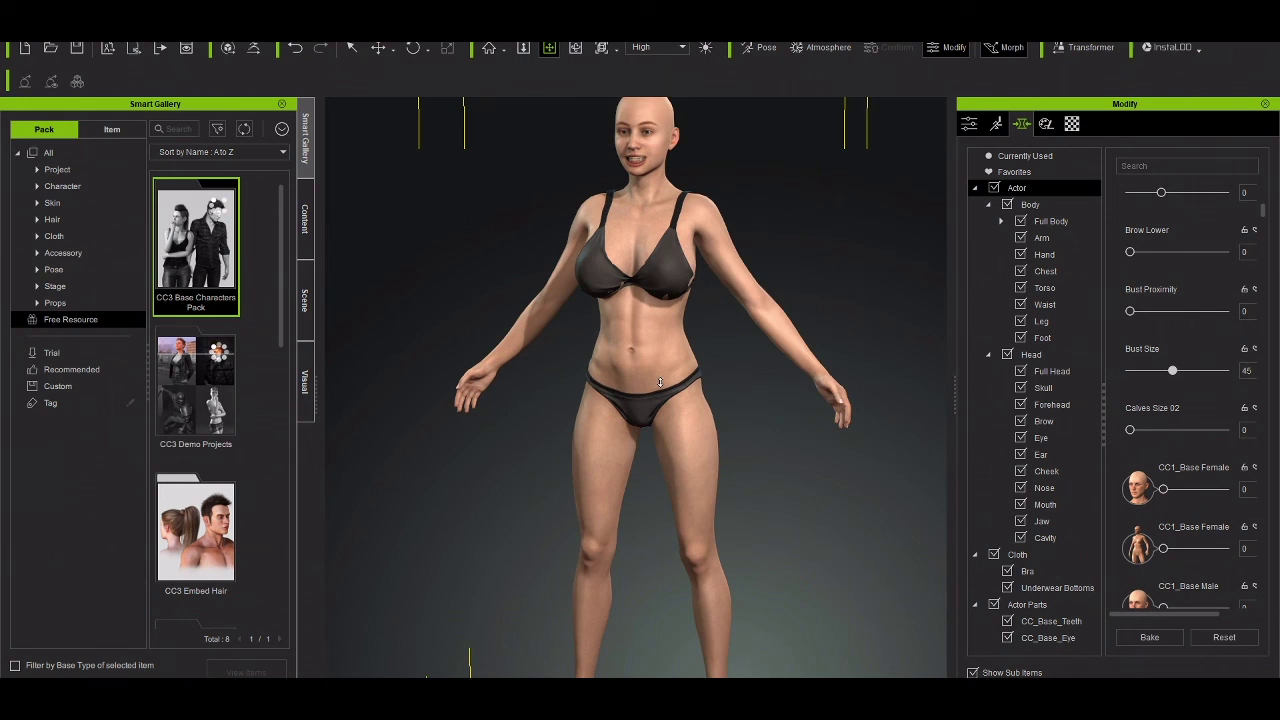
scroll(660, 383, "up", 2)
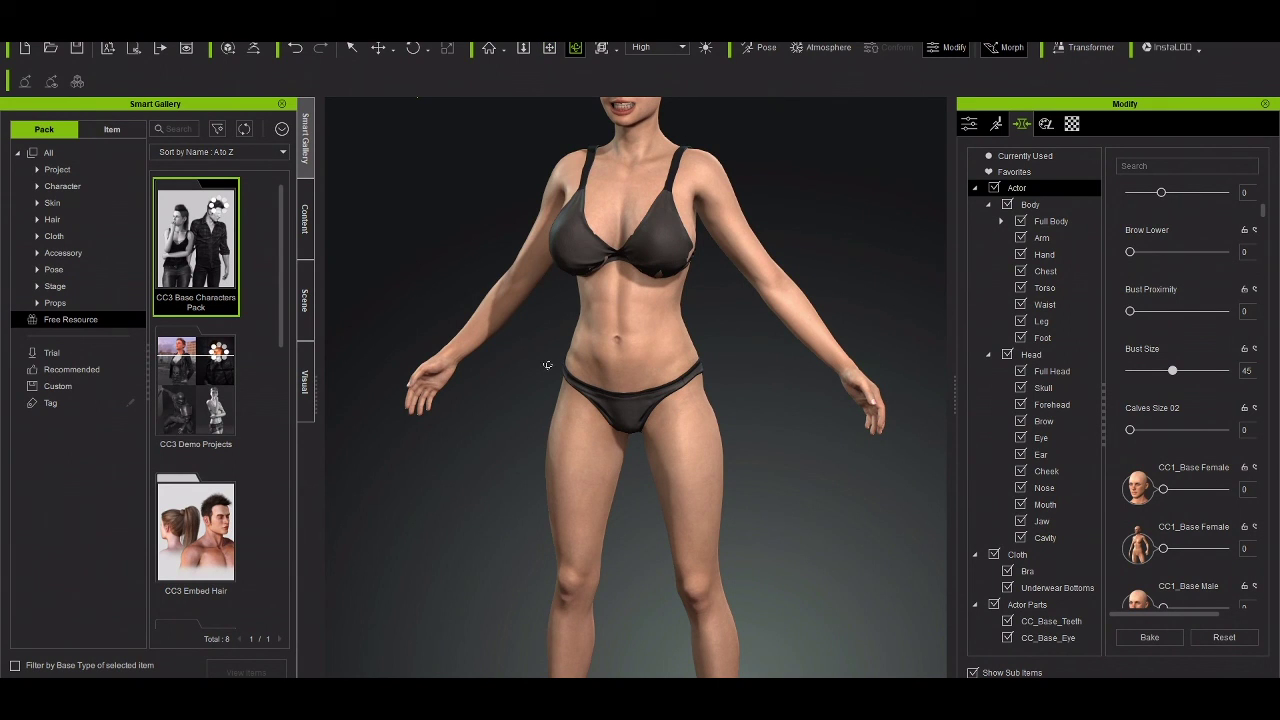
right_click_drag(449, 368, 369, 379)
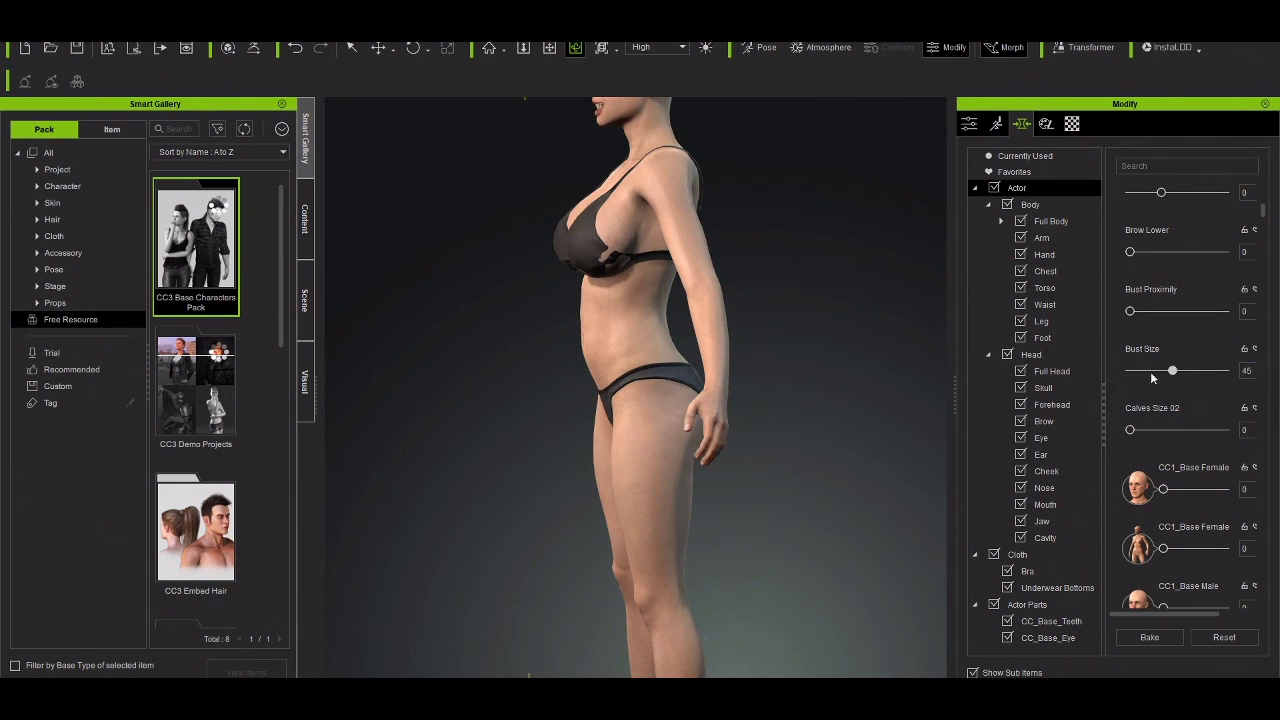
left_click_drag(1173, 377, 1241, 373)
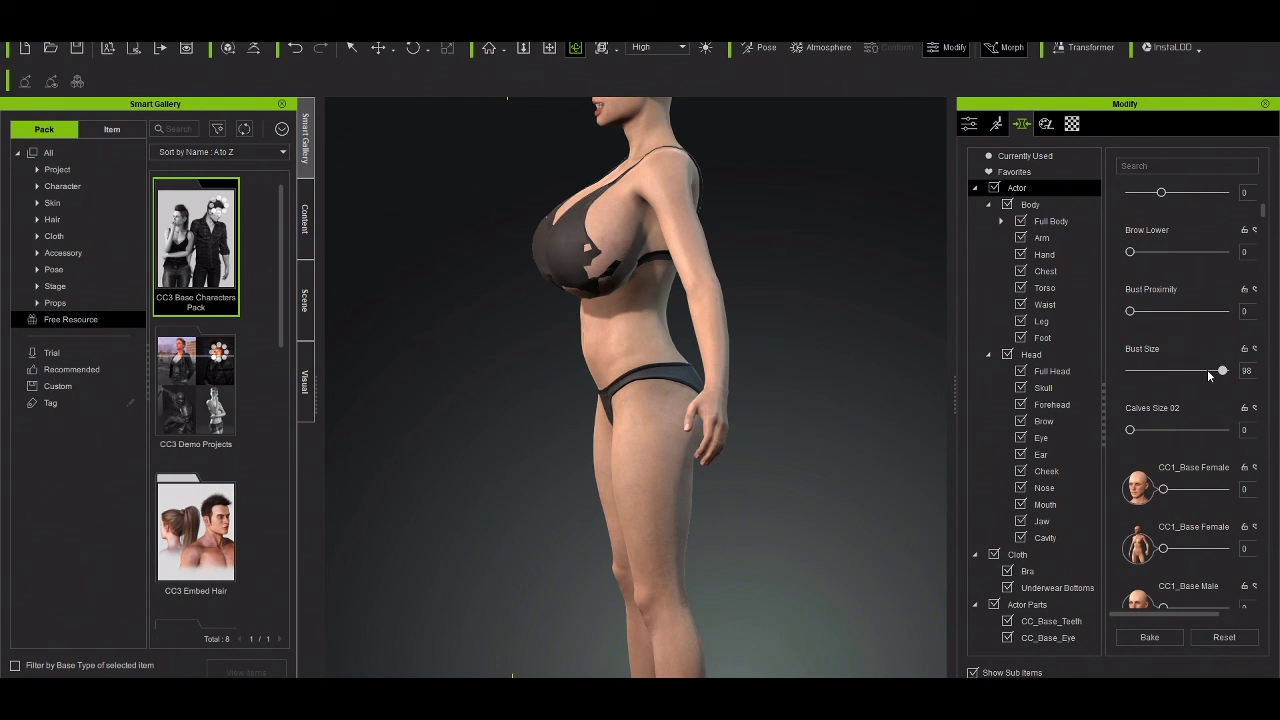
left_click_drag(1208, 372, 1146, 375)
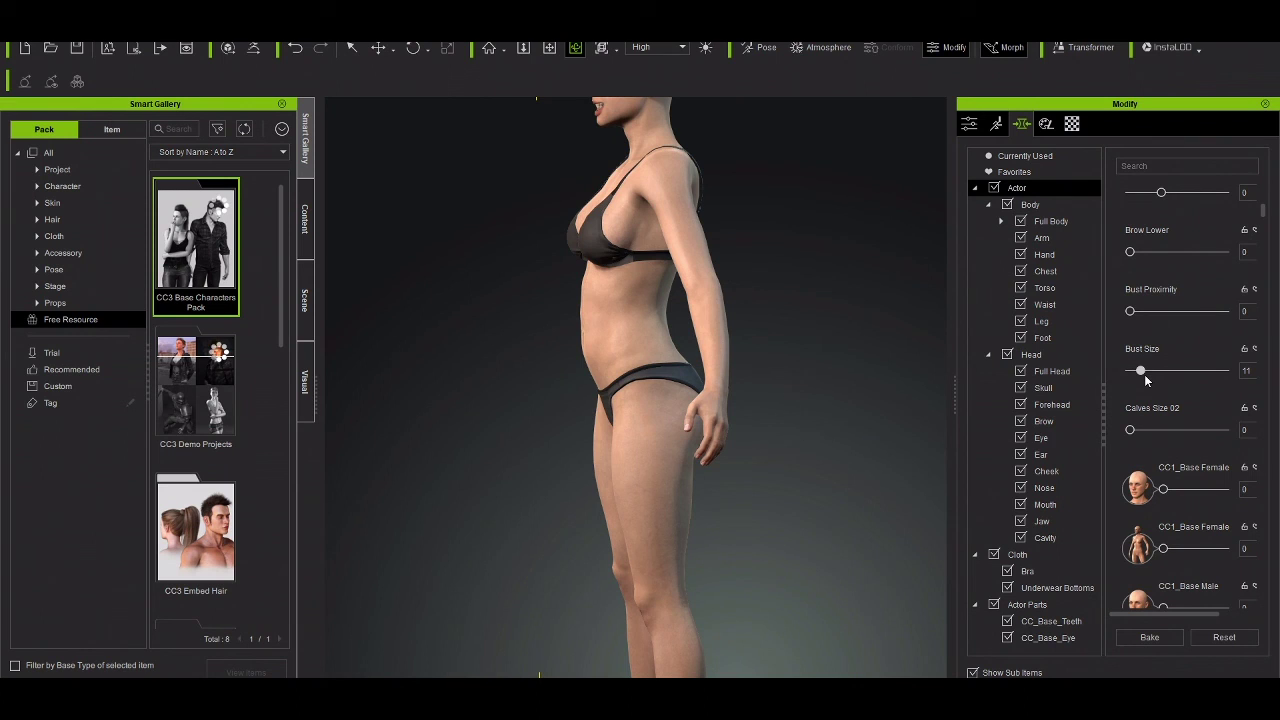
Set Bust Size to 10 and look through the CC1 and CC3 base character morphs as far as Character Scale.
left_click_drag(1146, 377, 1140, 381)
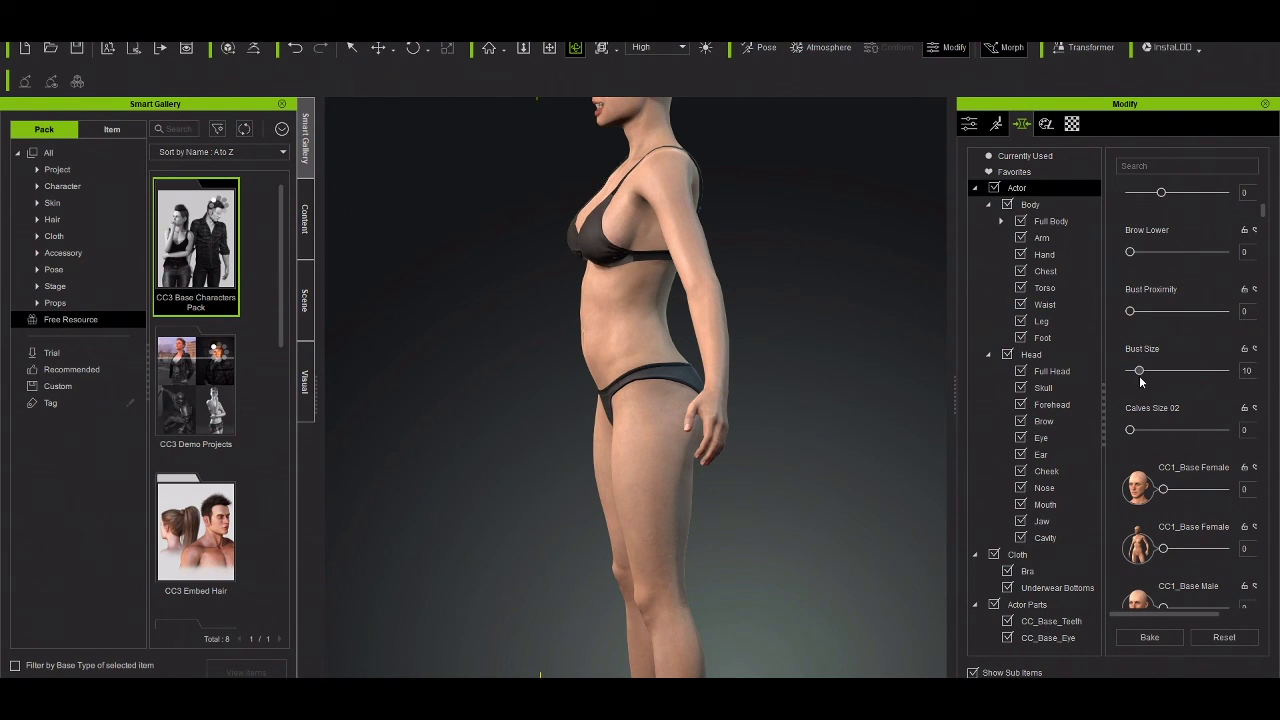
scroll(1215, 400, "down", 2)
scroll(1200, 421, "down", 2)
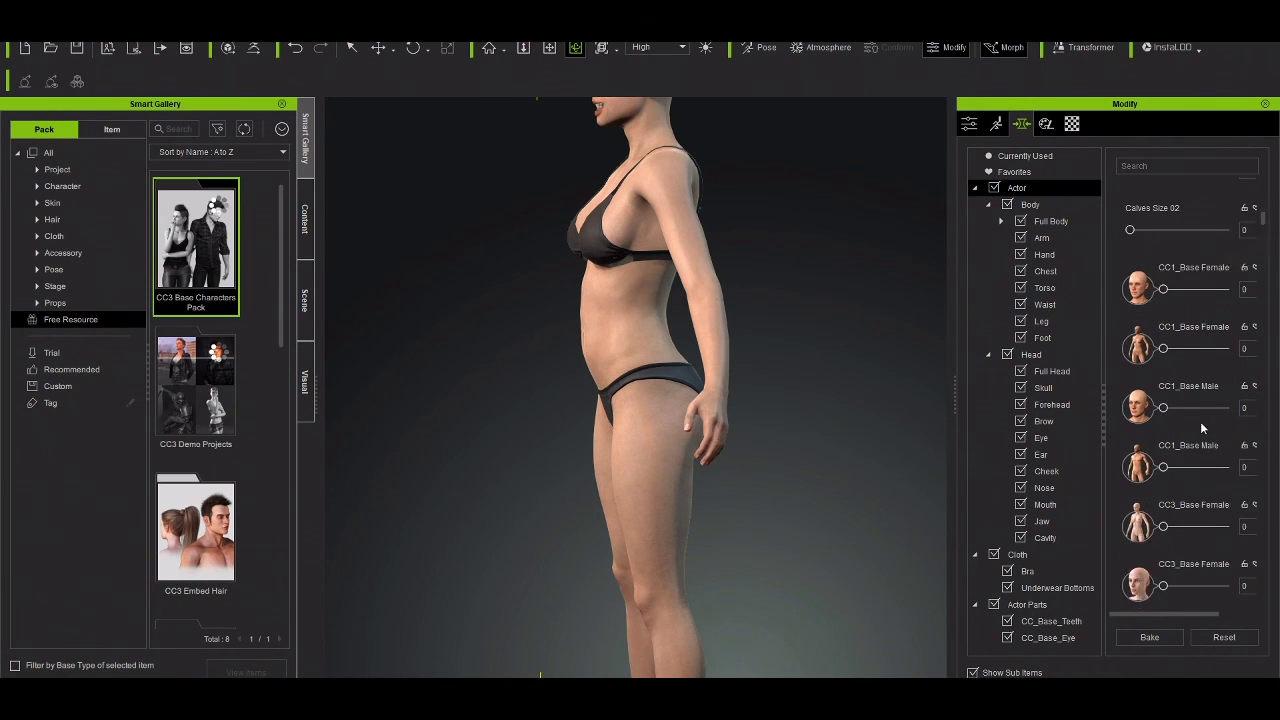
scroll(1200, 421, "down", 2)
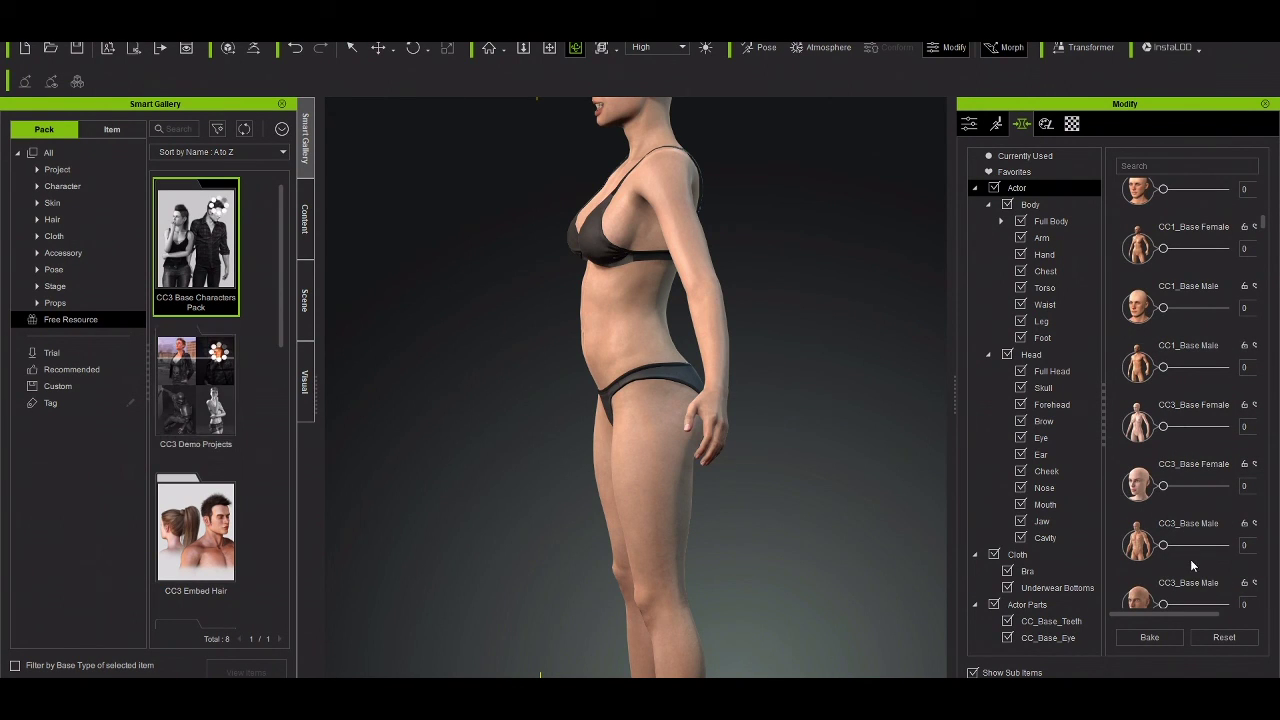
scroll(1190, 559, "down", 2)
scroll(1208, 595, "down", 1)
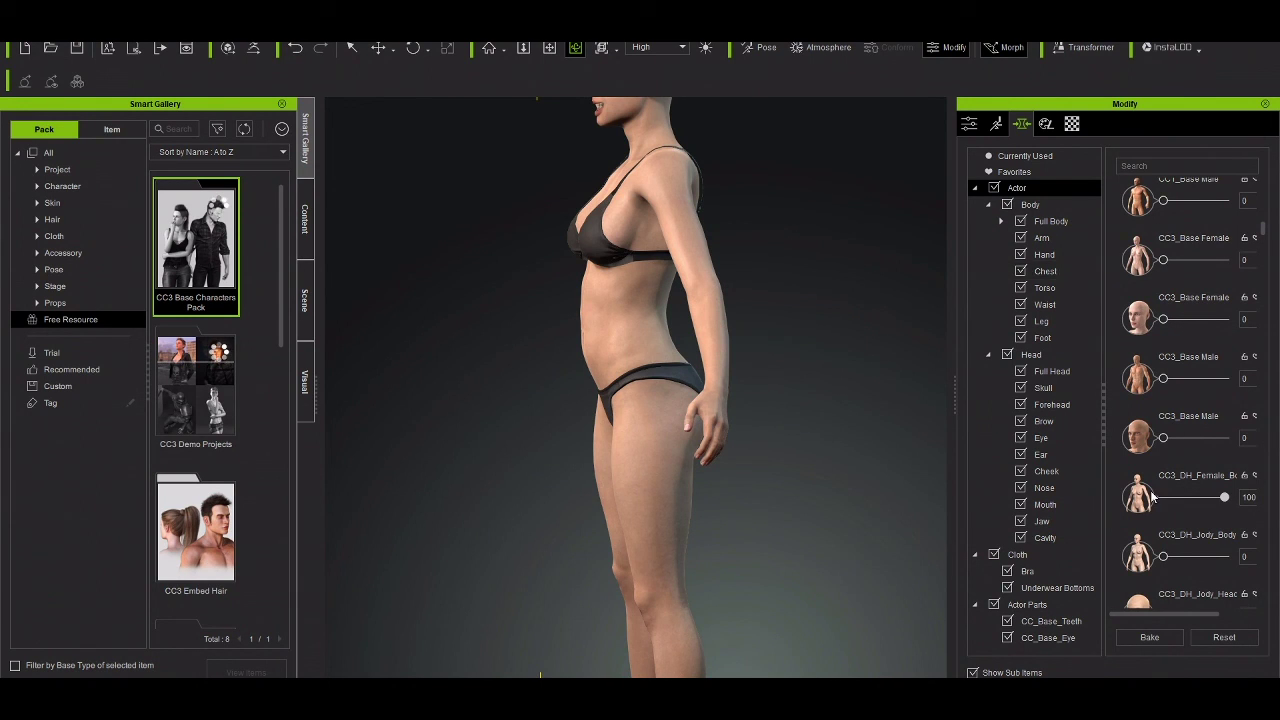
scroll(1152, 496, "down", 3)
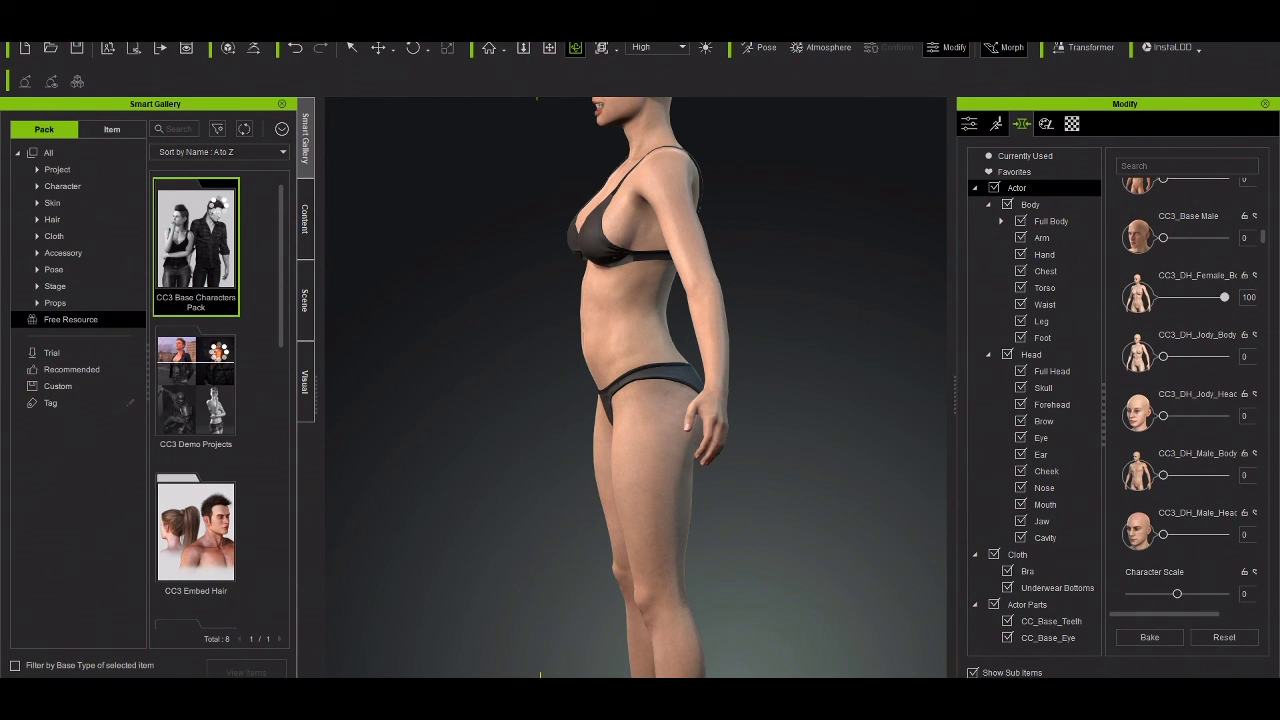
Show the scene project templates in the content library and view the avatar from head to lower legs.
mouse_move(668, 700)
left_click(307, 246)
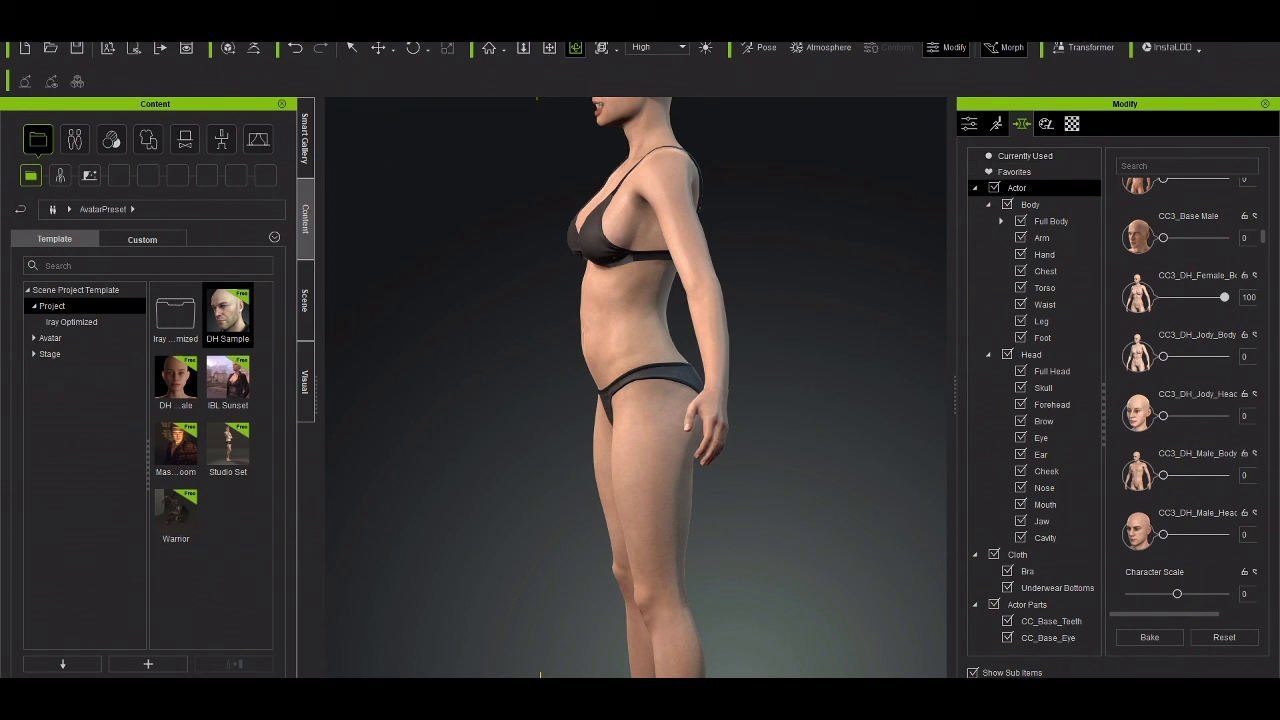
key("super+d")
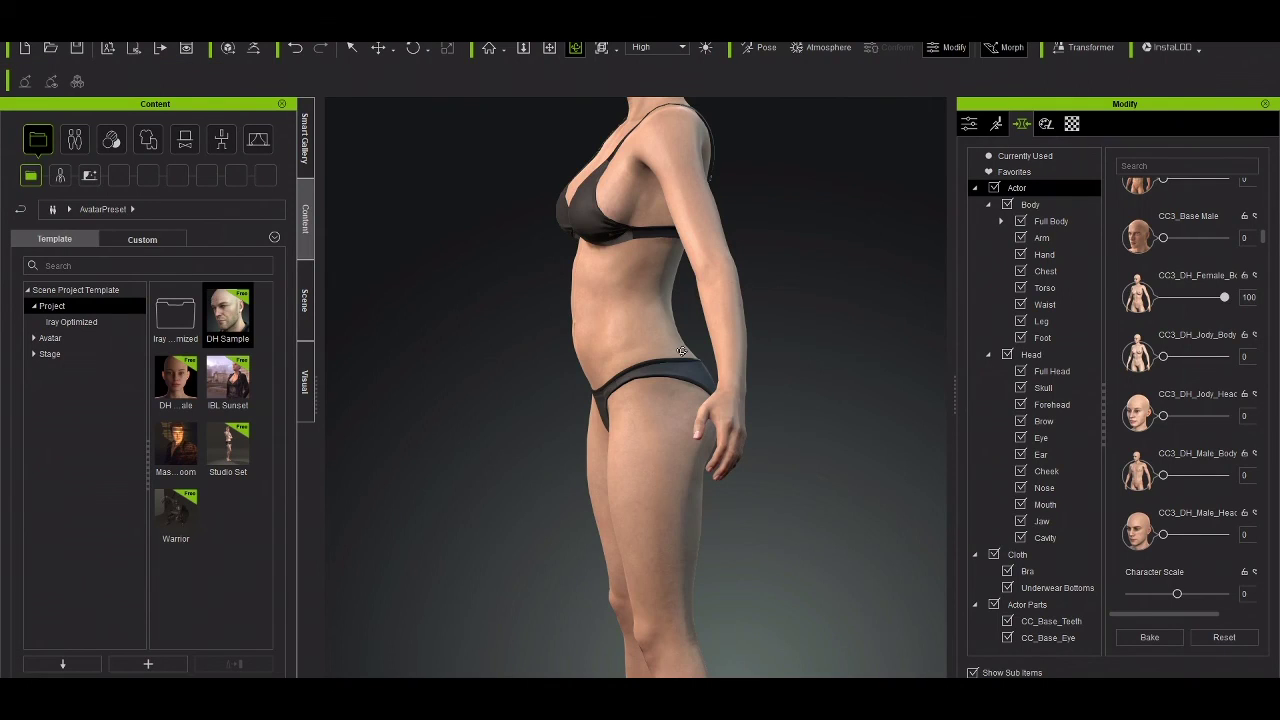
left_click(681, 351)
scroll(711, 327, "down", 2)
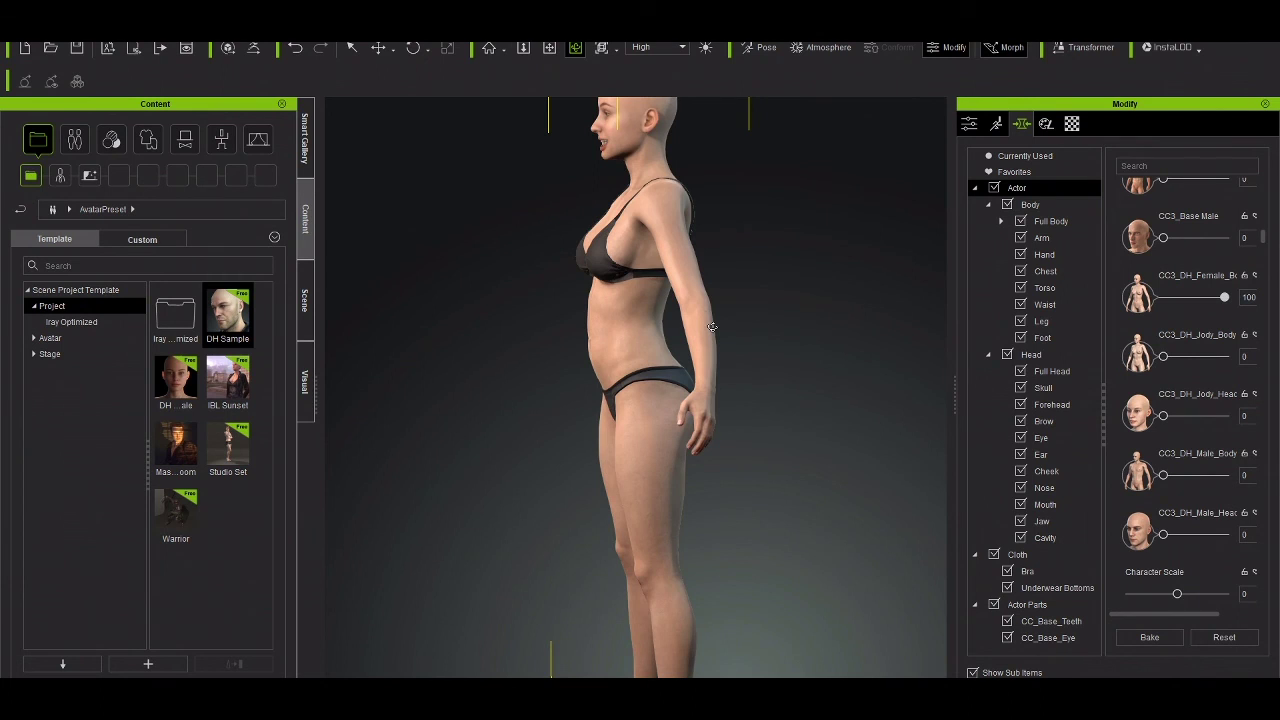